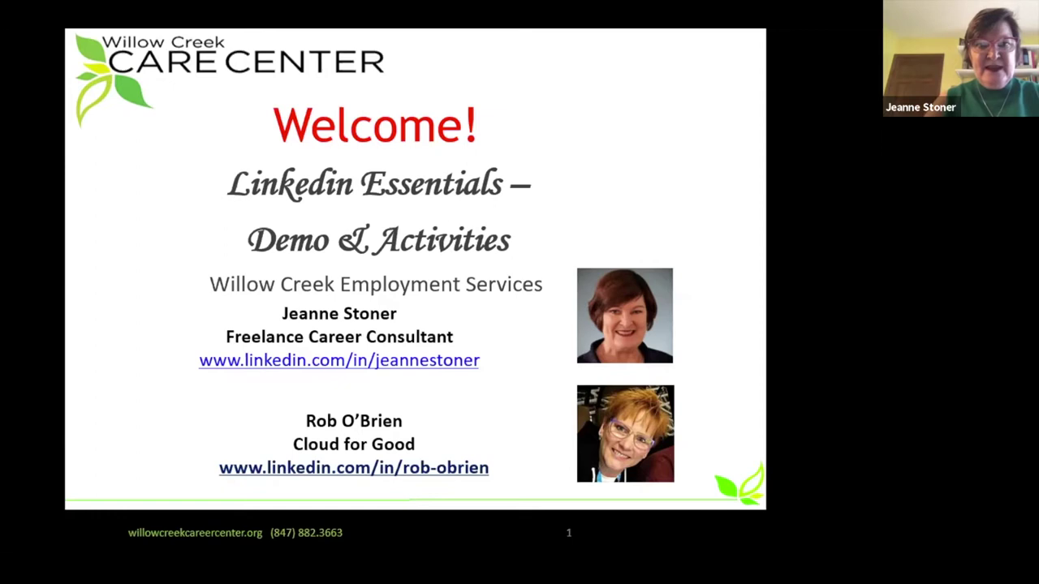
Advance past the Purpose slide to slide 3, LinkedIn Demonstration.
key(Right)
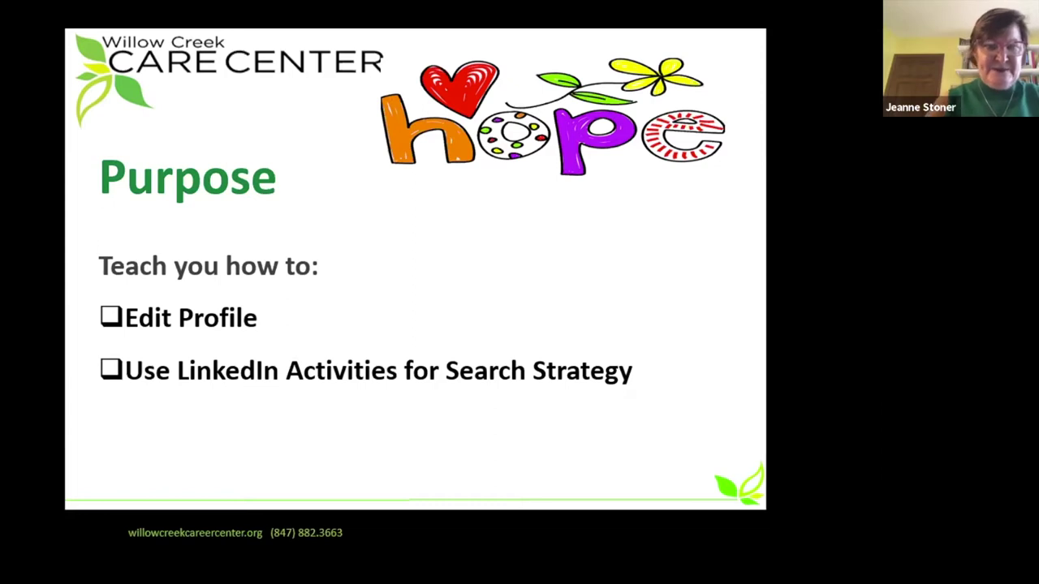
key(Right)
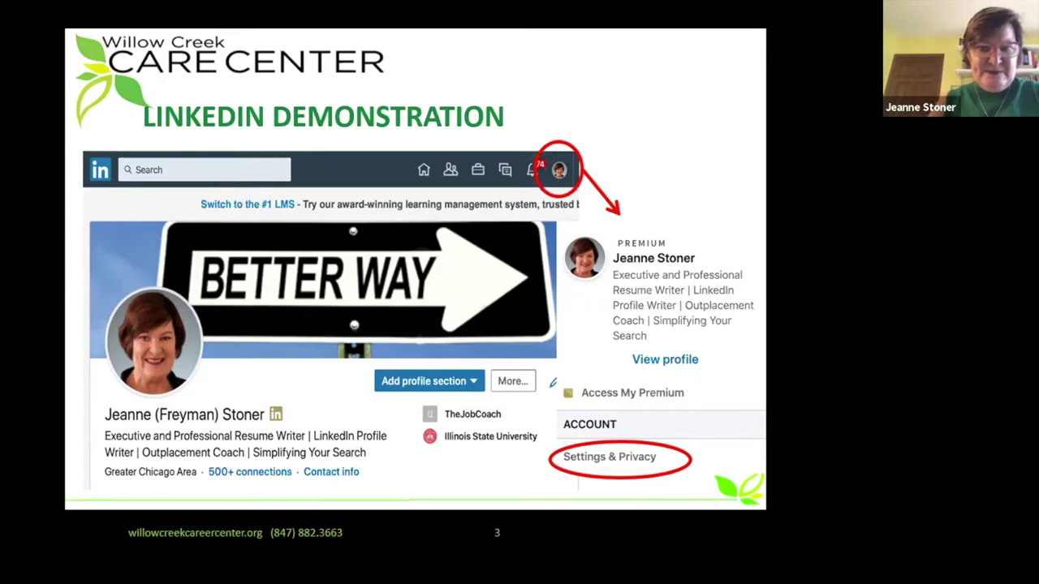
Advance through the Profile Editing slide to the All-Star Editing slide.
key(Right)
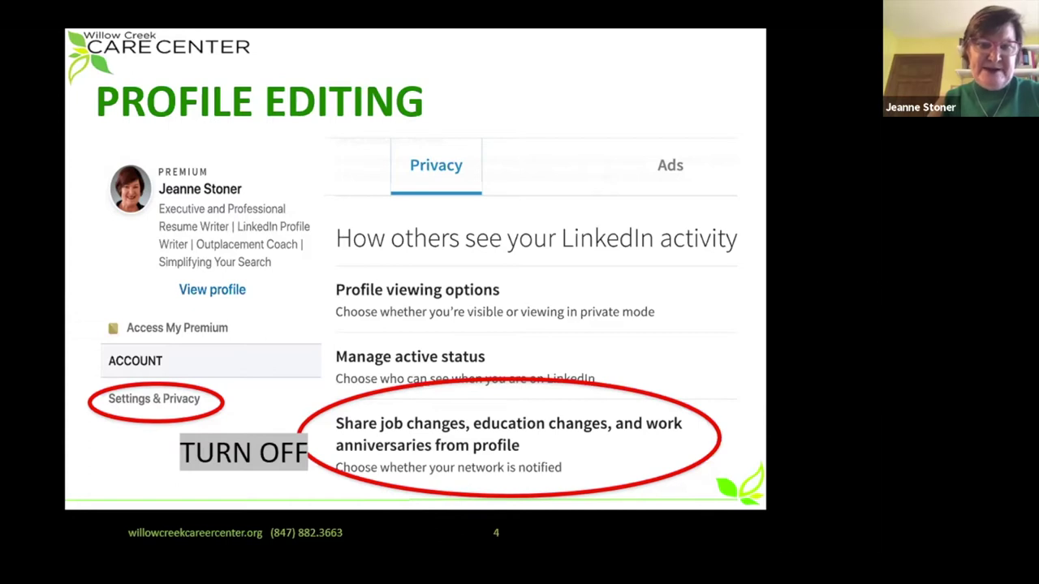
key(Right)
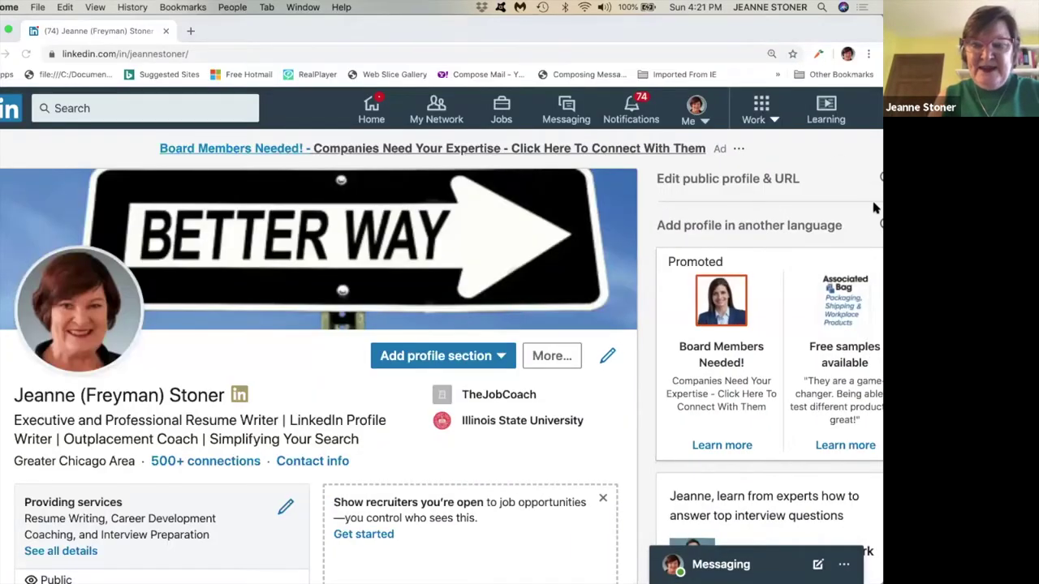
Open Settings & Privacy and scroll down to the job-changes sharing setting.
click(704, 121)
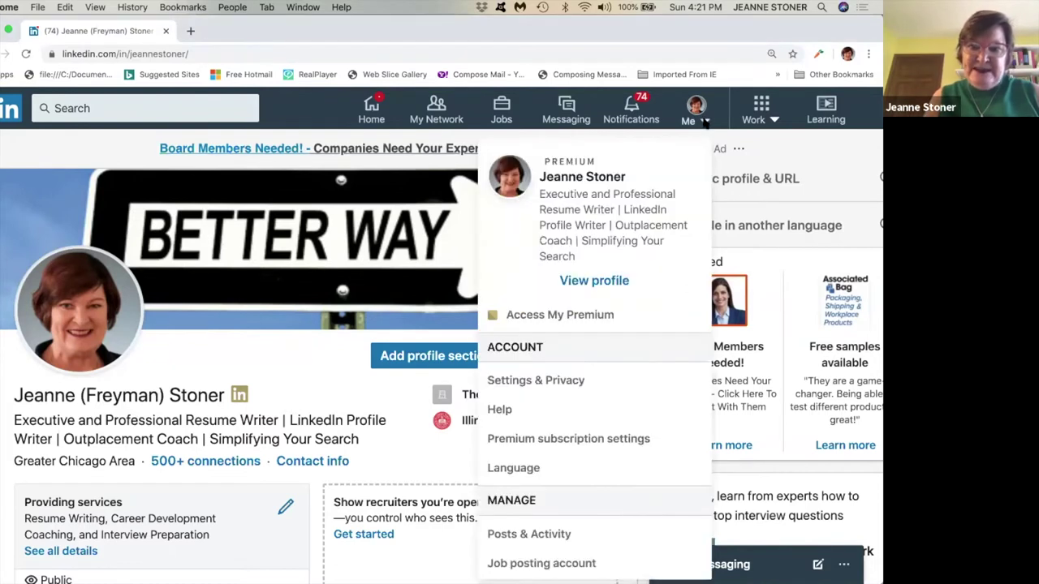
click(559, 381)
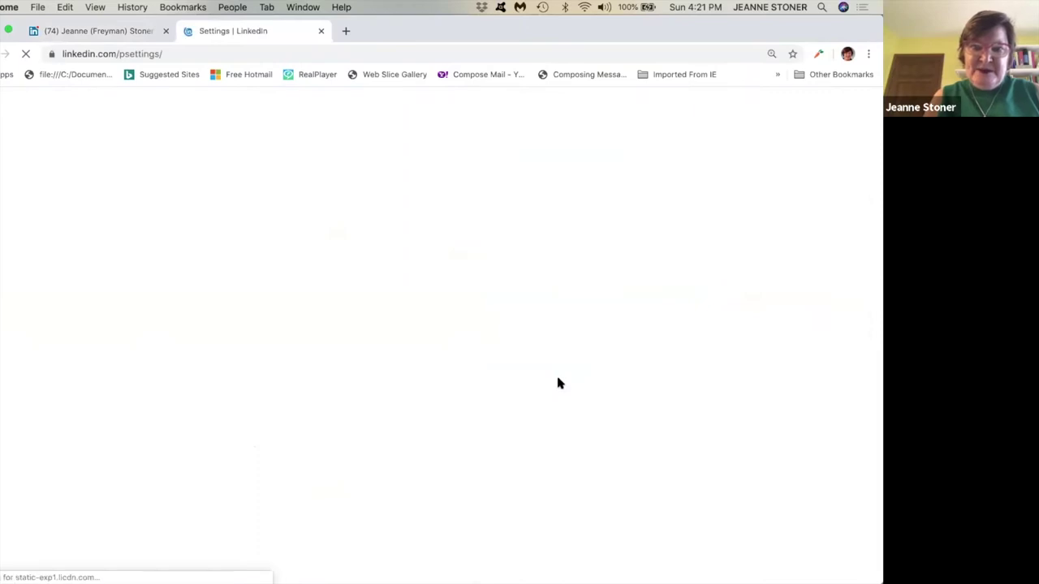
scroll(557, 383, down, 2)
scroll(503, 341, down, 1)
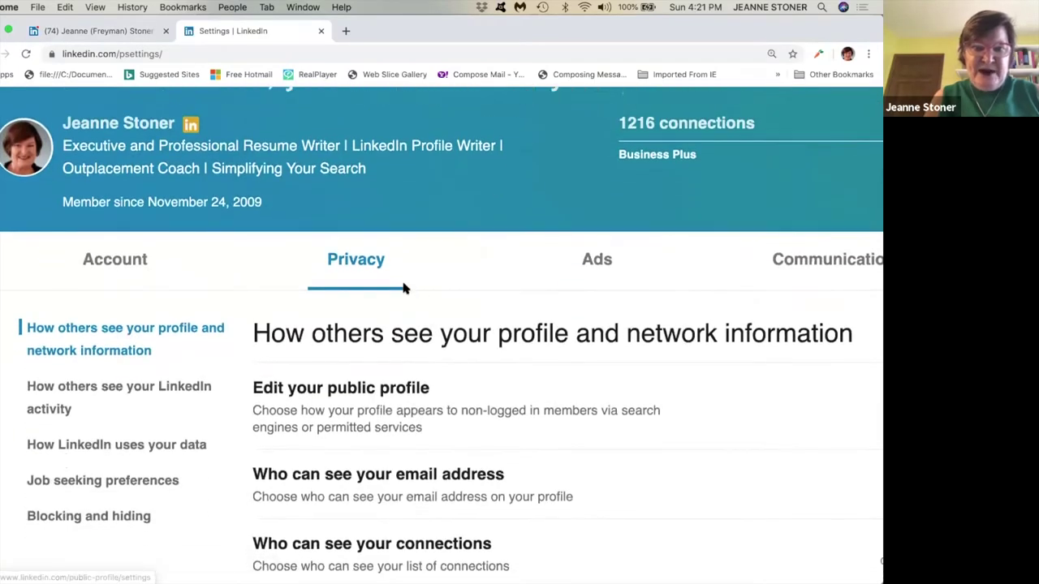
scroll(405, 290, down, 3)
scroll(403, 287, down, 5)
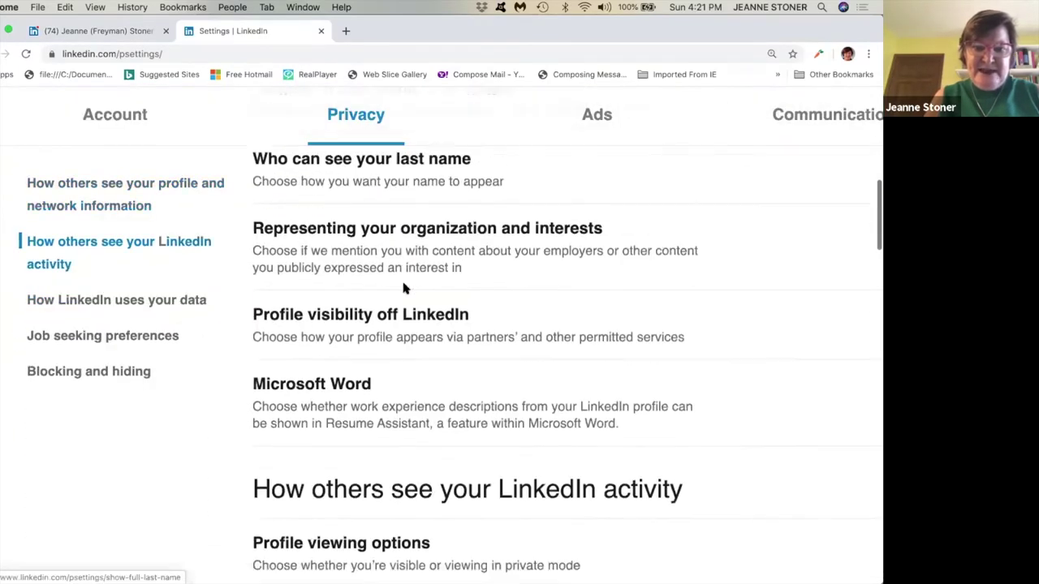
scroll(403, 288, down, 2)
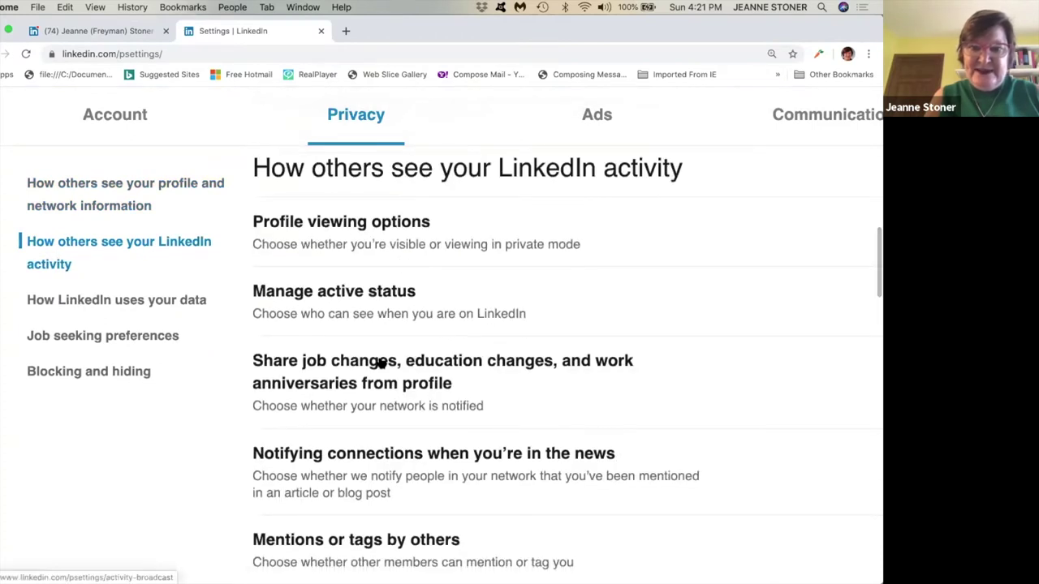
Leave sharing of job, education and anniversary changes off, then return to the feed.
click(380, 364)
click(289, 494)
click(289, 492)
scroll(570, 313, up, 1)
scroll(570, 313, up, 10)
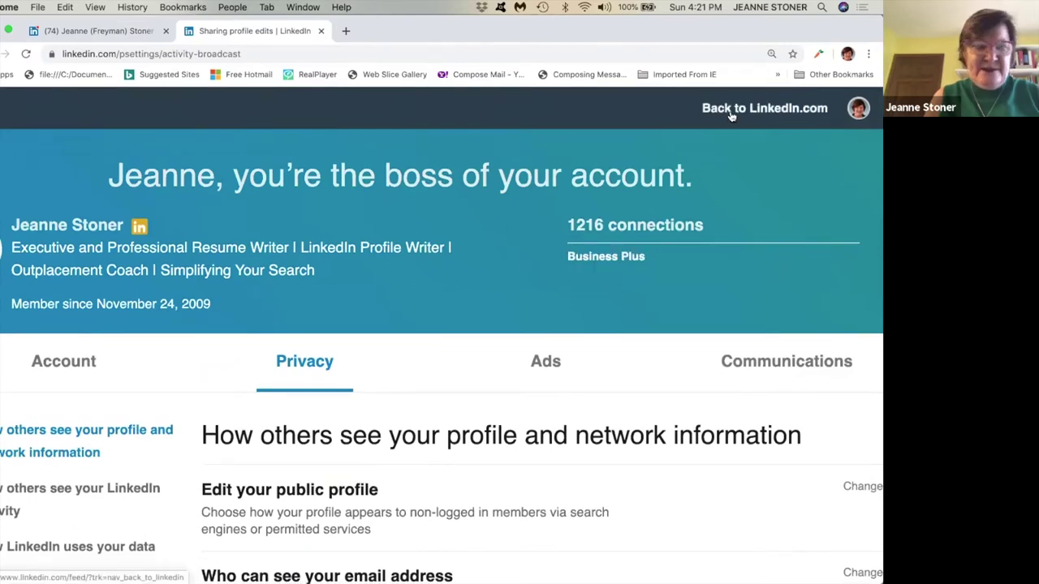
click(731, 117)
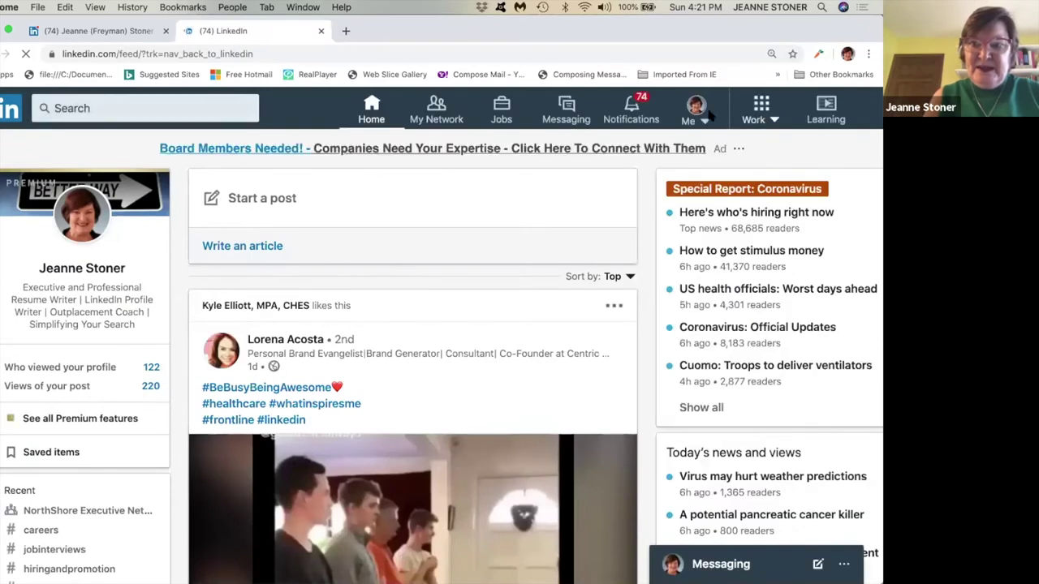
Go to your profile, show its Contact info, and open the Edit contact info form.
click(698, 114)
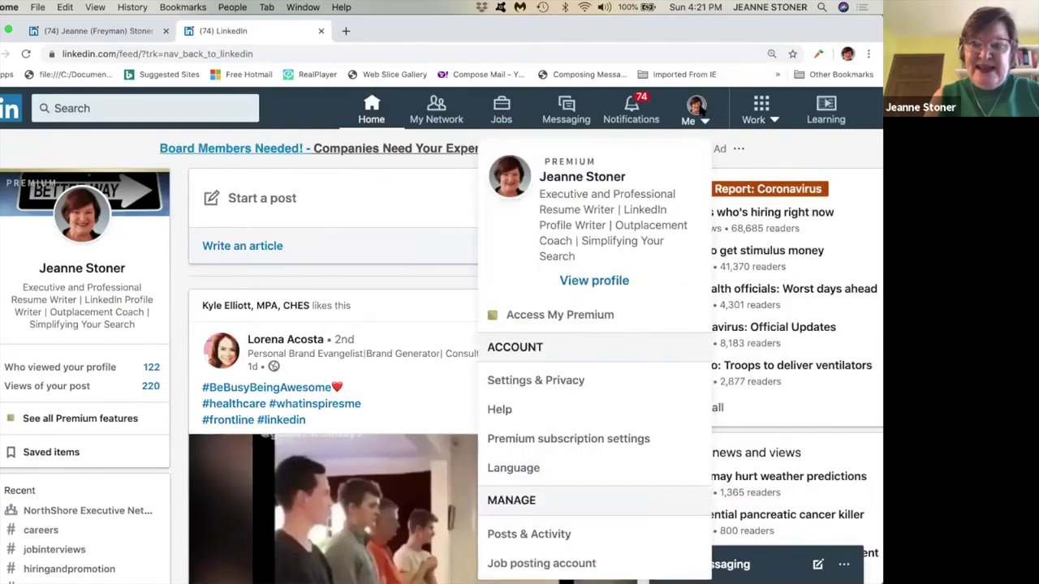
click(597, 282)
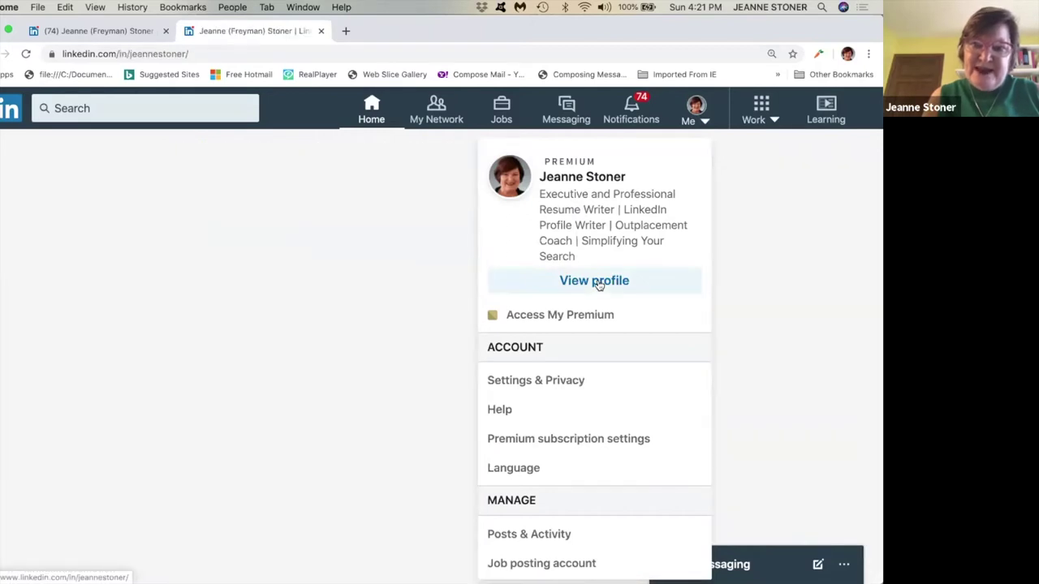
click(698, 126)
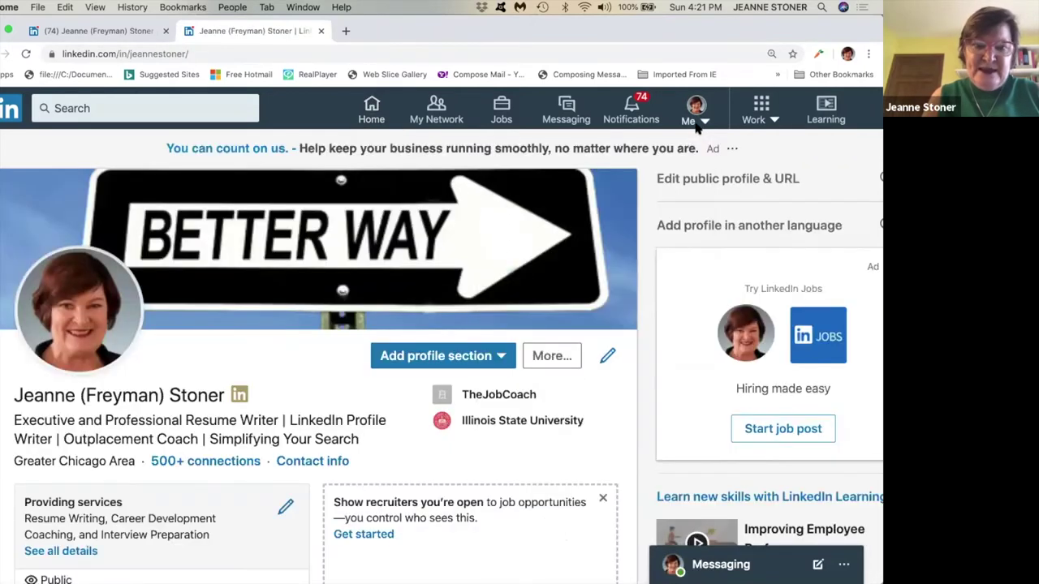
click(314, 463)
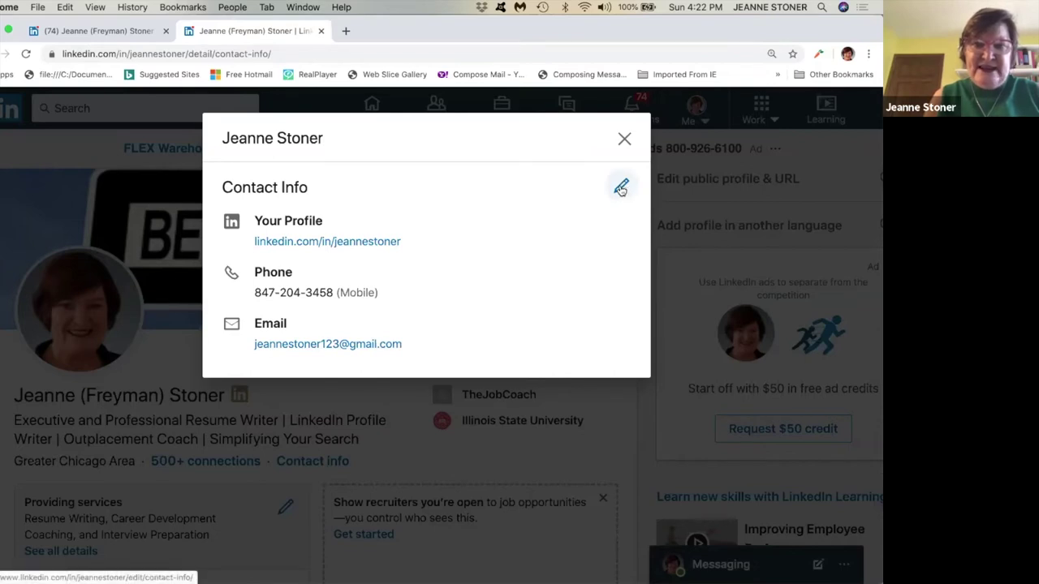
click(621, 188)
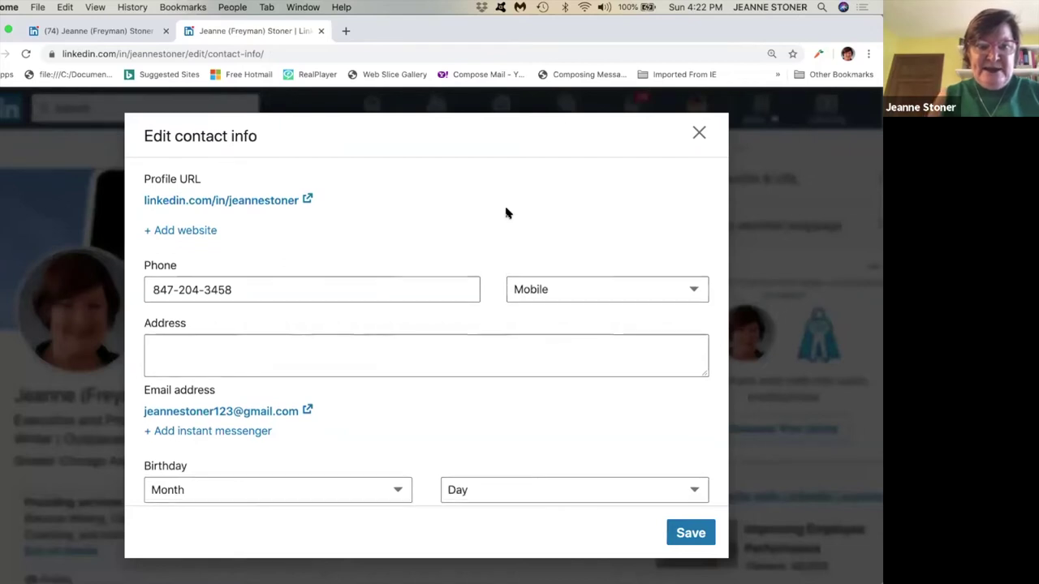
scroll(506, 212, down, 2)
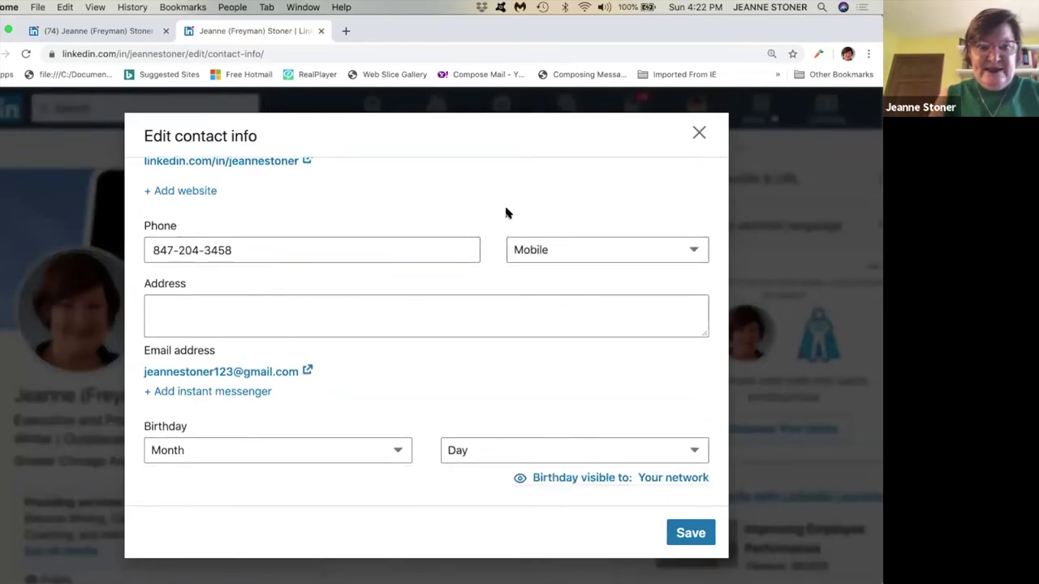
scroll(505, 213, up, 2)
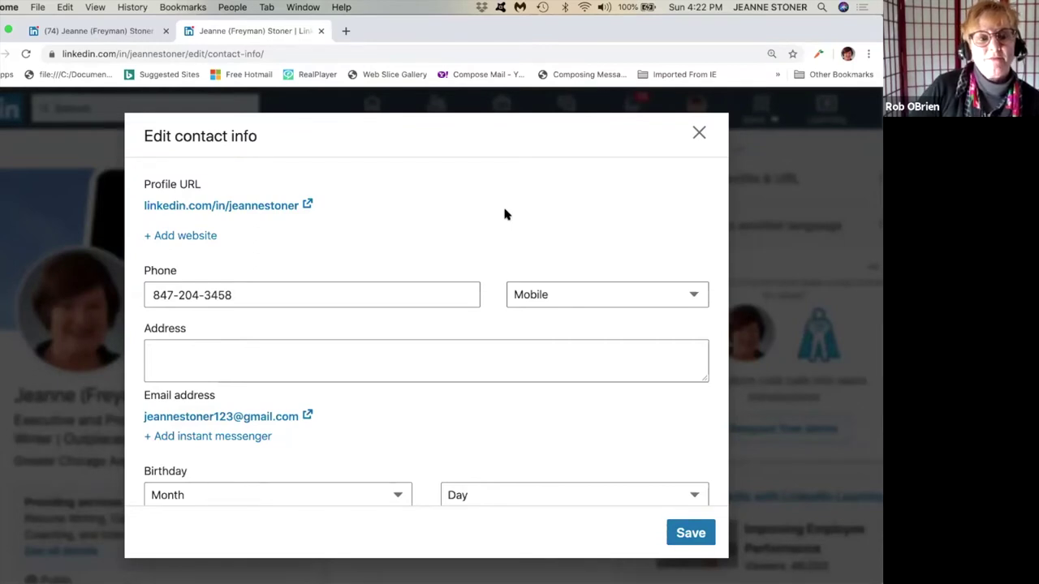
Open the public profile settings and save the custom profile URL without changes.
click(307, 205)
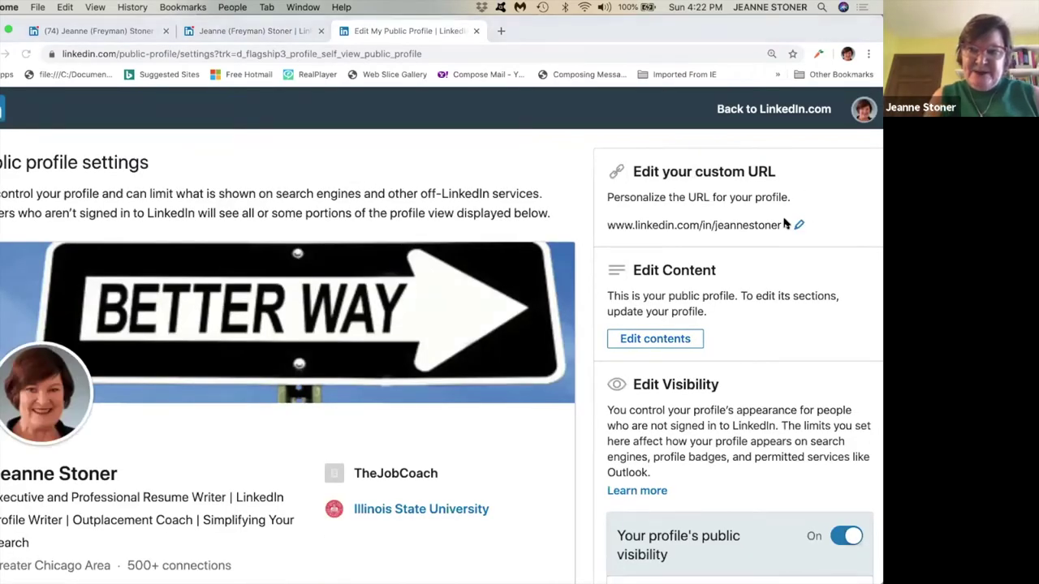
click(798, 227)
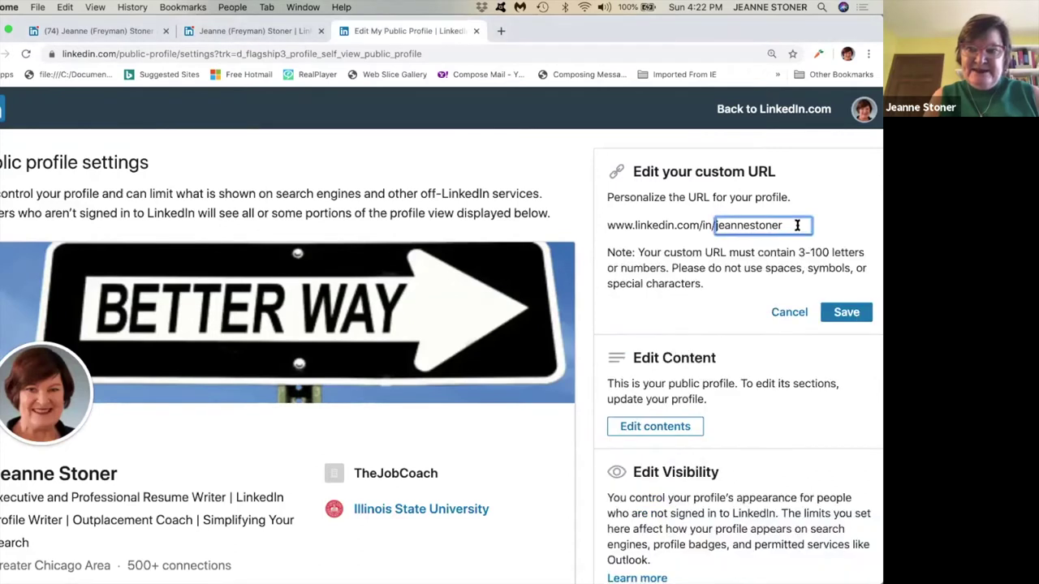
click(788, 225)
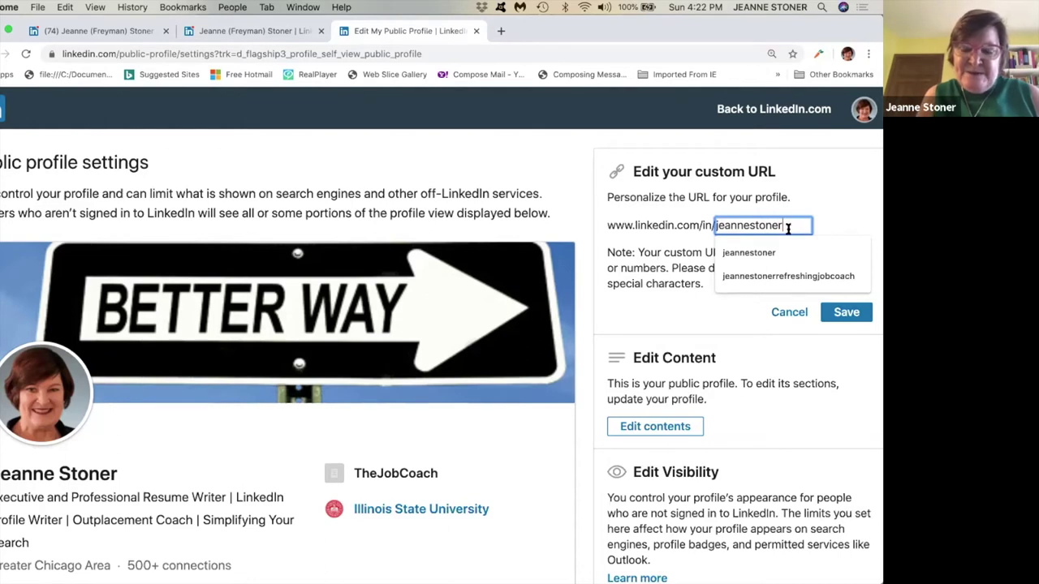
scroll(785, 230, down, 2)
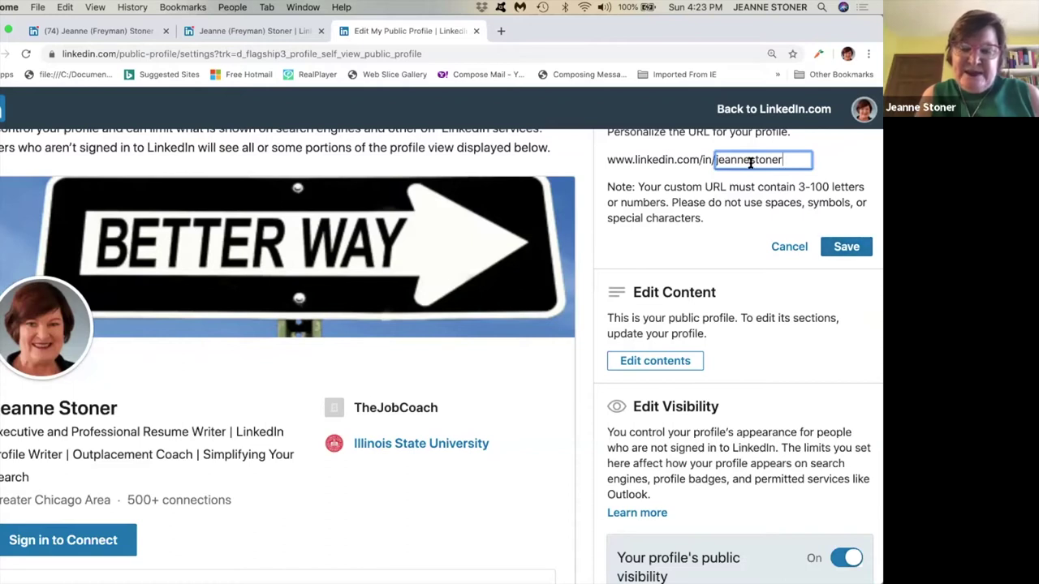
scroll(750, 163, up, 1)
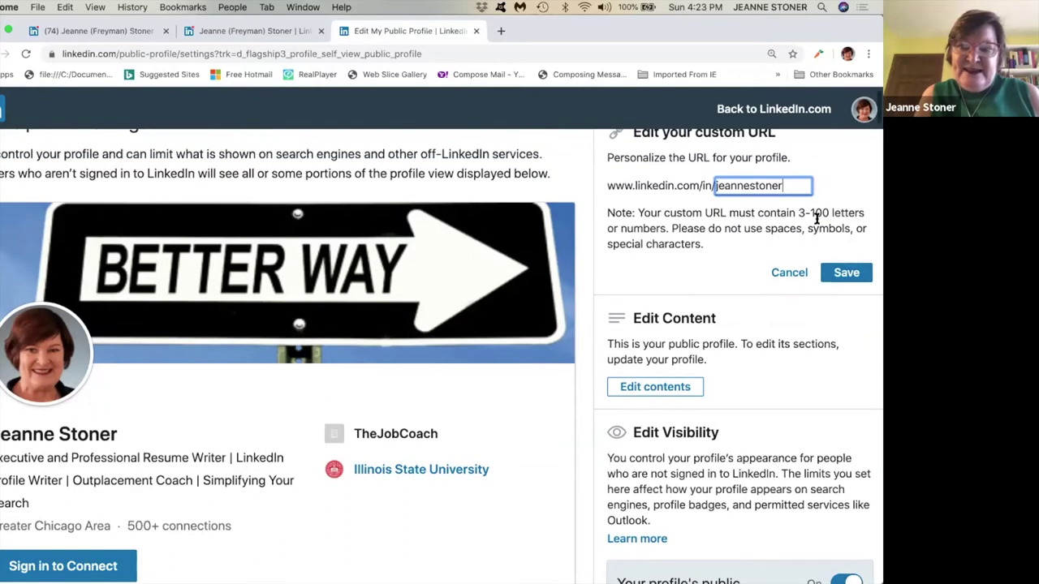
click(845, 273)
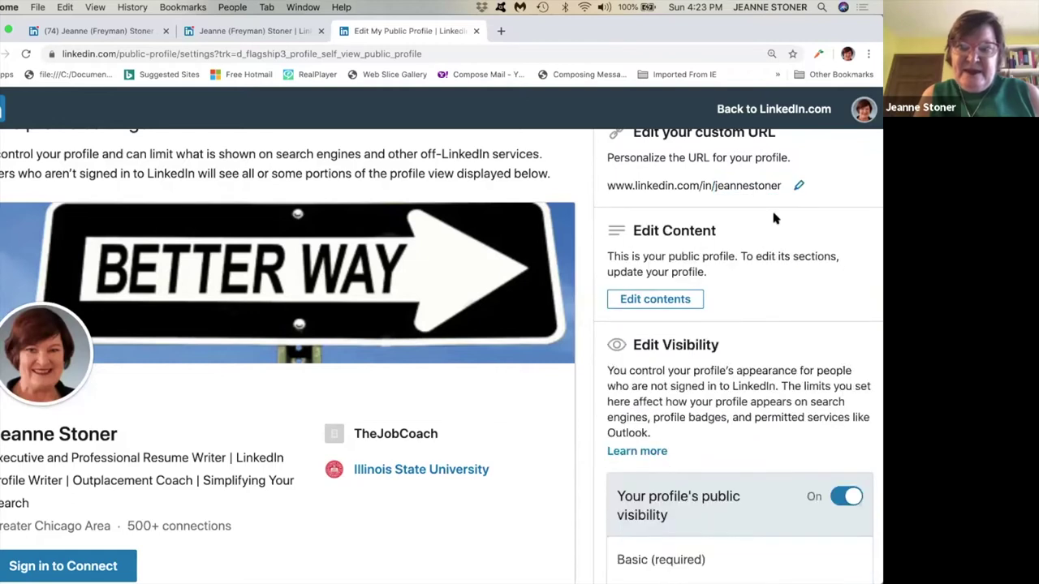
scroll(773, 216, up, 2)
scroll(773, 217, down, 1)
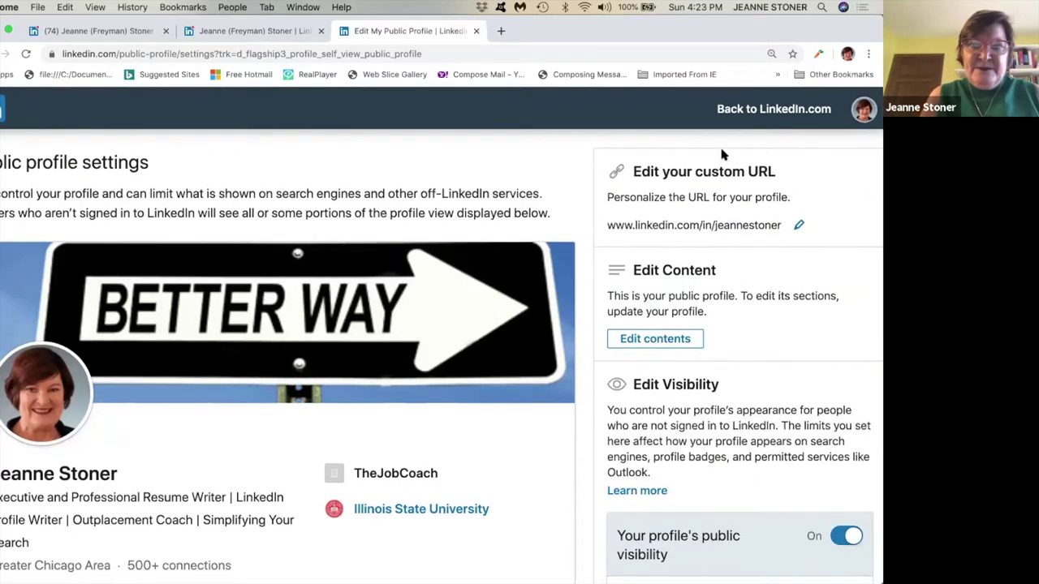
Return to the feed, then view and close your profile's contact info.
click(754, 112)
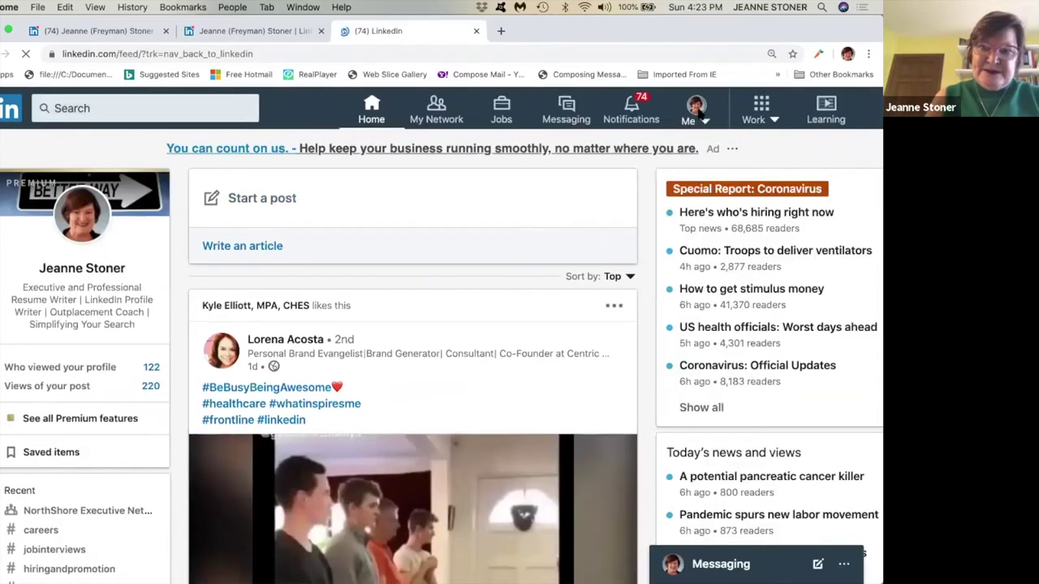
click(696, 112)
click(591, 280)
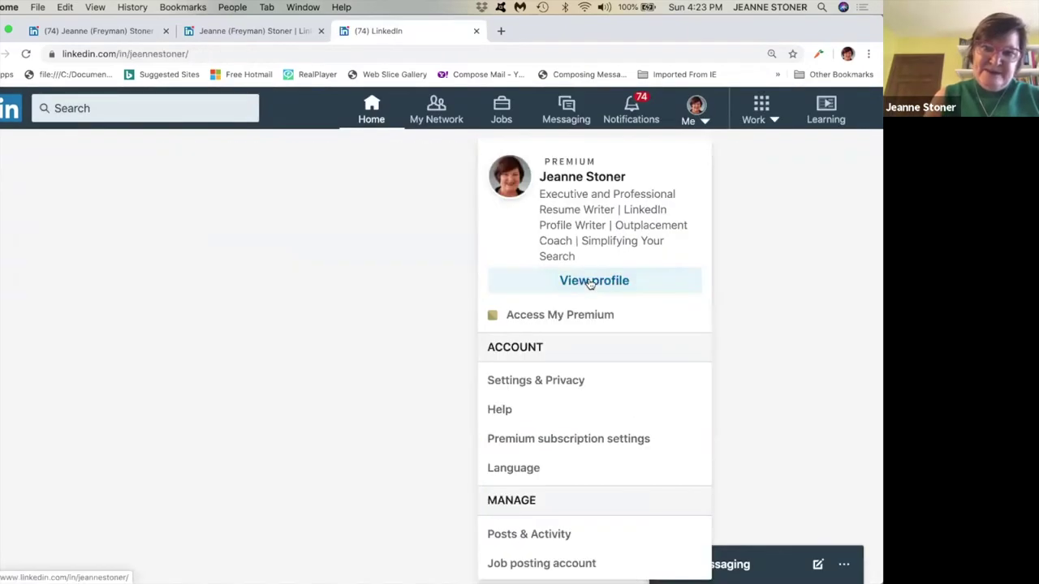
click(351, 377)
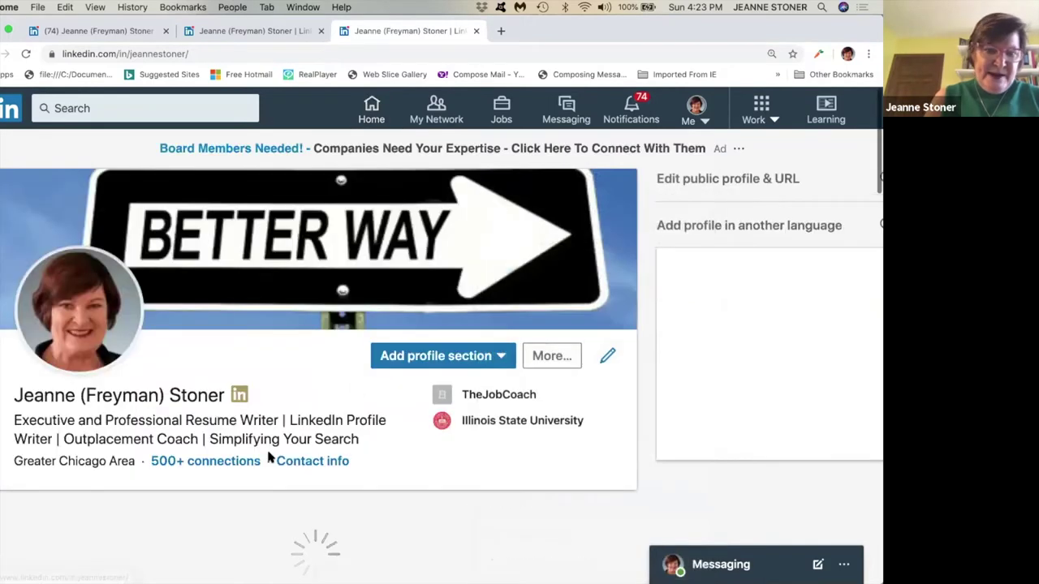
click(299, 462)
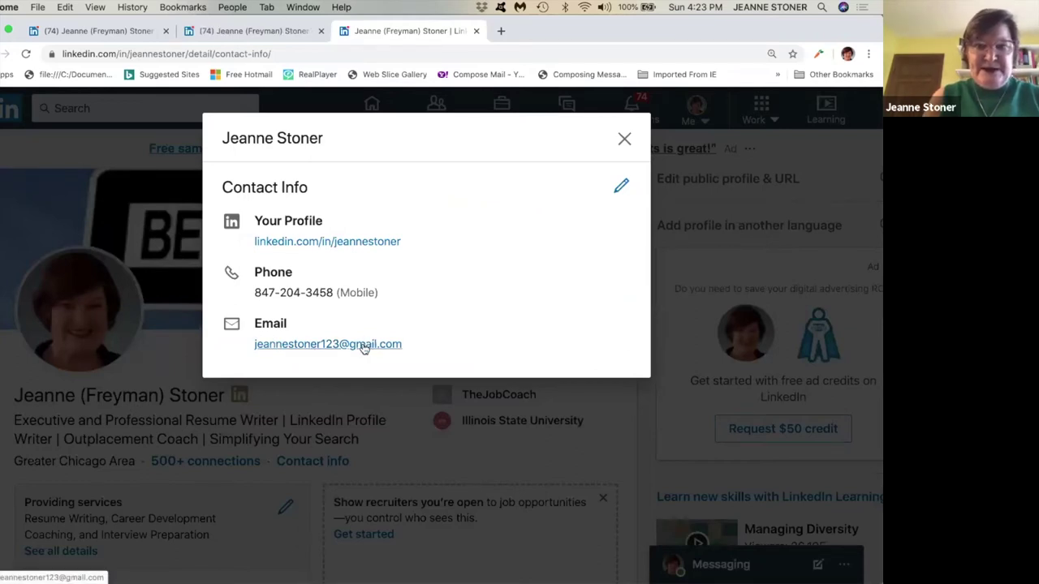
click(624, 139)
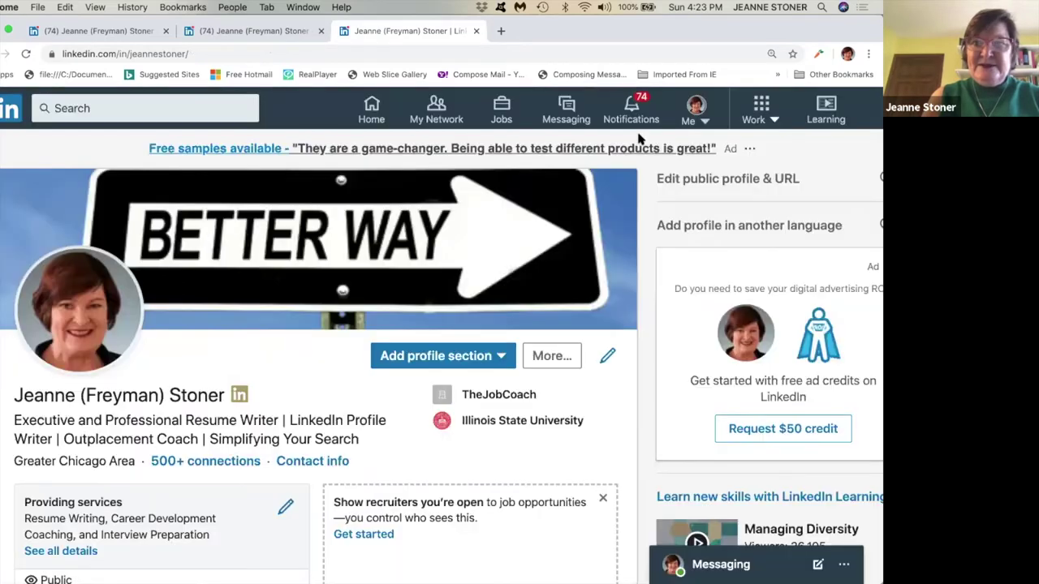
Review the Email addresses under Account login and security, then go back to LinkedIn.
click(696, 110)
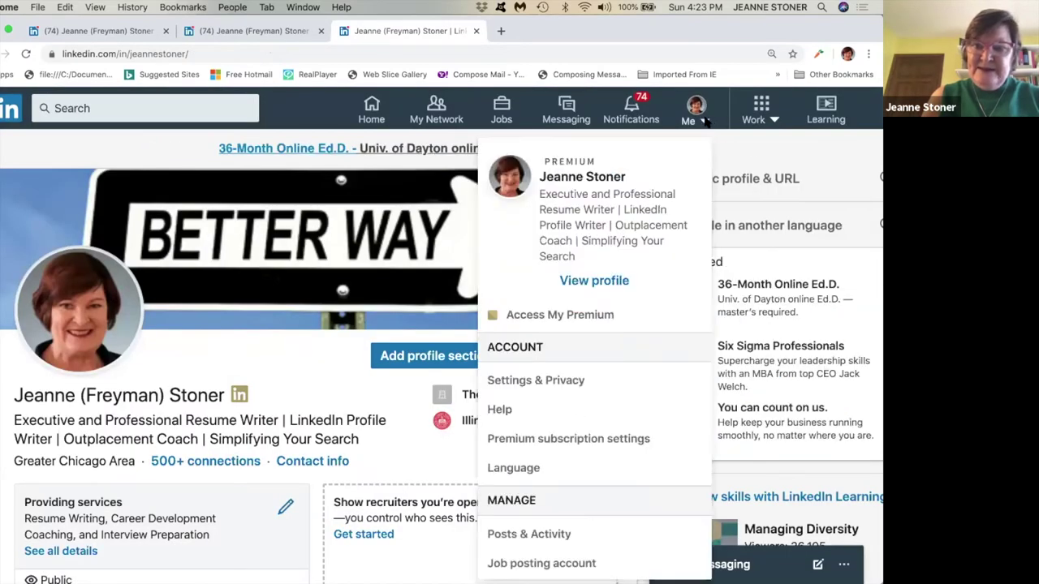
click(568, 381)
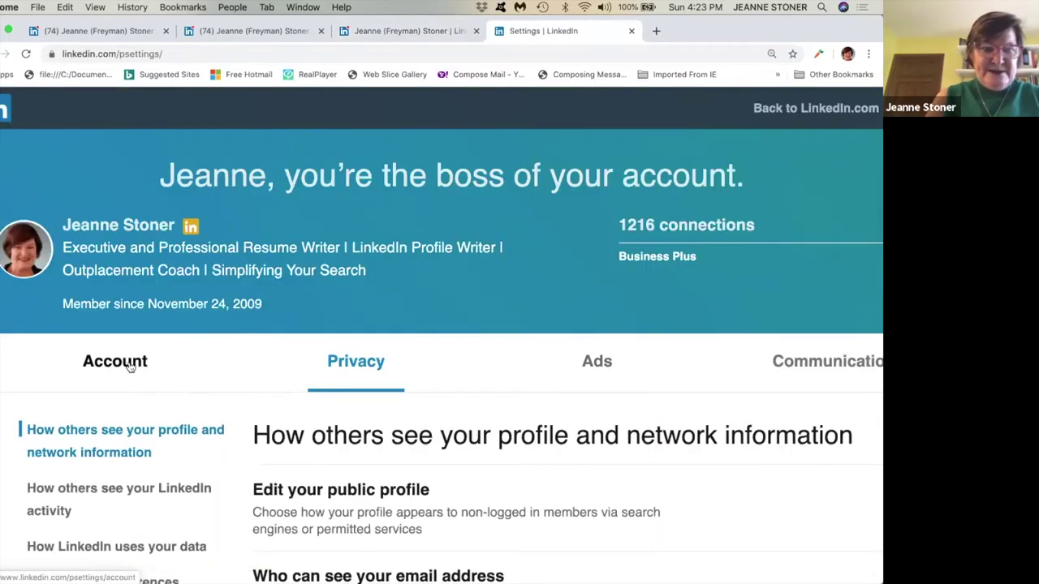
click(128, 366)
scroll(341, 308, down, 1)
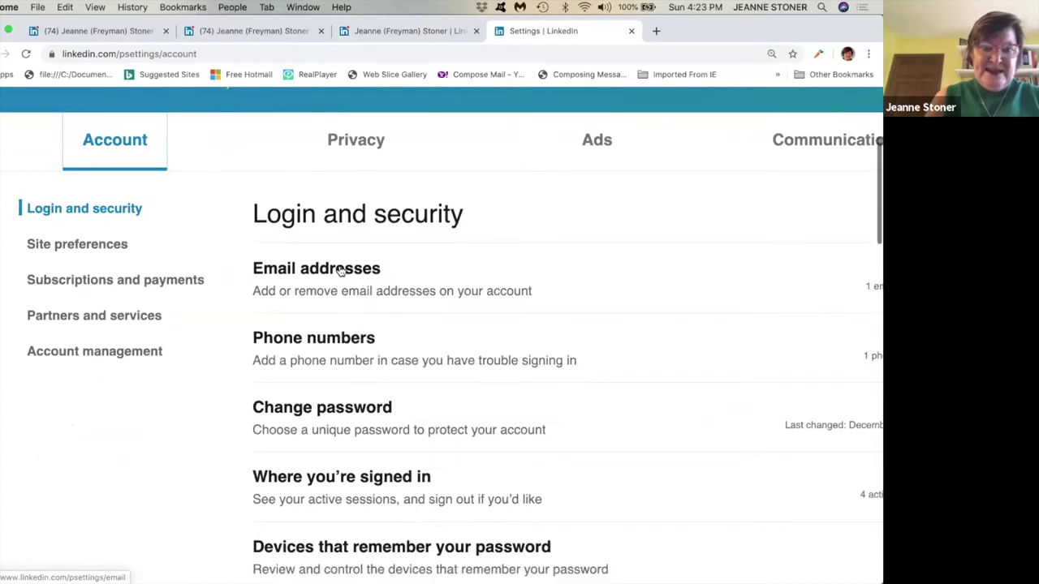
click(340, 271)
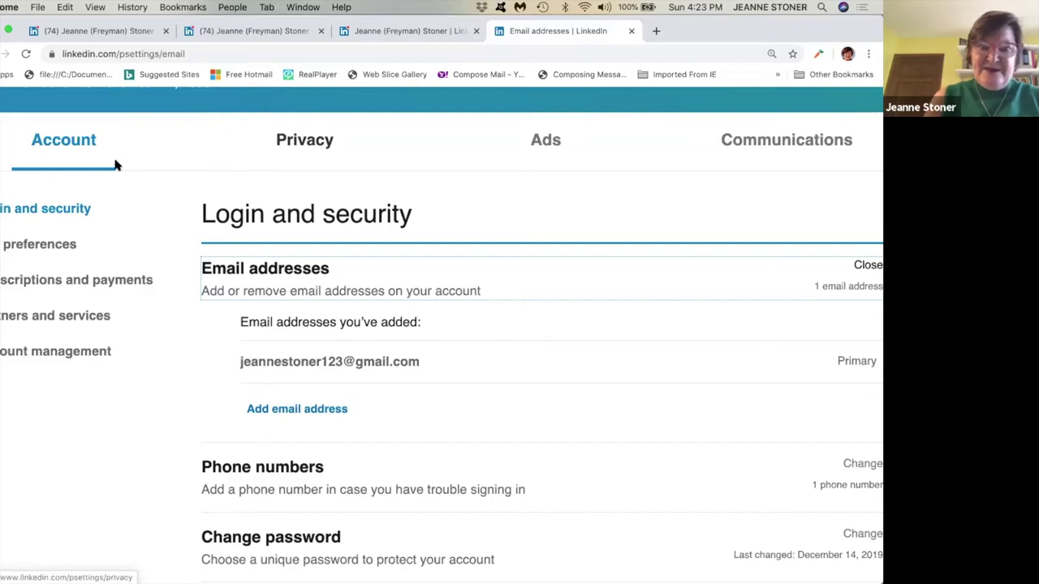
scroll(389, 210, up, 3)
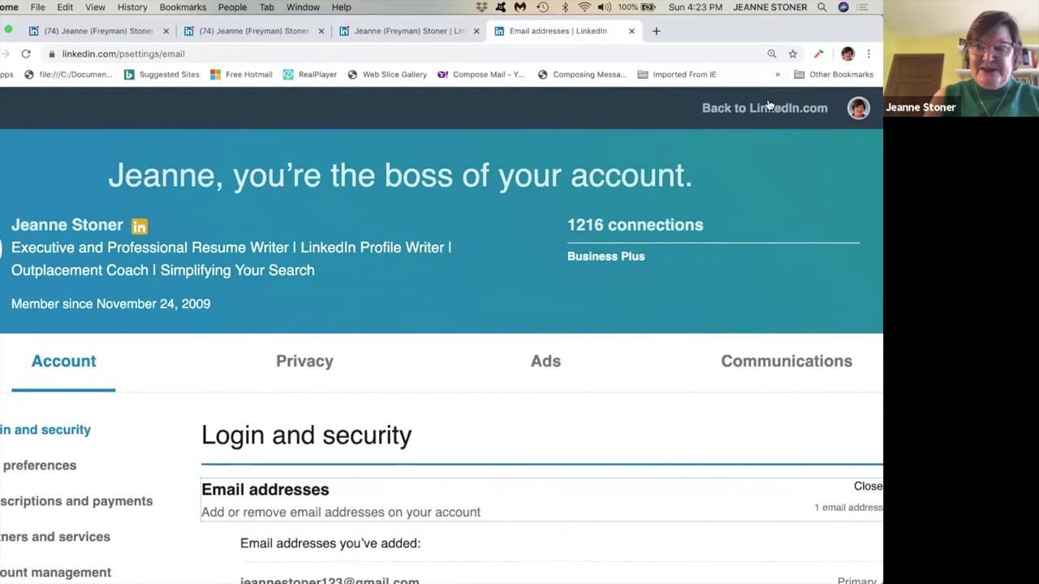
click(769, 110)
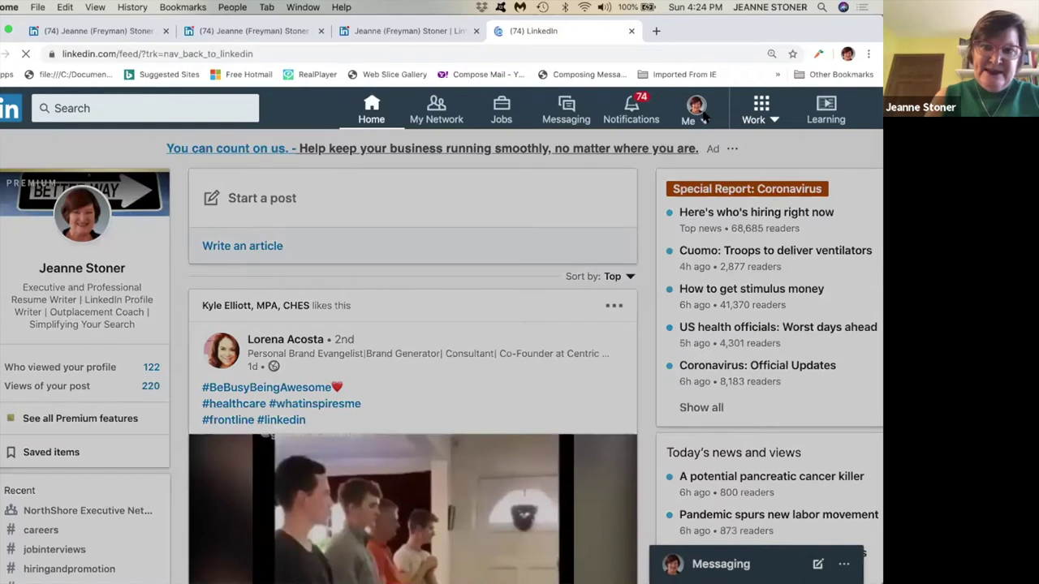
Open your profile's intro editor, briefly viewing and closing the profile photo editor.
click(704, 119)
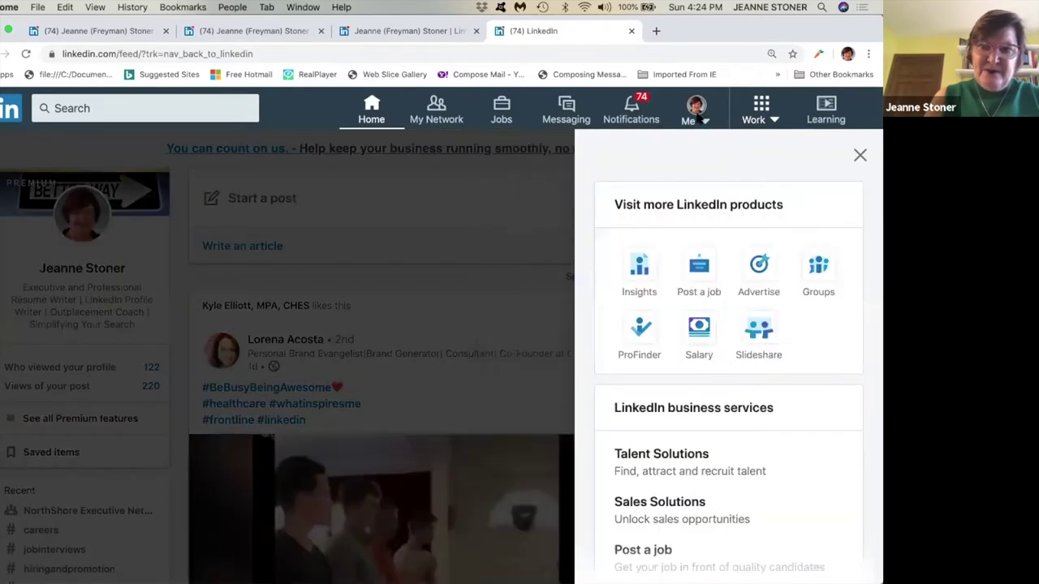
click(698, 122)
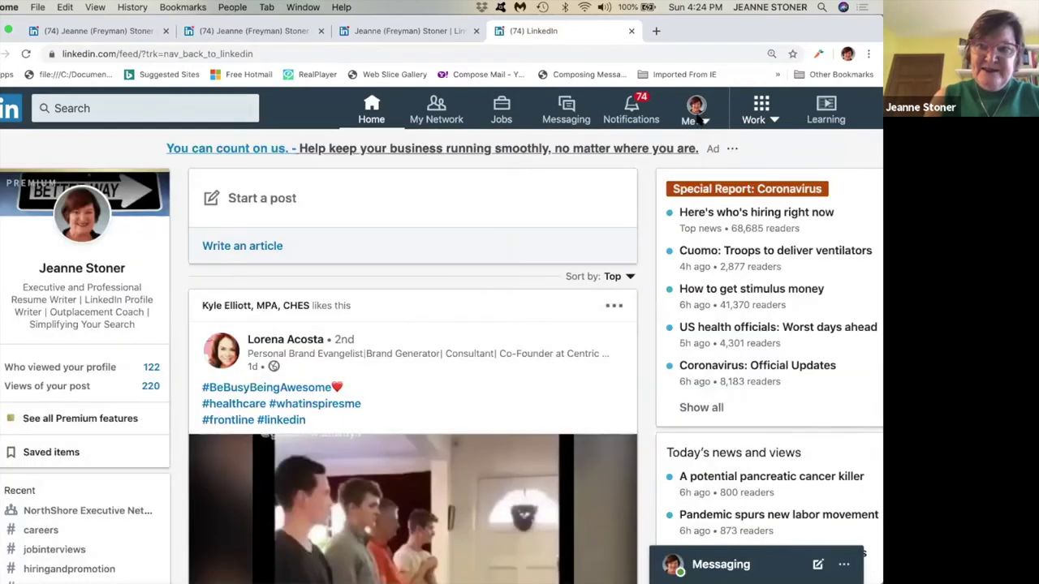
click(599, 282)
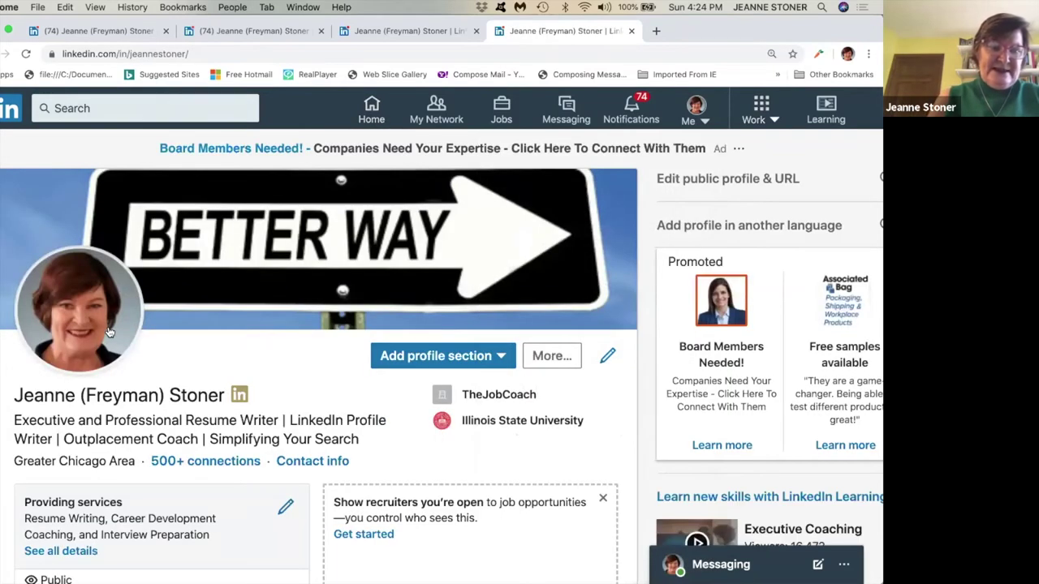
click(608, 356)
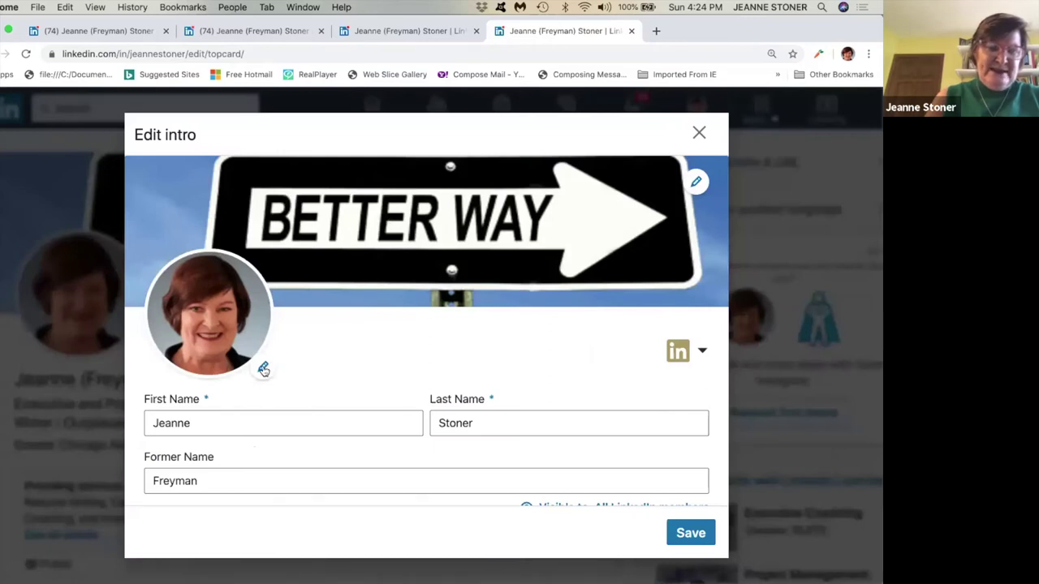
click(263, 369)
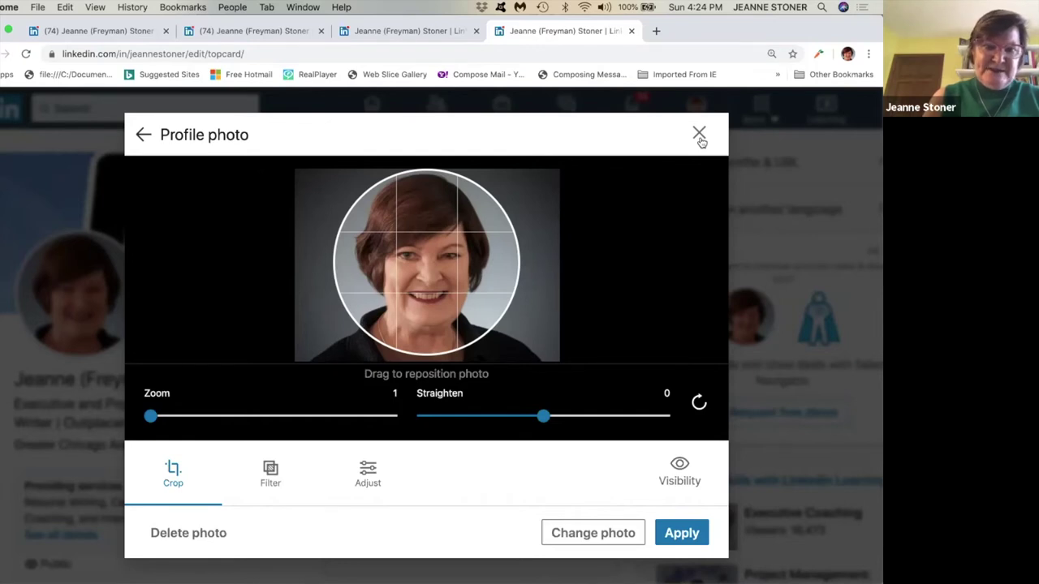
click(699, 138)
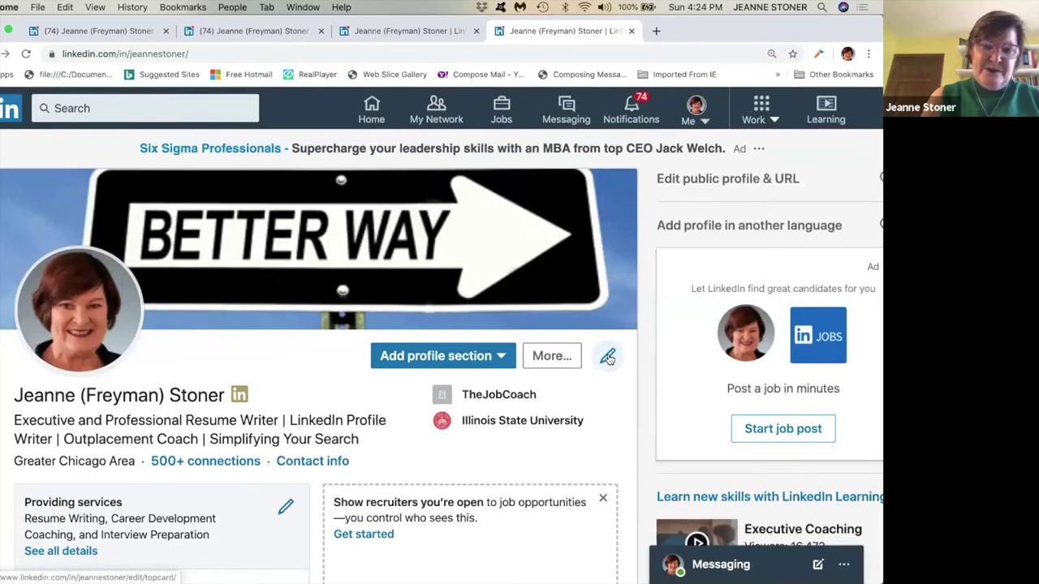
Replace the background banner with the colourful bokeh picture from the Desktop.
click(608, 358)
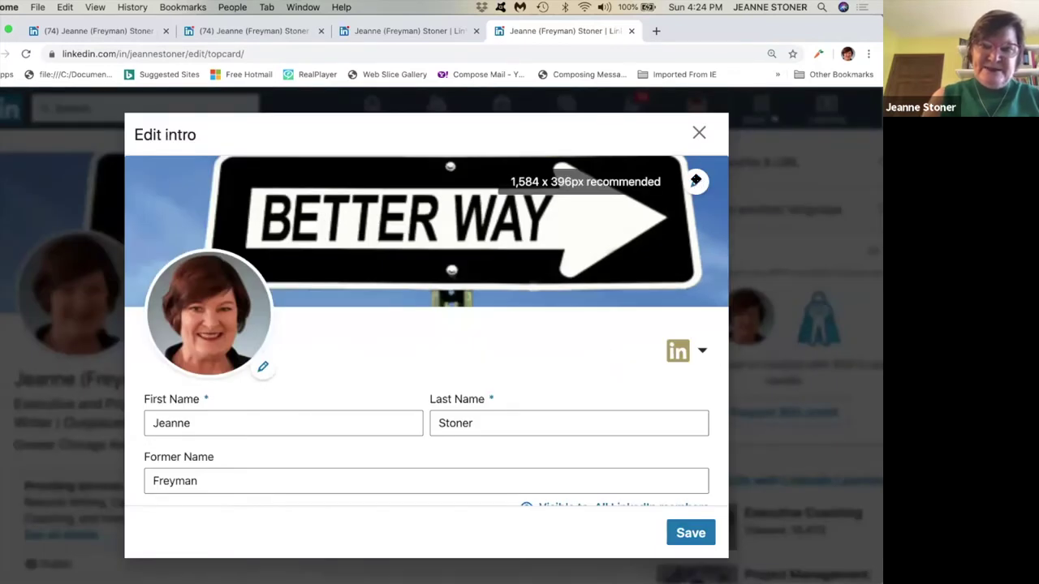
click(697, 183)
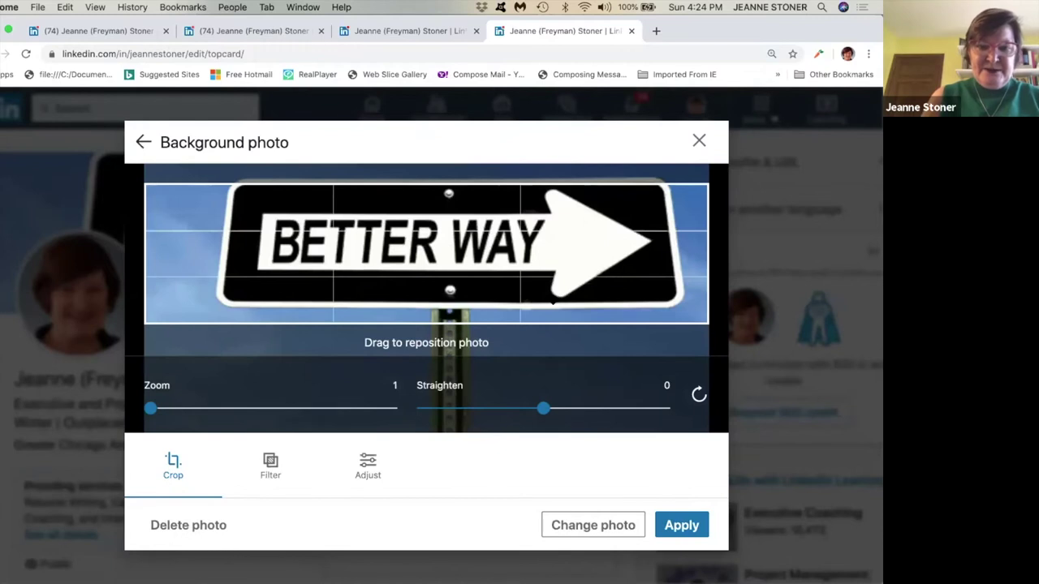
click(615, 527)
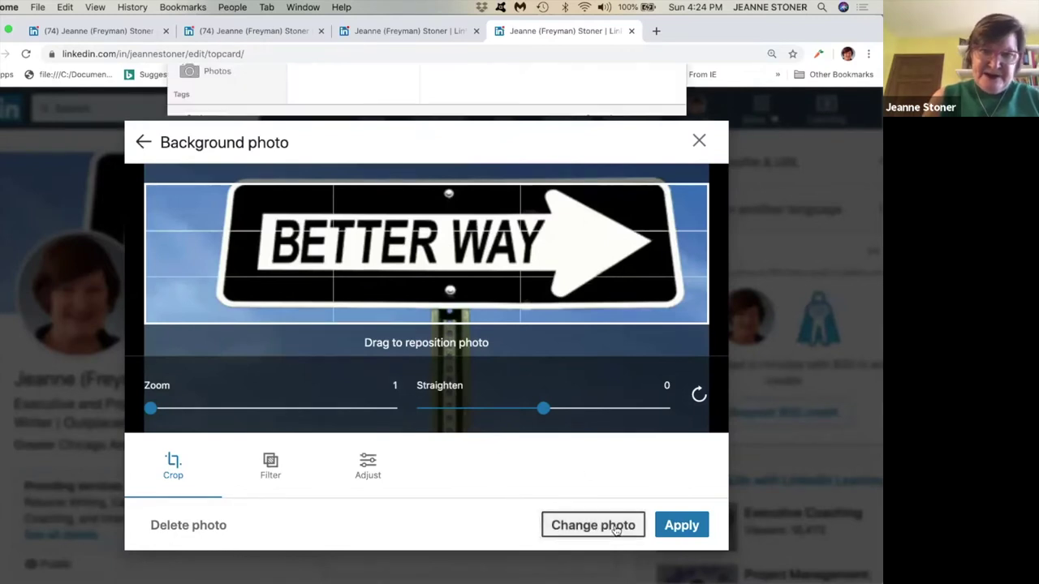
click(219, 157)
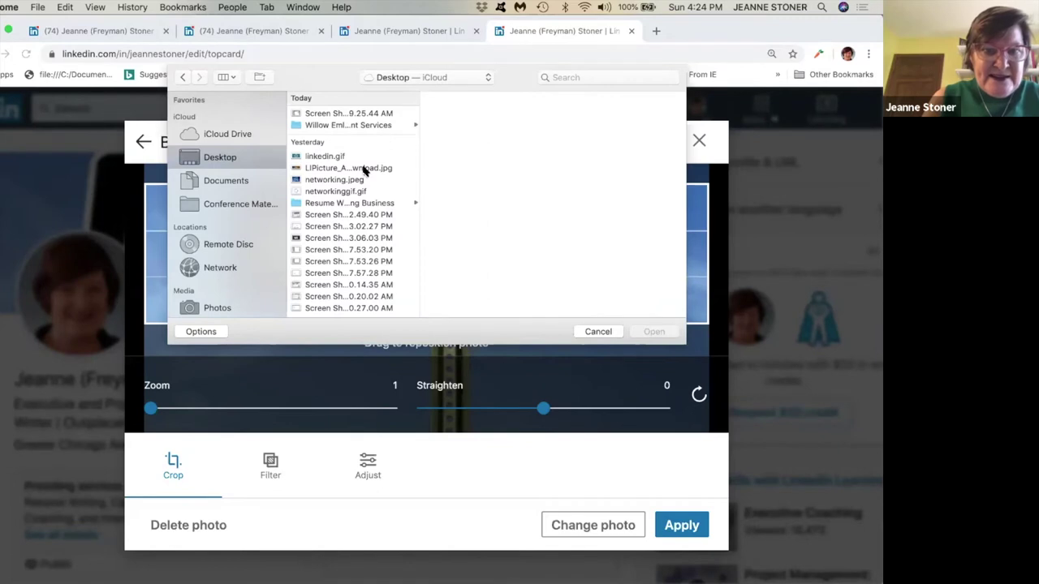
double_click(362, 167)
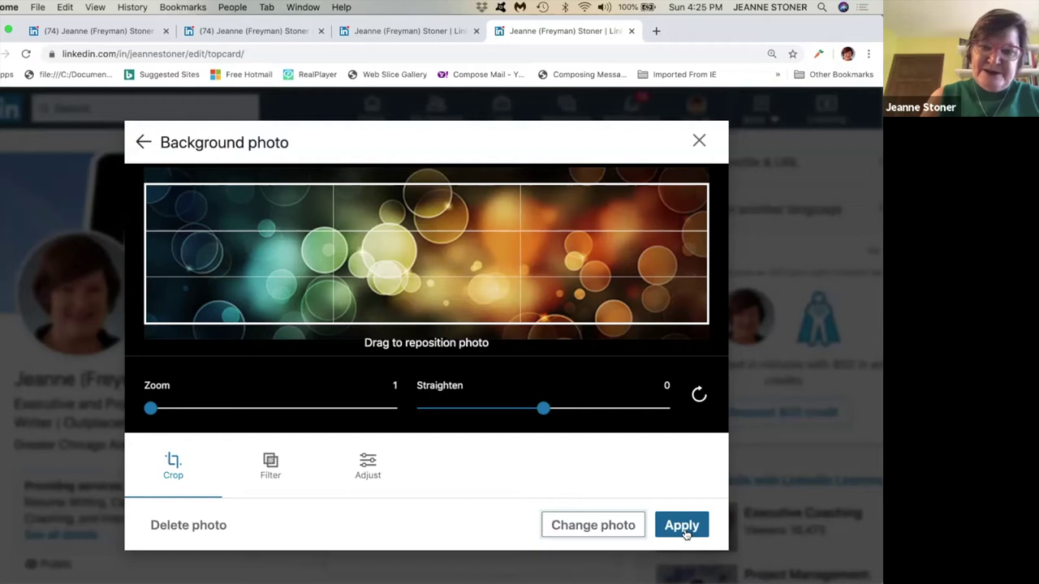
click(683, 526)
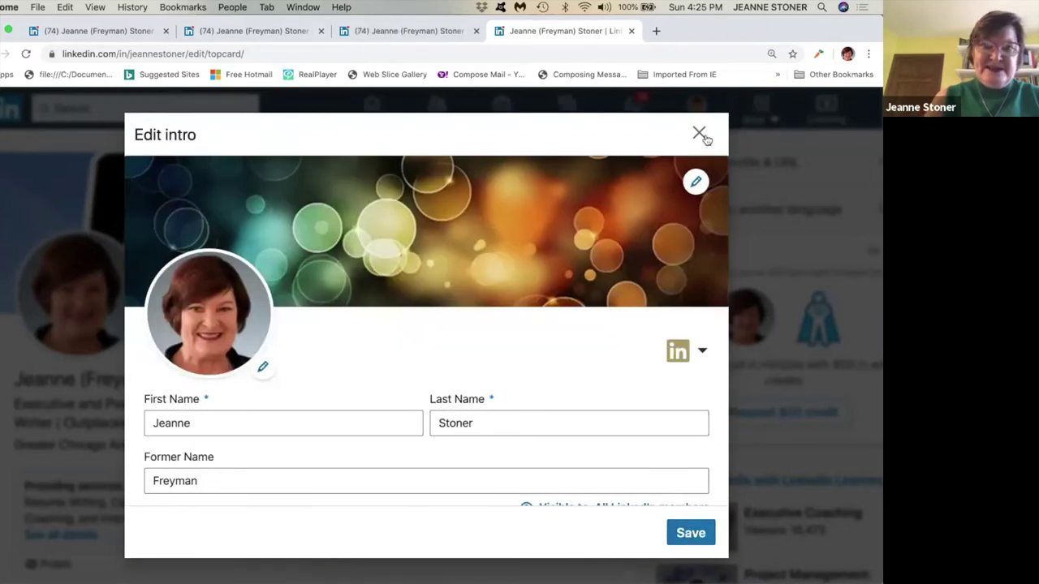
Keep the banner change by declining the discard prompt when closing the intro editor.
key(Escape)
click(542, 237)
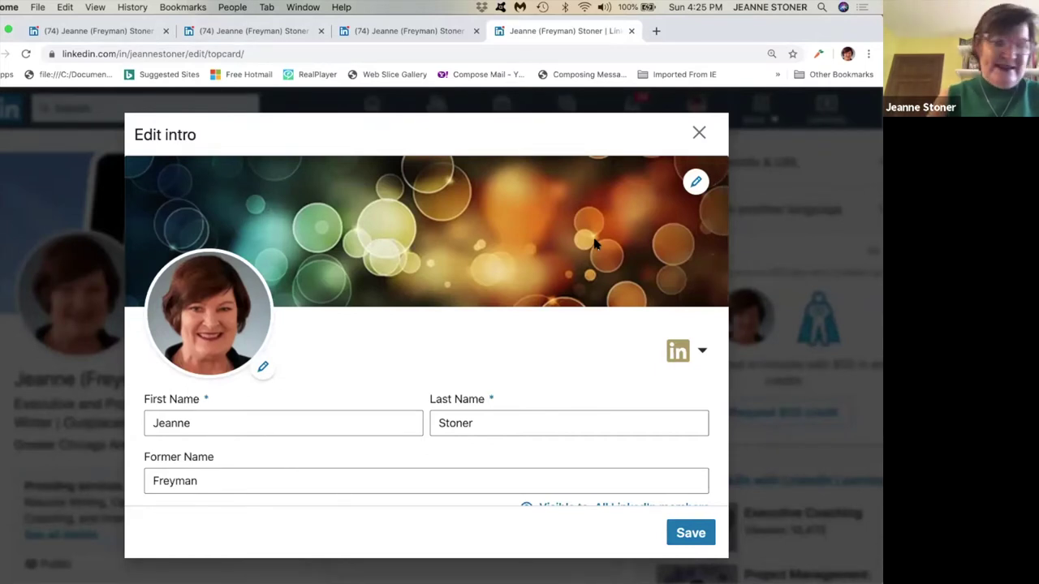
click(698, 133)
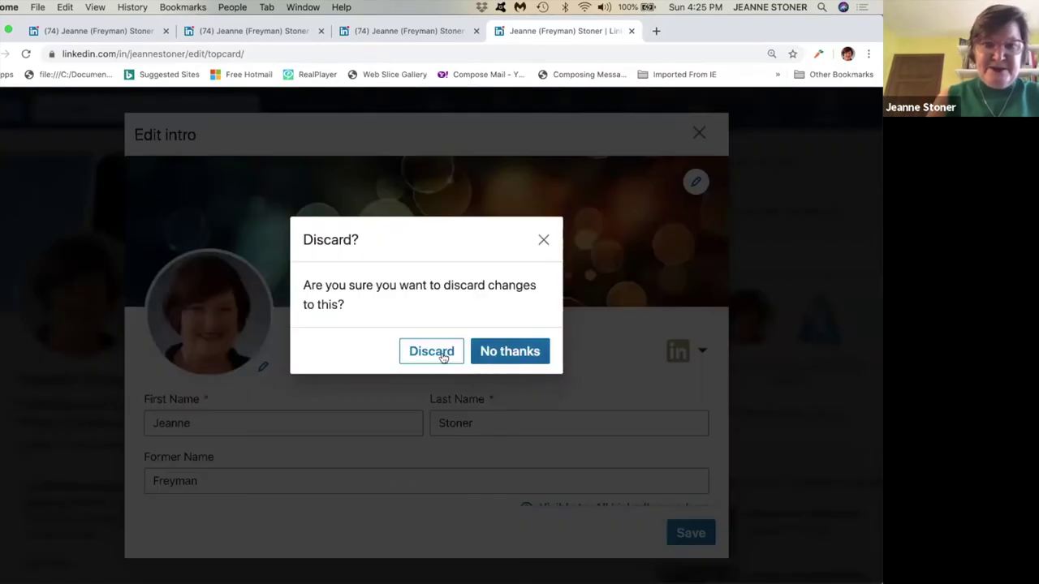
click(510, 353)
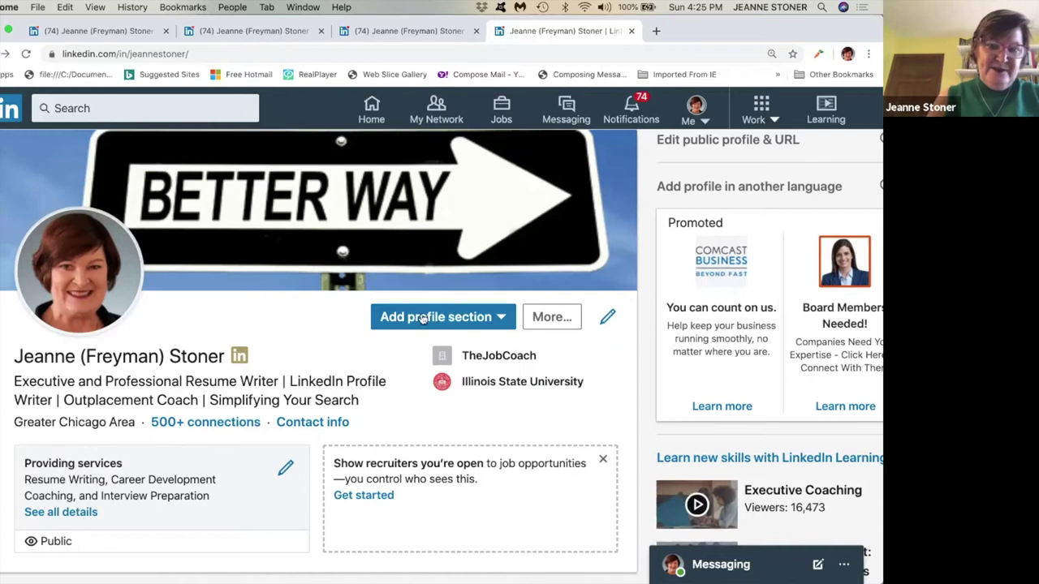
In the intro editor, select the 'Executive and Professional Resume Writer' headline text.
click(608, 319)
scroll(452, 385, down, 3)
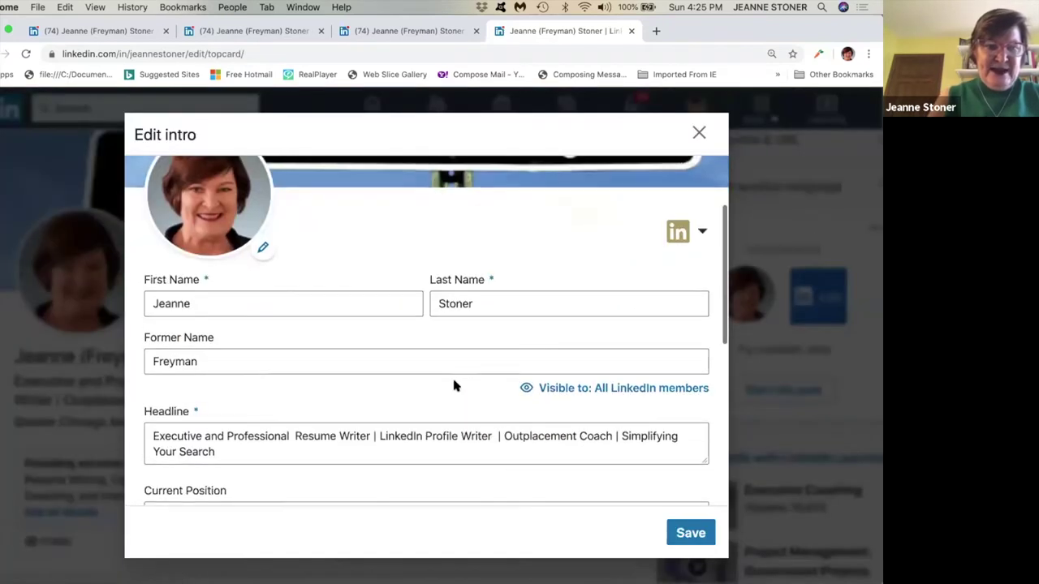
scroll(452, 385, down, 3)
drag(318, 355, 152, 336)
click(152, 337)
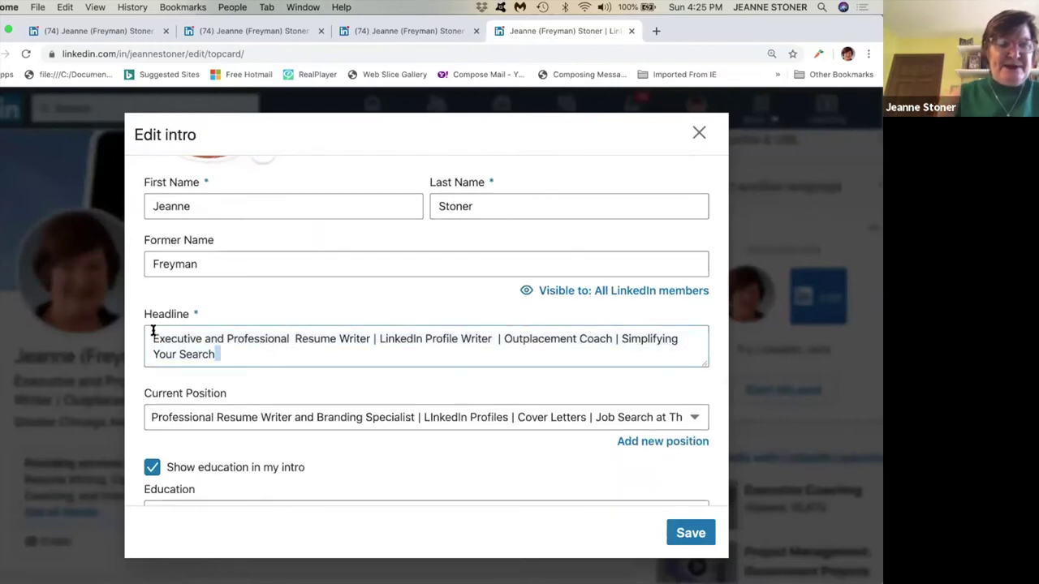
click(230, 354)
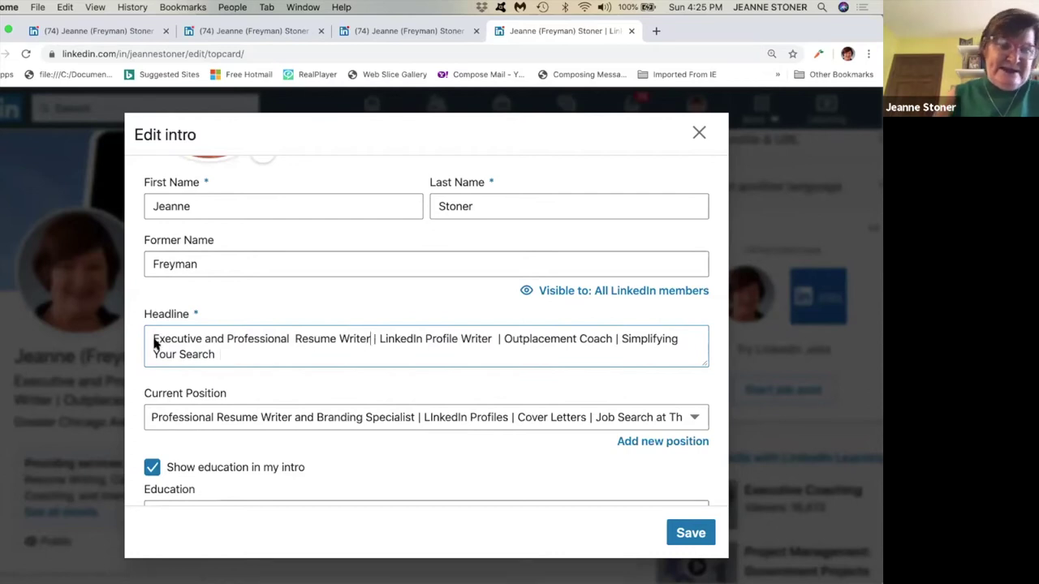
drag(369, 339, 154, 341)
Retype the headline as 'HR Manager | Resume Writer' and save it.
text(Hu)
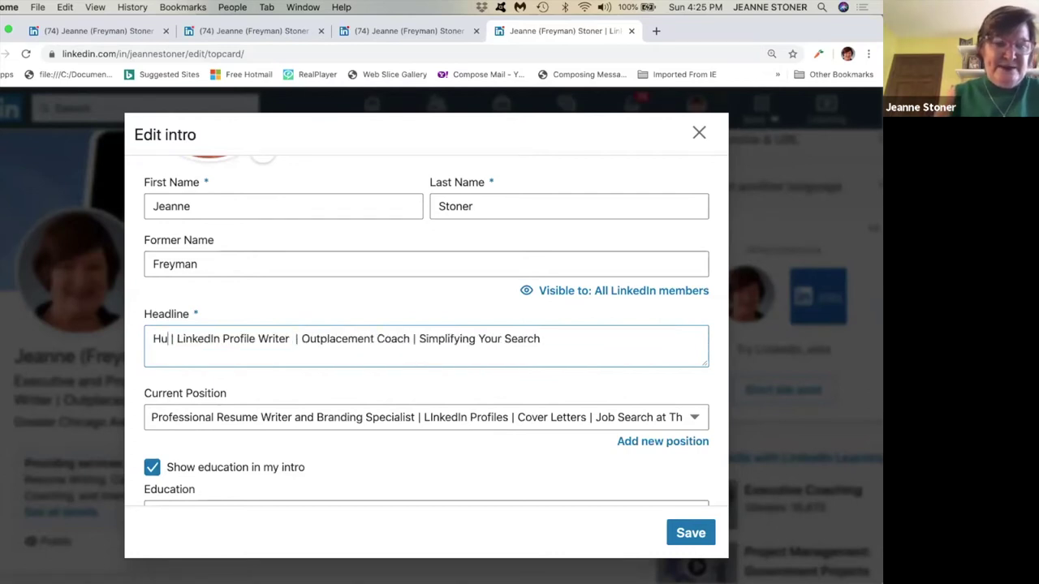
key(BackSpace)
text(R Prof)
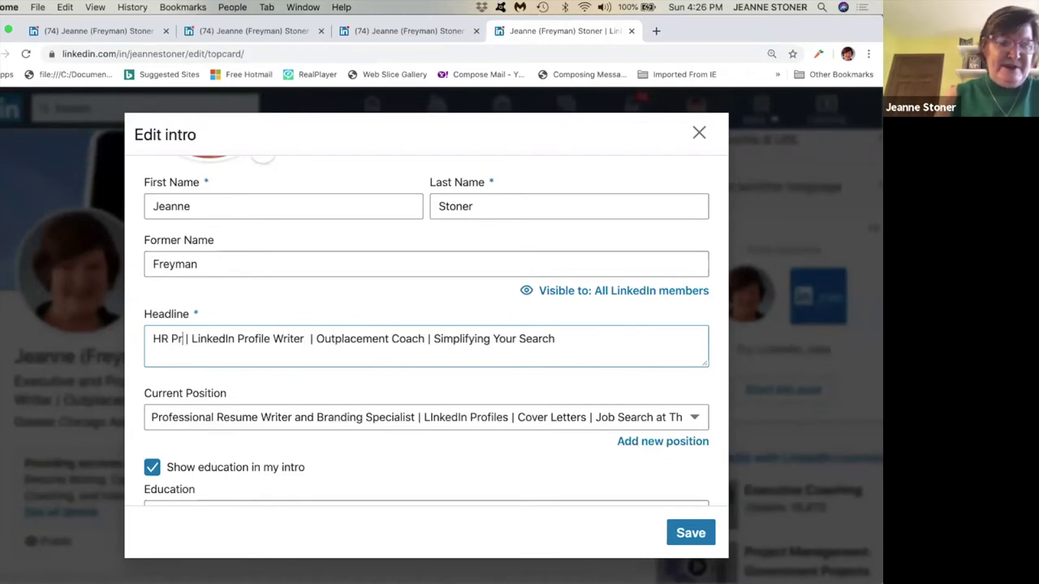
key(BackSpace)
key(BackSpace)
key(BackSpace)
key(BackSpace)
text(Manager  | )
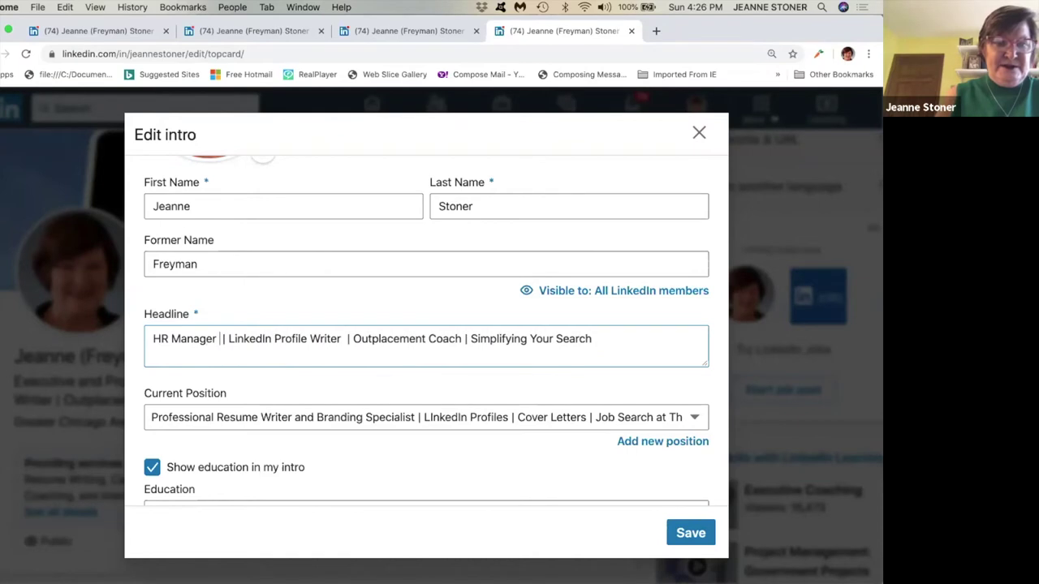
text(Resume Wriot)
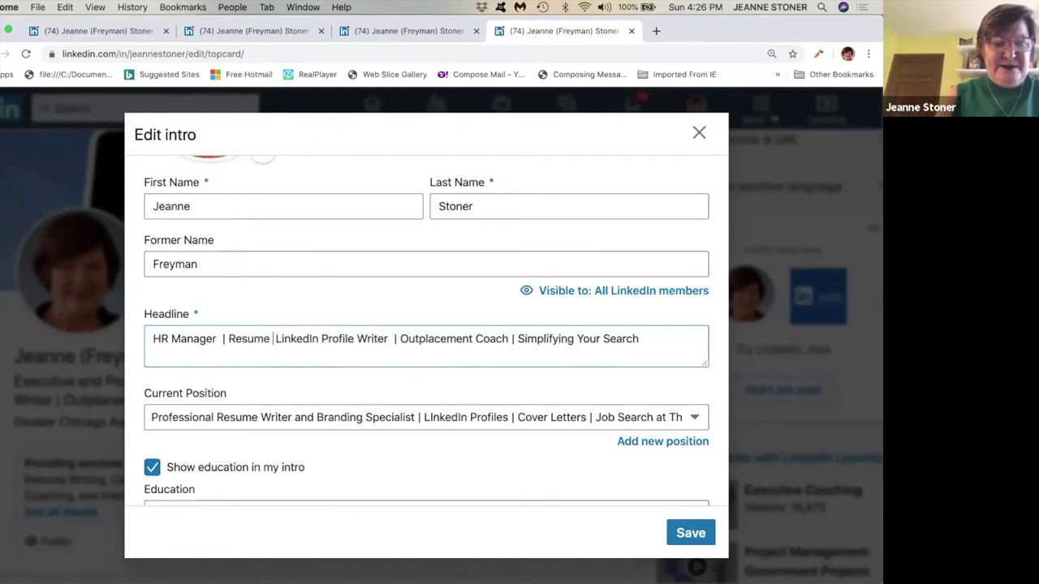
key(BackSpace)
key(BackSpace)
text(ter |)
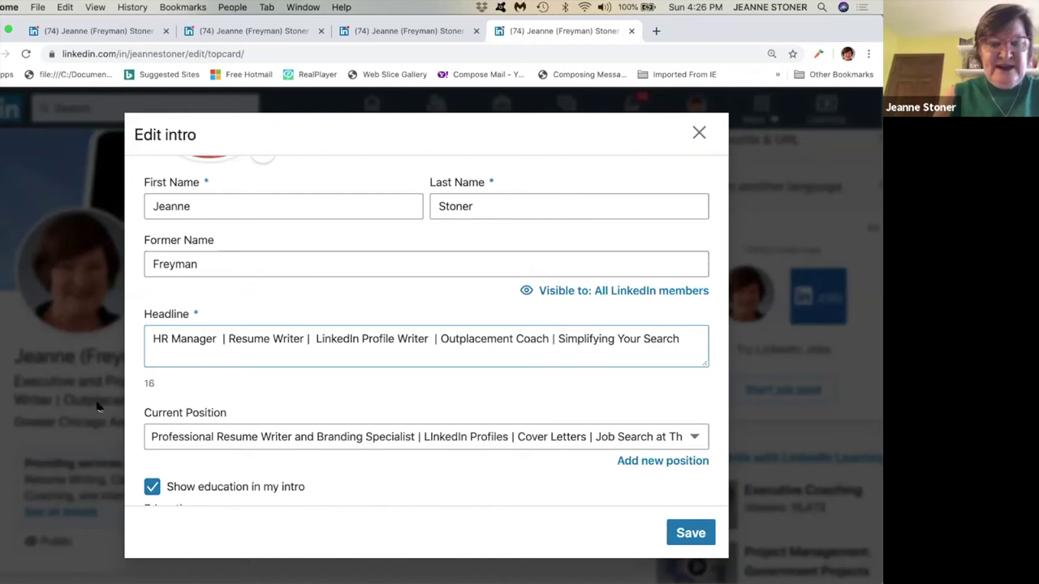
double_click(138, 384)
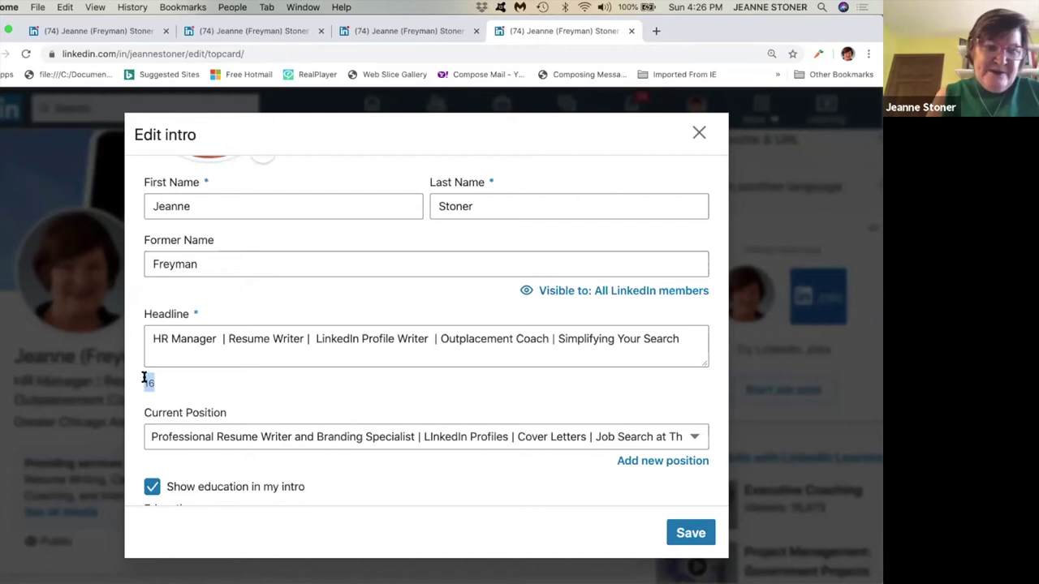
click(699, 535)
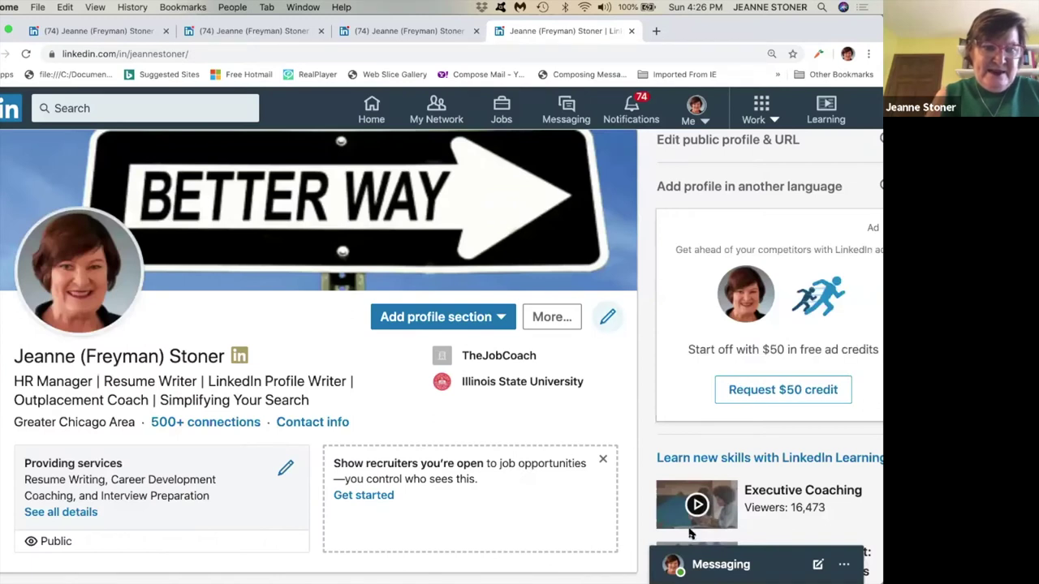
Reopen the intro editor to check the headline, then close it.
click(605, 321)
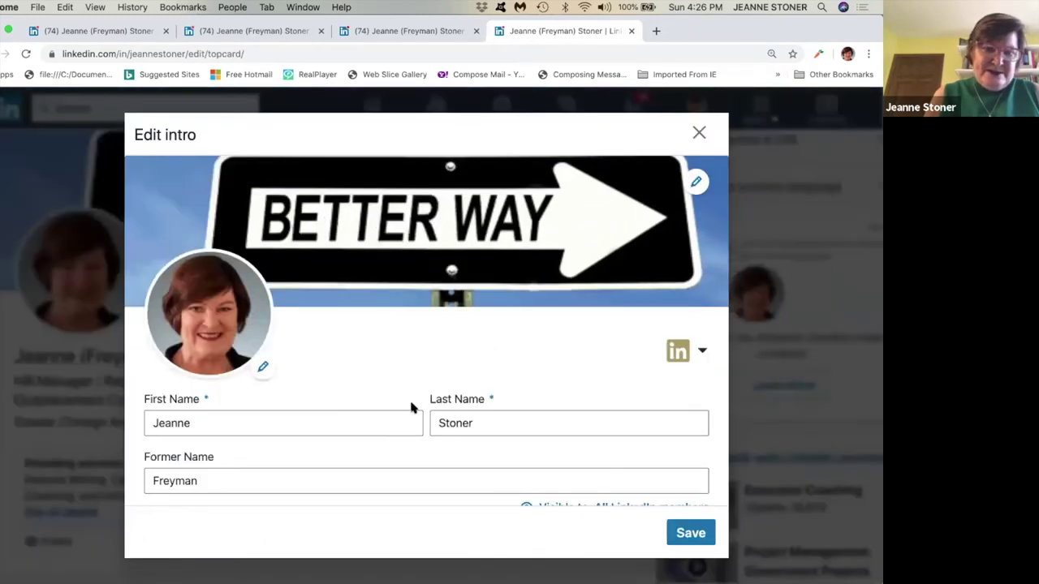
scroll(412, 404, down, 2)
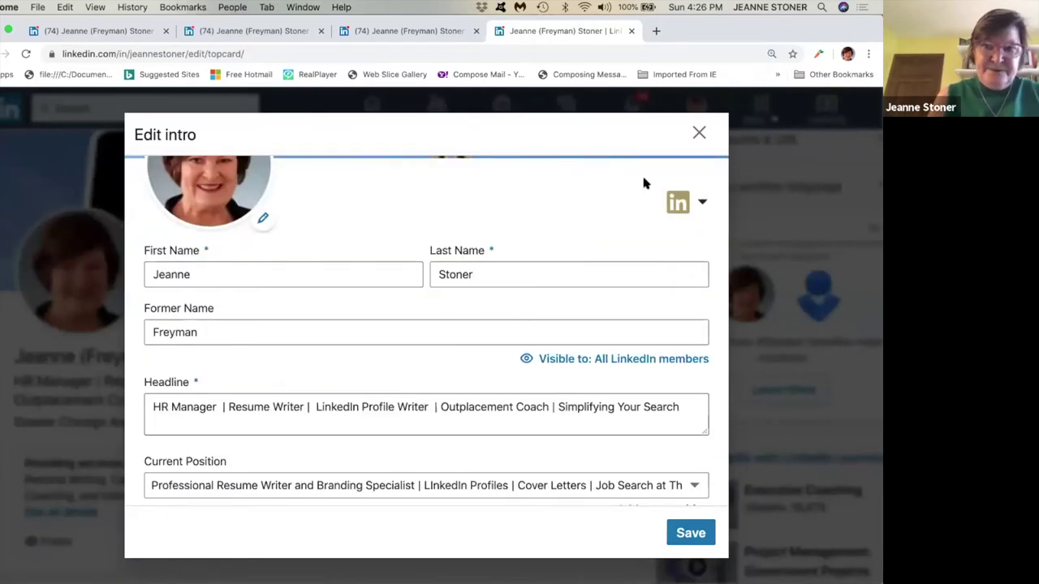
click(699, 132)
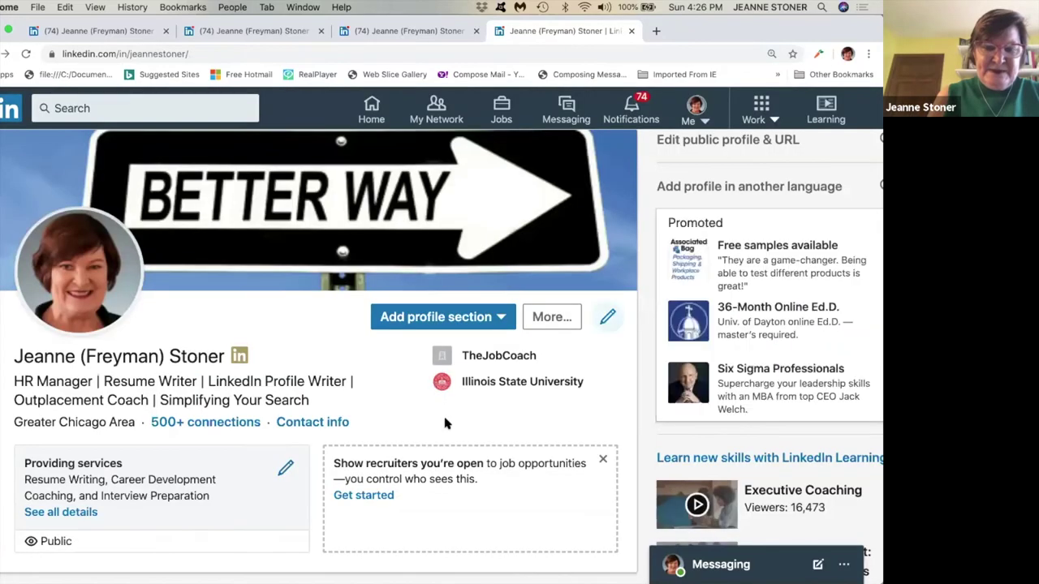
scroll(445, 423, down, 5)
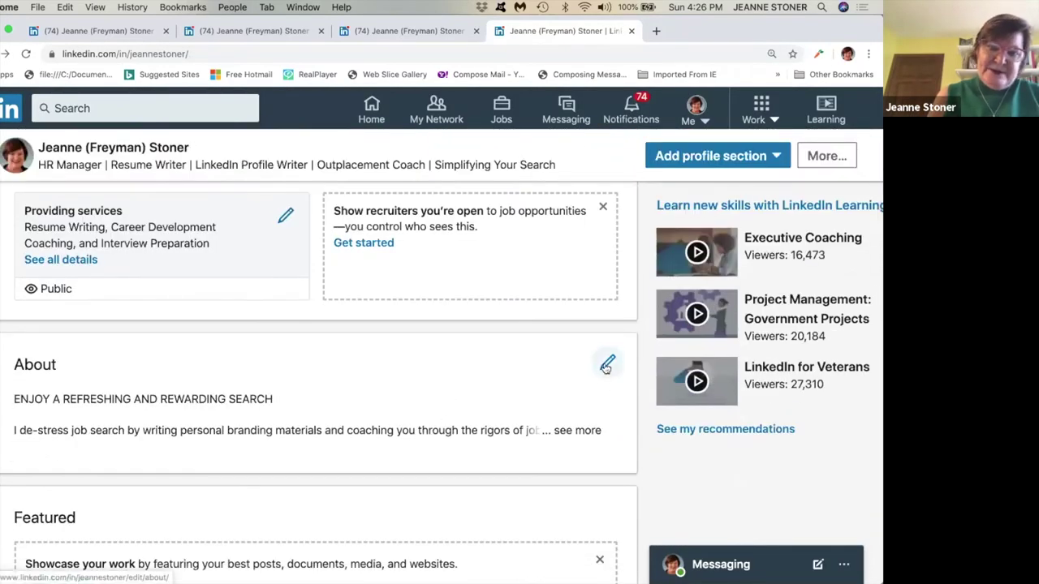
click(606, 365)
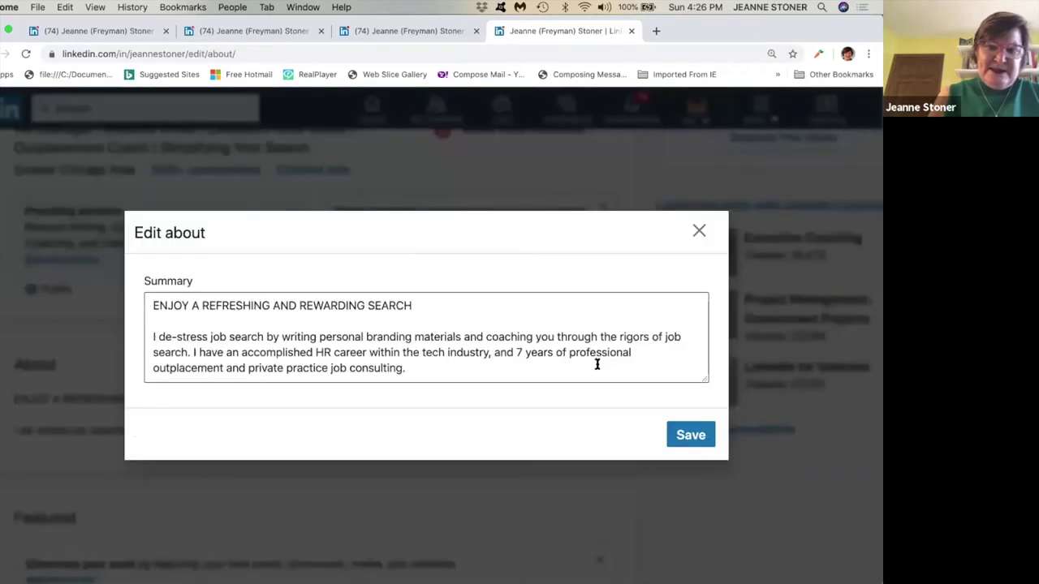
scroll(641, 357, down, 2)
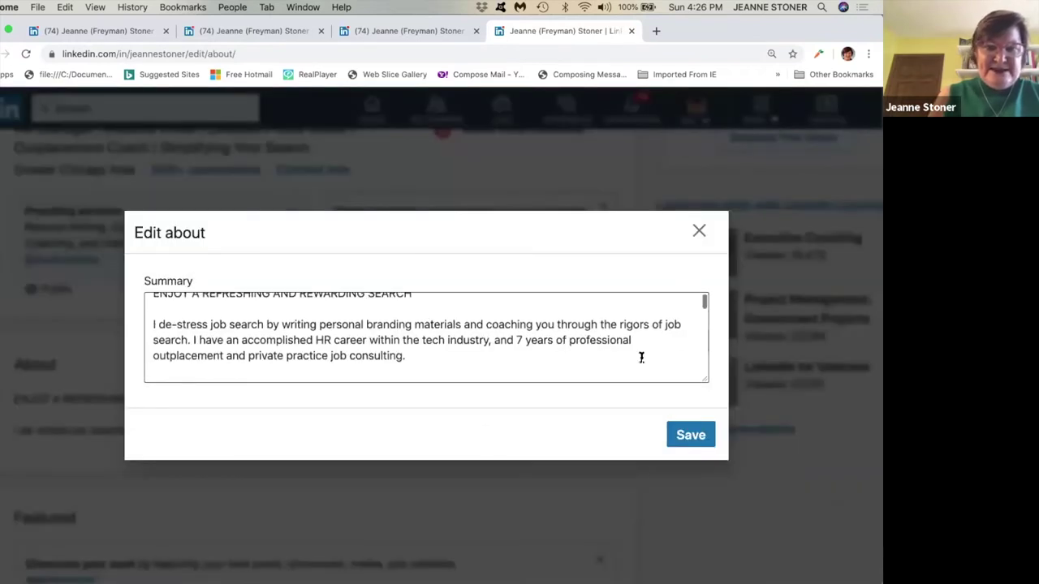
scroll(641, 357, down, 3)
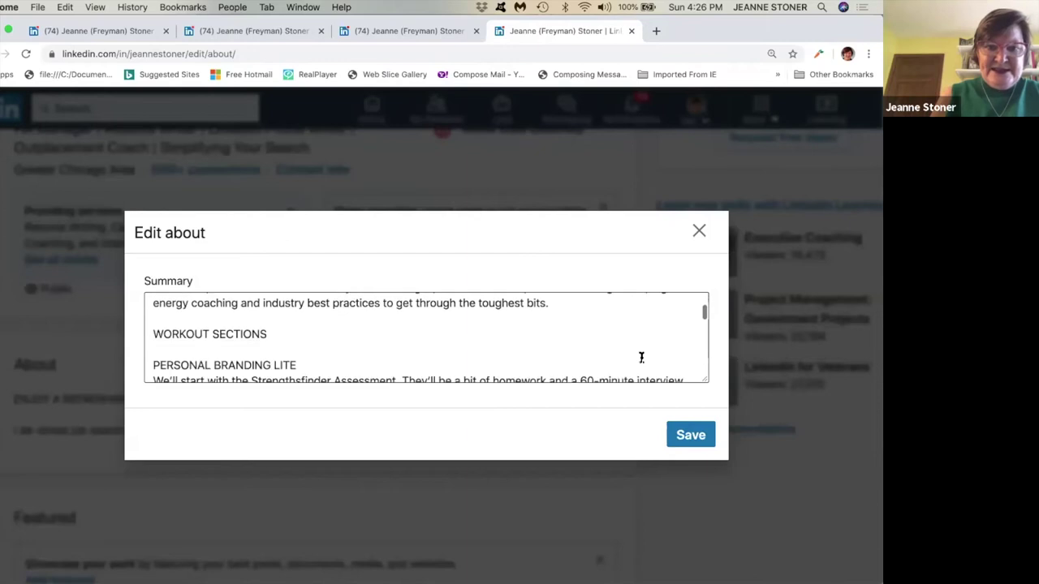
scroll(641, 357, down, 3)
scroll(641, 360, up, 6)
click(700, 233)
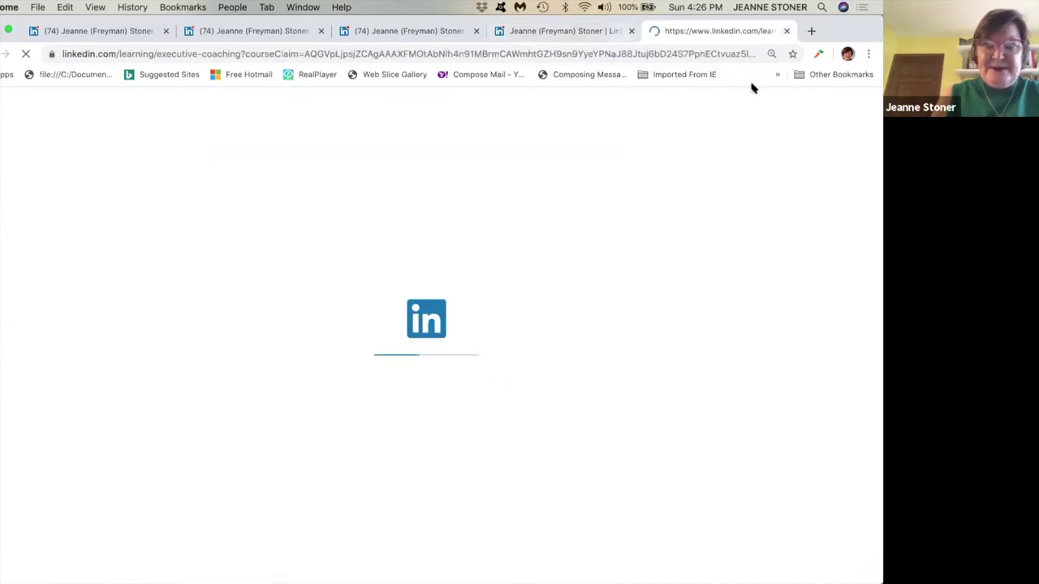
click(785, 31)
scroll(409, 364, down, 2)
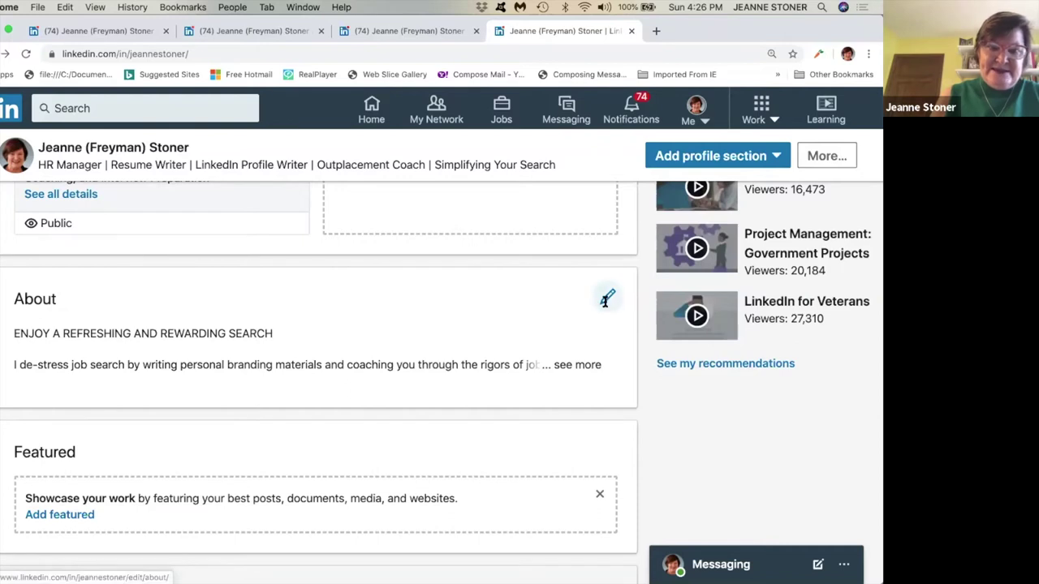
click(607, 299)
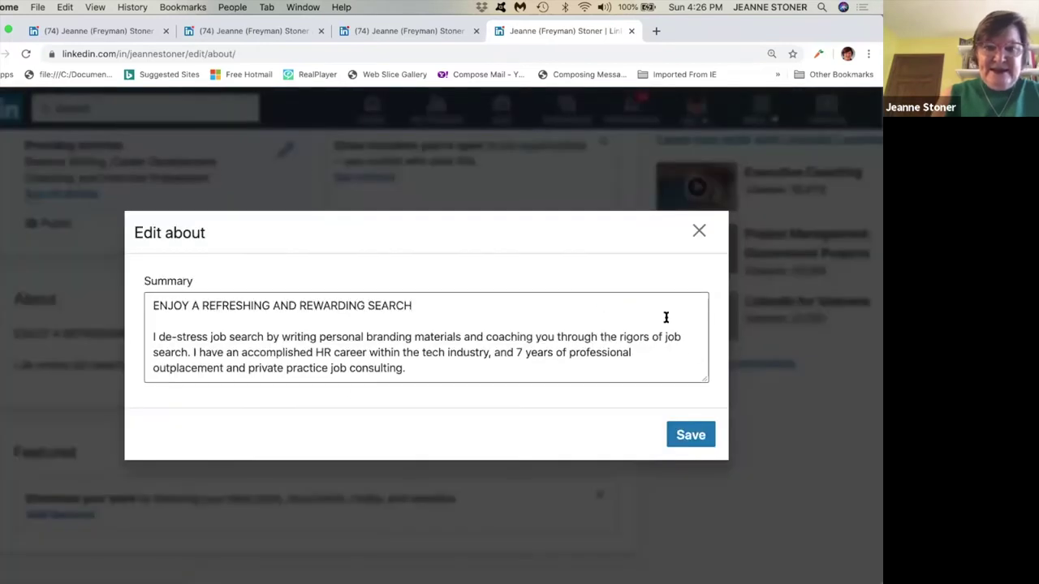
scroll(665, 317, down, 4)
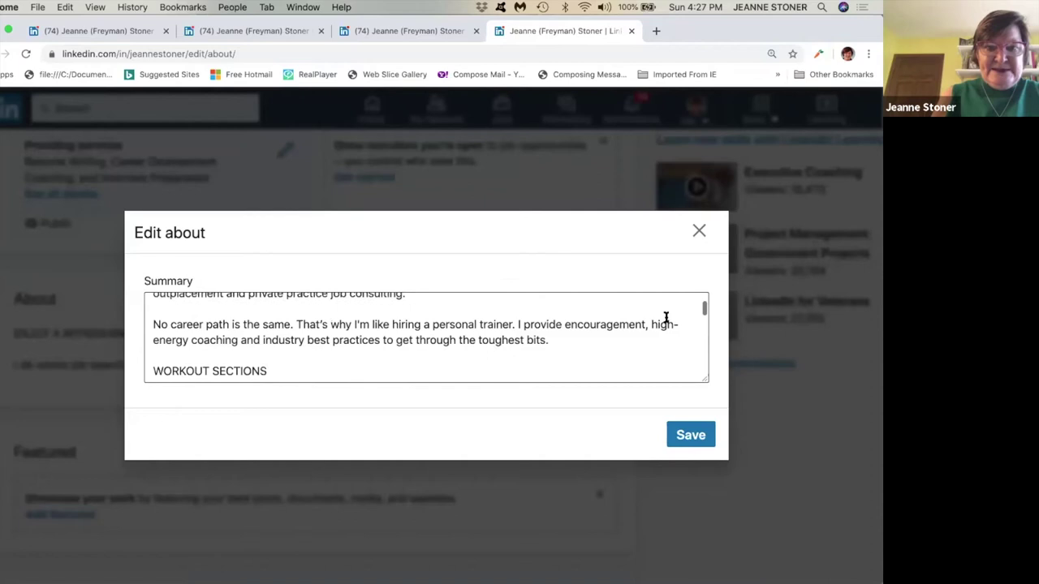
scroll(665, 317, down, 3)
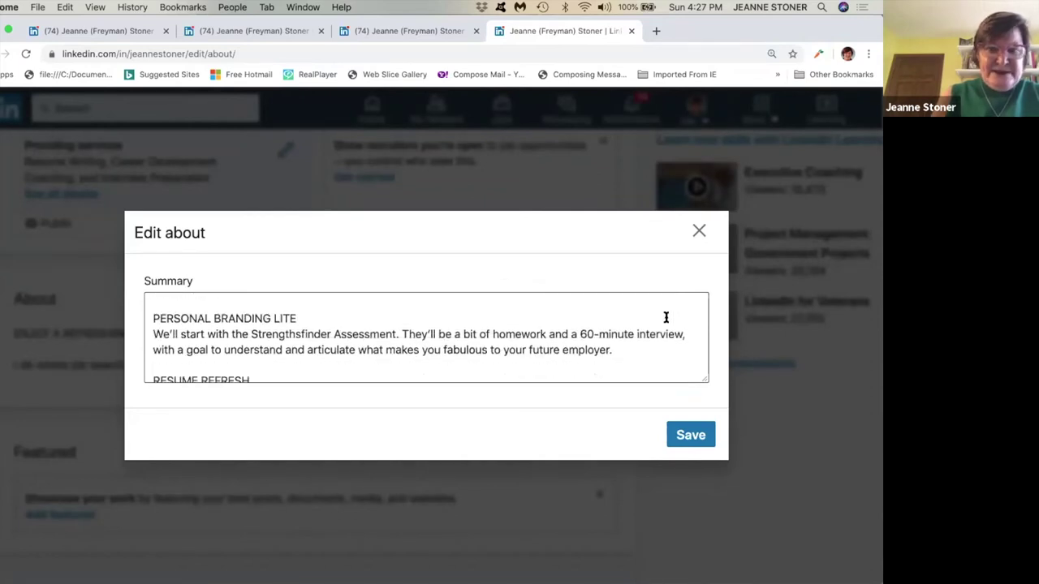
scroll(625, 332, down, 5)
scroll(626, 332, down, 5)
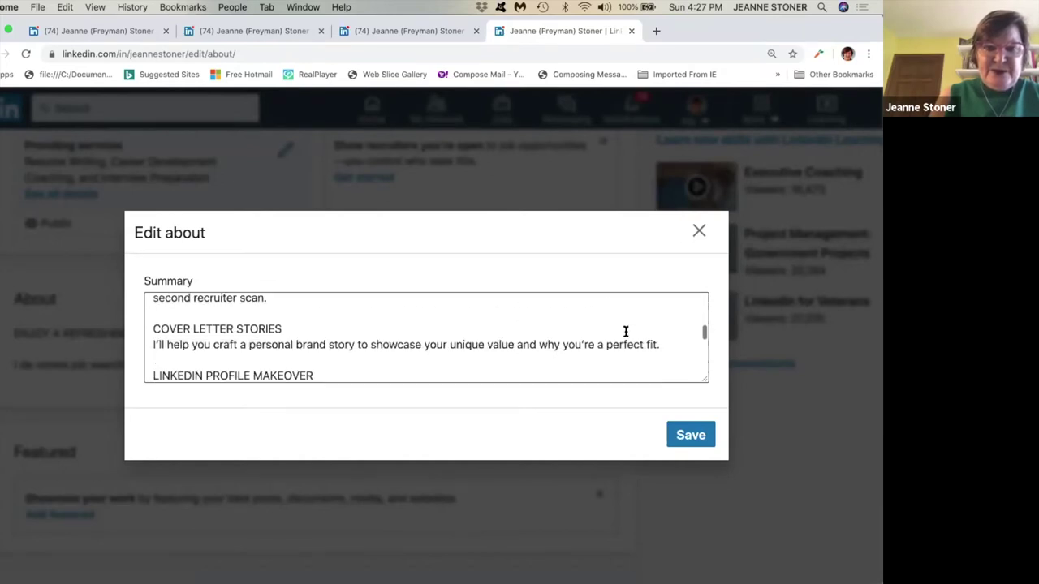
scroll(626, 332, down, 2)
scroll(626, 332, down, 3)
scroll(626, 332, down, 5)
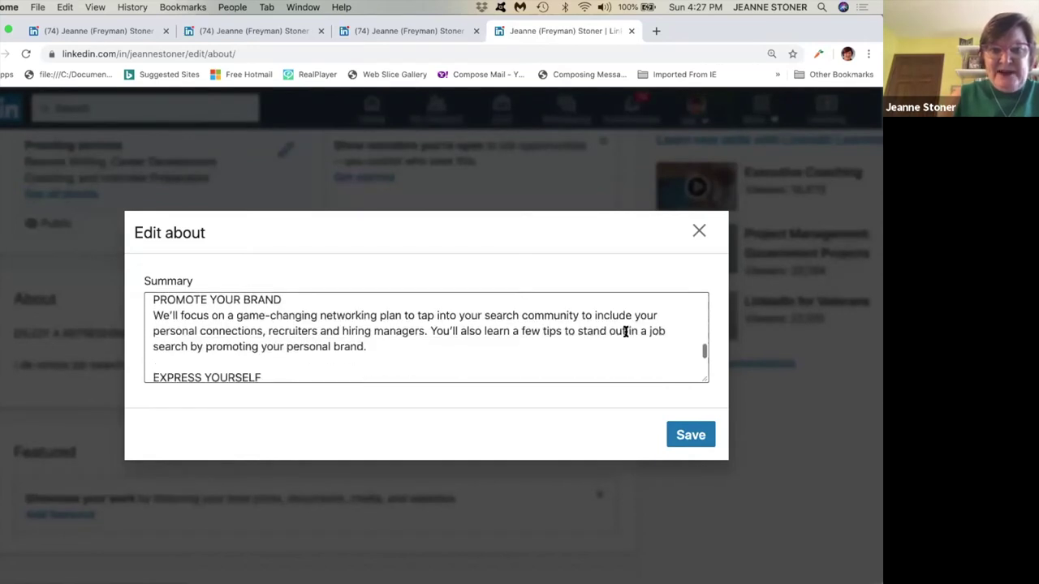
scroll(625, 332, down, 1)
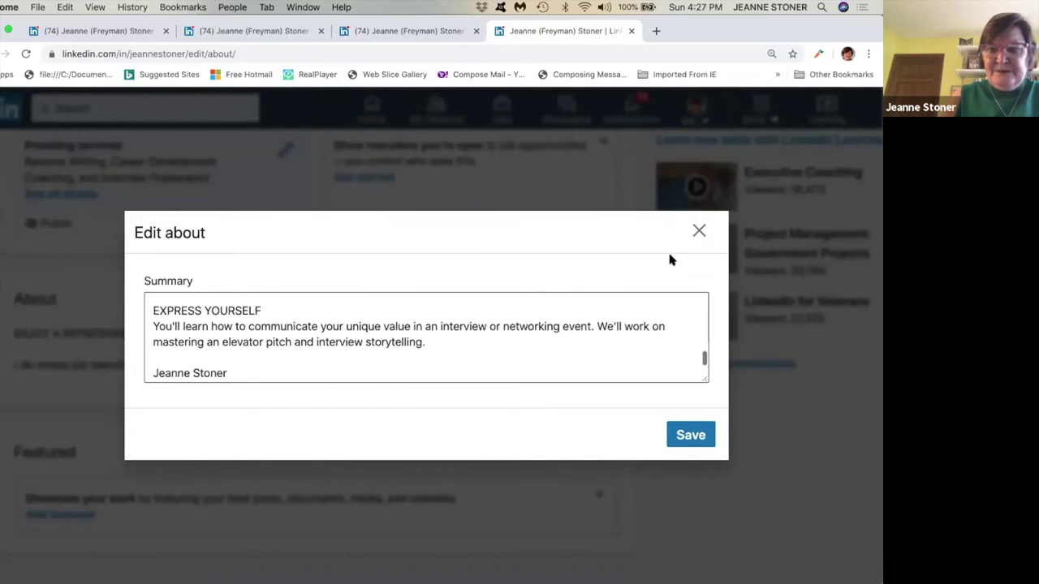
click(695, 235)
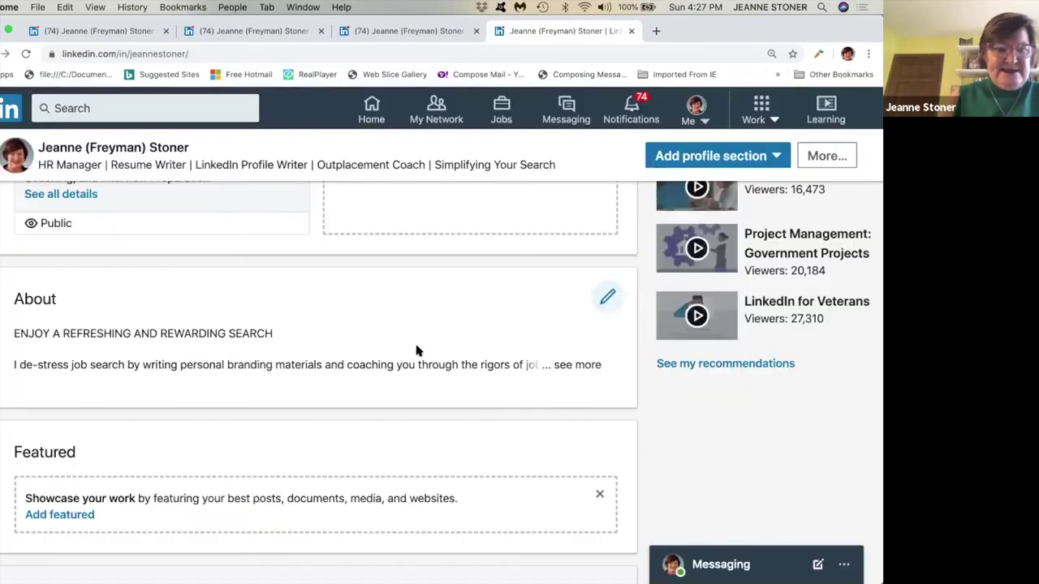
Scroll to Experience and open the TheJobCoach position for editing.
scroll(416, 350, down, 3)
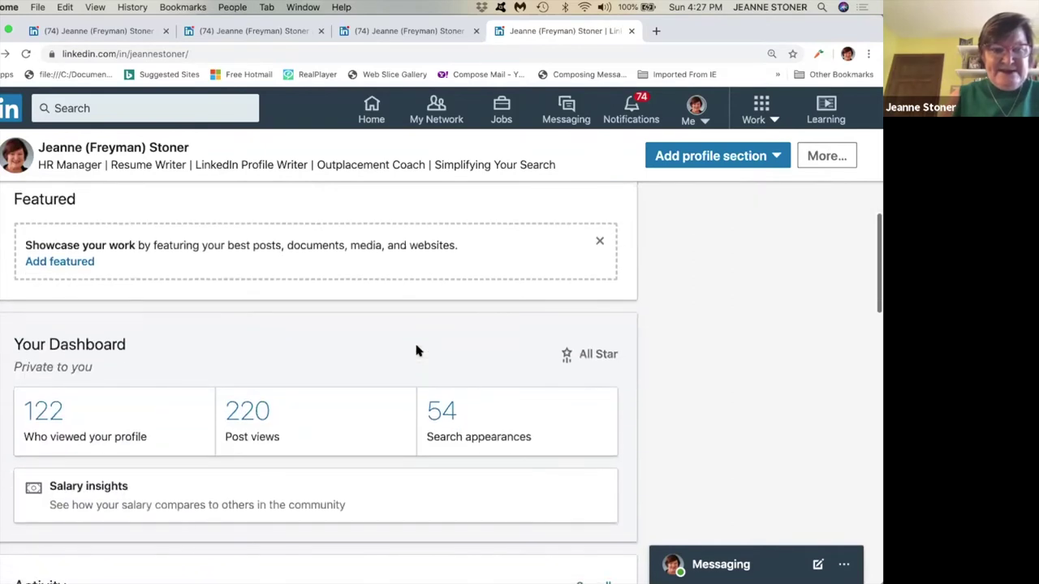
scroll(415, 351, down, 6)
scroll(417, 350, down, 1)
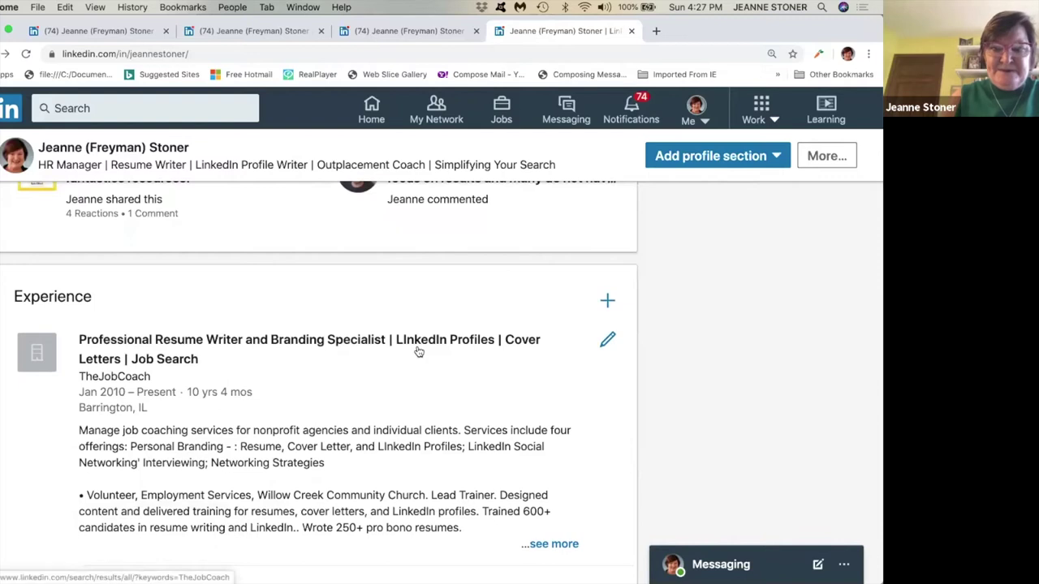
scroll(418, 351, down, 1)
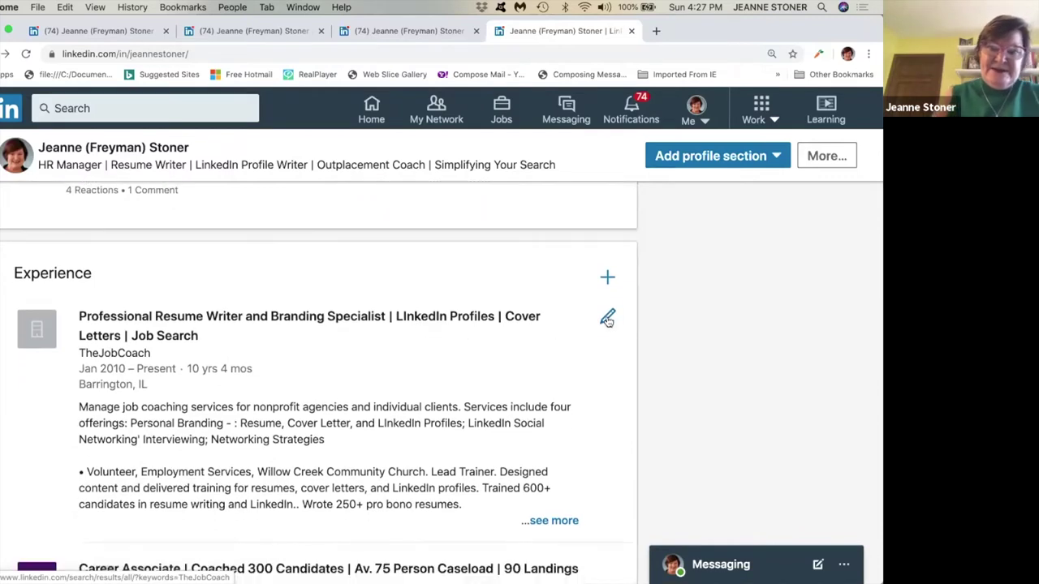
click(607, 318)
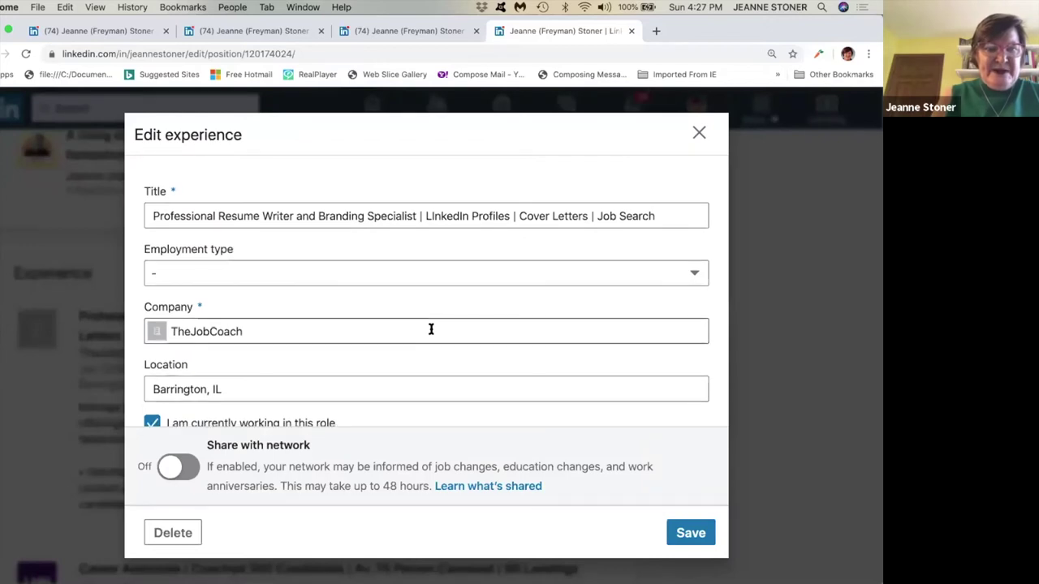
scroll(431, 329, down, 2)
scroll(431, 328, down, 1)
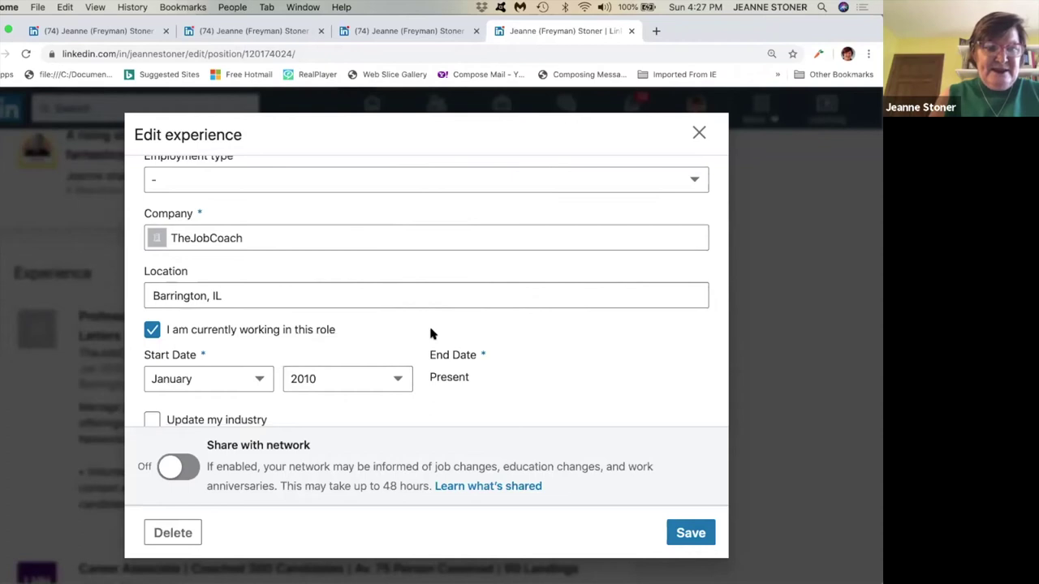
scroll(373, 324, down, 1)
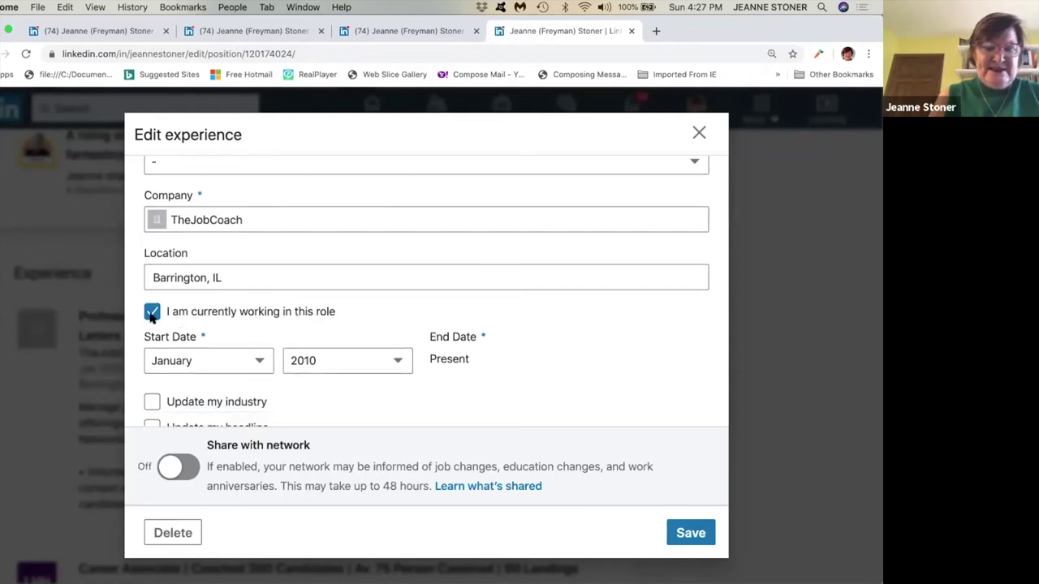
Uncheck the current-role box, set the end date to April 2020, and save.
click(152, 315)
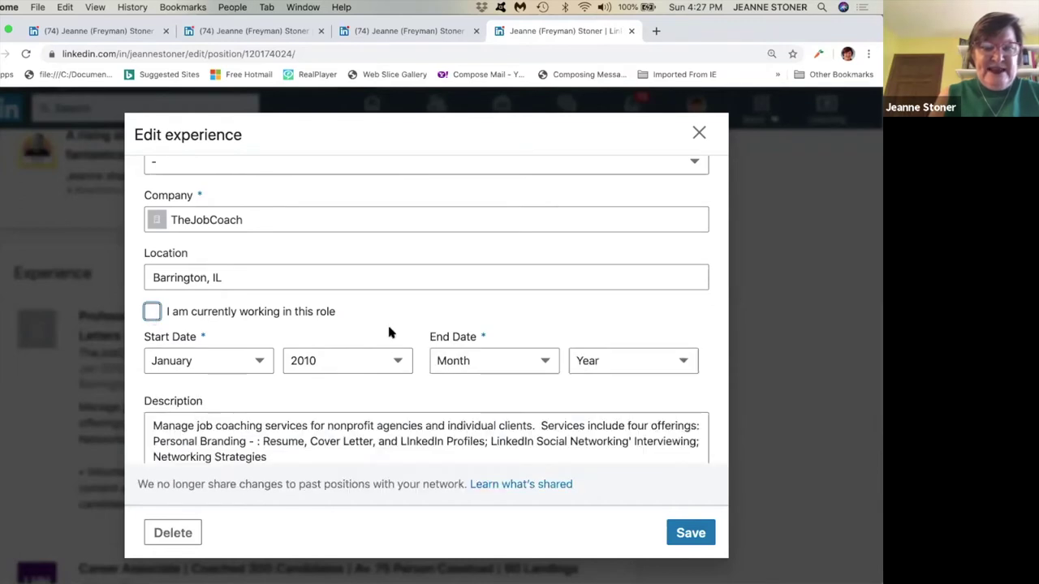
click(542, 358)
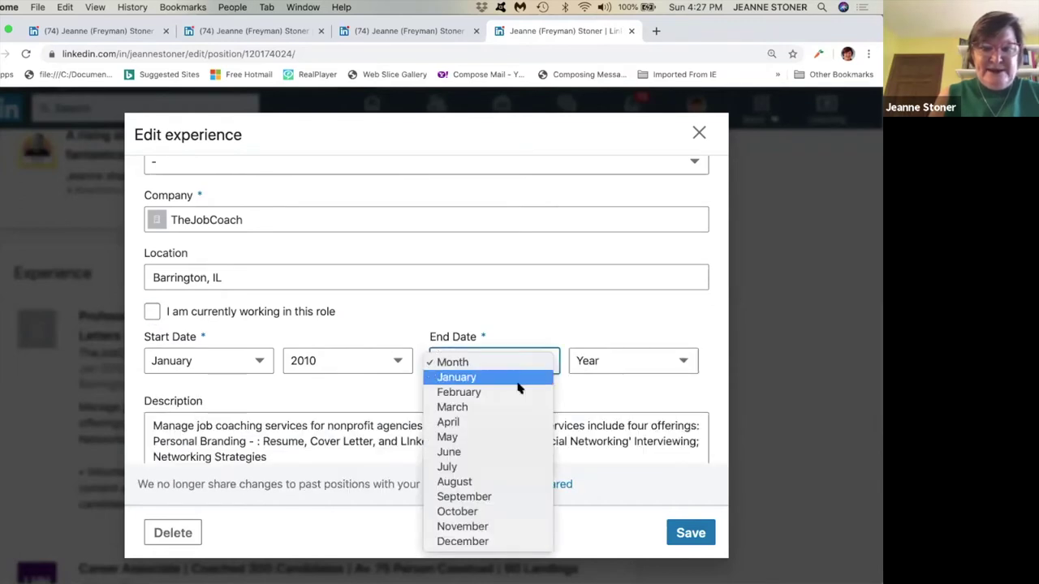
click(505, 422)
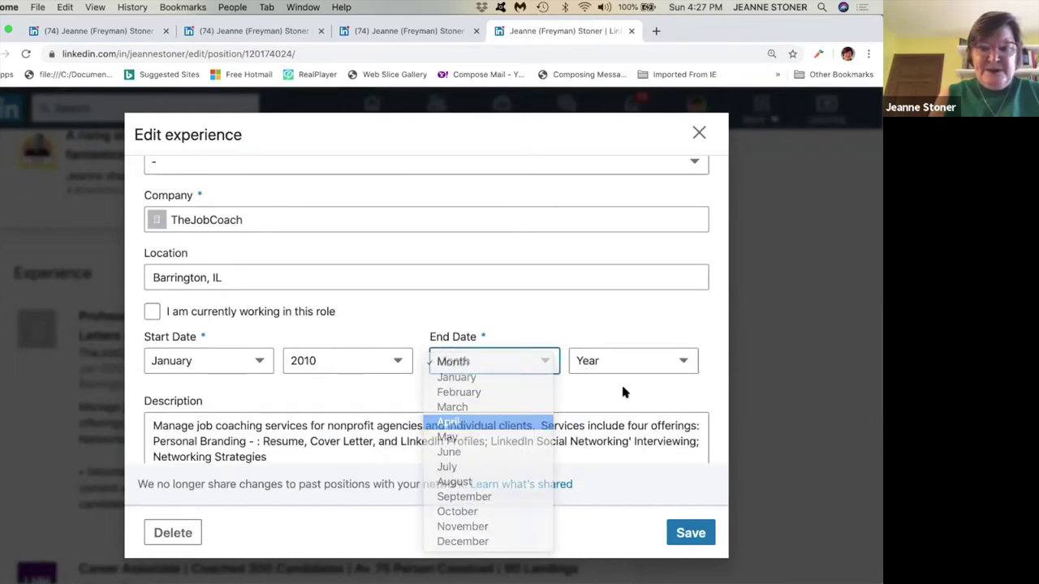
click(687, 365)
click(670, 377)
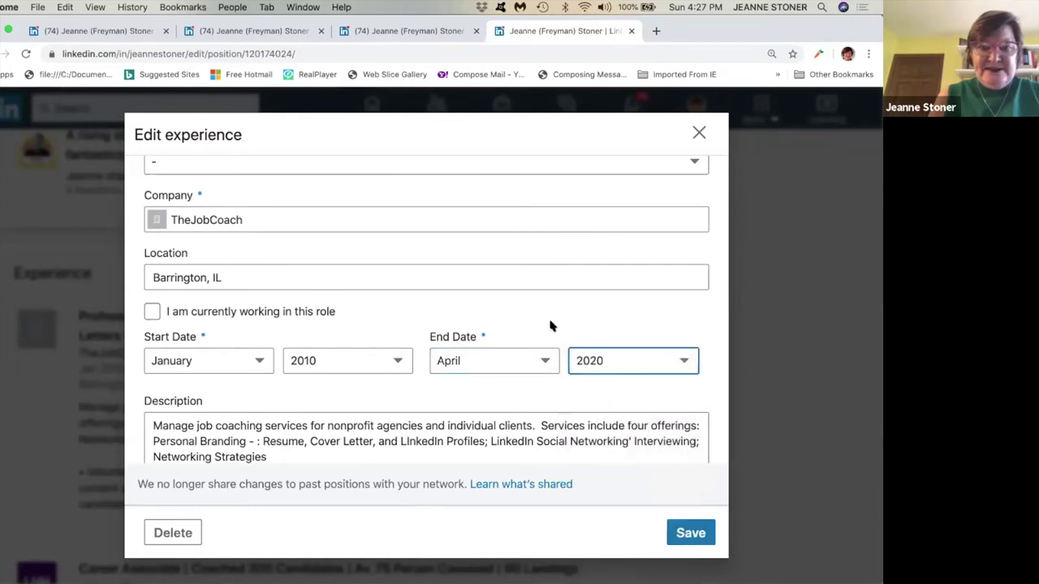
scroll(568, 344, down, 1)
click(695, 532)
scroll(512, 402, down, 1)
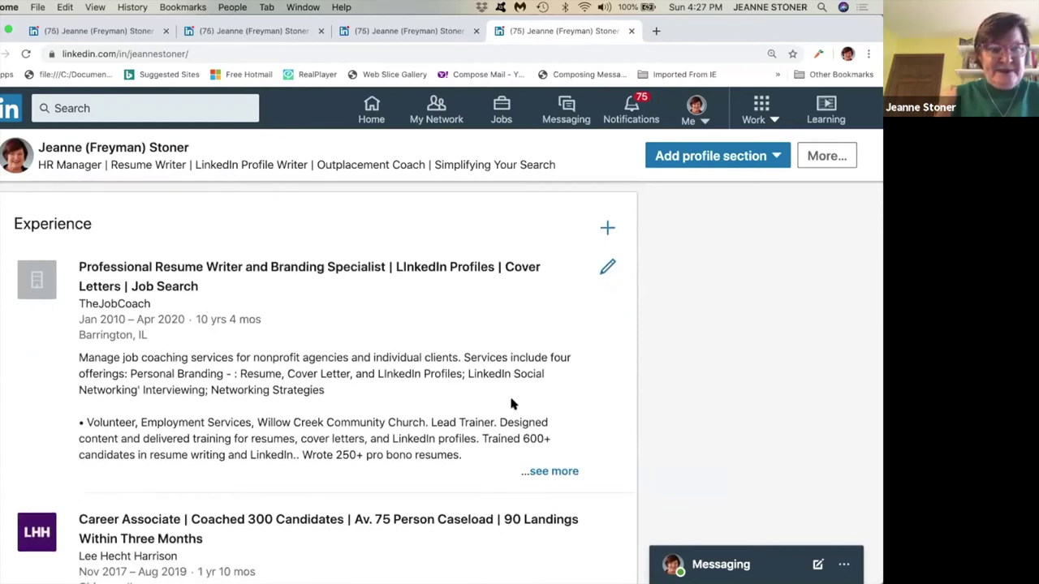
click(558, 471)
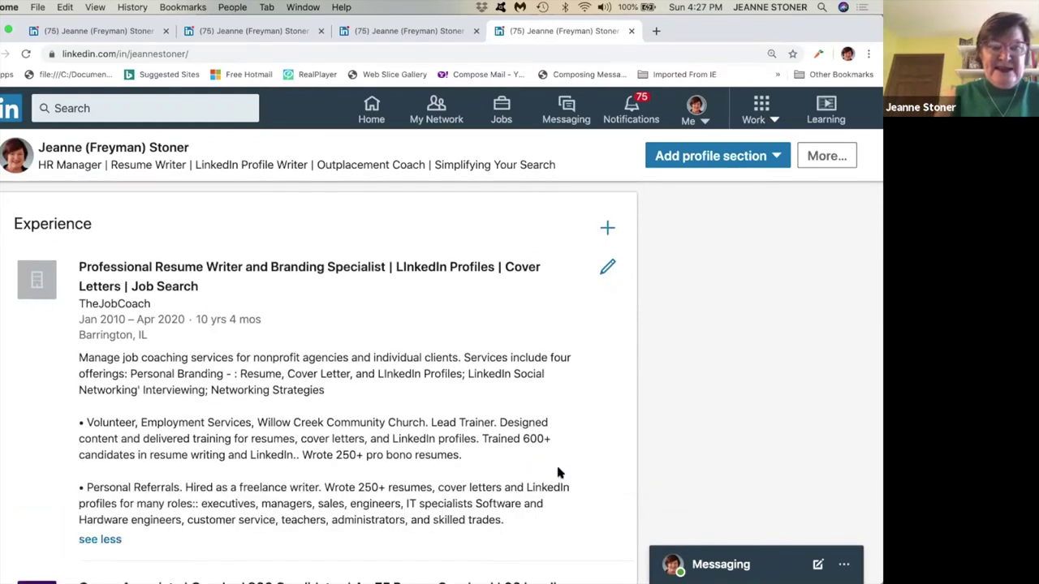
scroll(529, 420, down, 3)
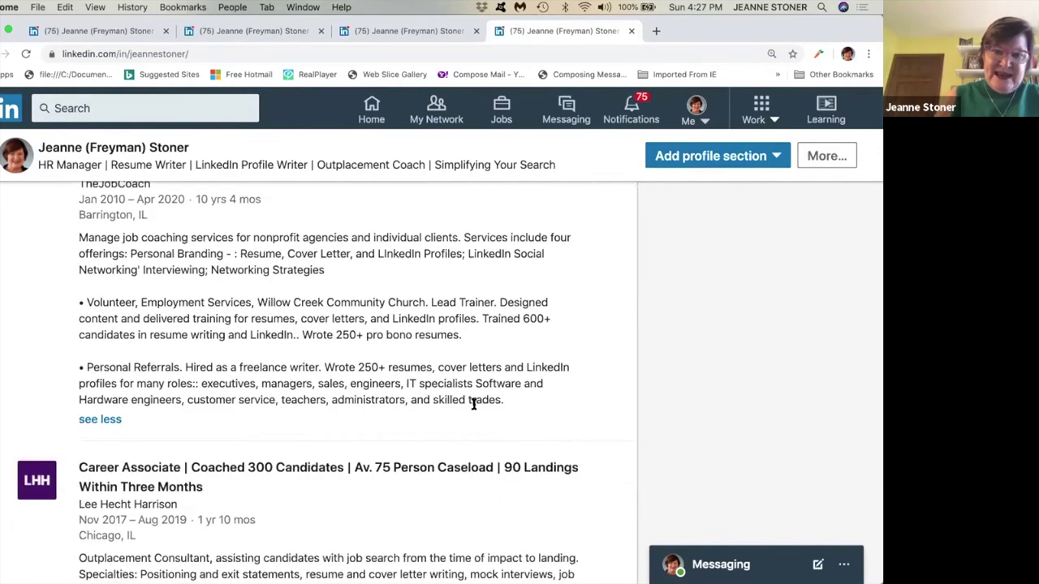
scroll(474, 404, up, 2)
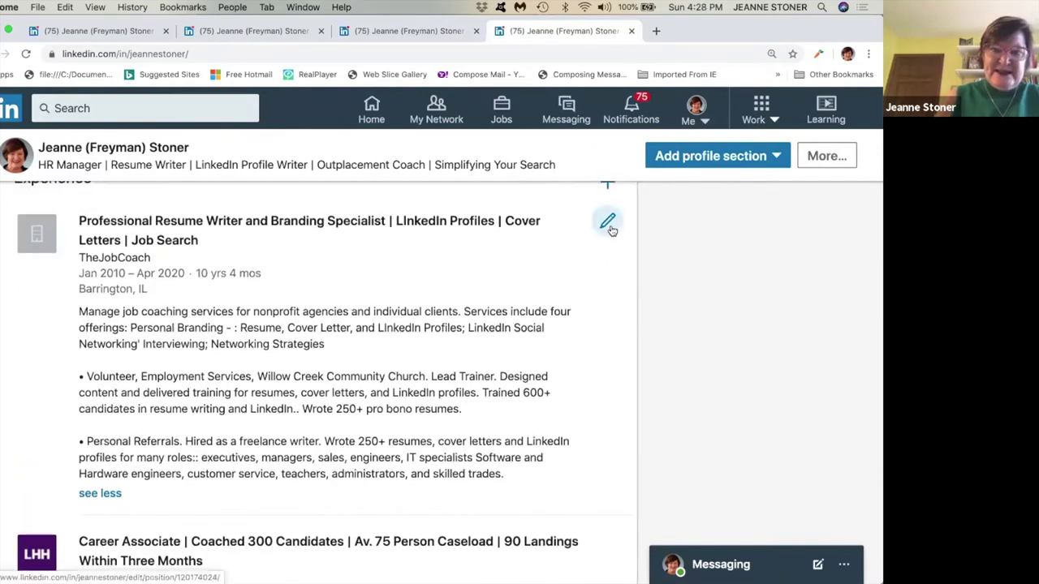
click(608, 223)
scroll(471, 314, down, 3)
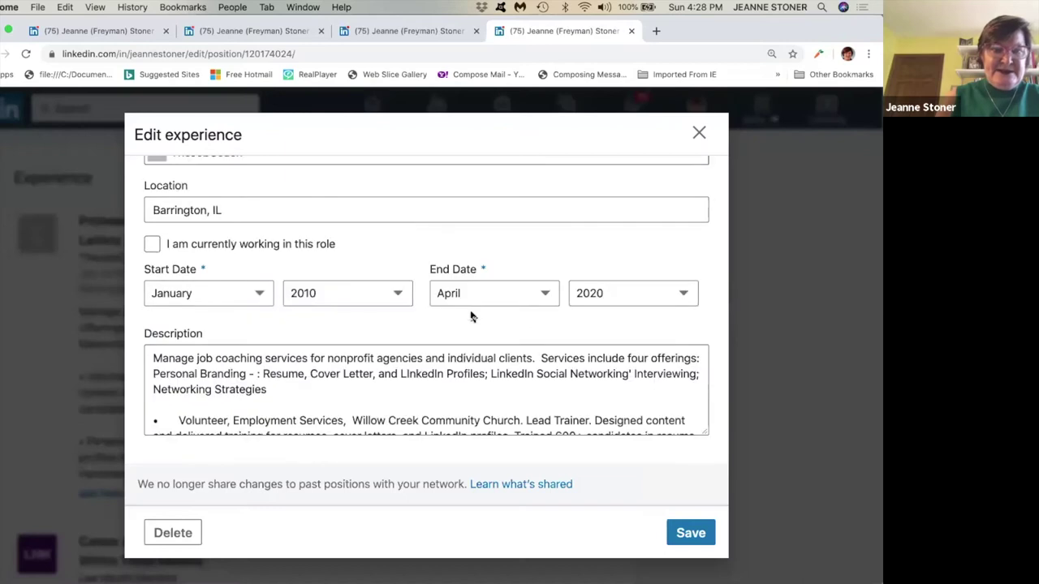
scroll(324, 300, down, 2)
click(158, 284)
key(super+a)
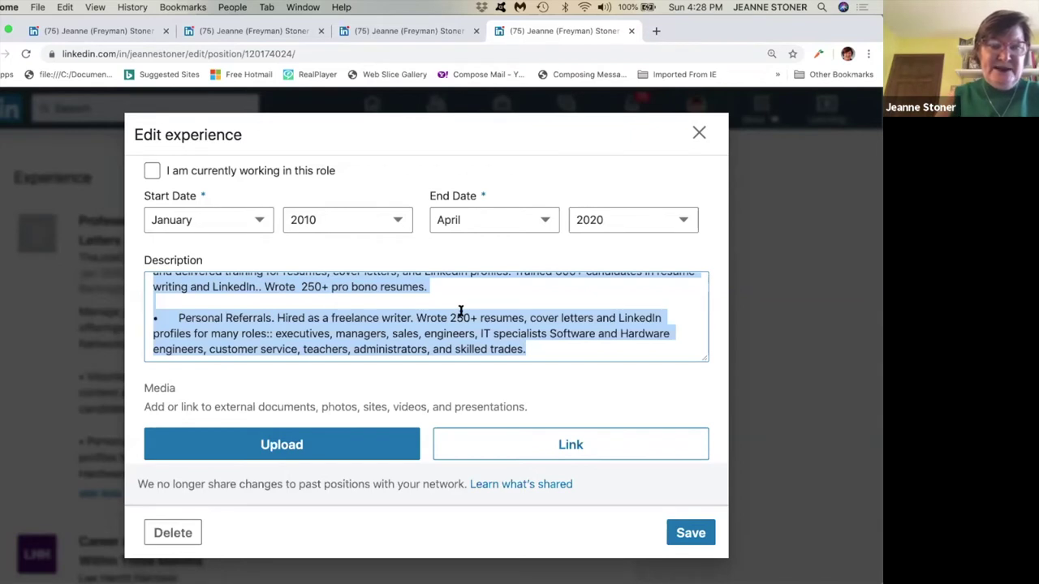
click(460, 310)
scroll(460, 311, up, 5)
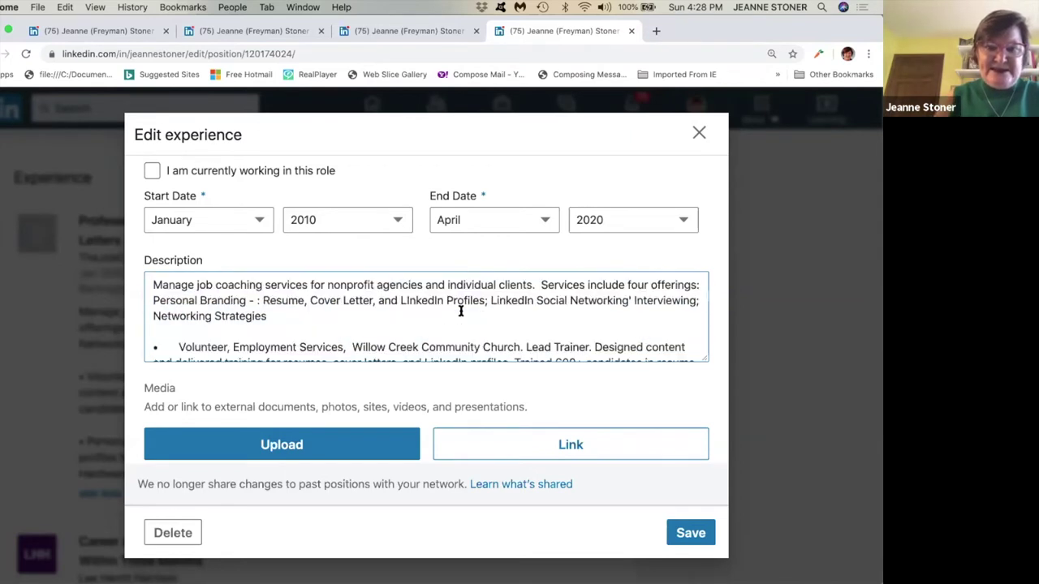
click(690, 533)
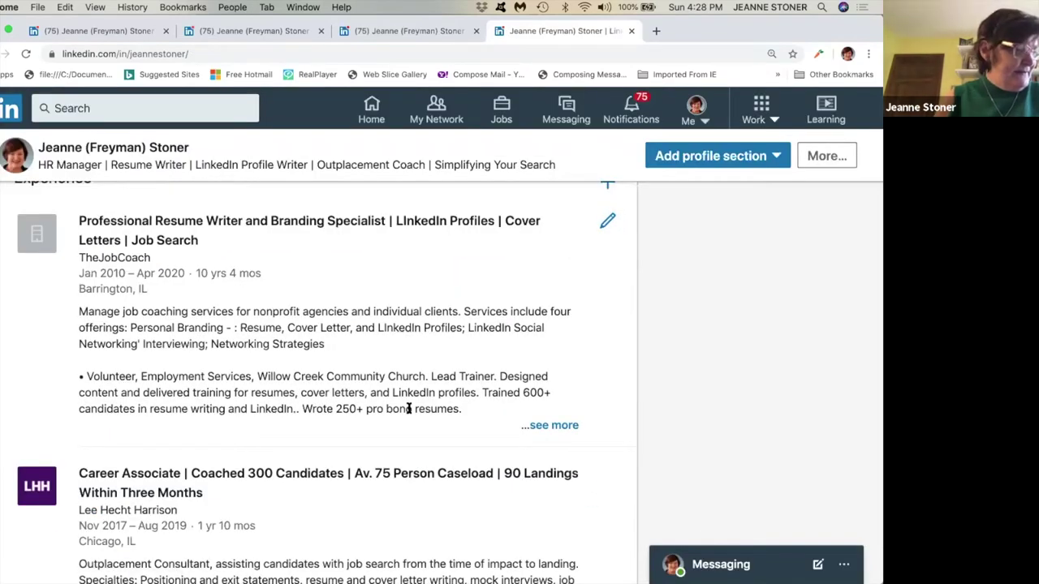
scroll(409, 408, down, 1)
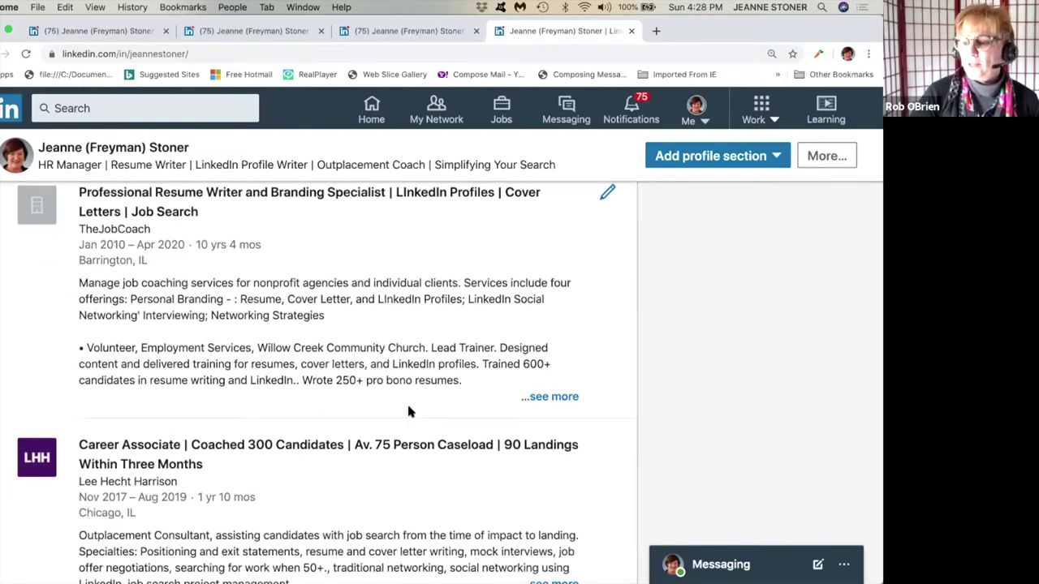
scroll(409, 413, down, 5)
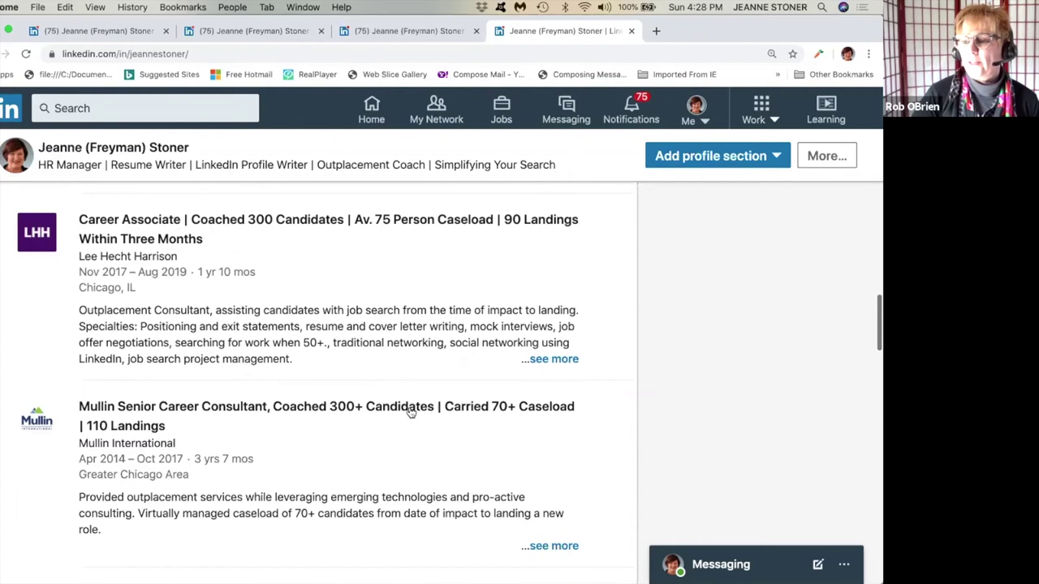
scroll(411, 413, up, 7)
scroll(412, 413, down, 4)
scroll(412, 413, down, 1)
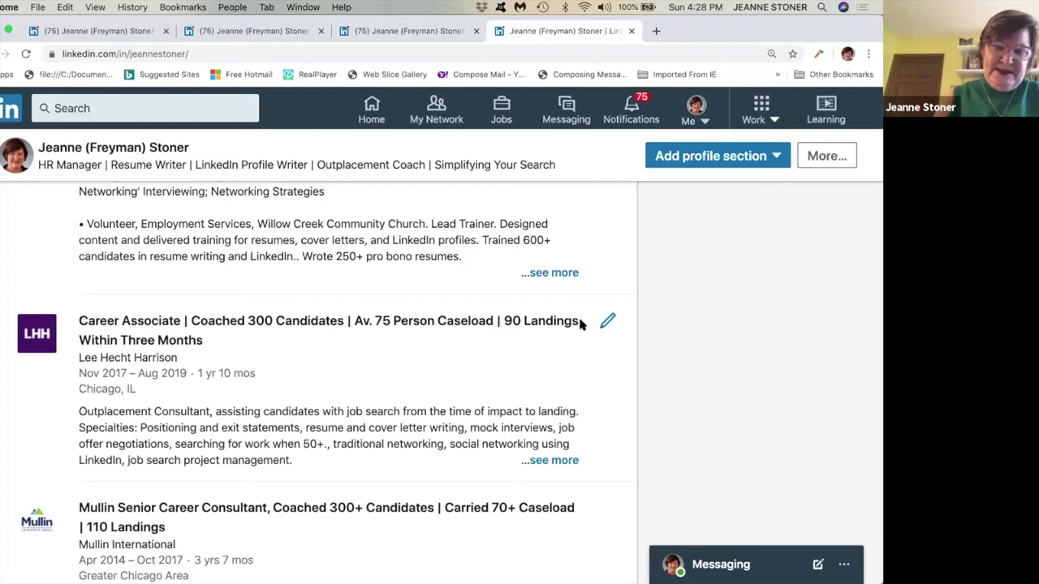
drag(407, 325, 187, 322)
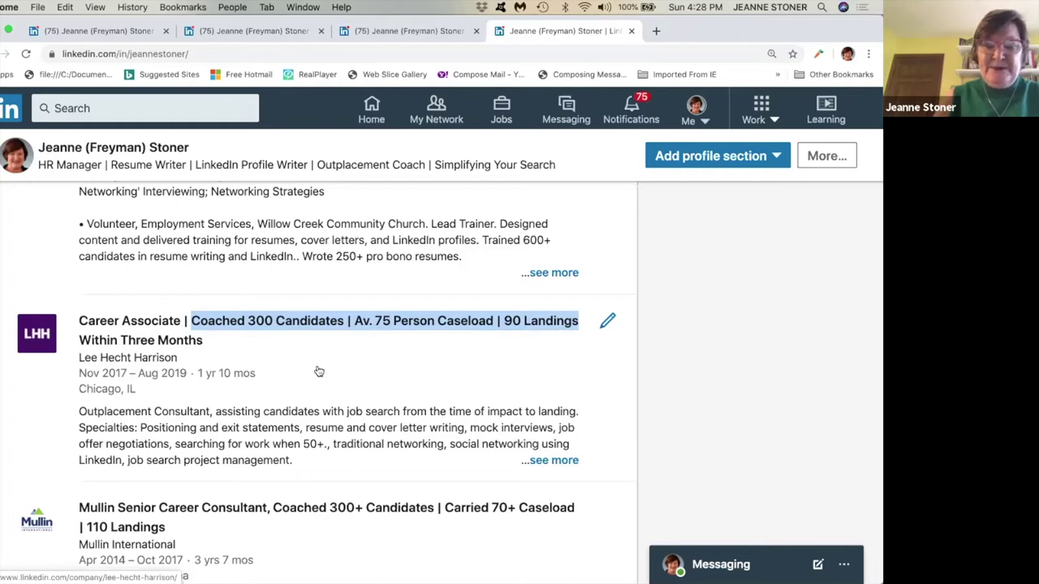
click(607, 320)
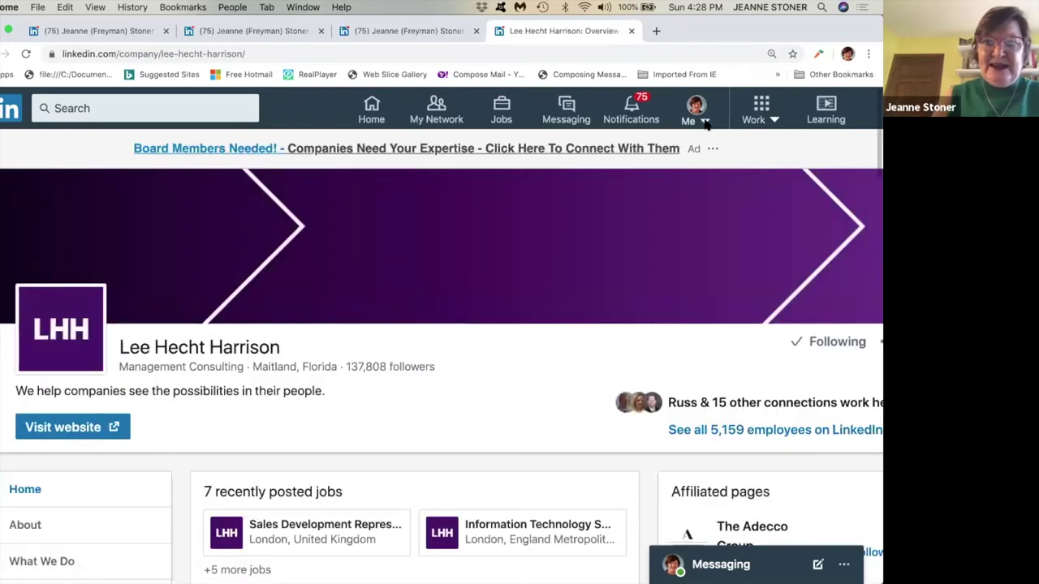
click(701, 120)
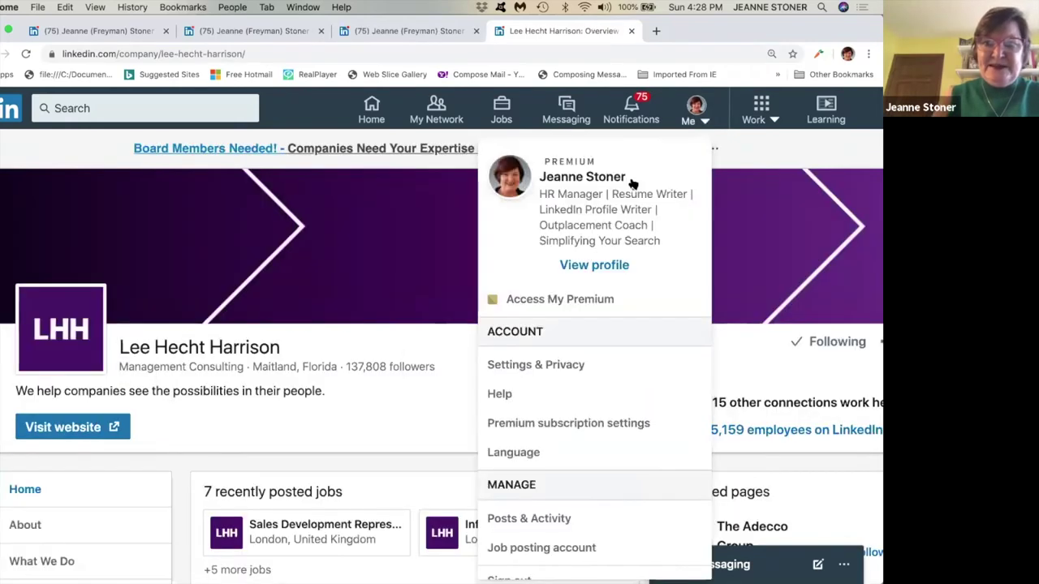
click(599, 268)
scroll(411, 329, down, 15)
scroll(414, 334, down, 10)
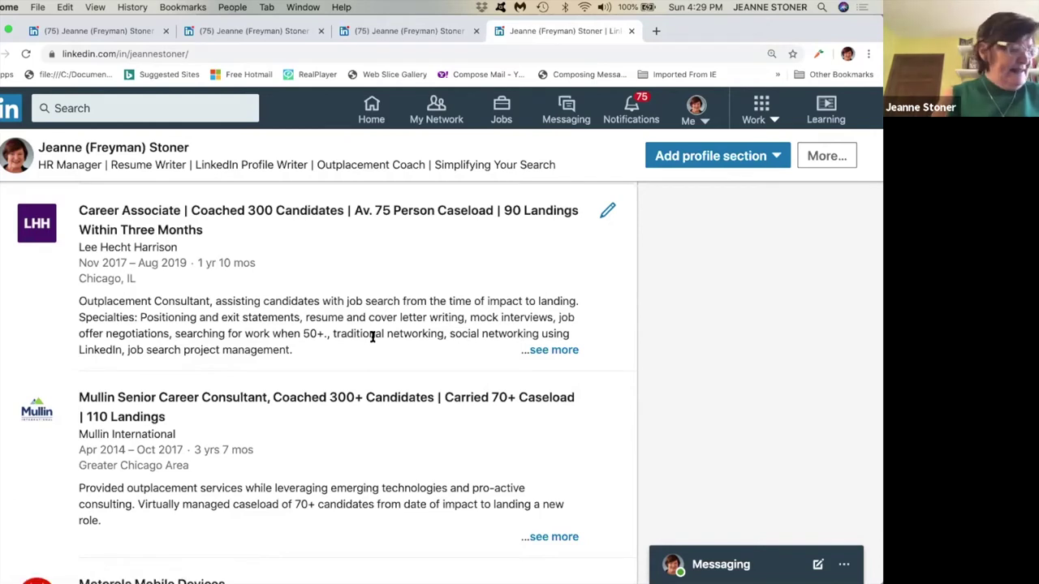
Scroll to Education and open the Illinois State University entry for editing.
scroll(372, 338, down, 10)
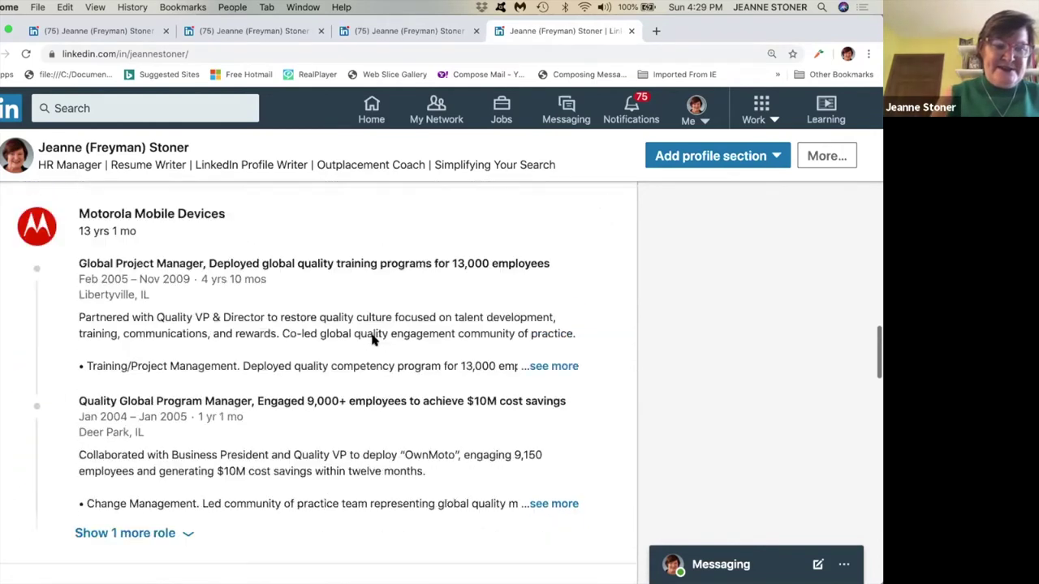
scroll(373, 340, down, 3)
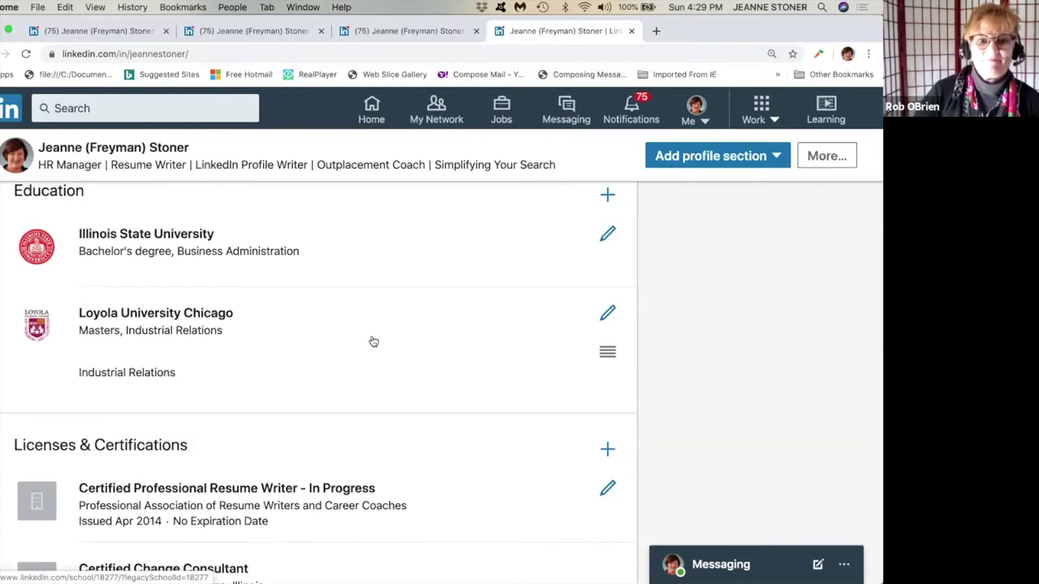
scroll(372, 340, up, 1)
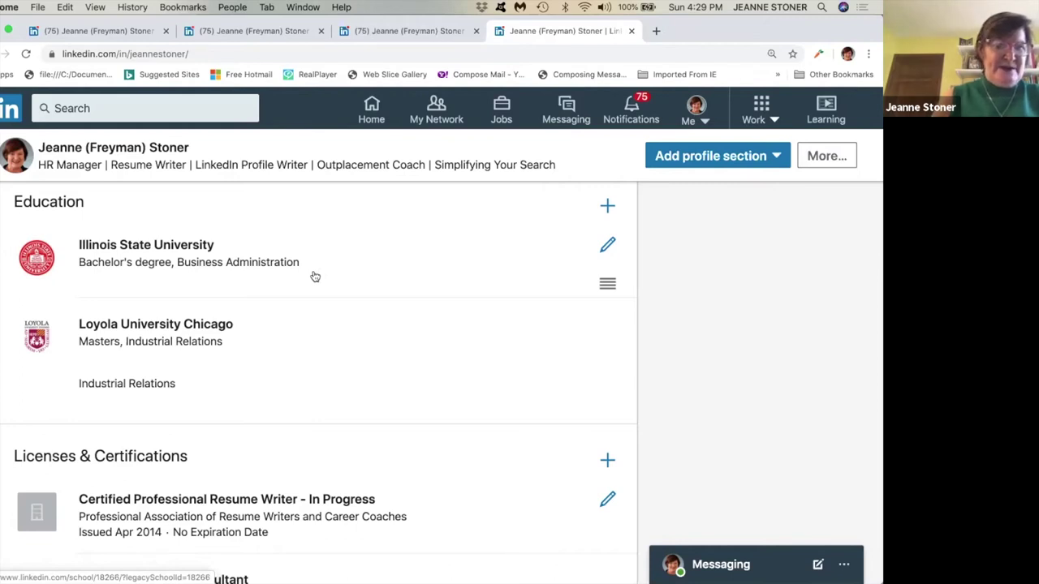
click(607, 246)
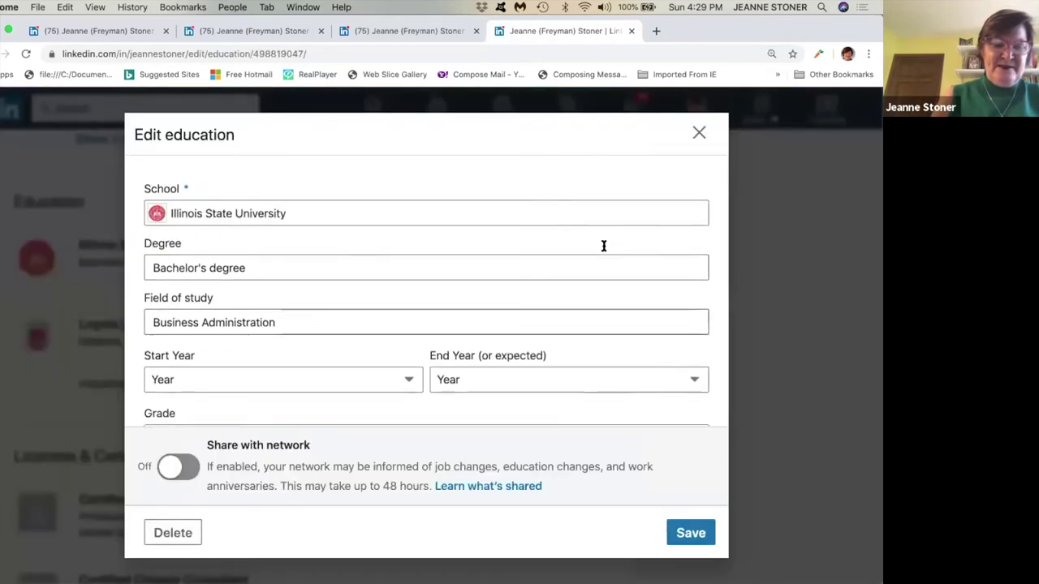
scroll(427, 319, down, 3)
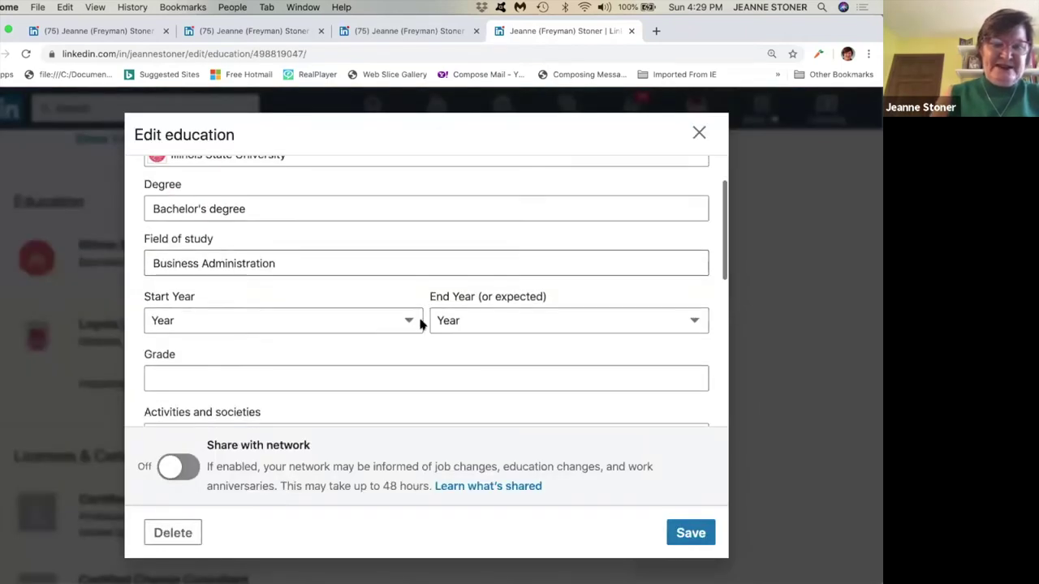
scroll(418, 325, up, 1)
Leave the start and end years at Year and save the entry.
click(412, 348)
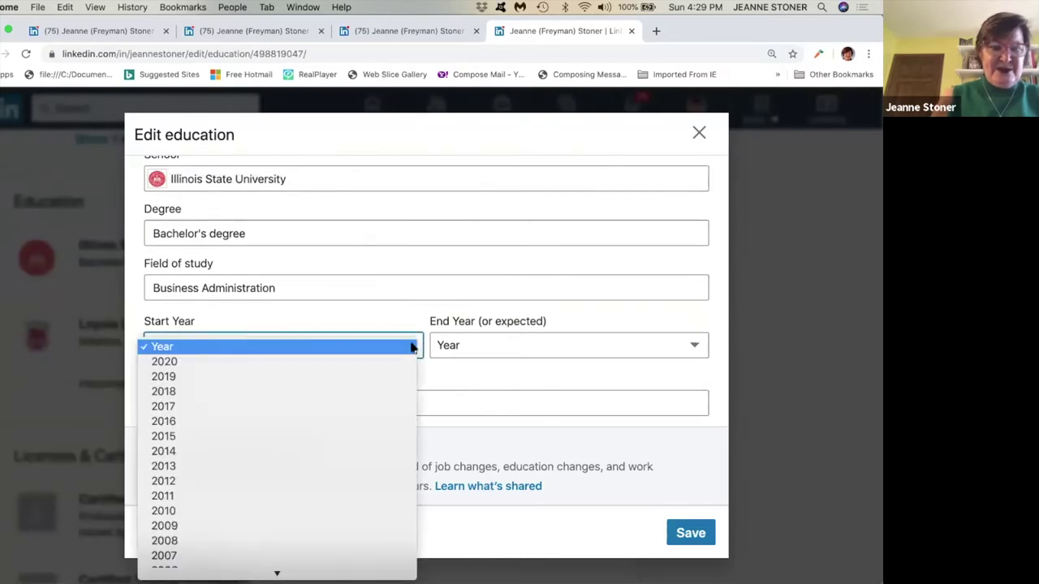
click(412, 347)
click(410, 348)
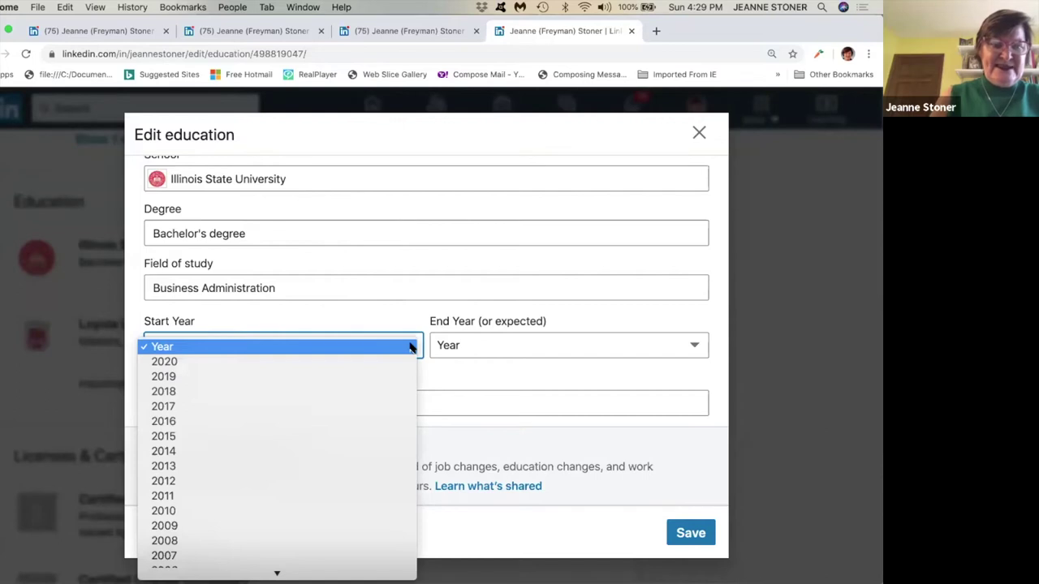
click(649, 327)
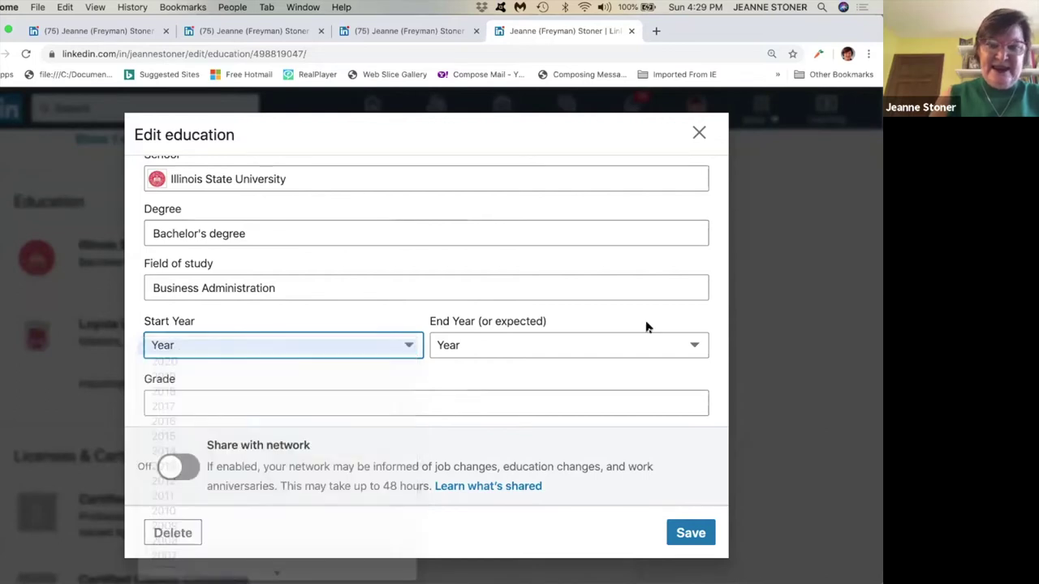
click(695, 346)
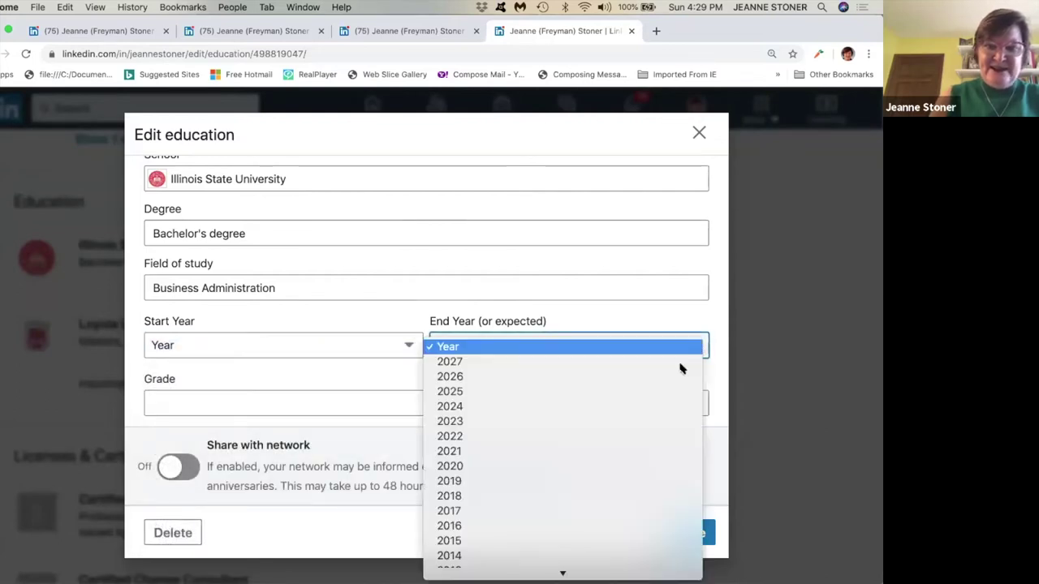
click(452, 348)
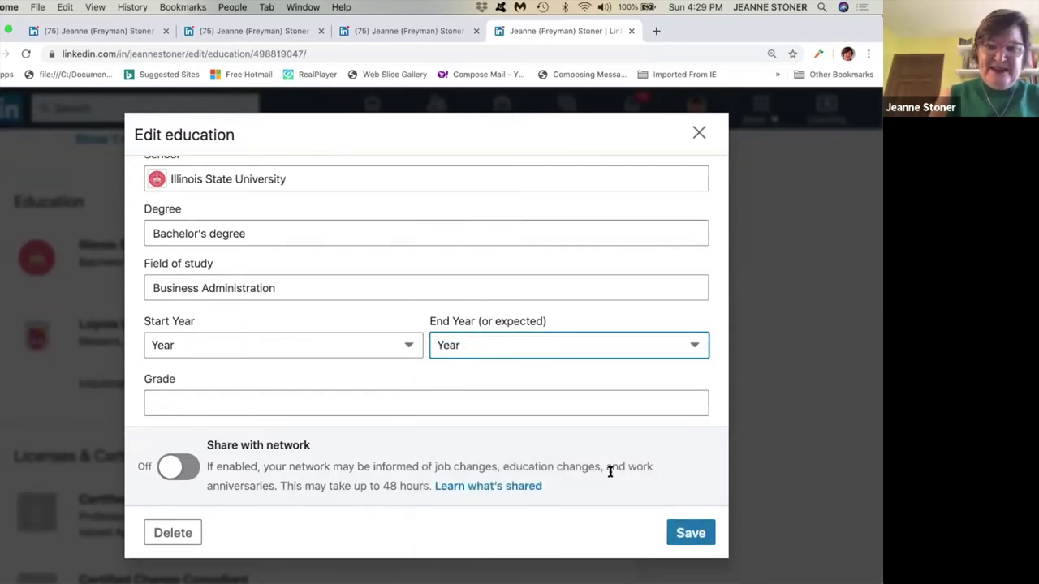
click(690, 533)
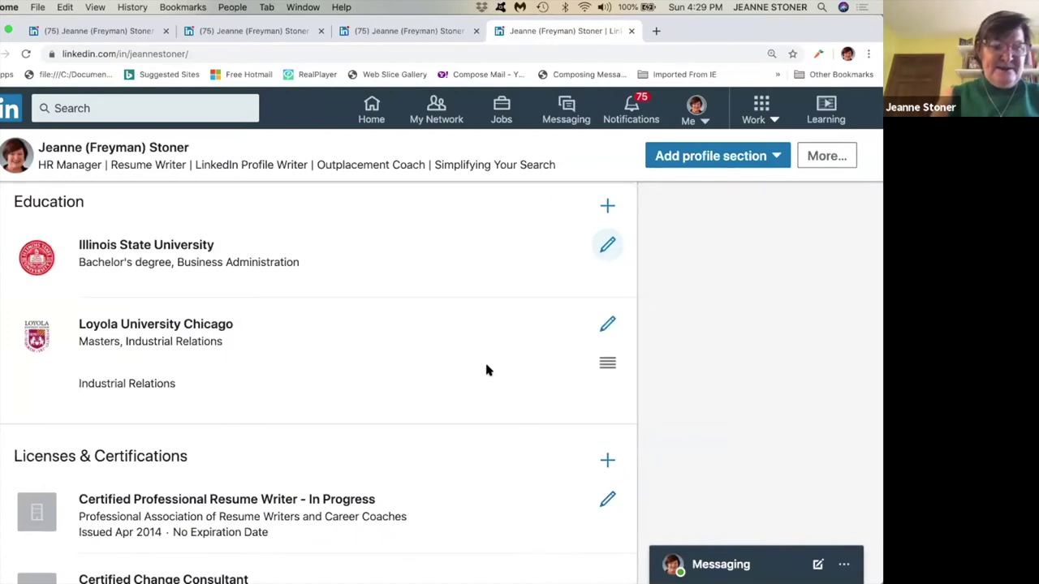
Use Show more on Skills & Endorsements to reveal the Industry Knowledge, Interpersonal and Other Skills groups.
scroll(487, 369, down, 1)
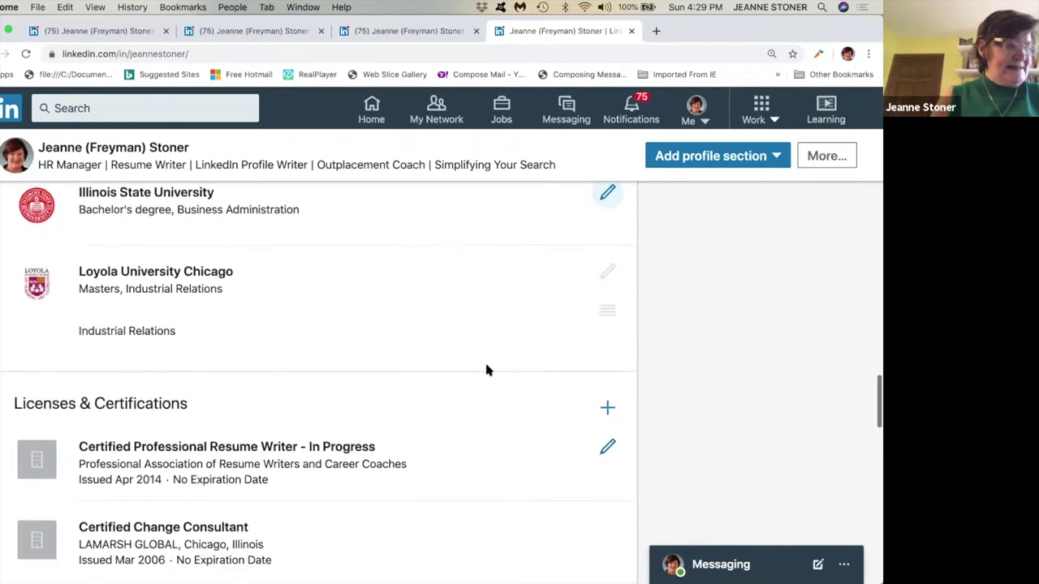
scroll(487, 370, down, 5)
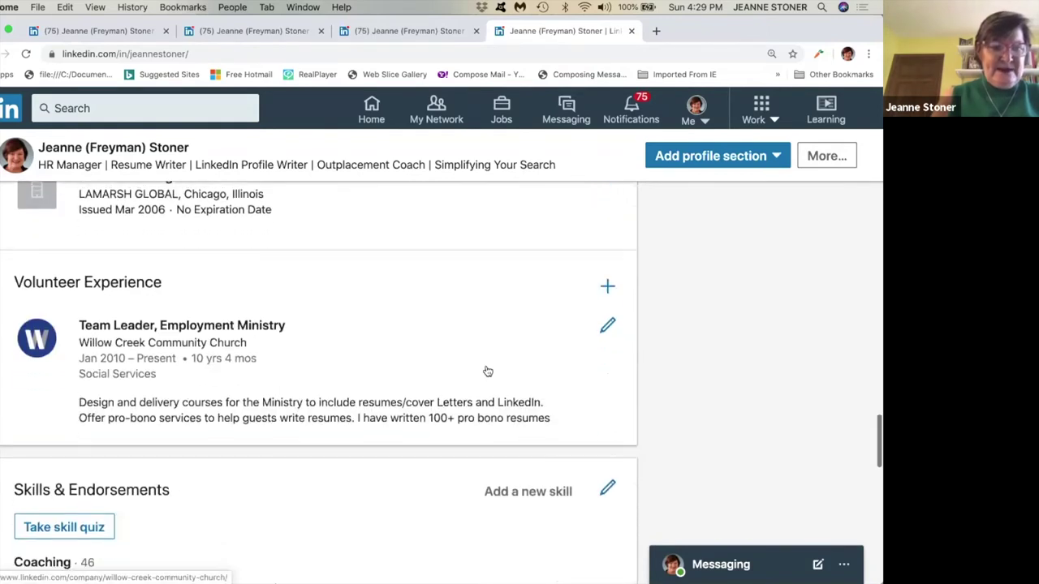
scroll(487, 371, down, 3)
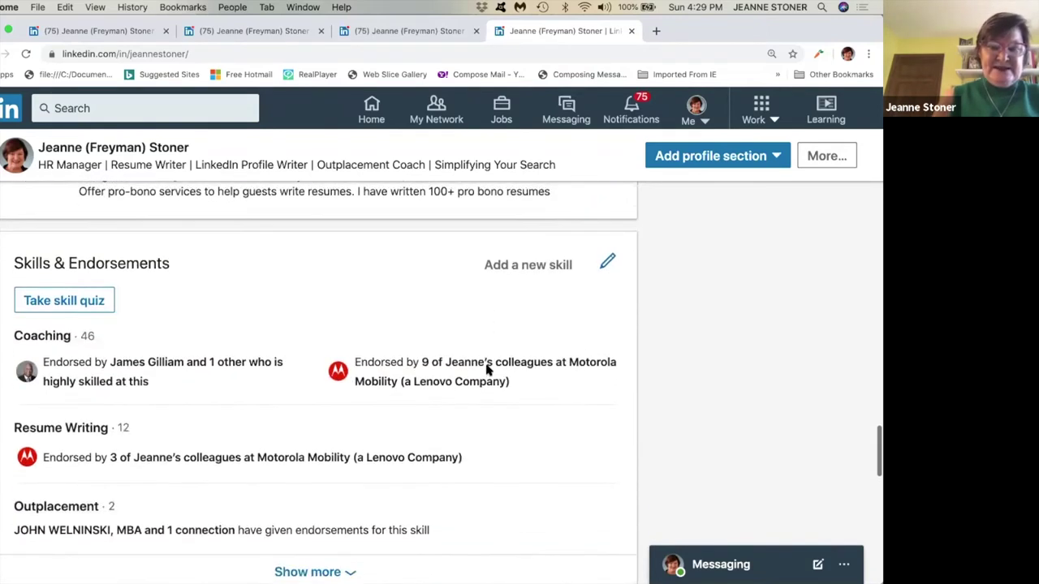
scroll(487, 369, down, 1)
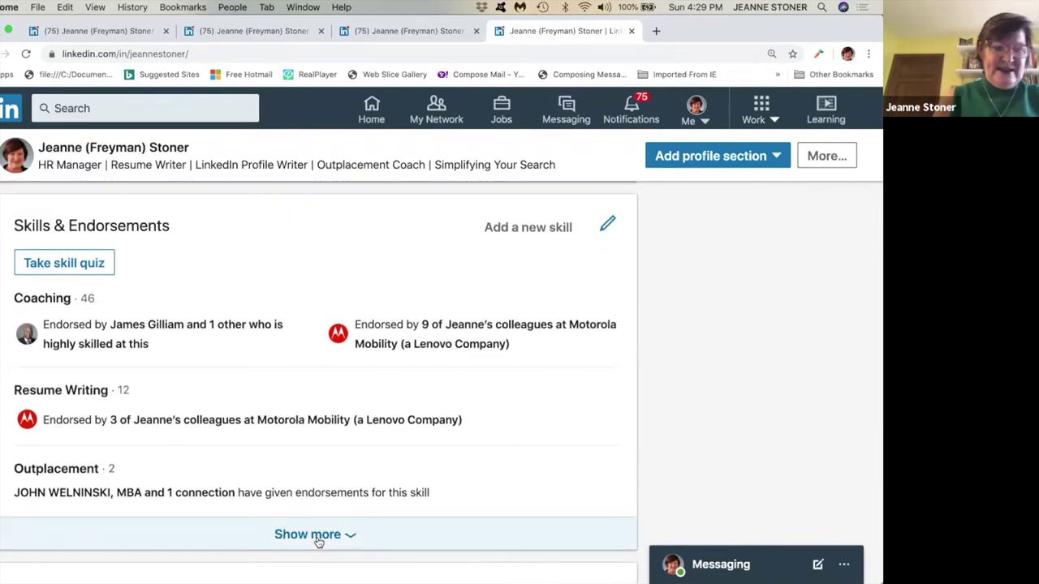
click(318, 537)
scroll(316, 535, up, 2)
scroll(438, 406, up, 5)
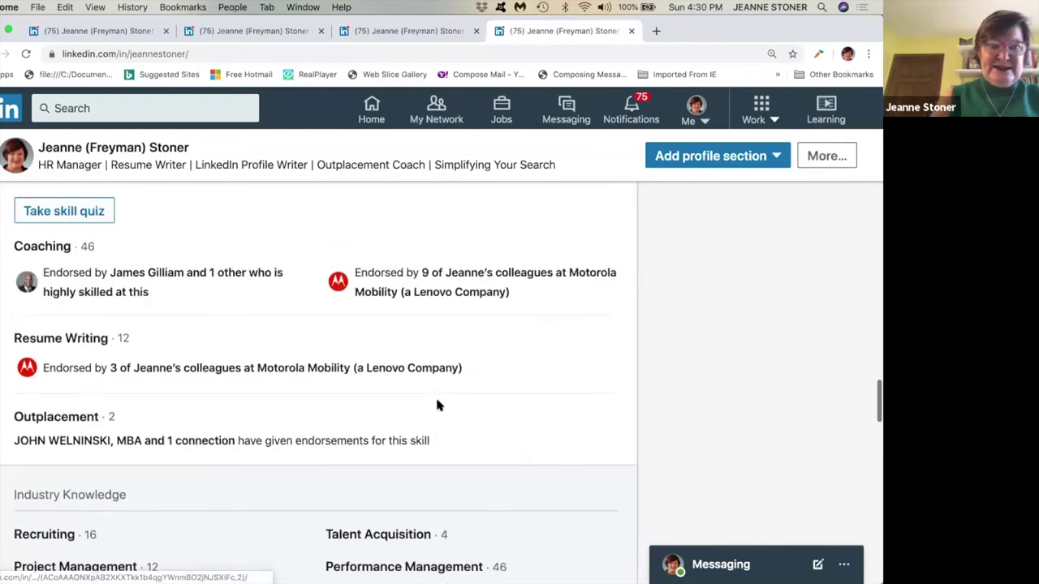
scroll(438, 406, down, 5)
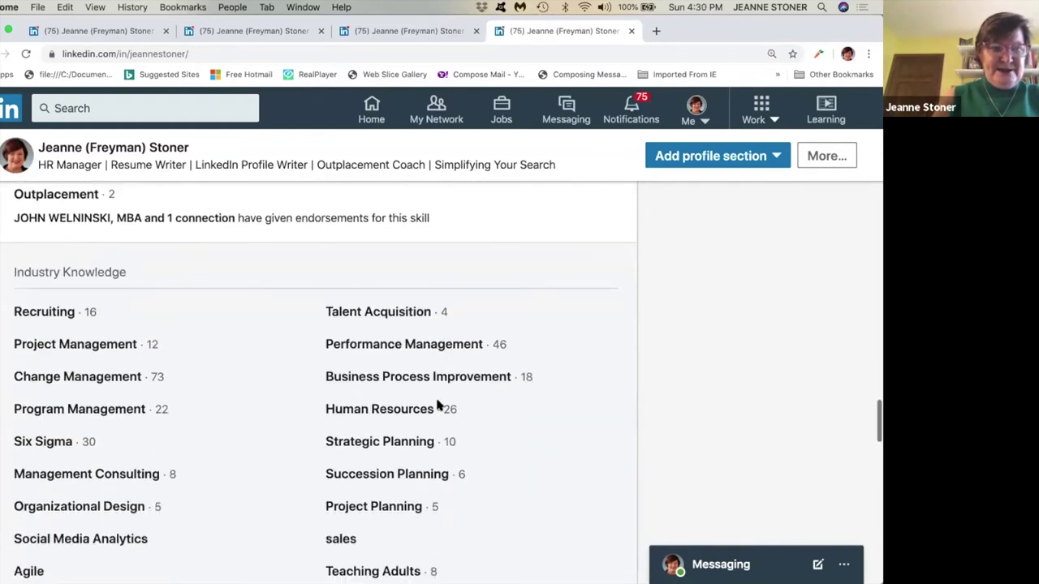
scroll(437, 404, down, 5)
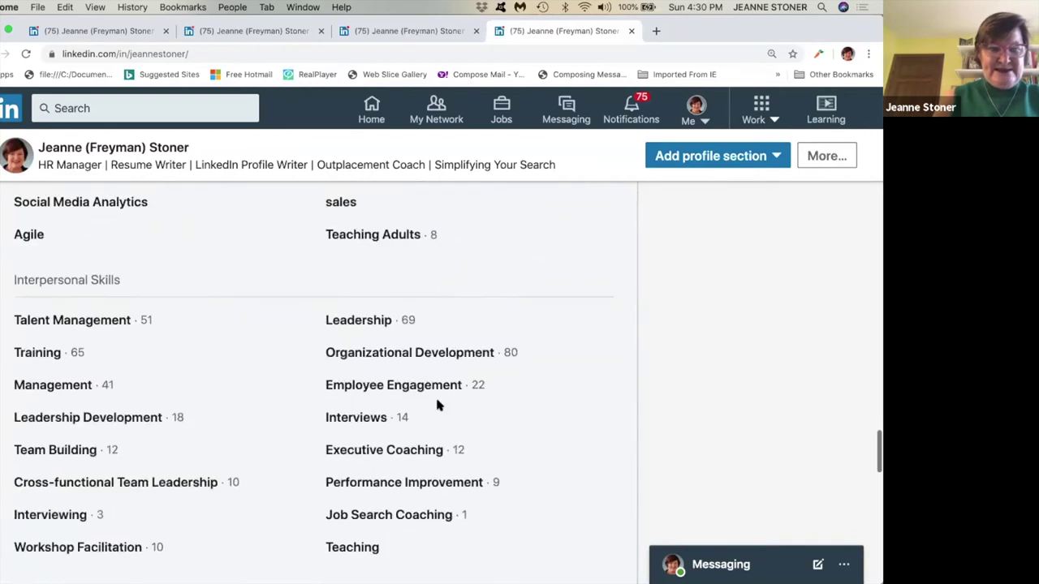
scroll(436, 404, down, 3)
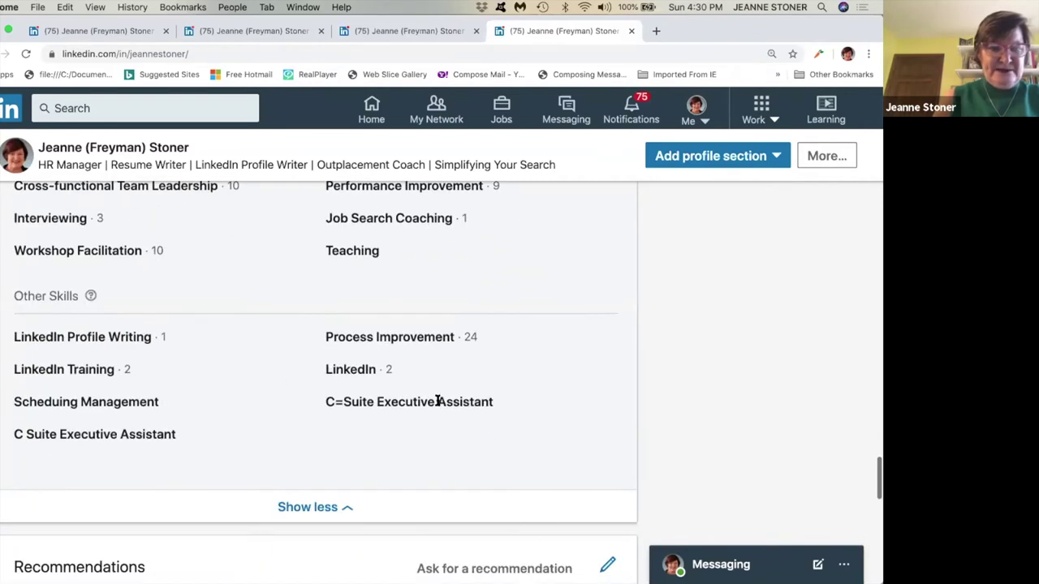
scroll(437, 401, up, 10)
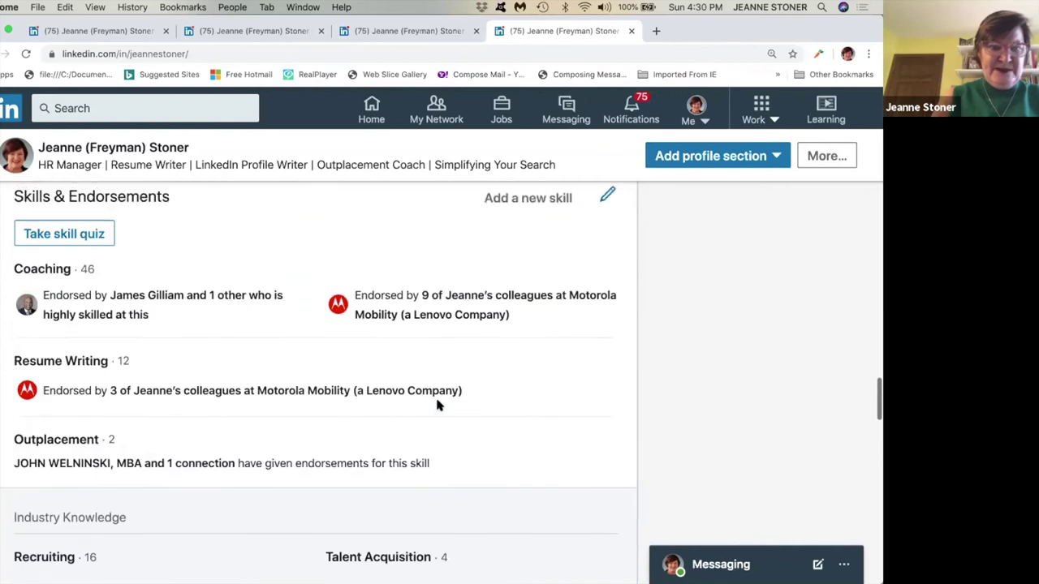
scroll(437, 404, up, 1)
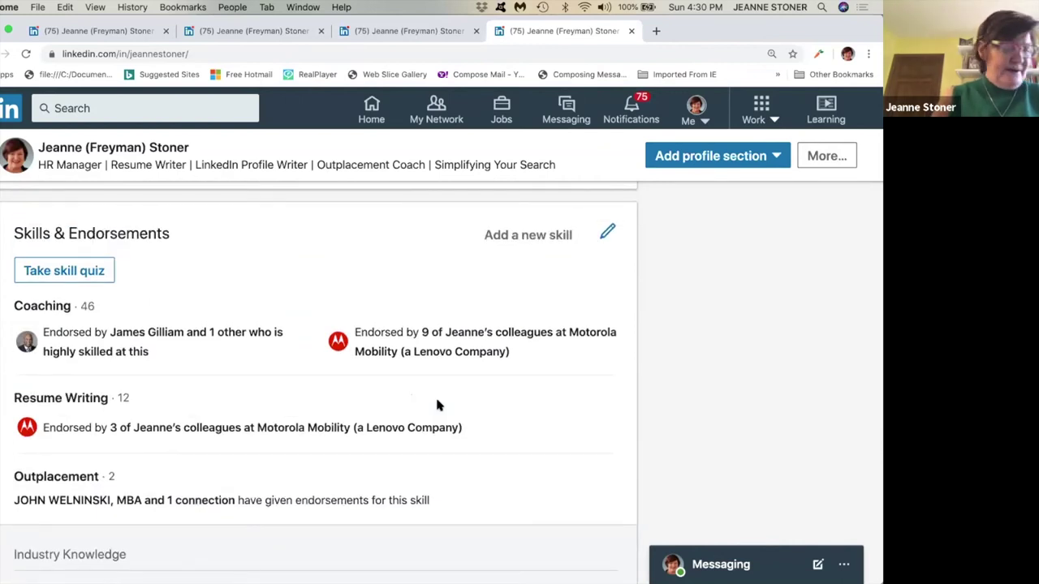
Search for 'Baseball Coach' in Add Skills, pick that suggestion and add it to the profile.
click(519, 240)
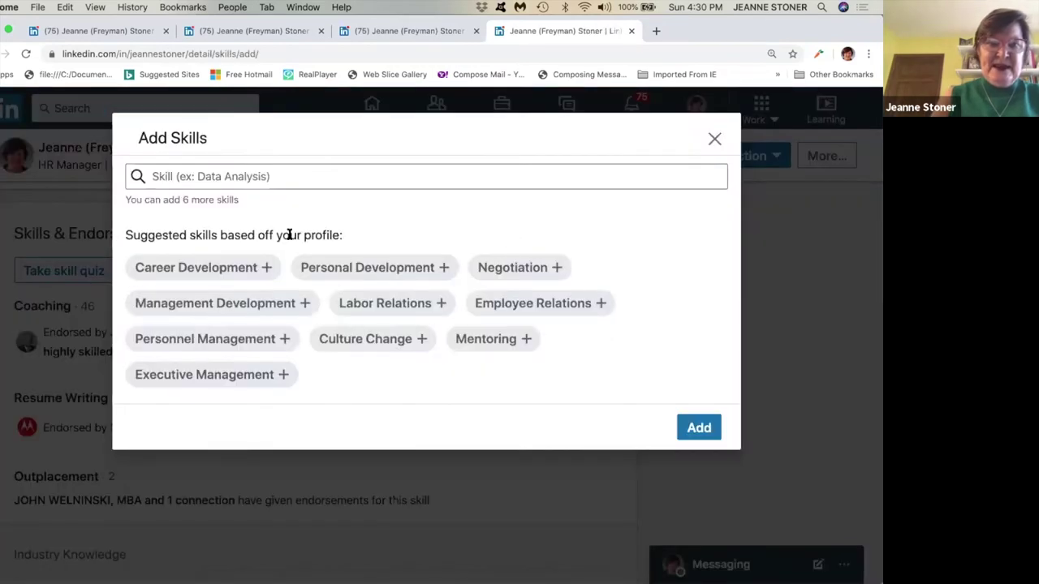
click(216, 177)
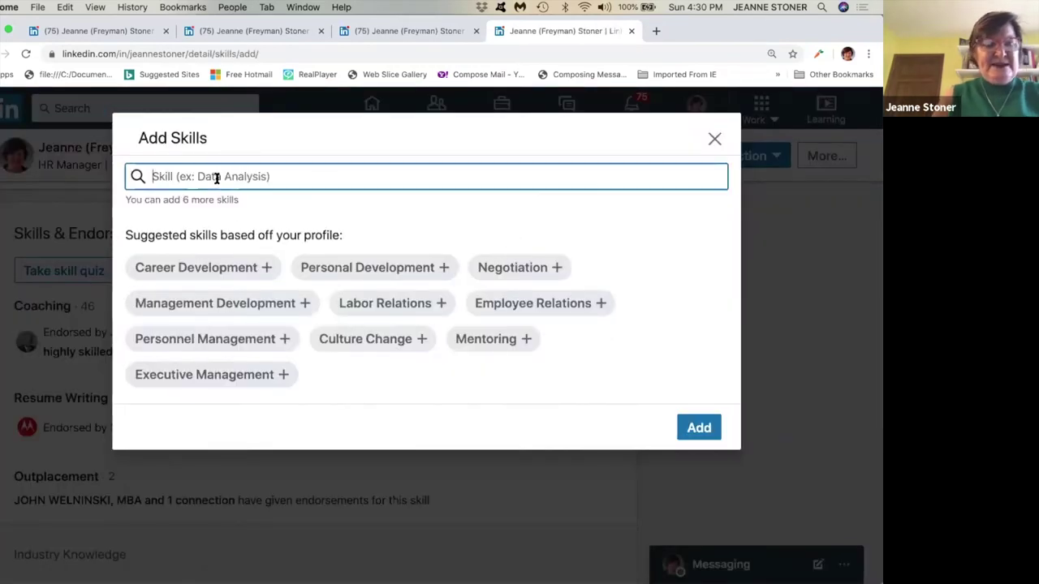
text(LinkedIN n)
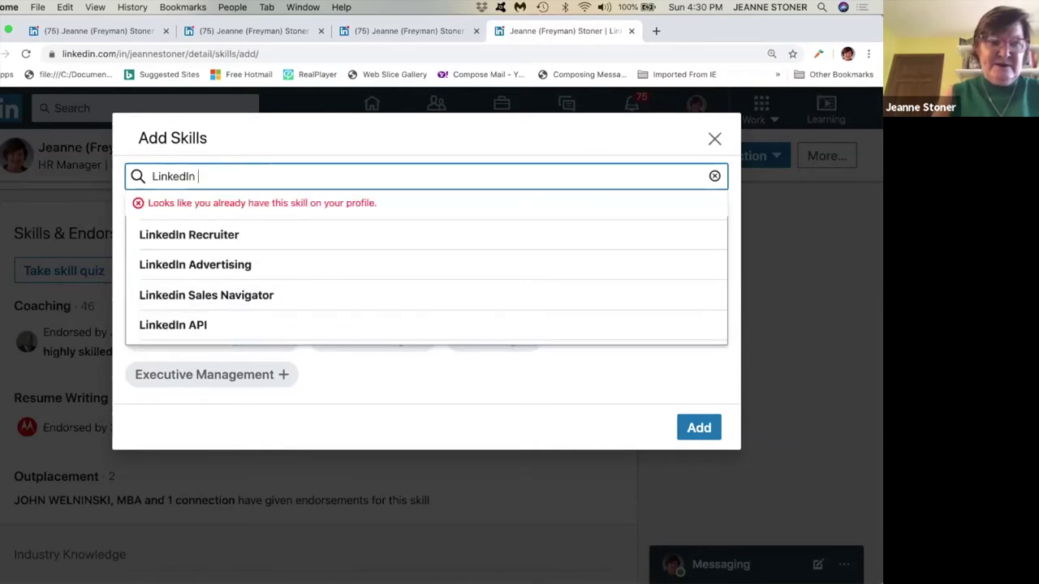
text(W)
key(BackSpace)
key(BackSpace)
key(BackSpace)
key(BackSpace)
key(BackSpace)
key(BackSpace)
key(BackSpace)
key(BackSpace)
key(BackSpace)
key(BackSpace)
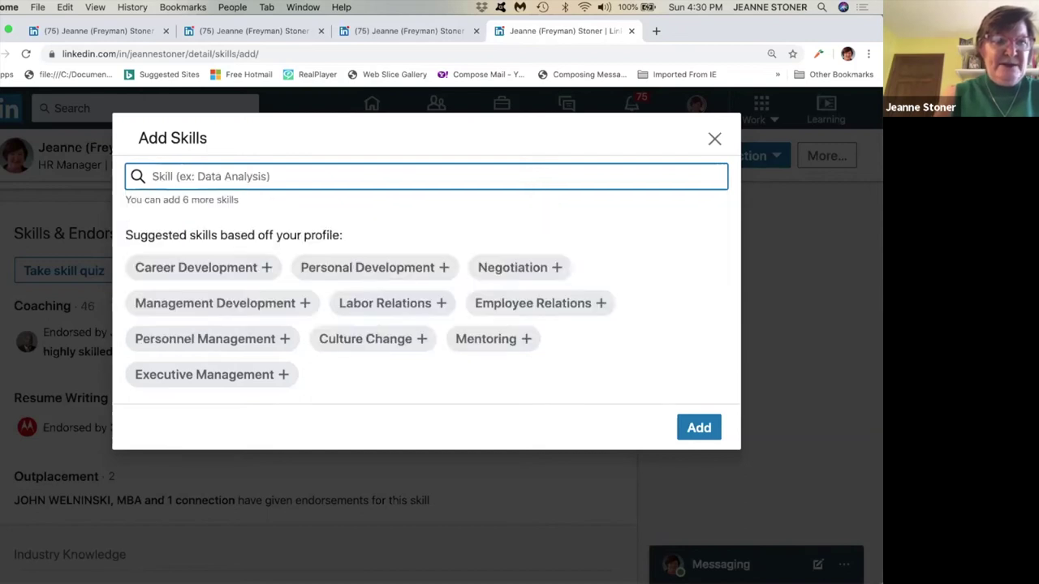
text(BaseballC)
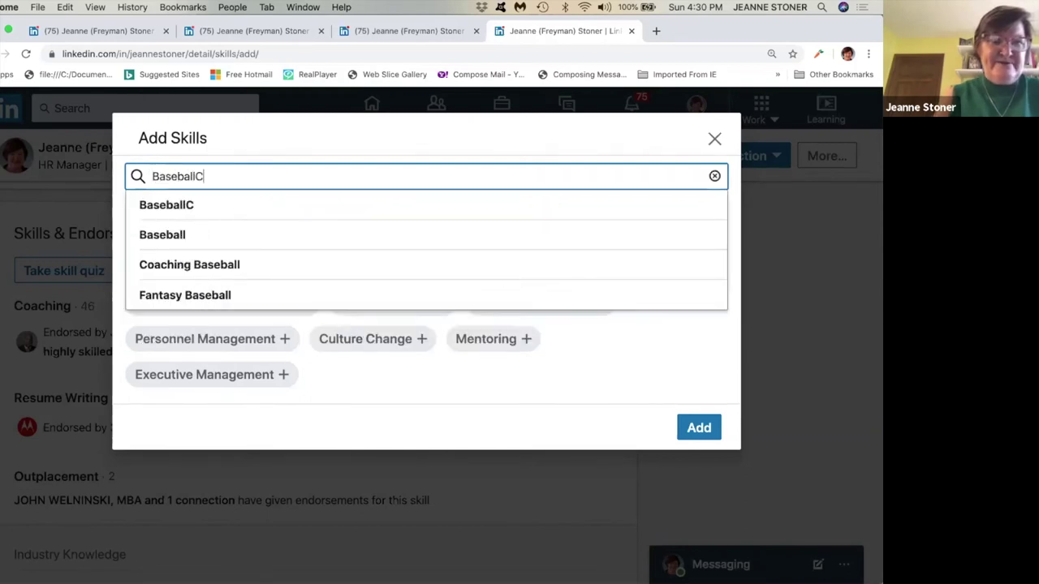
key(BackSpace)
text(Coc)
key(BackSpace)
text(aCH)
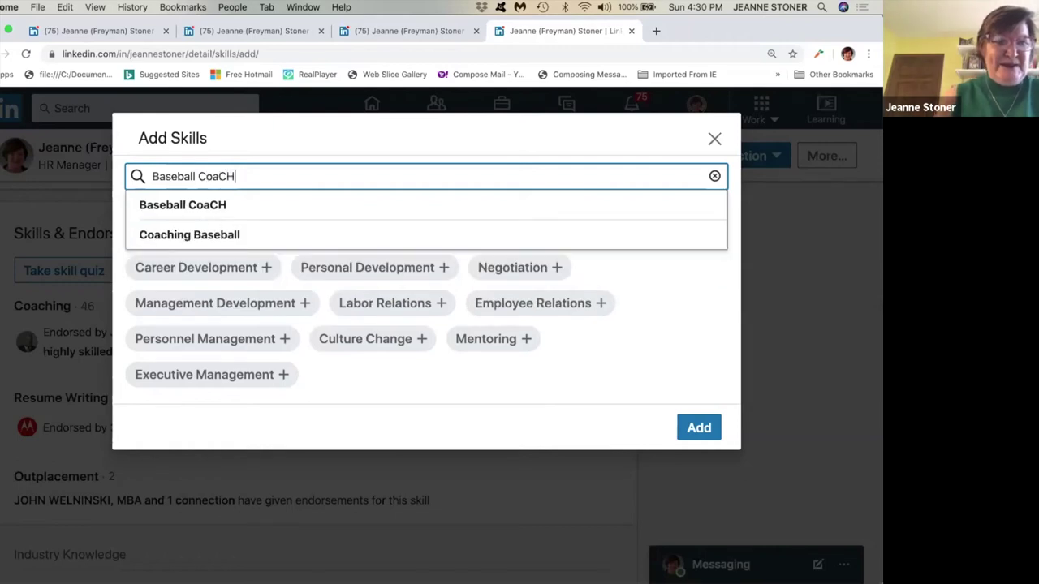
key(BackSpace)
text(ch)
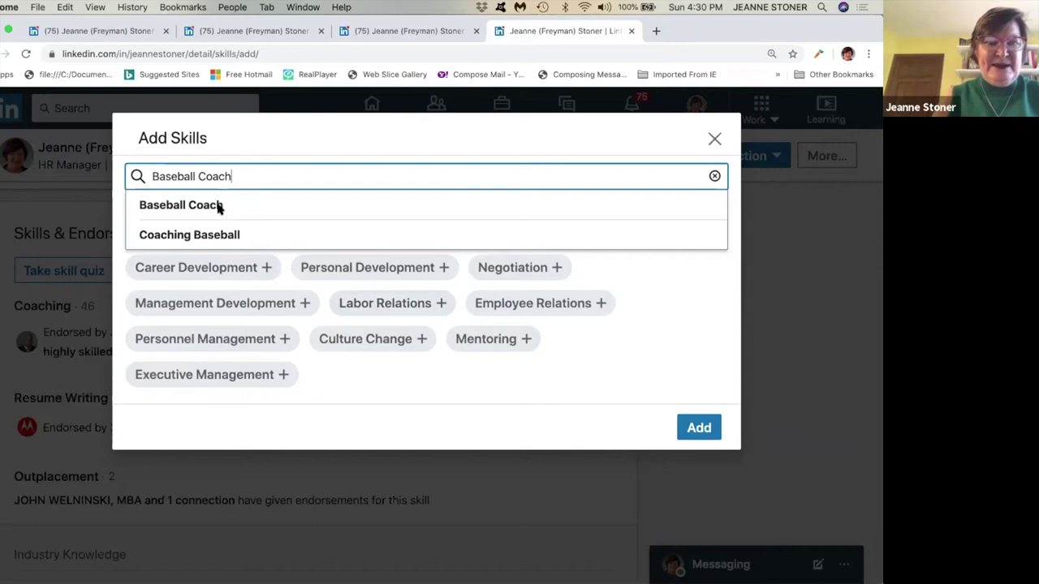
click(221, 205)
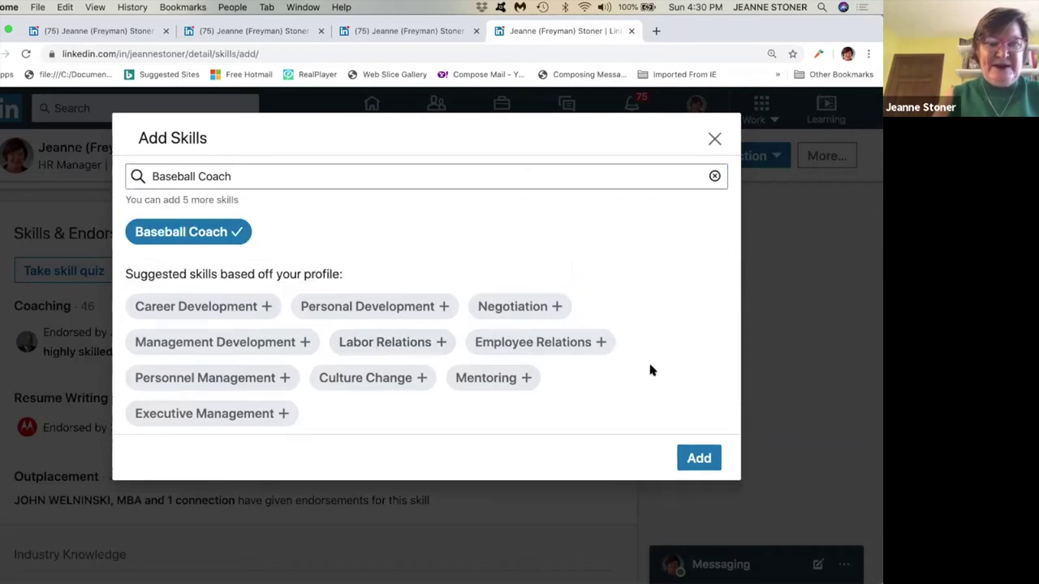
click(705, 459)
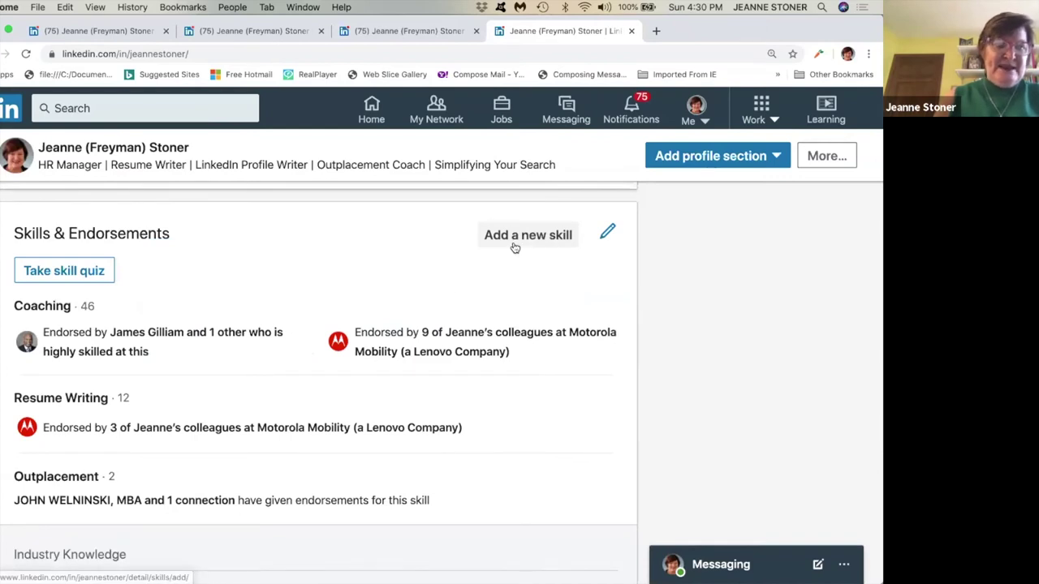
Open the skills reorder window and unpin Coaching from the top skills.
scroll(515, 247, down, 1)
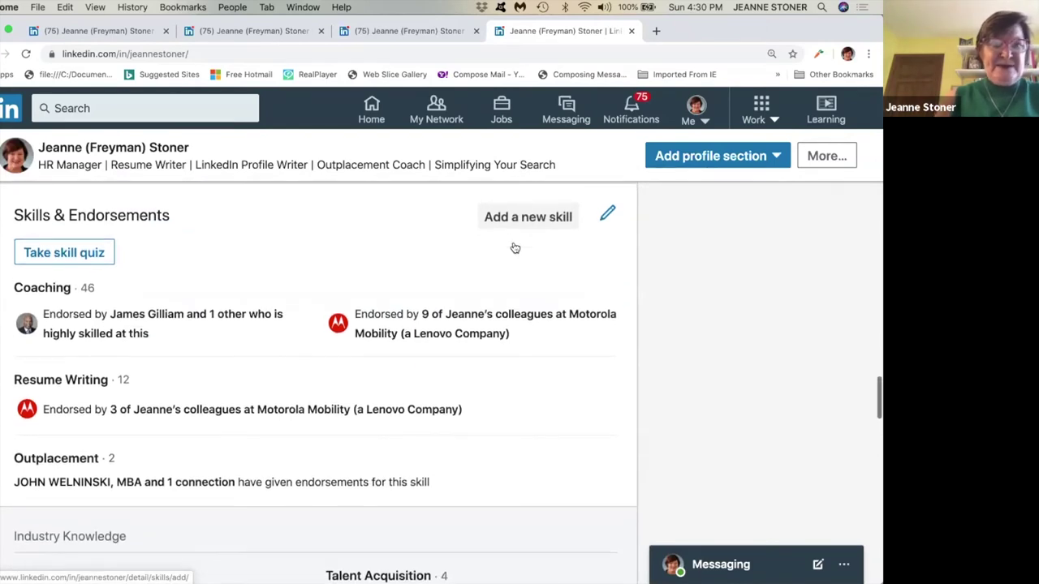
scroll(512, 243, down, 2)
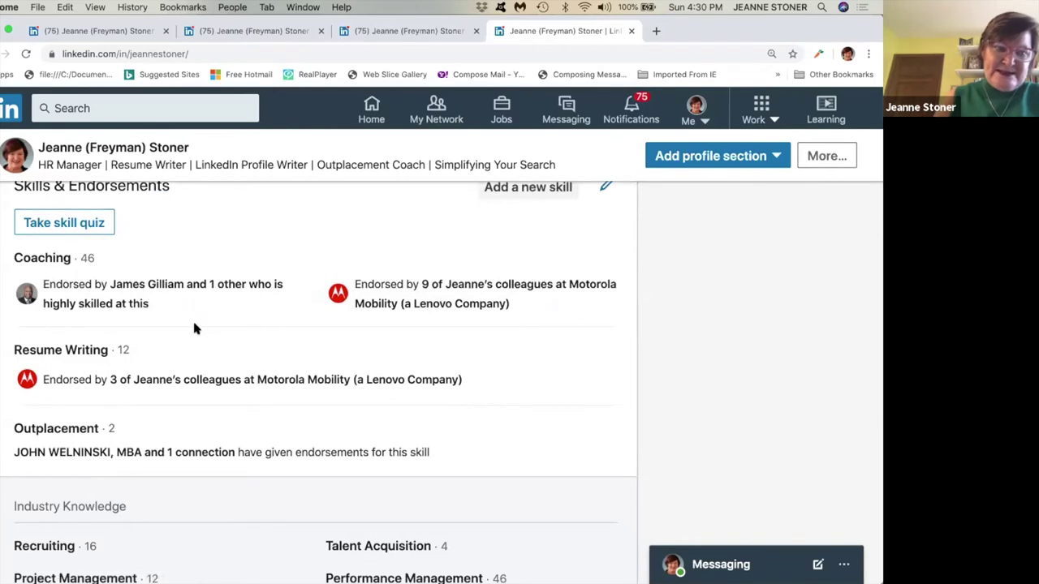
scroll(194, 329, down, 3)
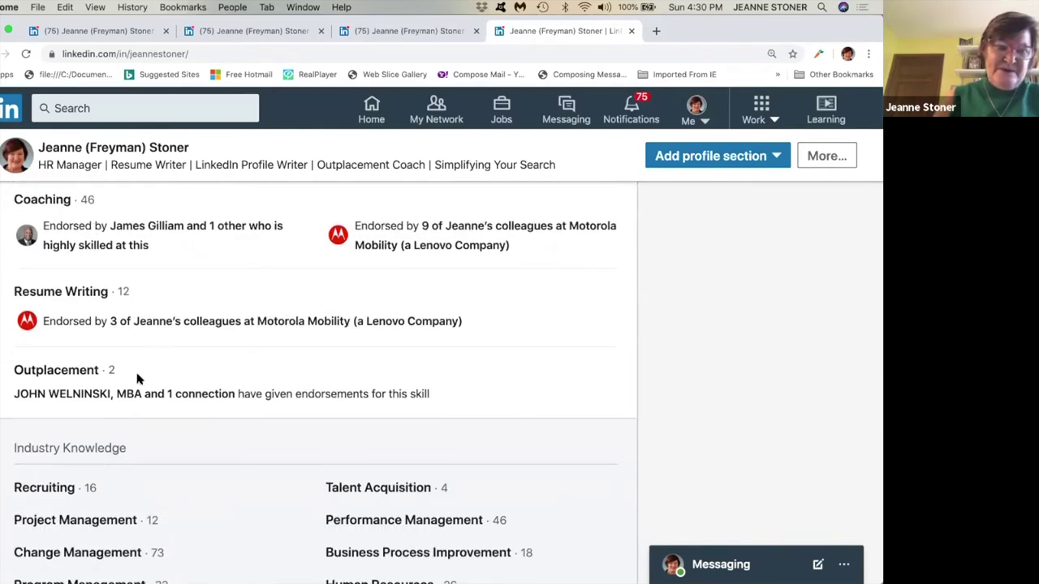
scroll(136, 378, up, 4)
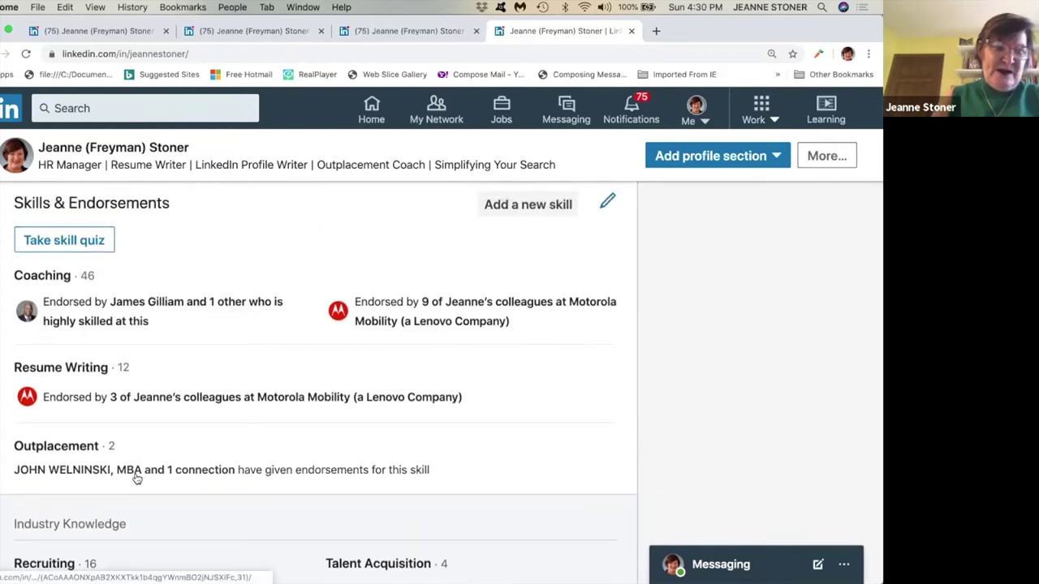
click(607, 205)
scroll(451, 319, down, 1)
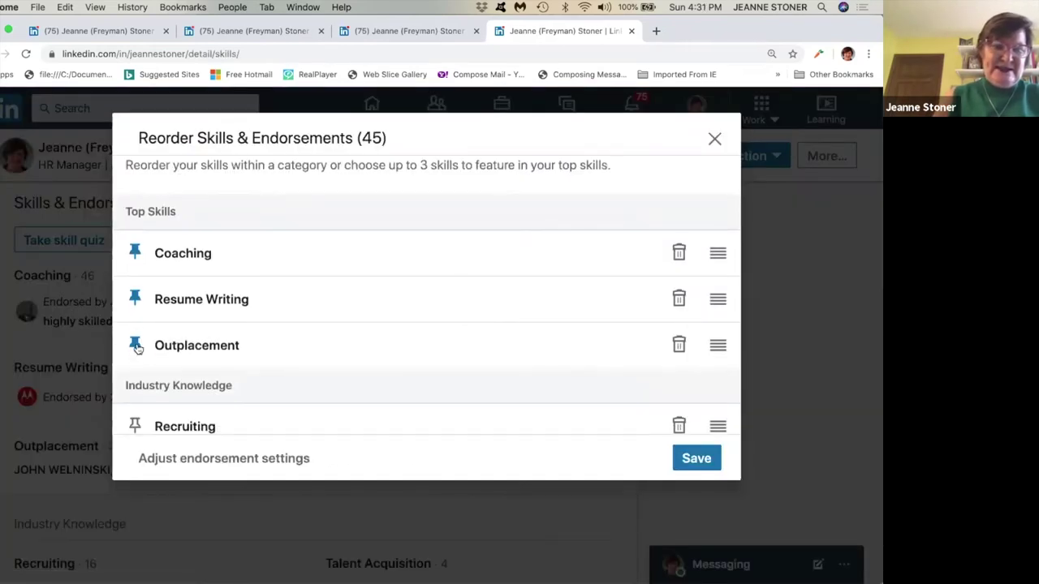
click(135, 255)
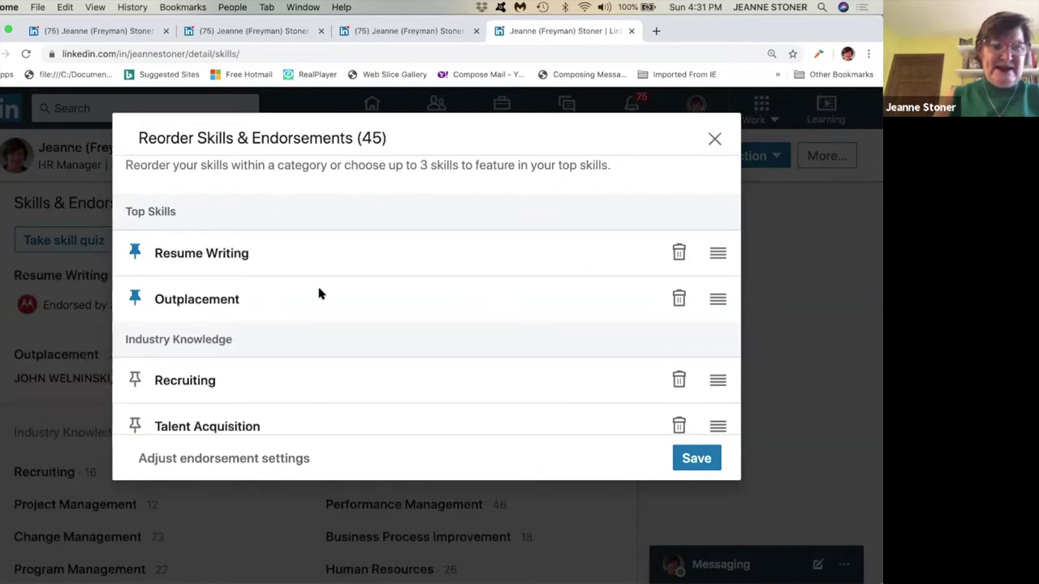
Pin Teaching Adults as a top skill and save the arrangement.
scroll(318, 294, down, 2)
scroll(319, 294, down, 3)
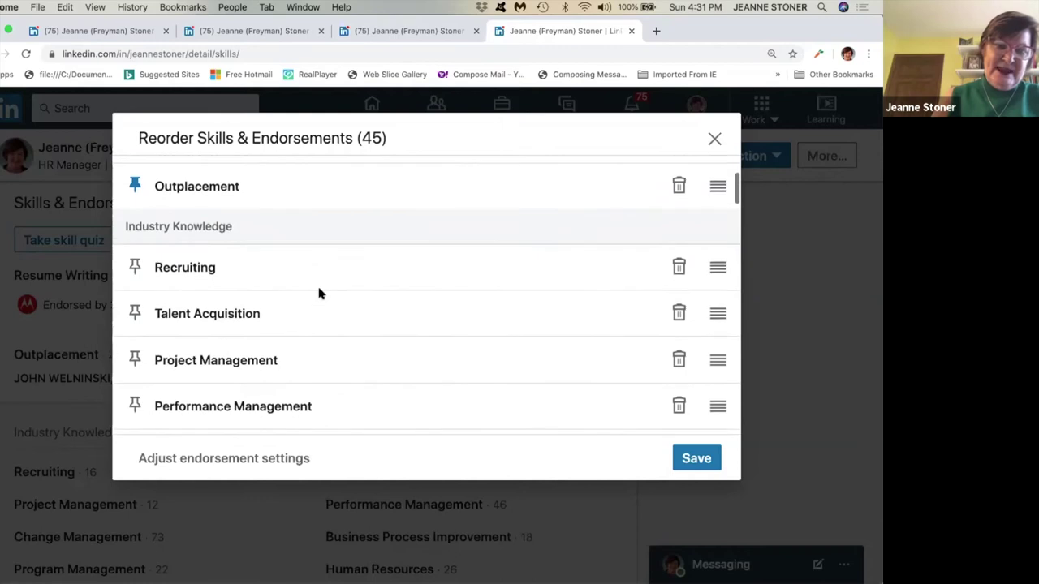
scroll(319, 294, down, 4)
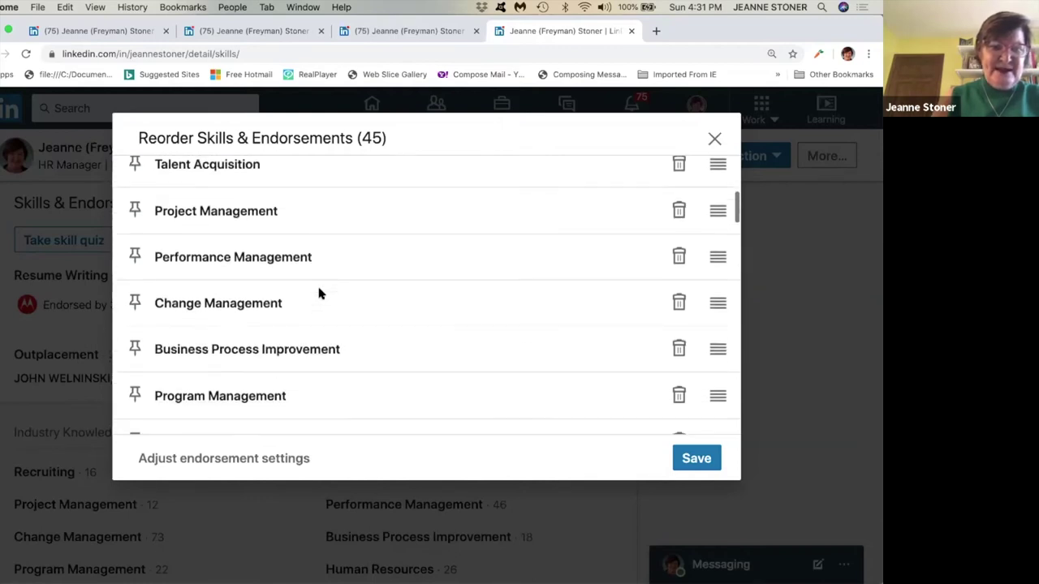
scroll(319, 294, down, 4)
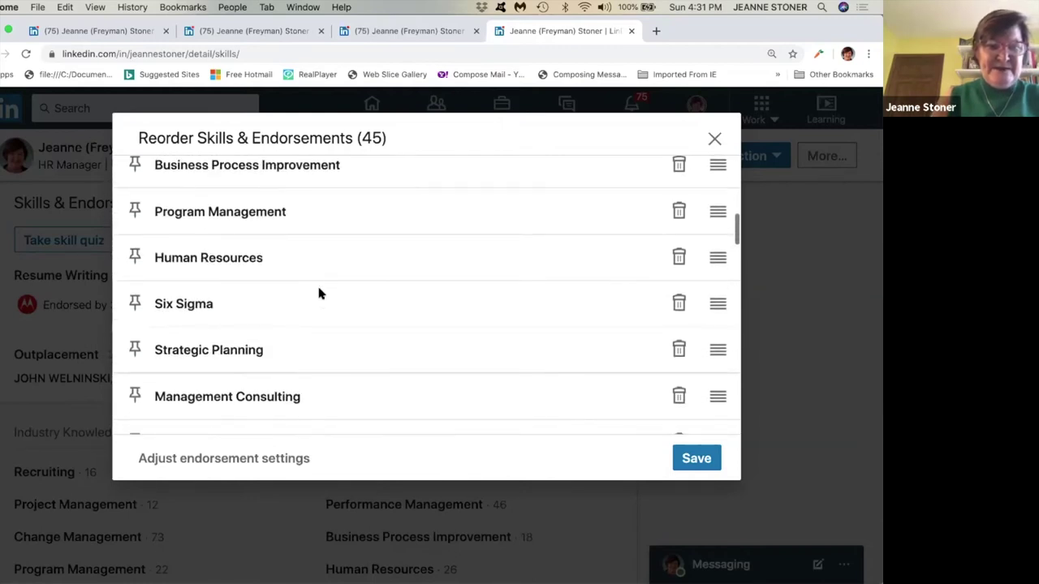
scroll(319, 294, down, 5)
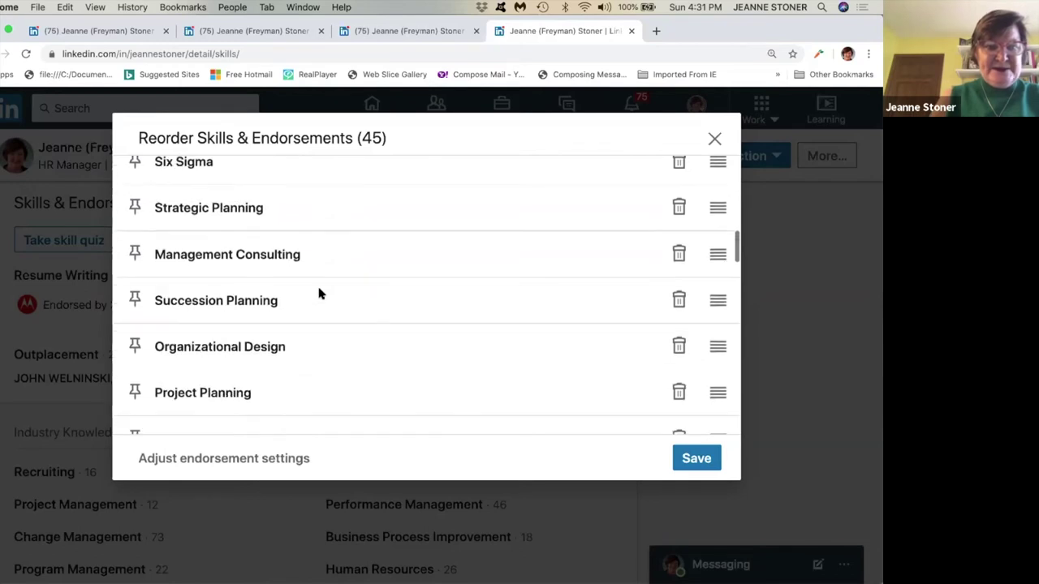
scroll(319, 294, down, 6)
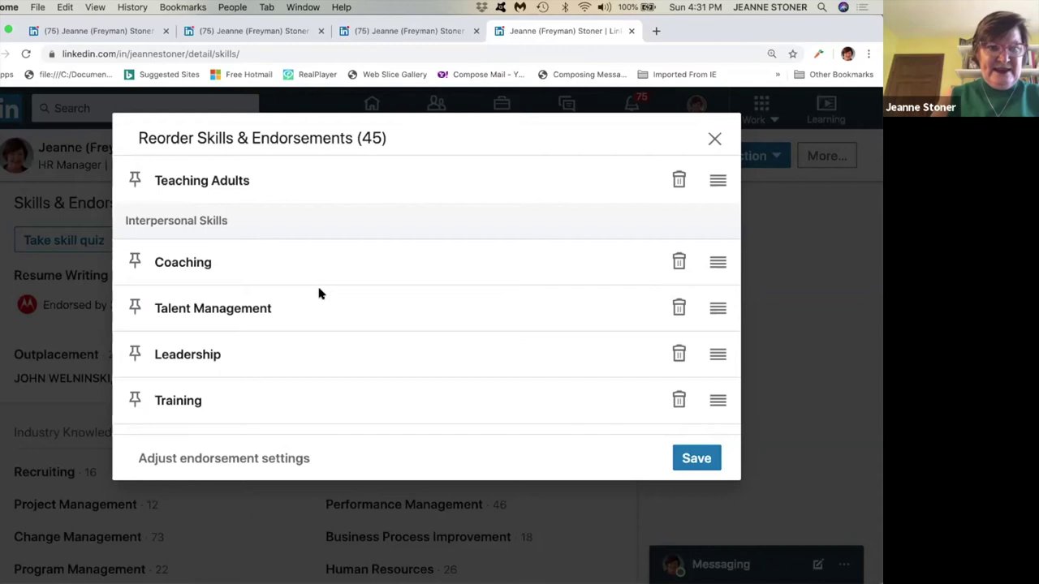
scroll(318, 292, up, 1)
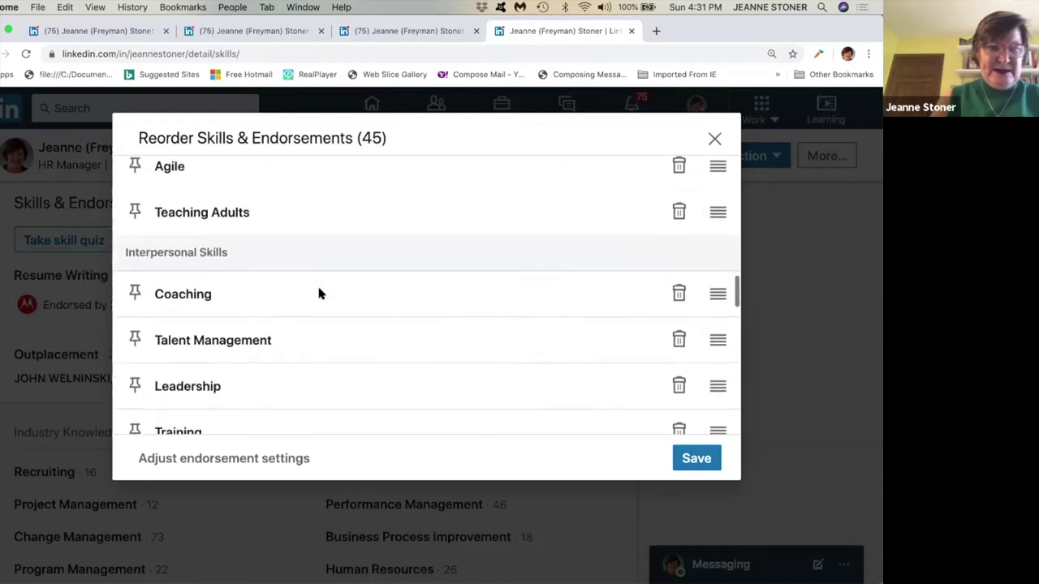
scroll(307, 287, down, 2)
scroll(164, 215, up, 1)
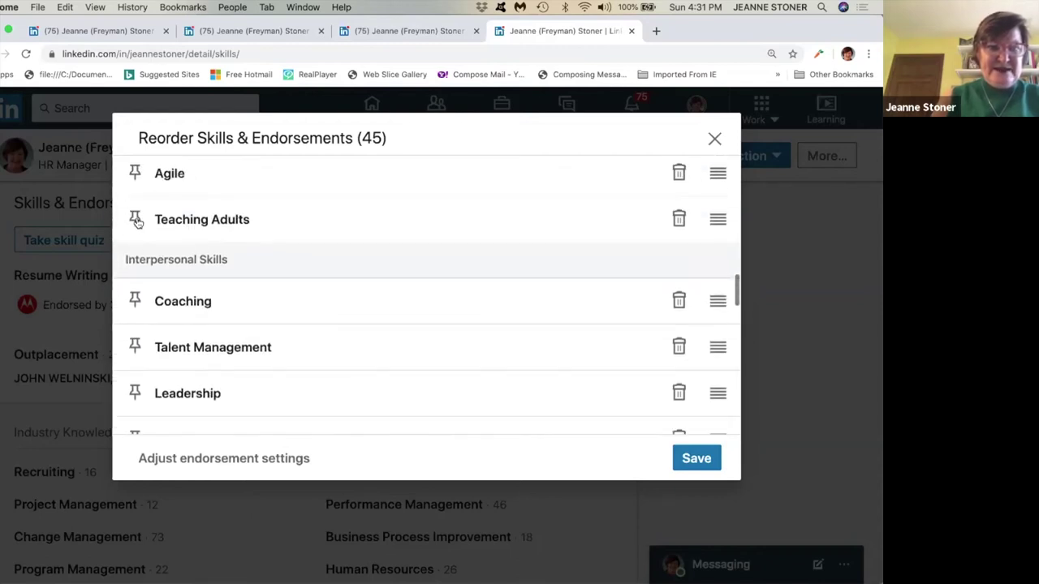
click(135, 220)
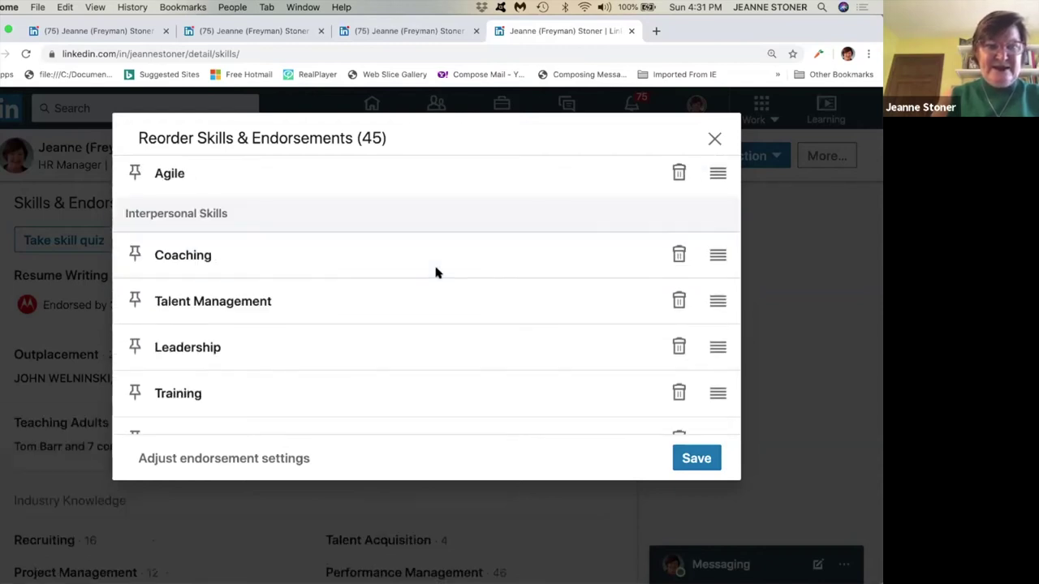
click(696, 458)
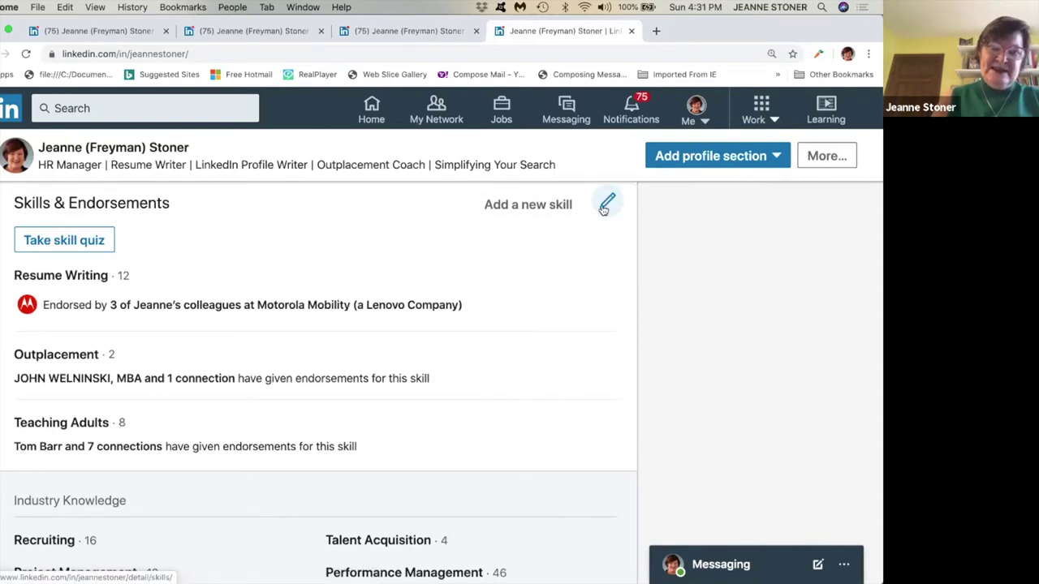
Reopen the reorder window to confirm Resume Writing, Outplacement and Teaching Adults are pinned.
click(605, 208)
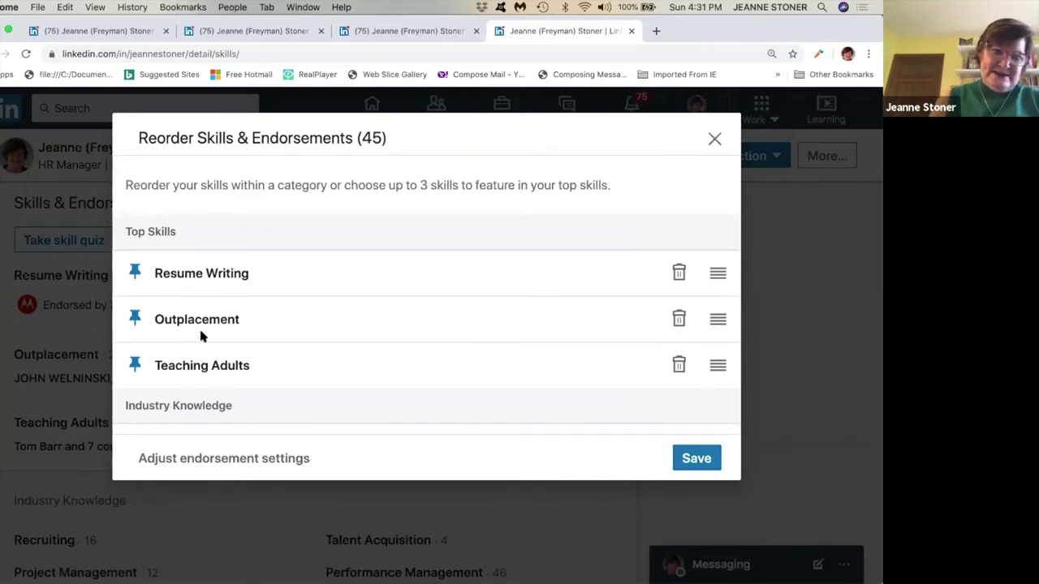
scroll(199, 334, down, 5)
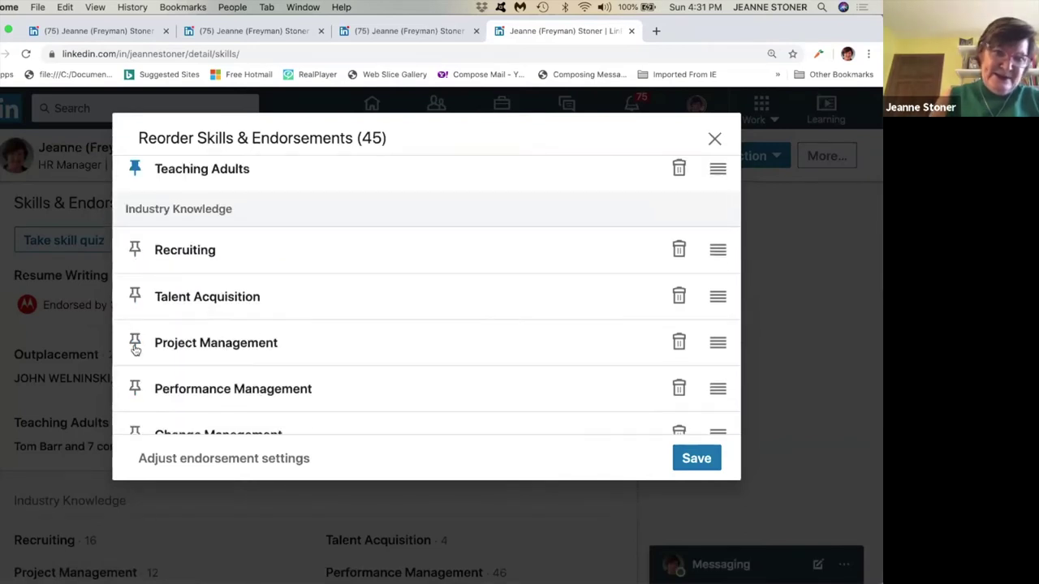
scroll(288, 280, up, 3)
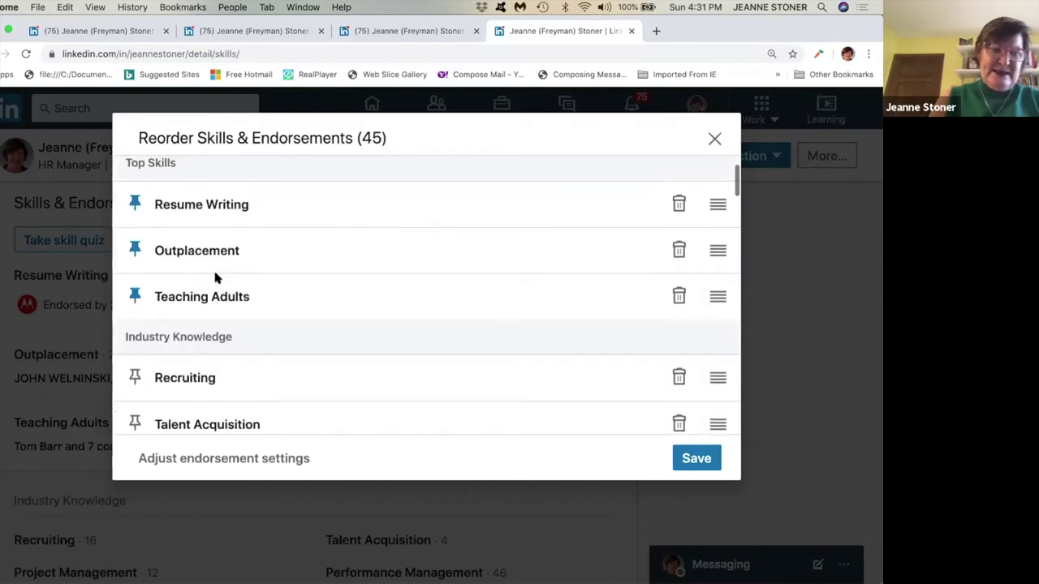
Close the Reorder Skills & Endorsements dialog and scroll the profile to its Education section.
click(714, 140)
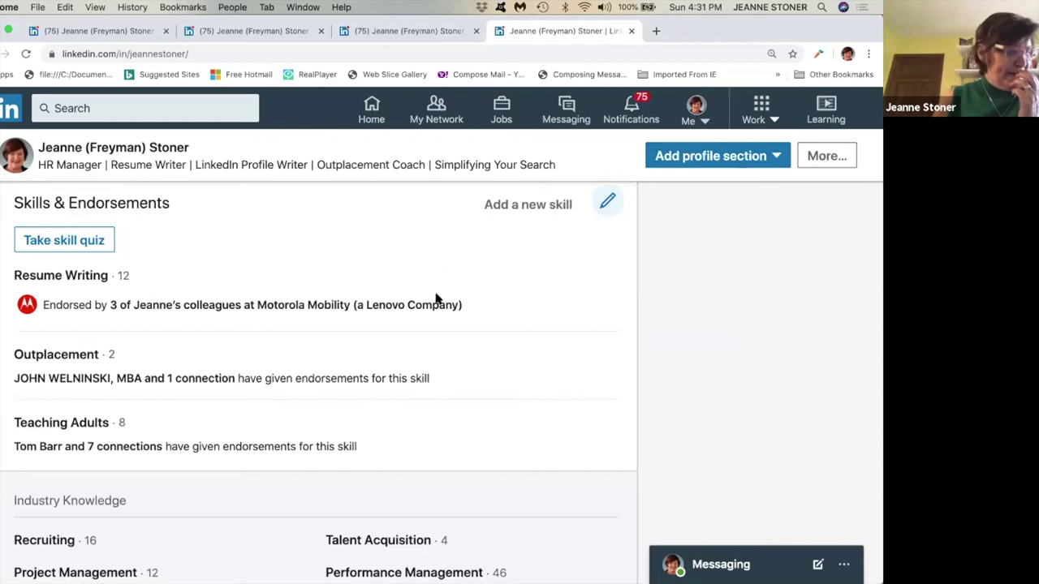
scroll(414, 339, down, 10)
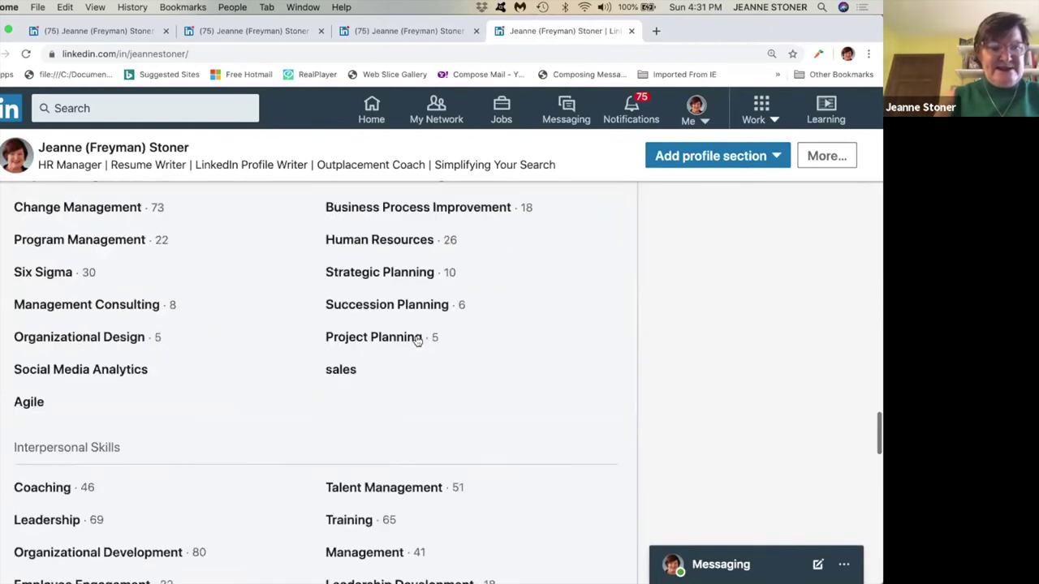
scroll(414, 339, down, 5)
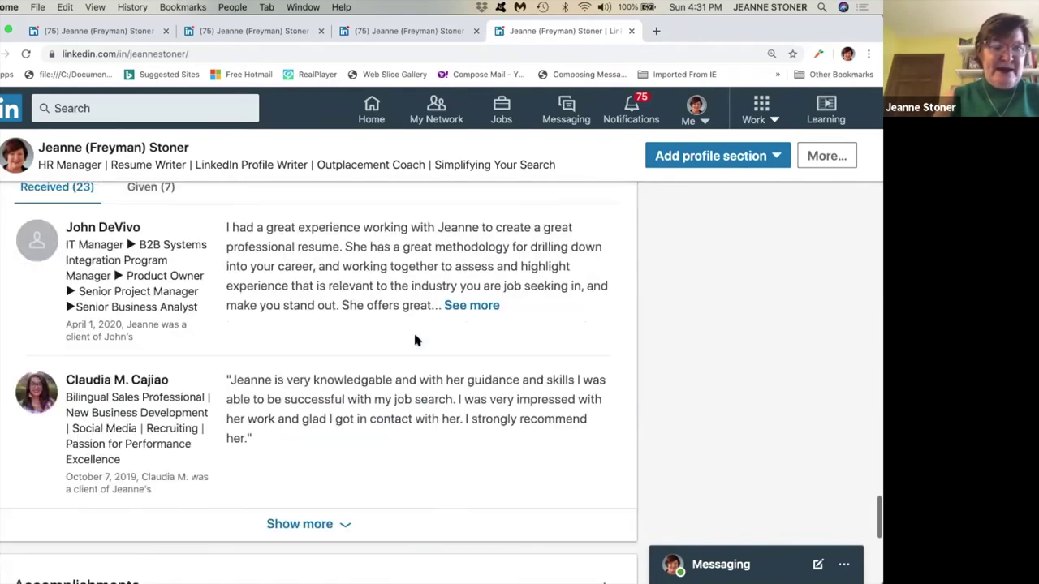
scroll(415, 339, up, 1)
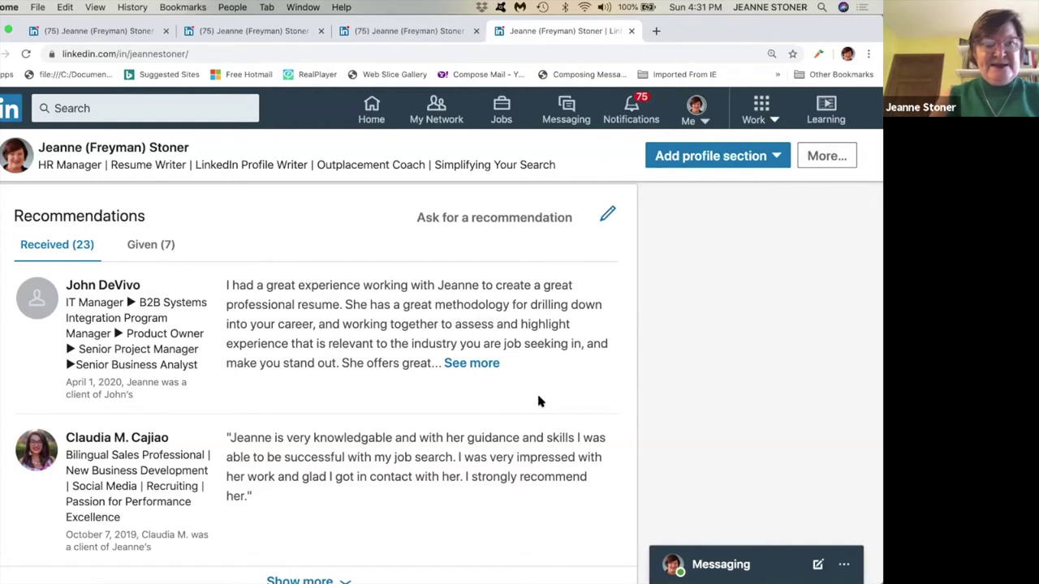
scroll(538, 401, up, 15)
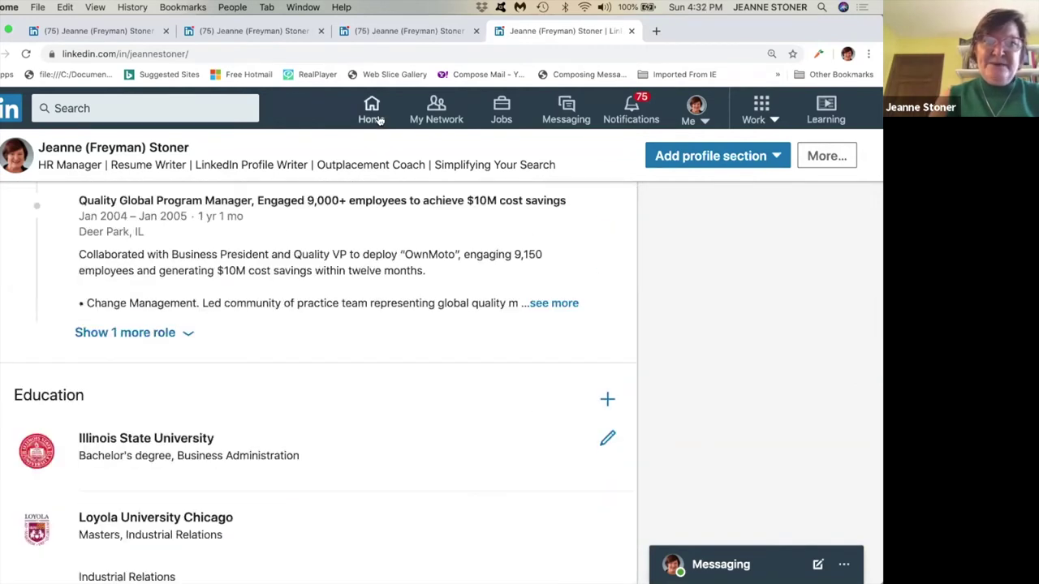
click(373, 113)
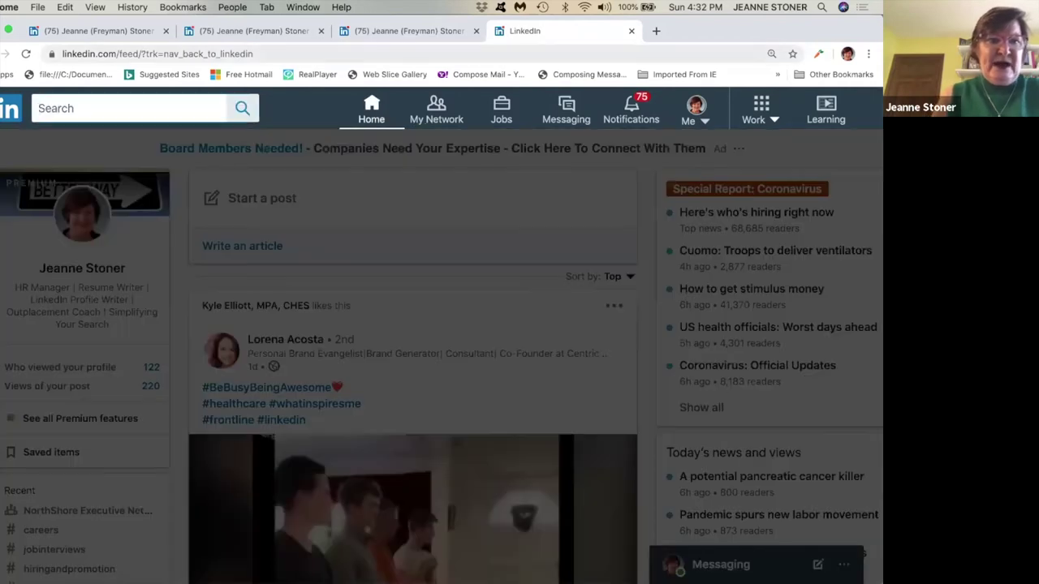
text(facebookr\\)
key(BackSpace)
key(BackSpace)
key(BackSpace)
key(BackSpace)
key(BackSpace)
key(BackSpace)
key(BackSpace)
key(BackSpace)
key(BackSpace)
key(BackSpace)
key(BackSpace)
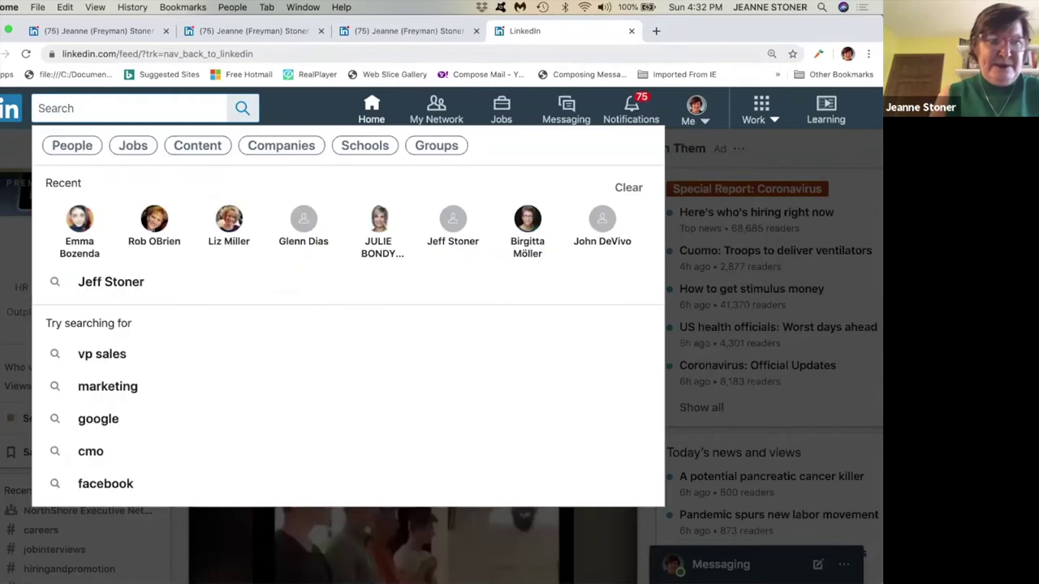
text(Rob O)
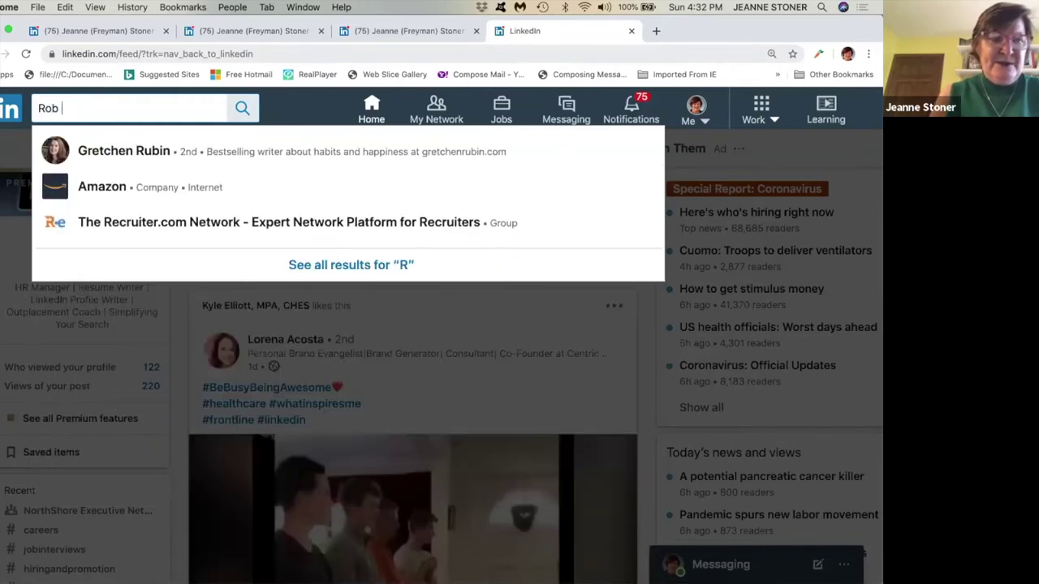
click(121, 153)
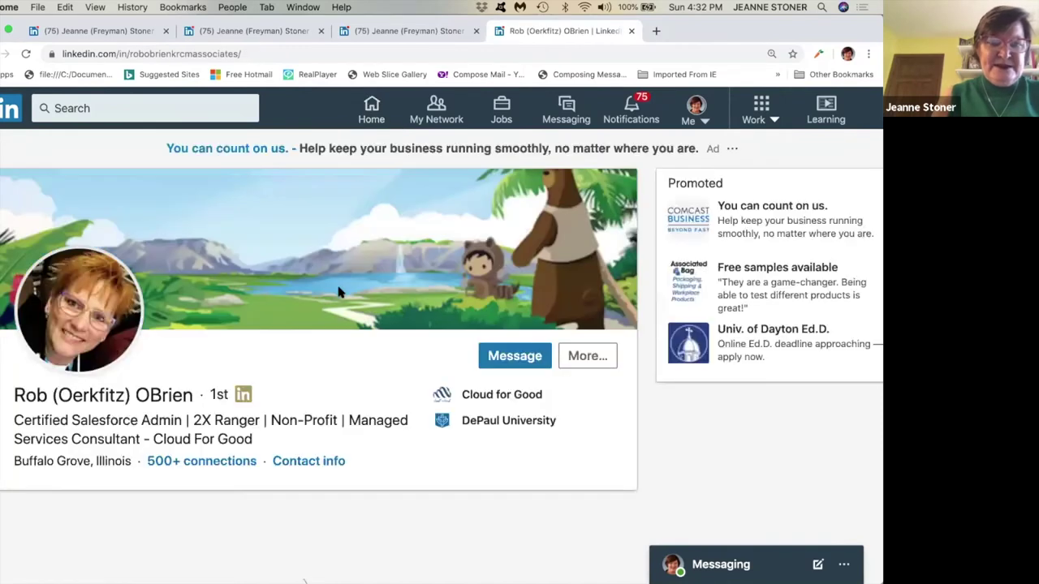
click(587, 357)
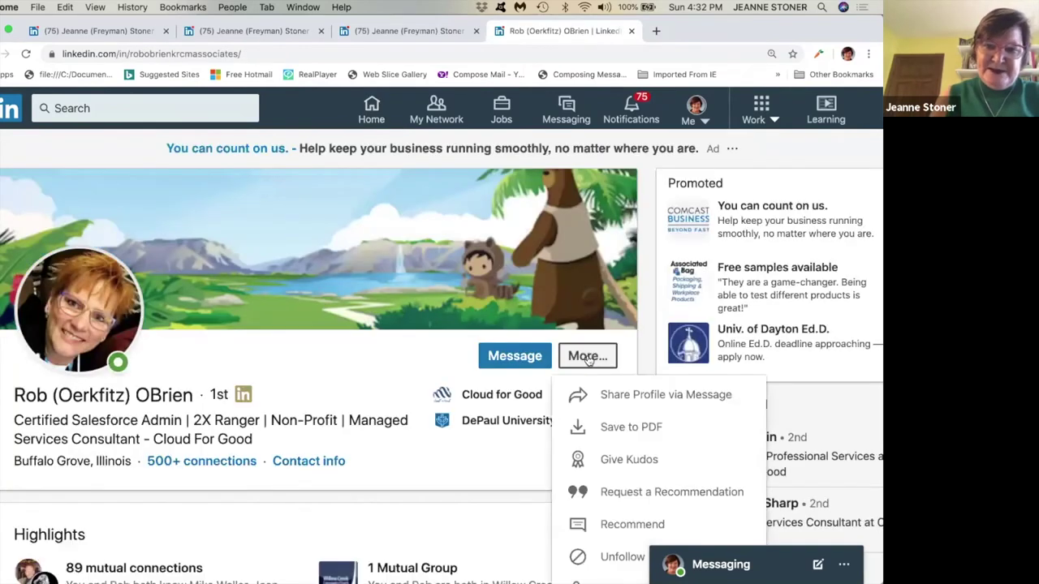
click(611, 493)
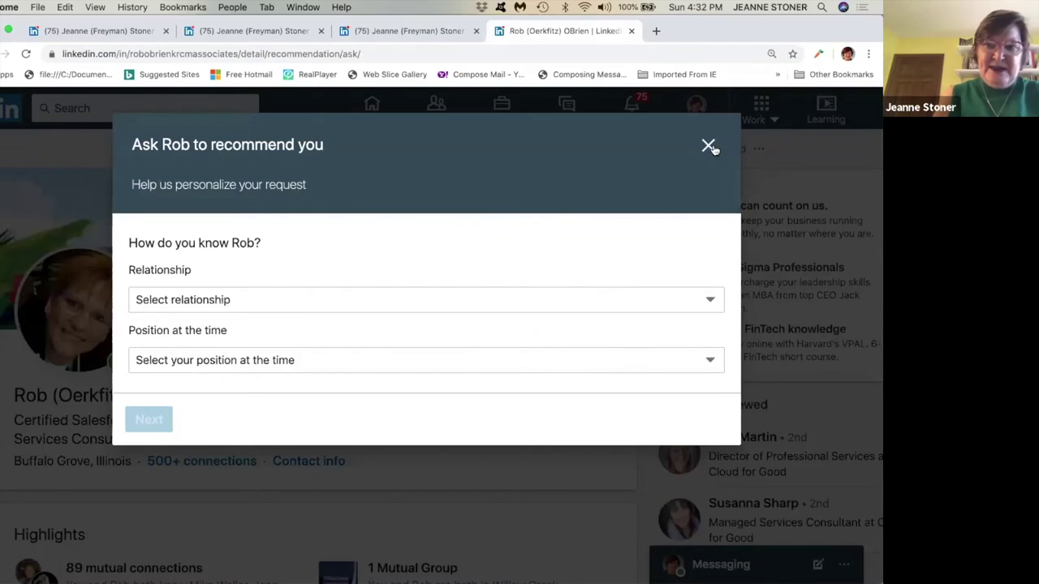
click(709, 146)
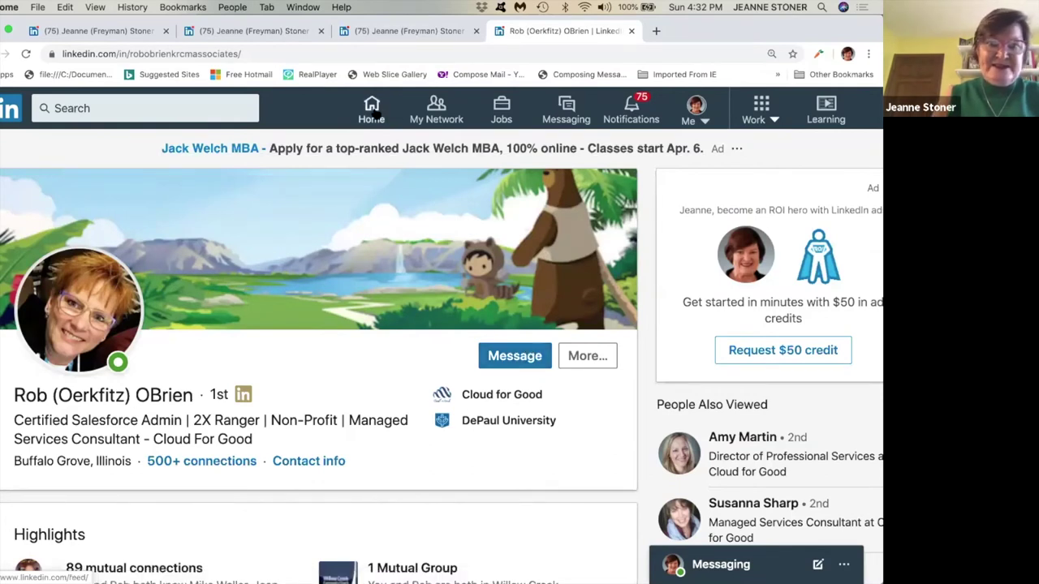
click(373, 112)
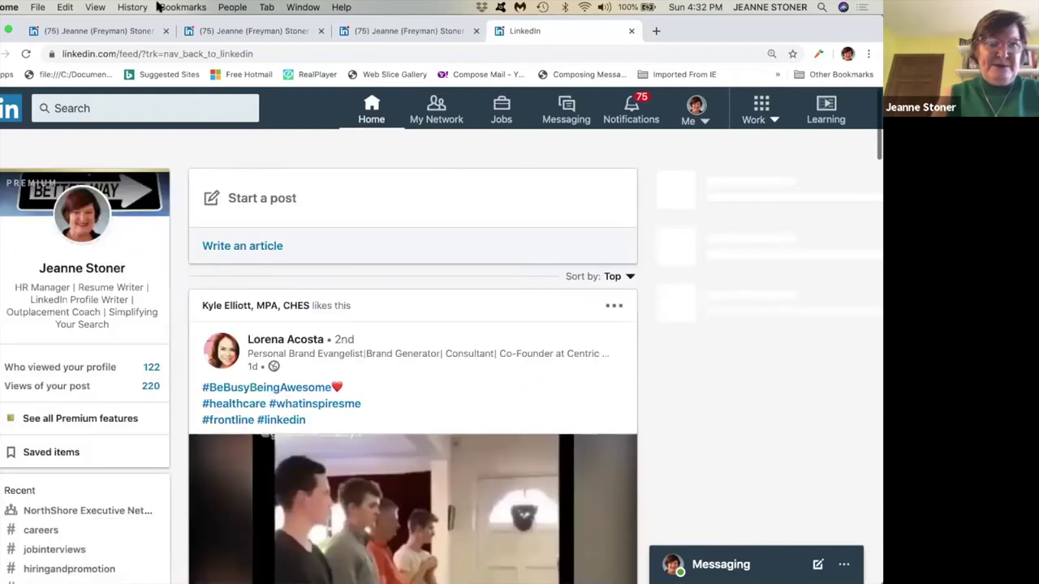
click(144, 108)
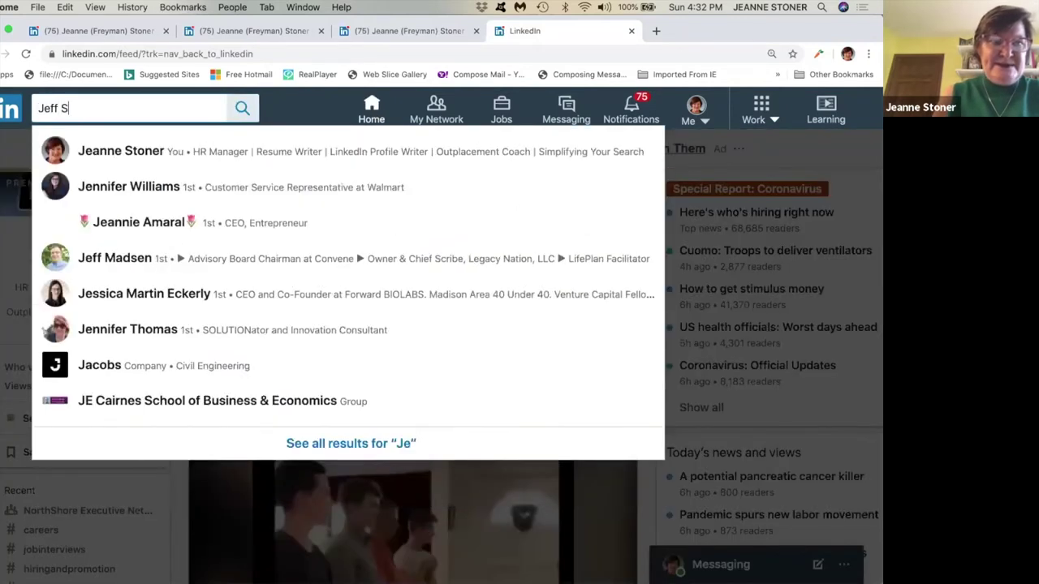
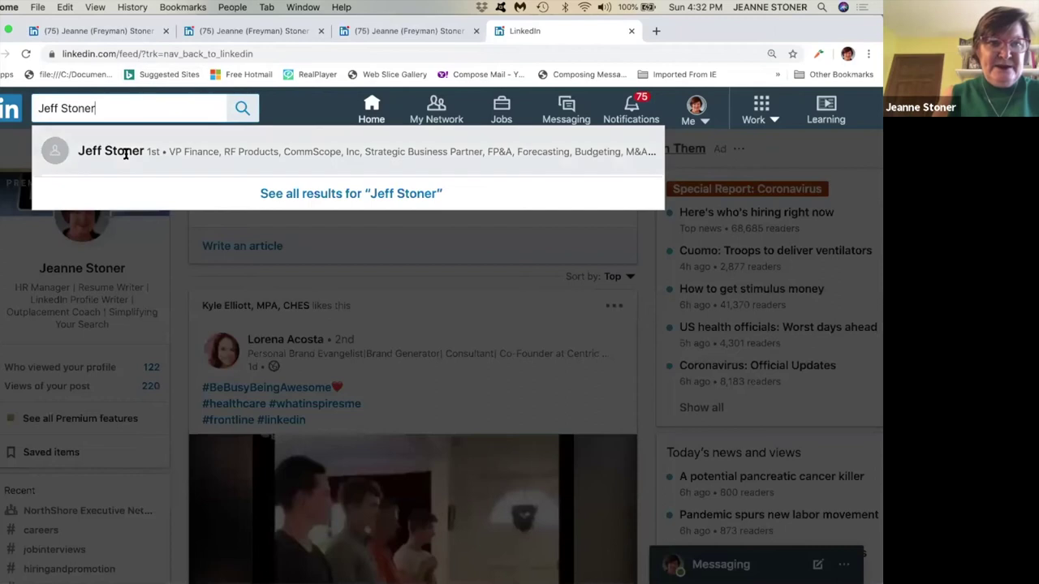
click(125, 153)
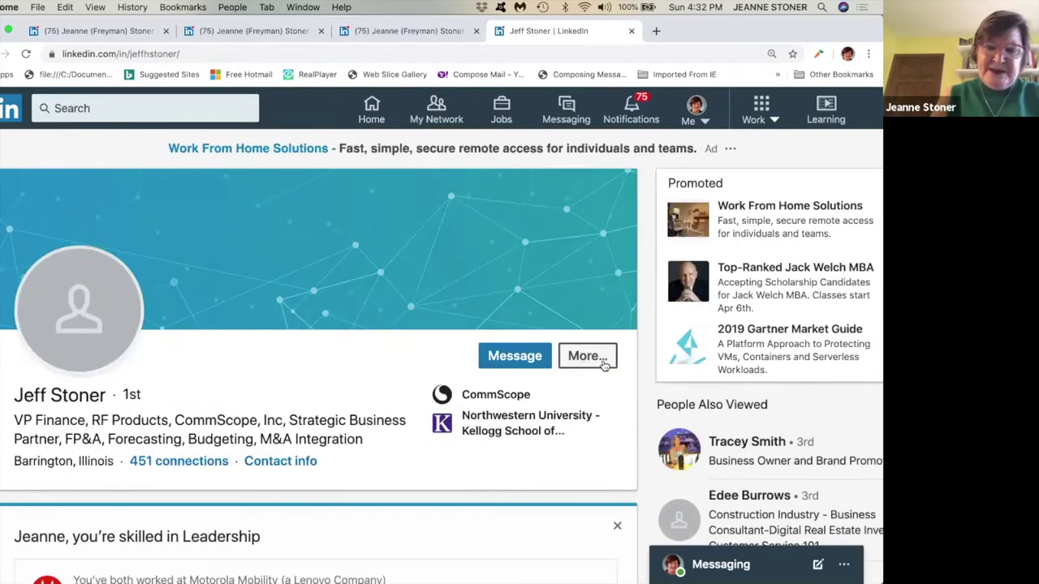
Bring up Request a Recommendation for this connection, then dismiss it unsent.
click(603, 365)
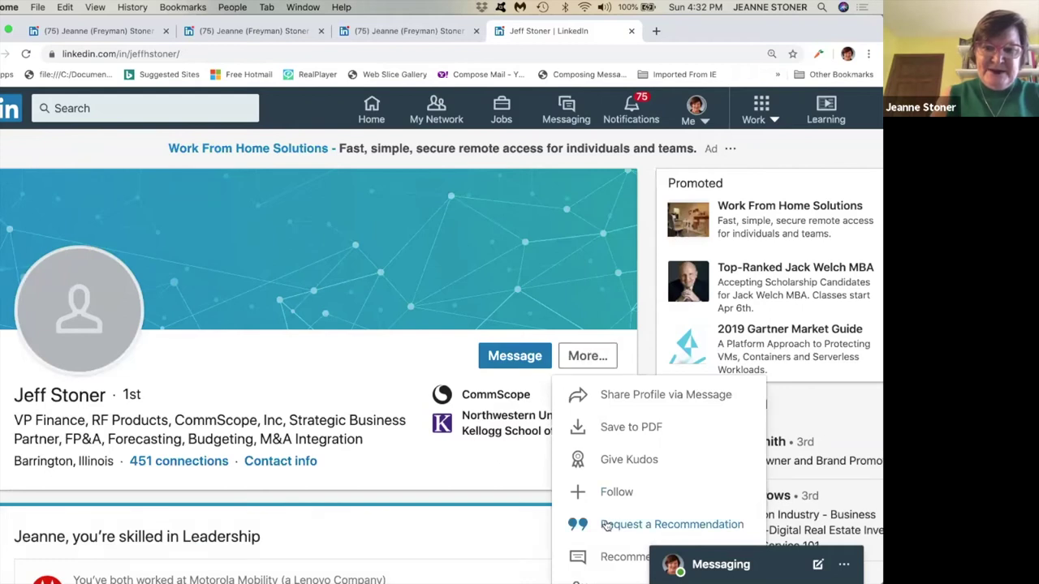
click(605, 525)
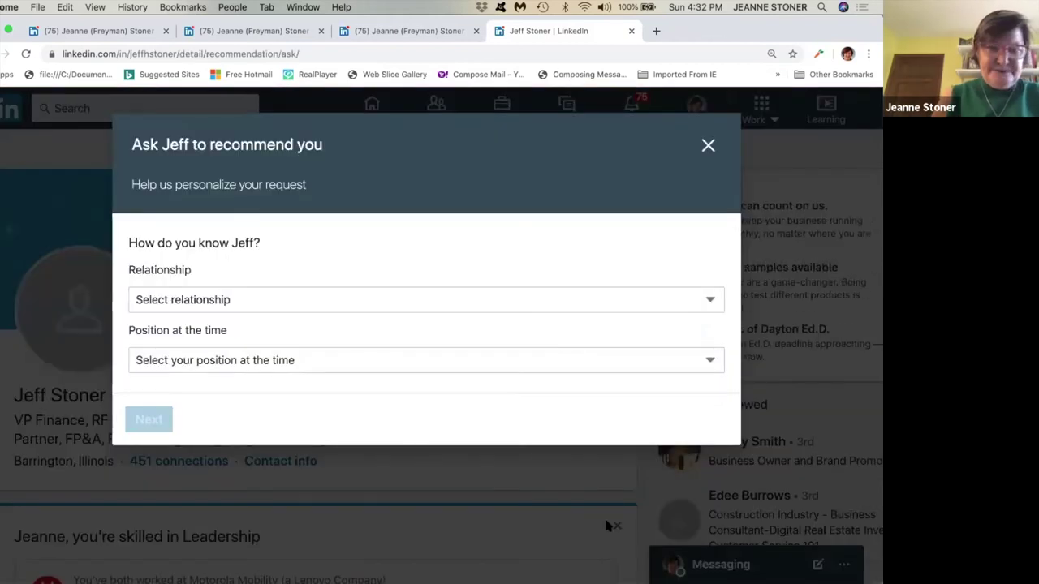
click(707, 147)
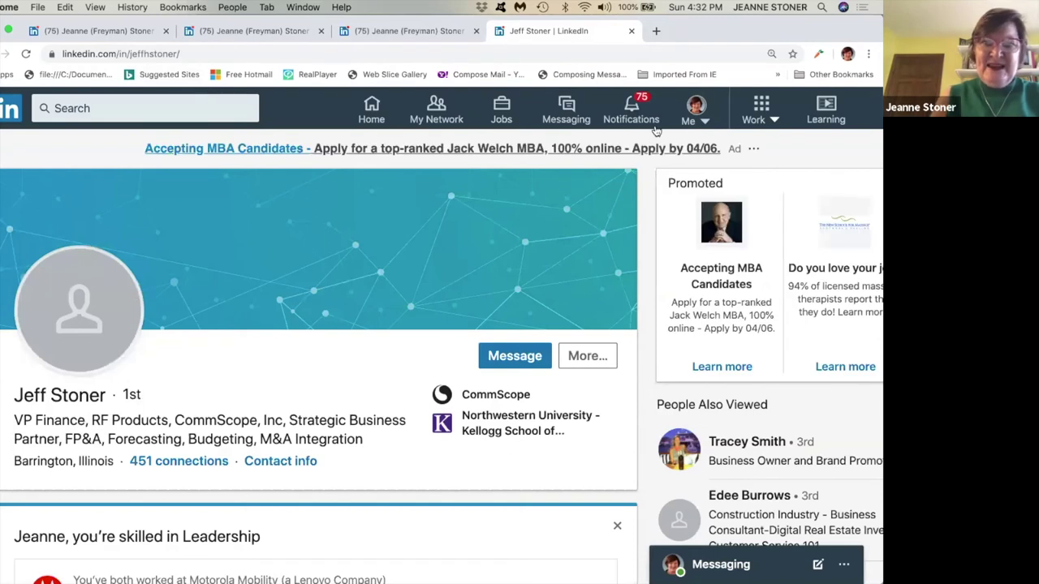
click(700, 115)
Open your own profile and browse the Add profile section options, including Accomplishments, then close them.
click(610, 268)
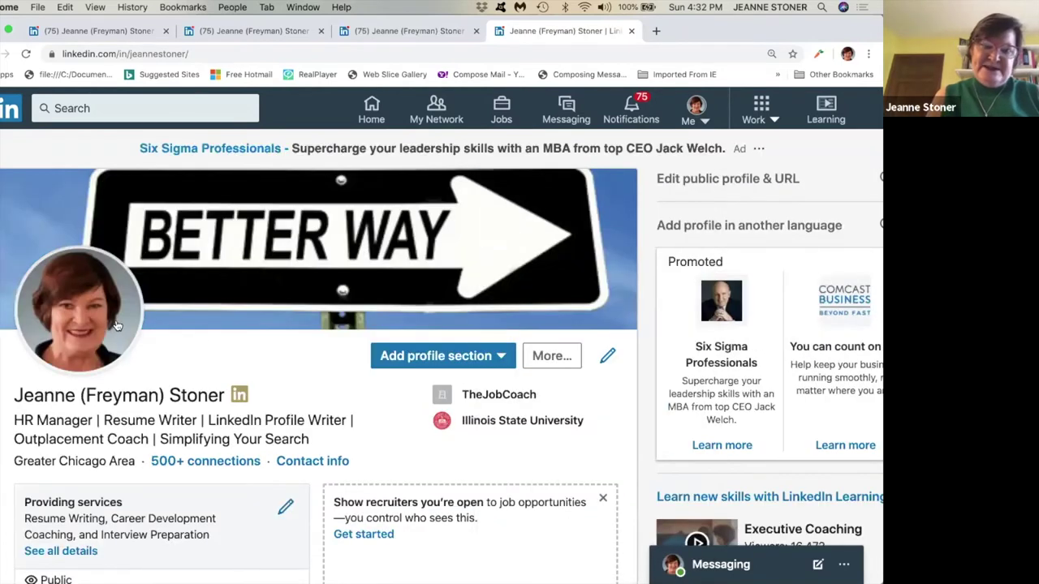
click(501, 357)
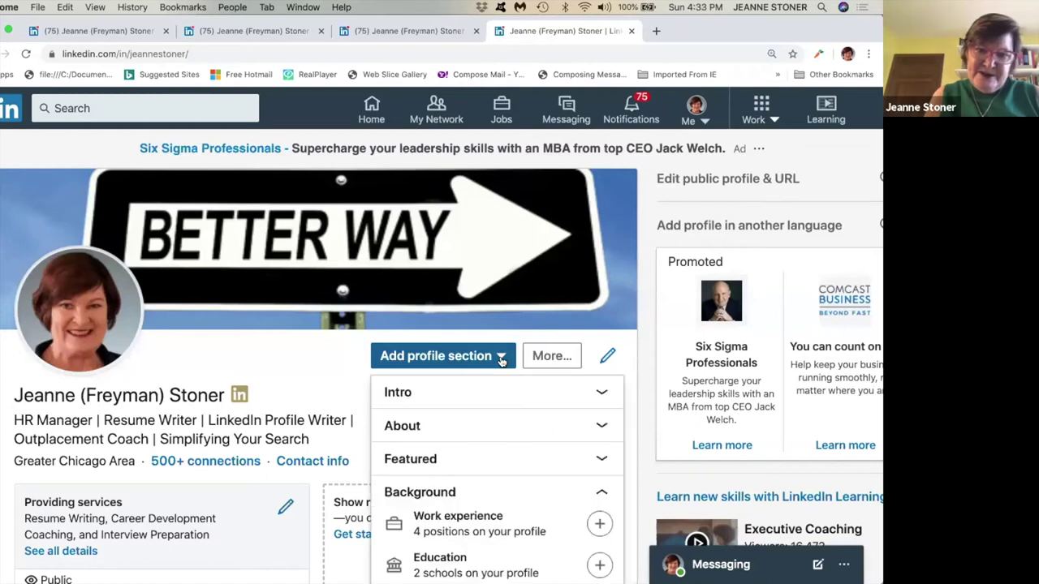
scroll(500, 363, down, 5)
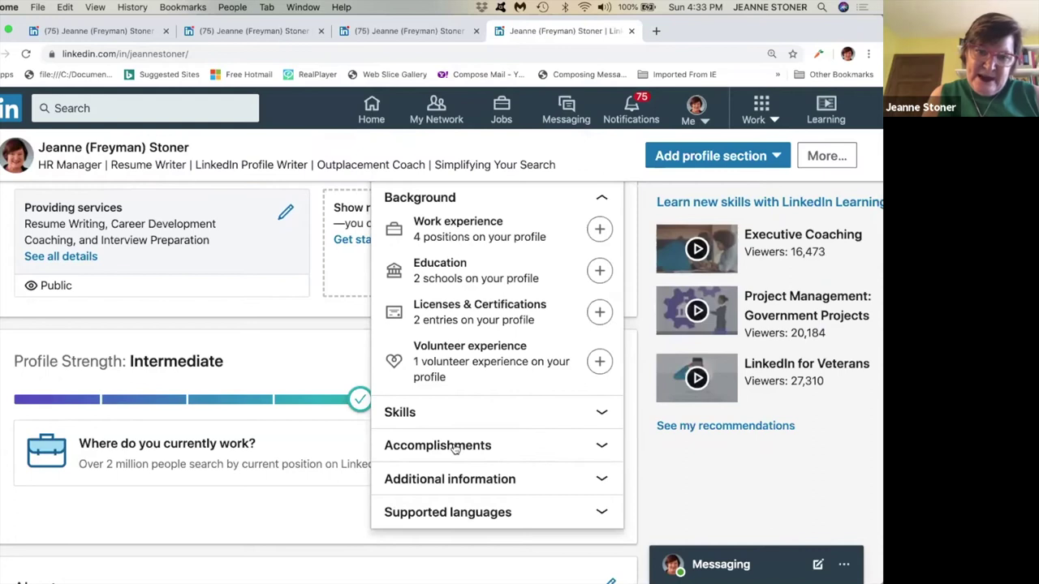
click(455, 446)
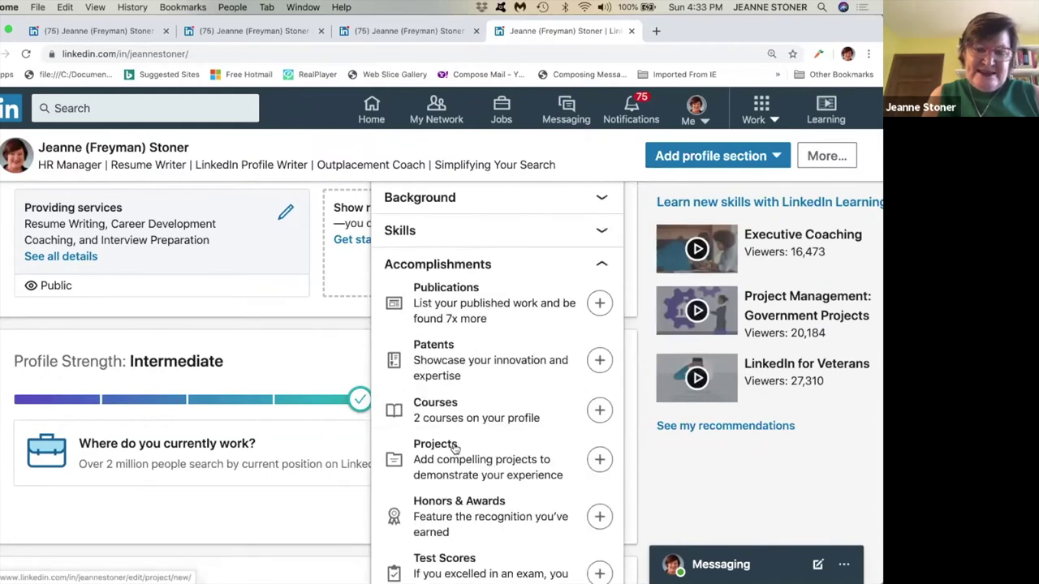
scroll(455, 446, down, 2)
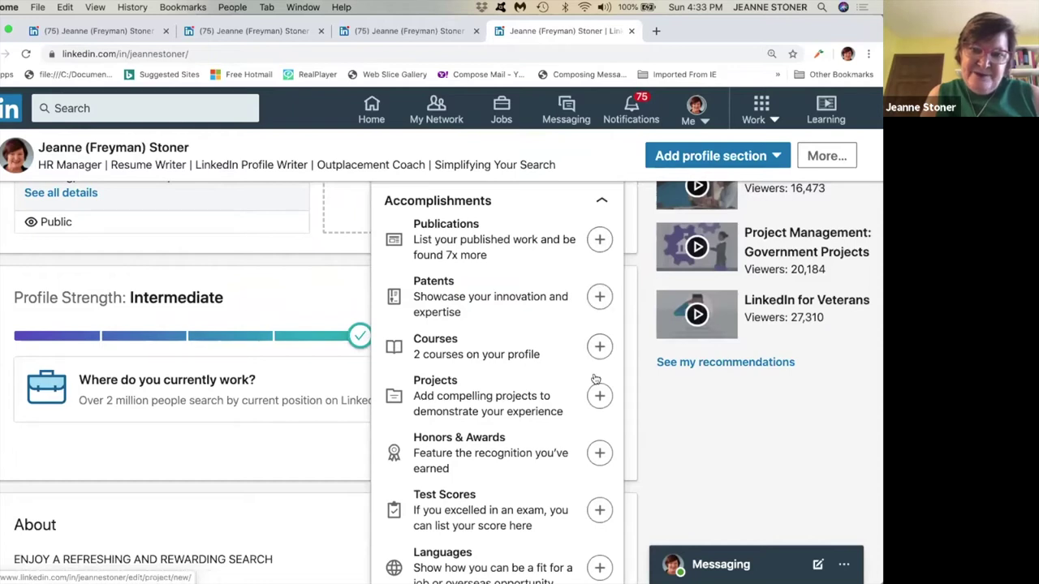
scroll(598, 297, down, 2)
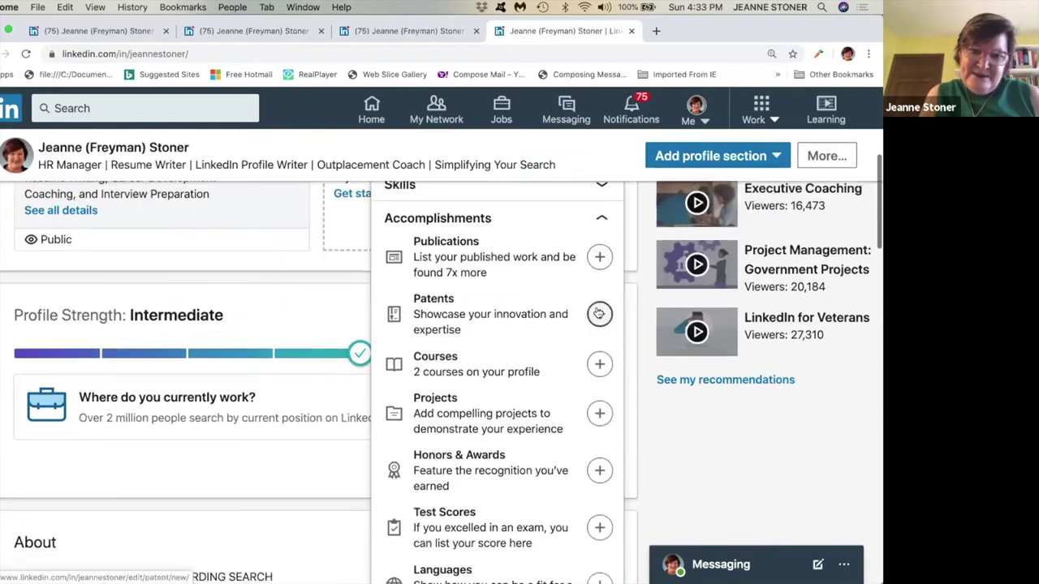
scroll(598, 312, down, 5)
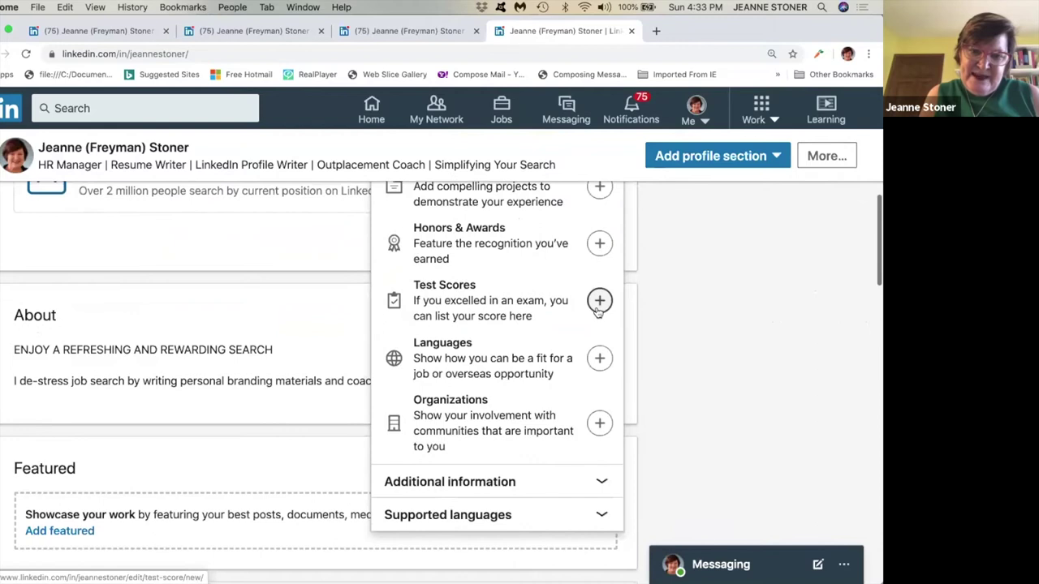
click(469, 487)
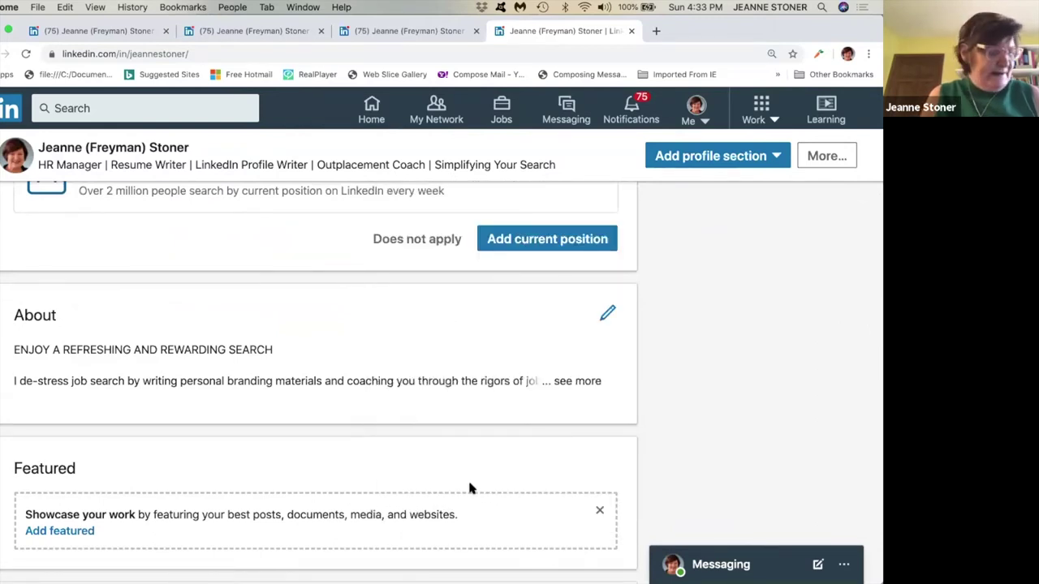
scroll(469, 487, up, 10)
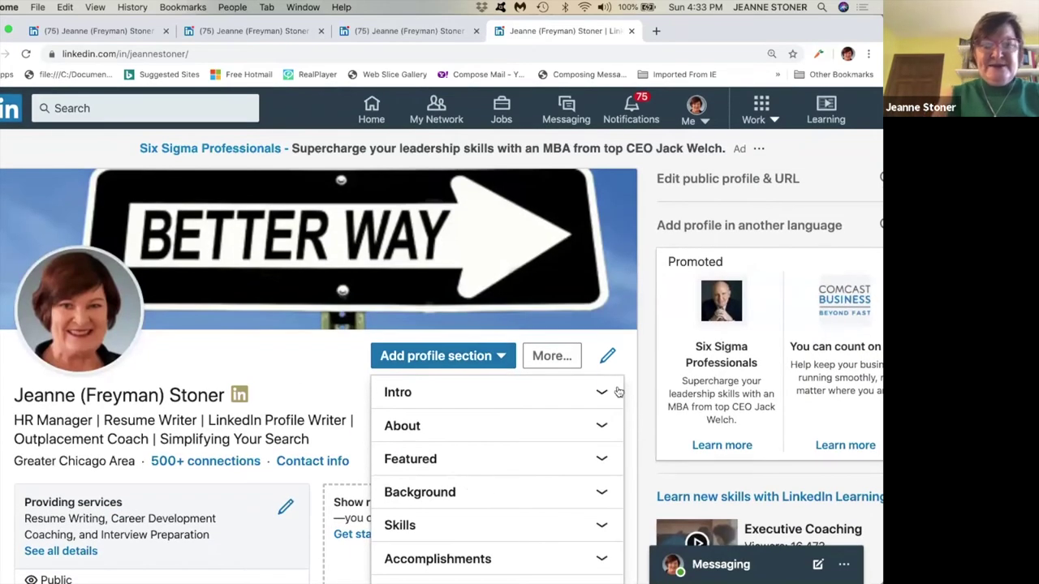
click(316, 381)
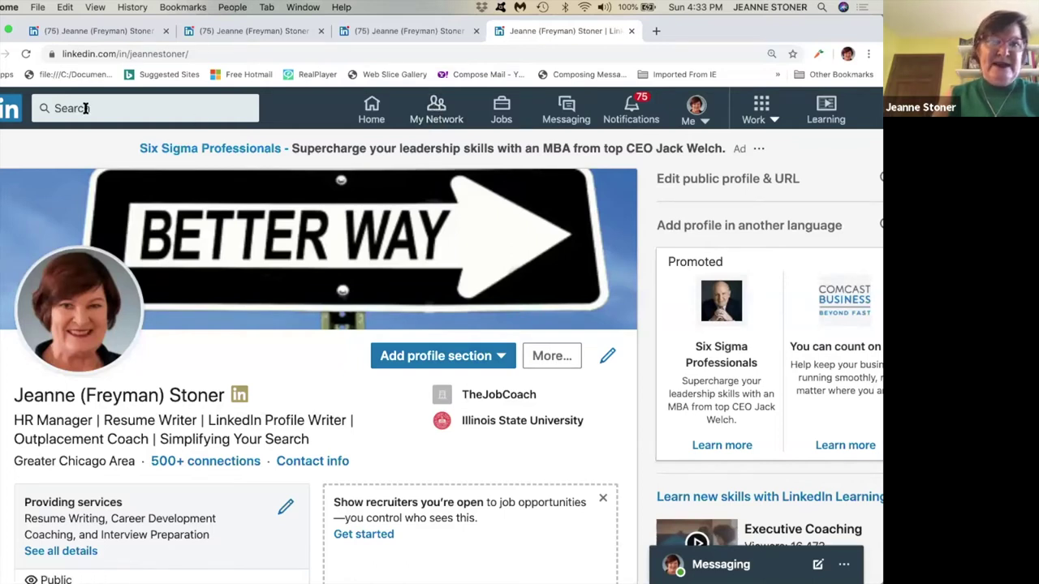
Search by name for the Willow Creek Compassion & Justice Advocate, open their profile and check More....
click(85, 108)
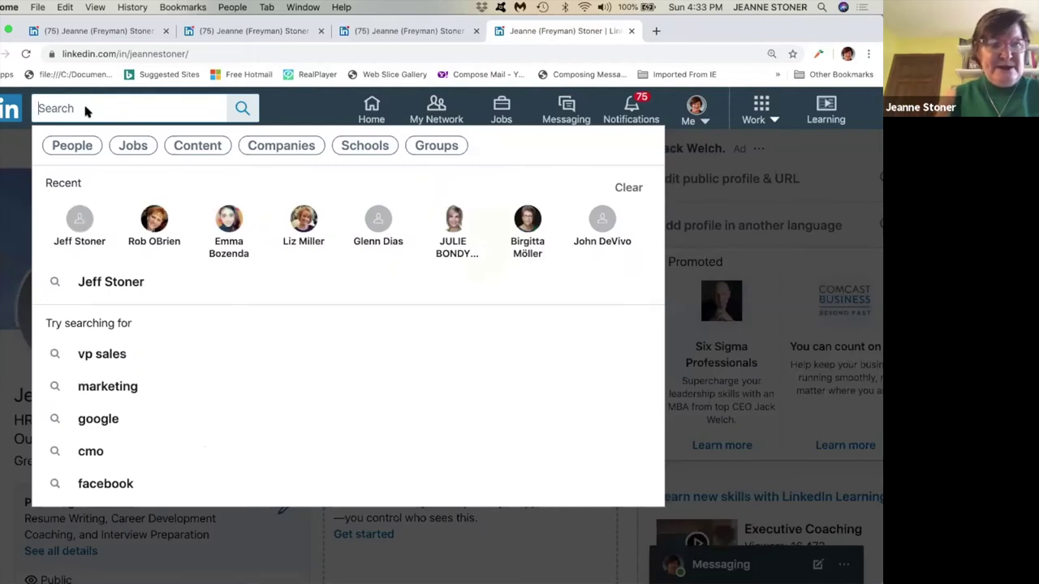
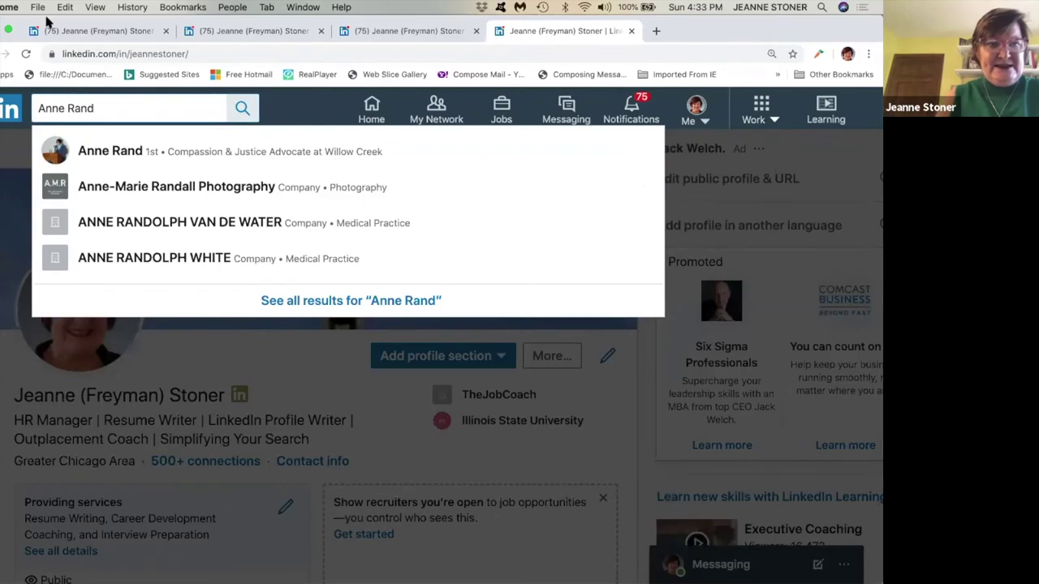
click(95, 161)
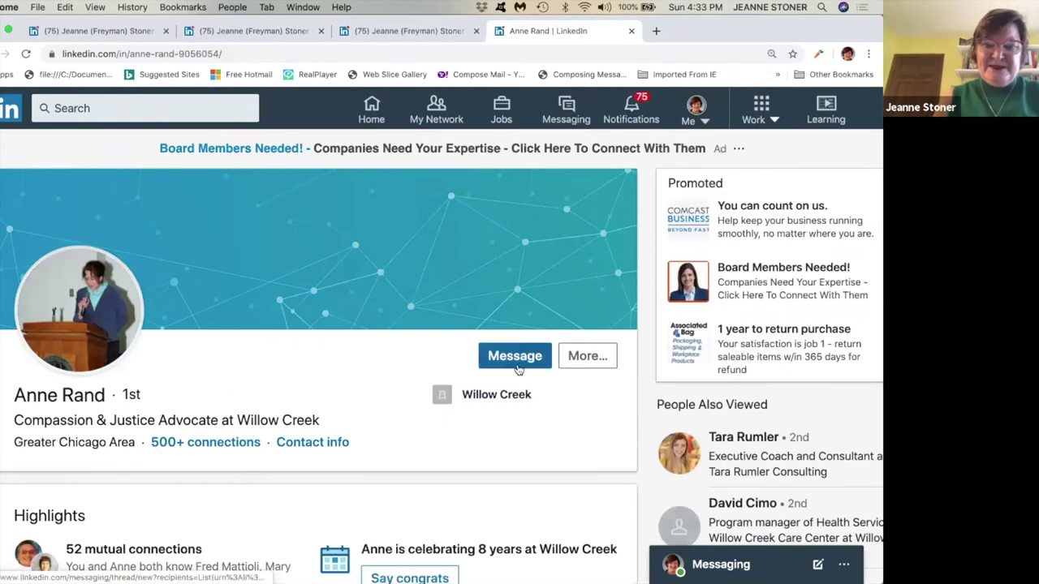
click(587, 357)
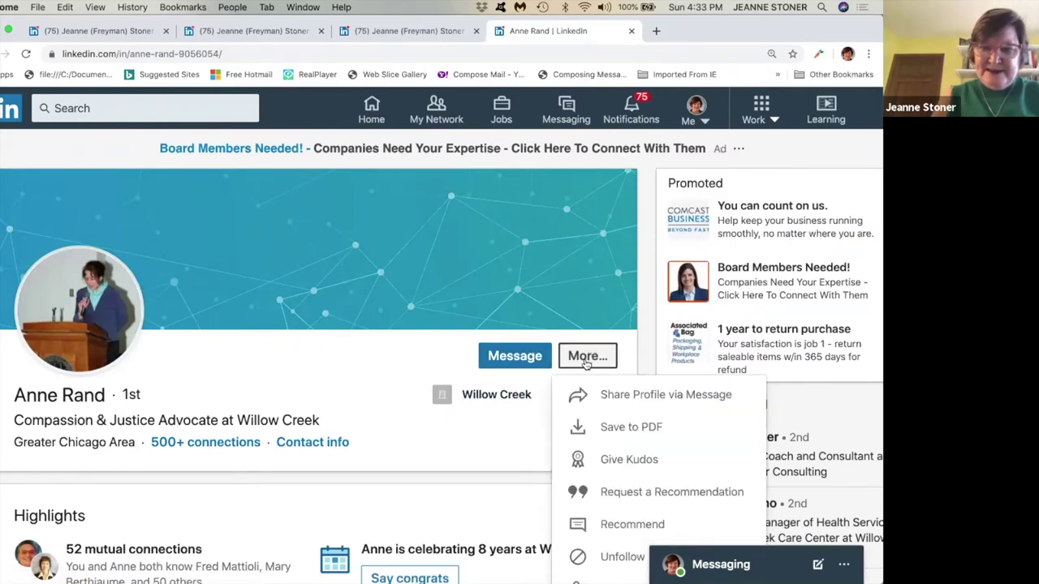
scroll(586, 363, down, 3)
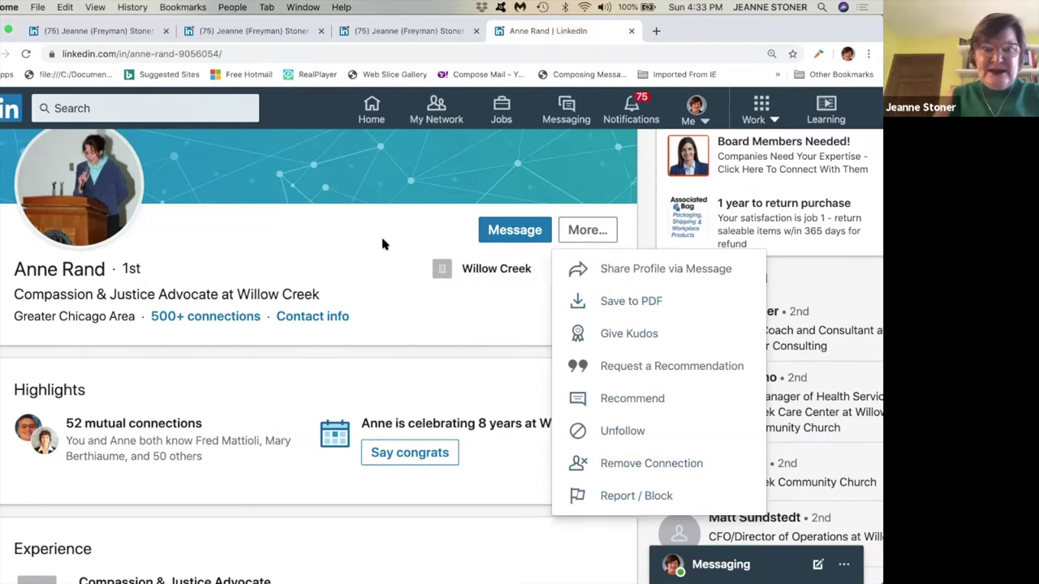
click(361, 203)
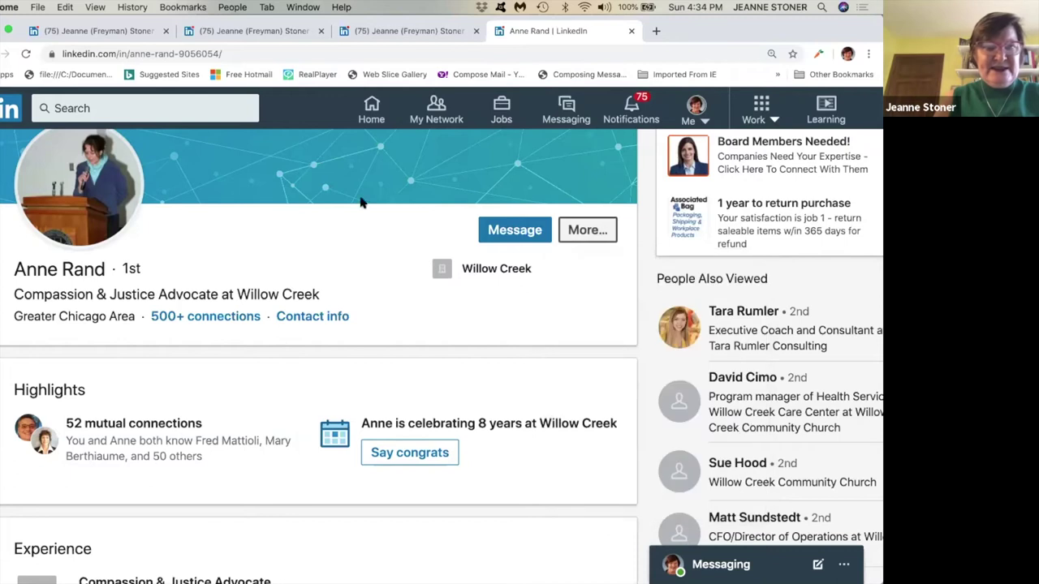
Type another connection's full name into the search box, fixing typos along the way.
click(139, 106)
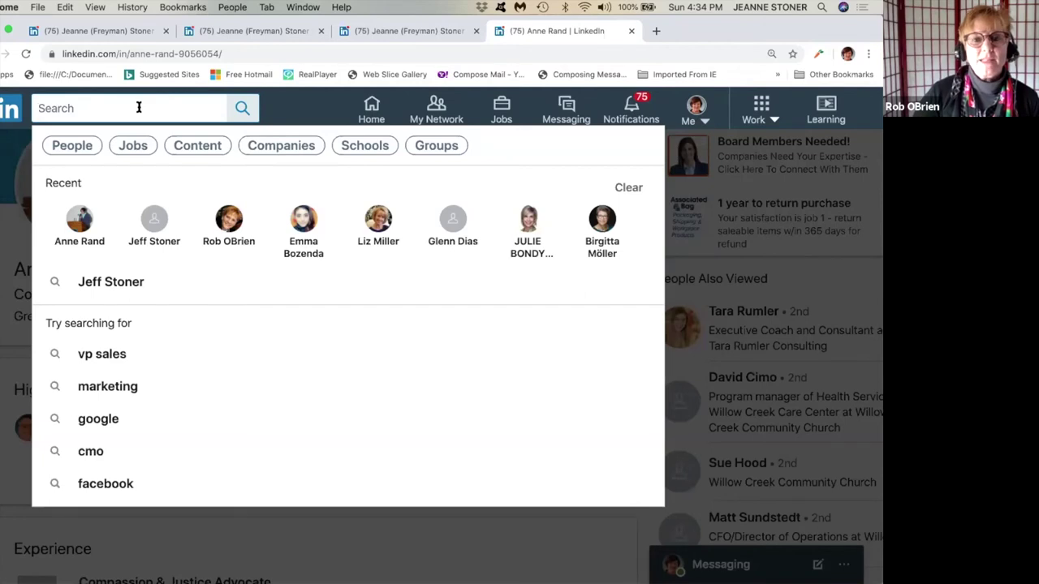
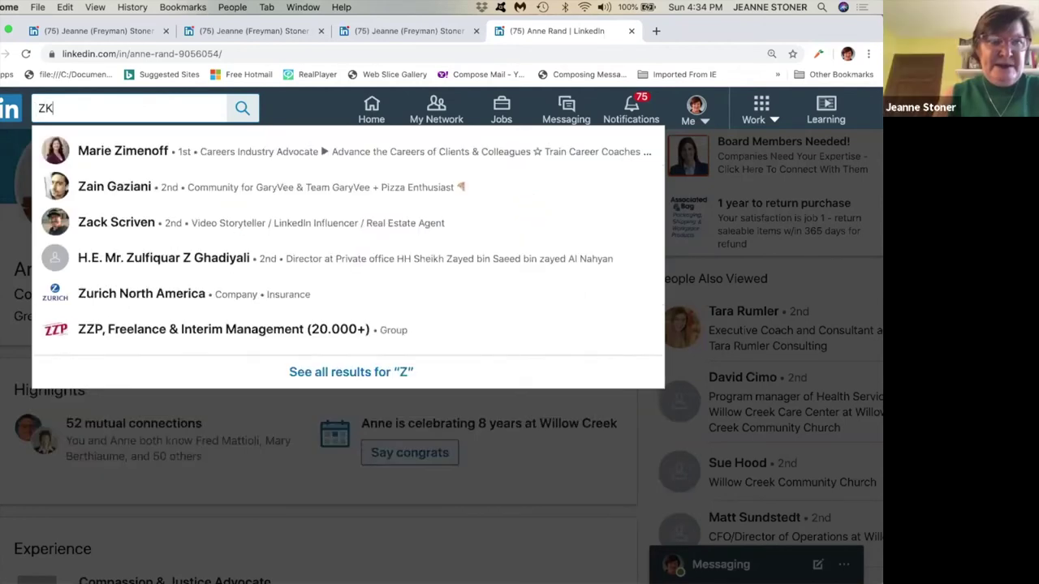
key(BackSpace)
key(BackSpace)
key(BackSpace)
key(BackSpace)
key(BackSpace)
key(BackSpace)
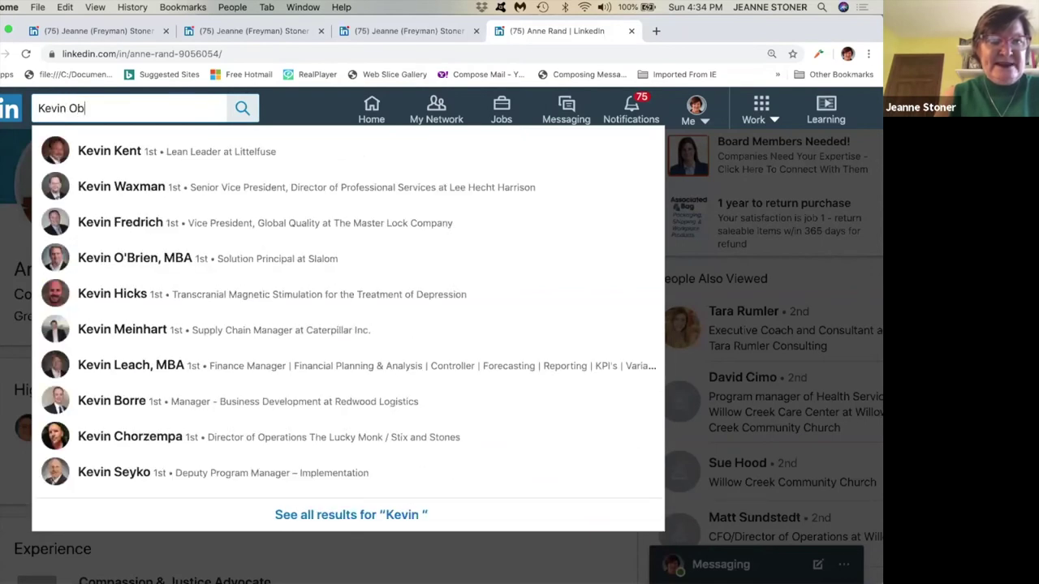
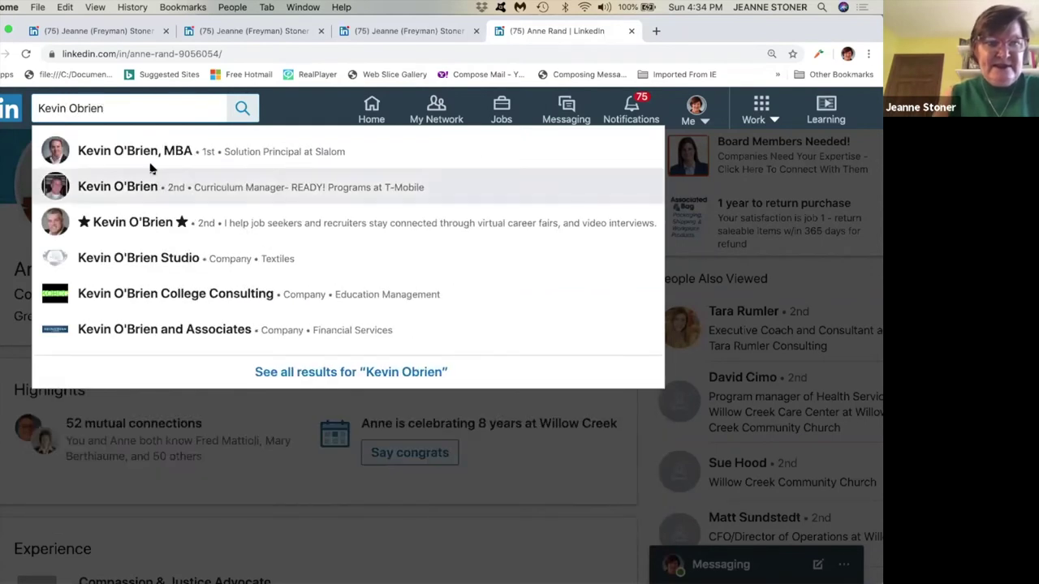
Replace the search text with a first name and open all People results for it.
drag(116, 108, 26, 96)
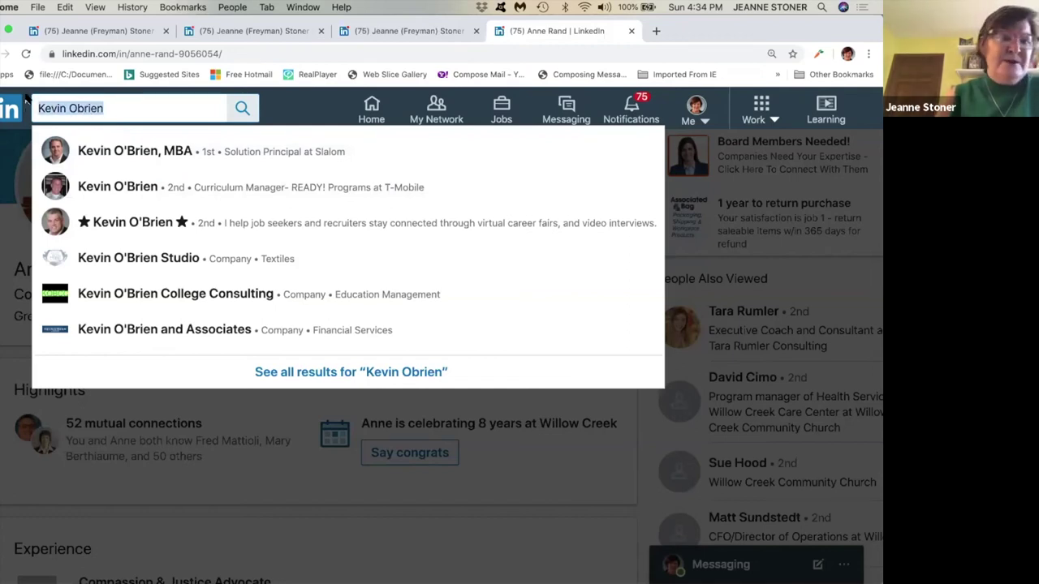
click(105, 113)
drag(105, 112, 27, 114)
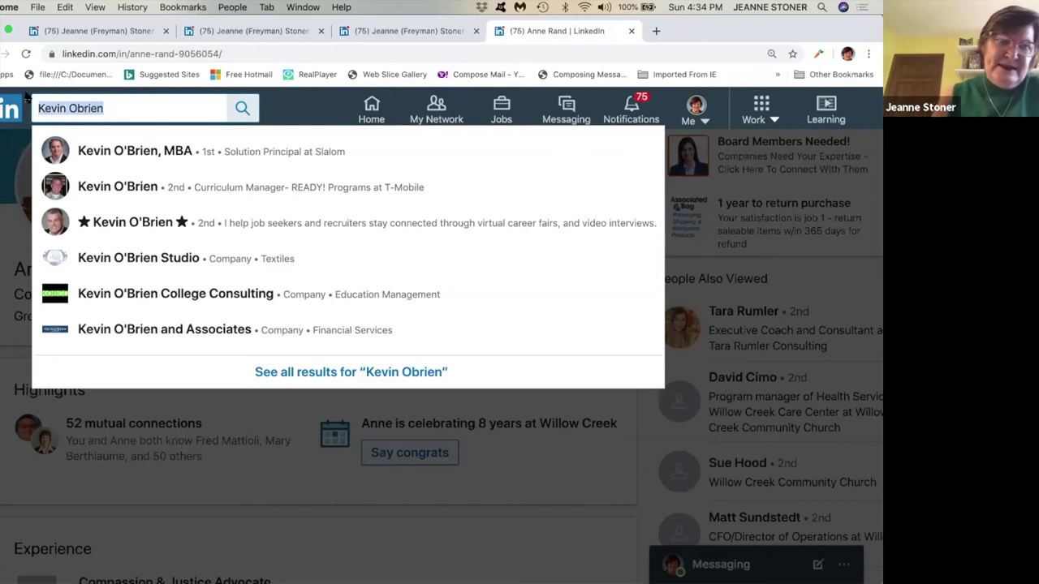
text(Jeff)
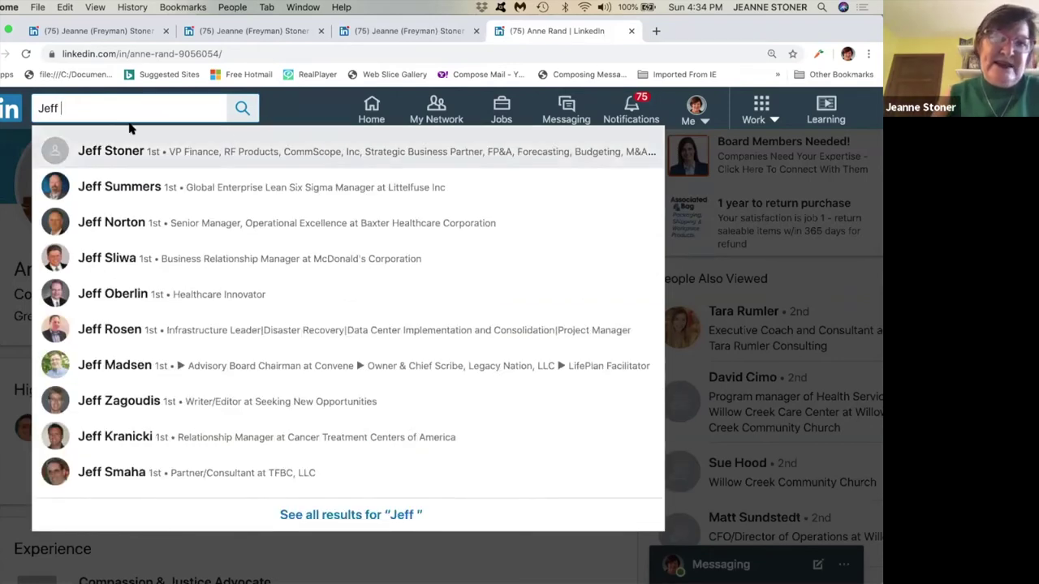
click(241, 110)
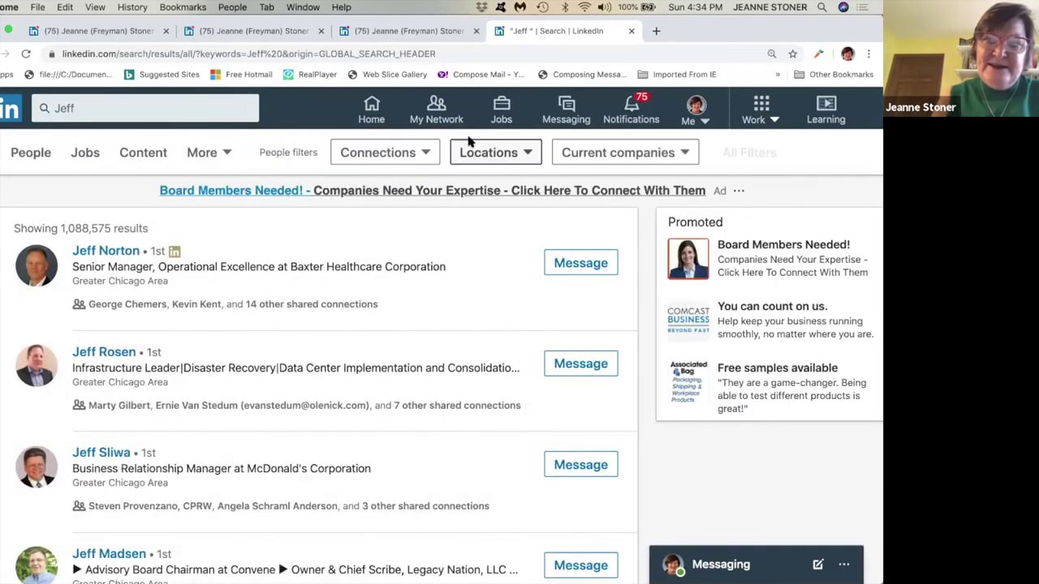
click(696, 114)
From your own profile, list the 1,000+ first-degree connections, then go back to the home feed.
click(607, 267)
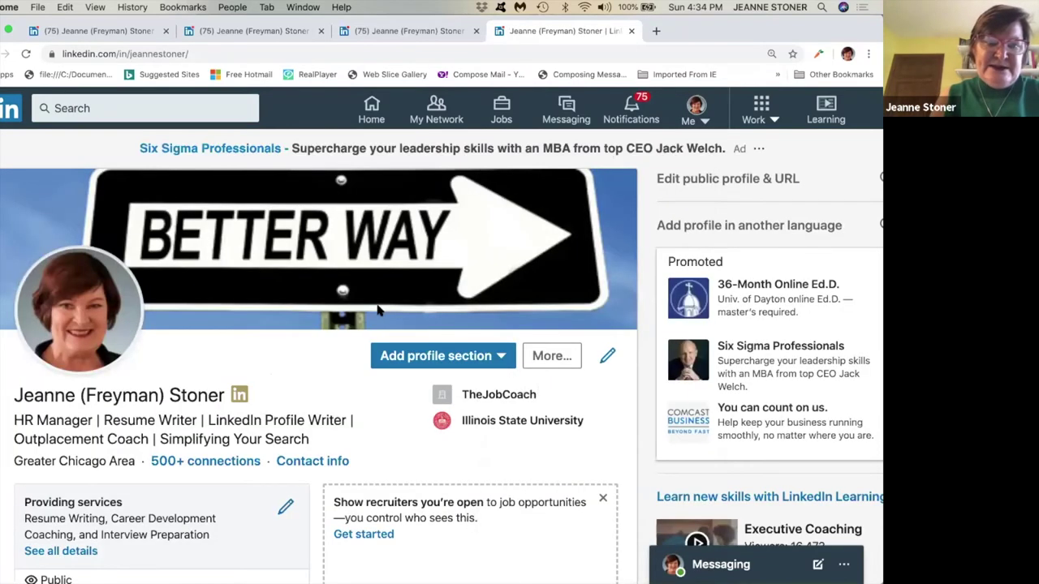
scroll(378, 317, down, 3)
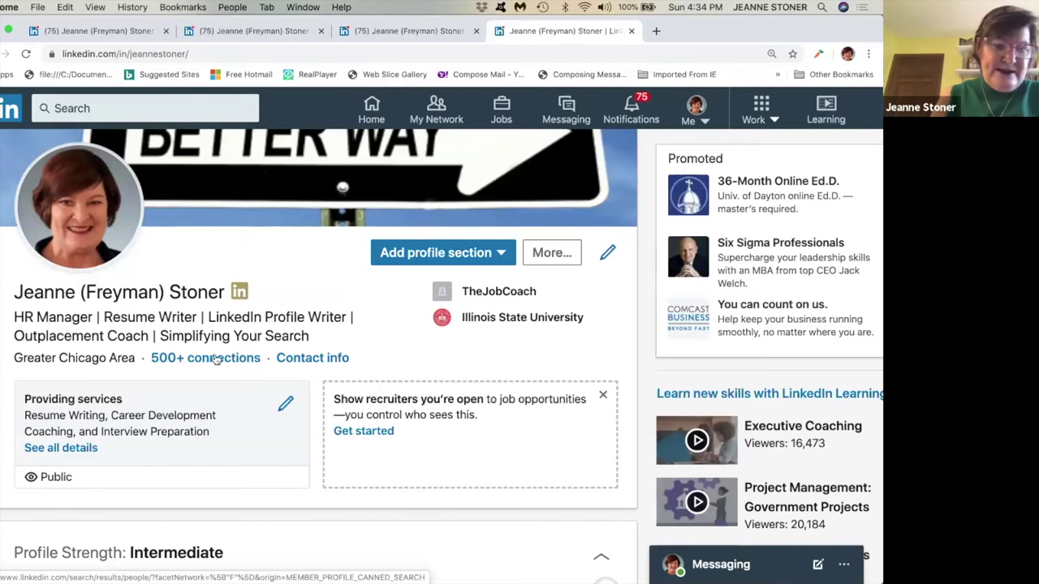
click(217, 359)
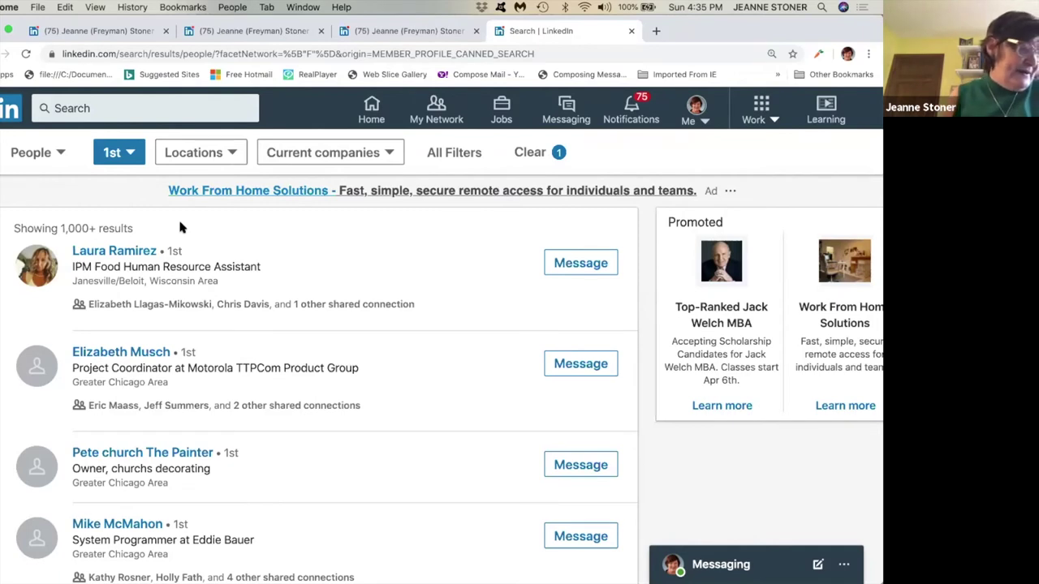
scroll(174, 310, up, 1)
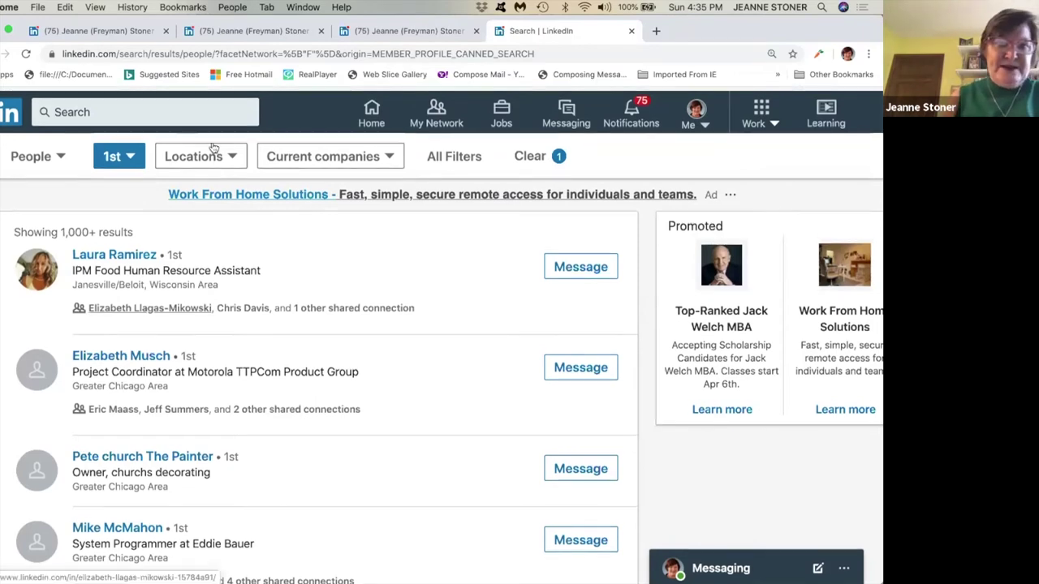
scroll(212, 148, down, 1)
click(372, 113)
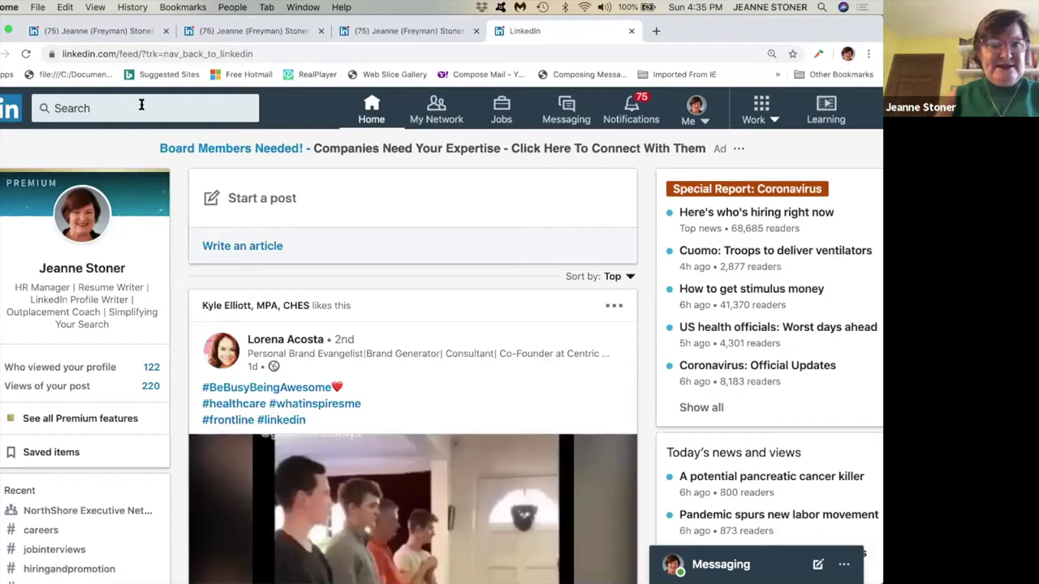
Open the Jobs page and scroll through recent searches, top-applicant picks and recommended jobs.
click(98, 107)
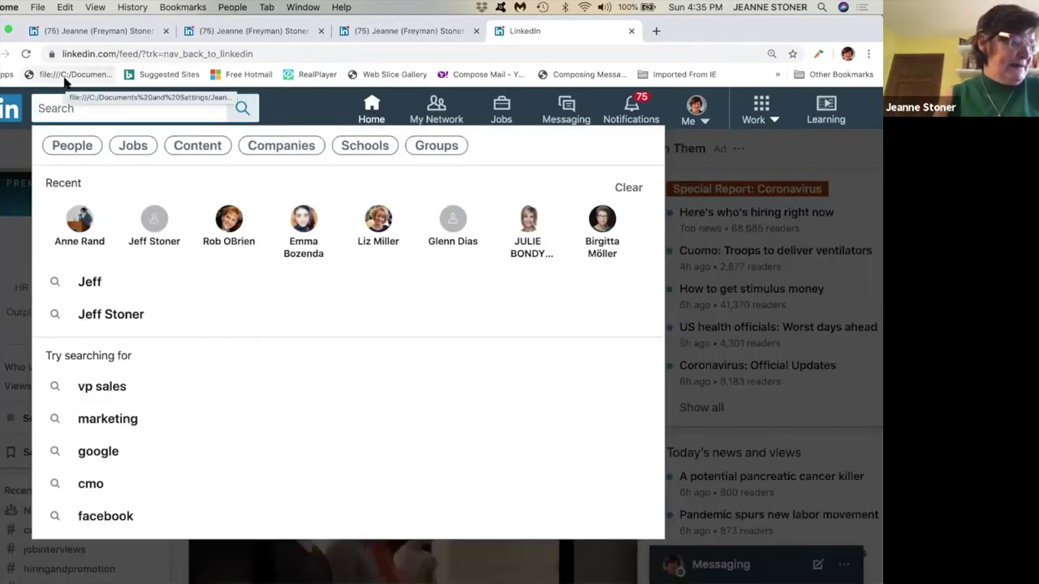
click(501, 109)
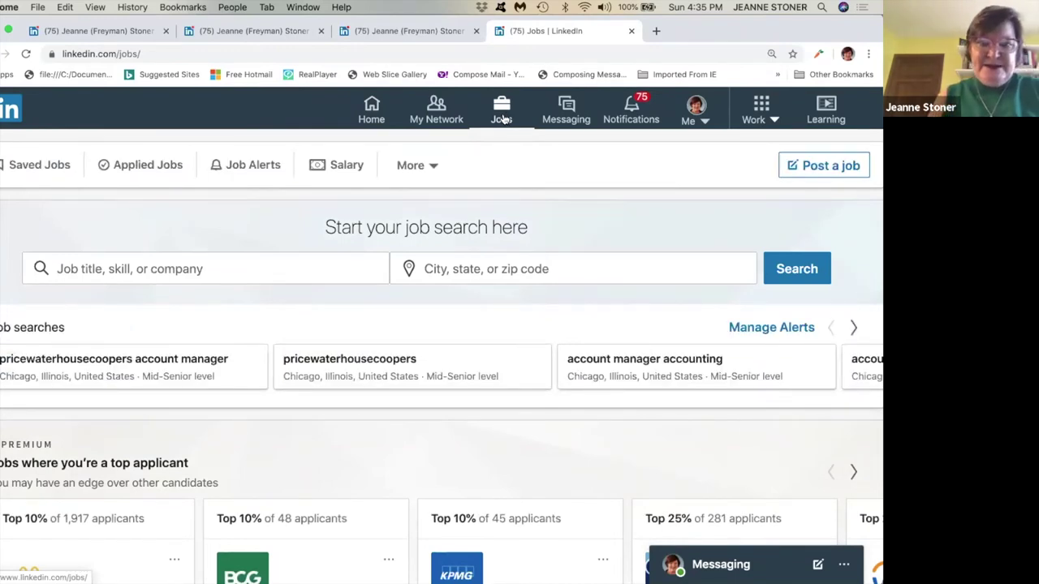
scroll(390, 380, down, 5)
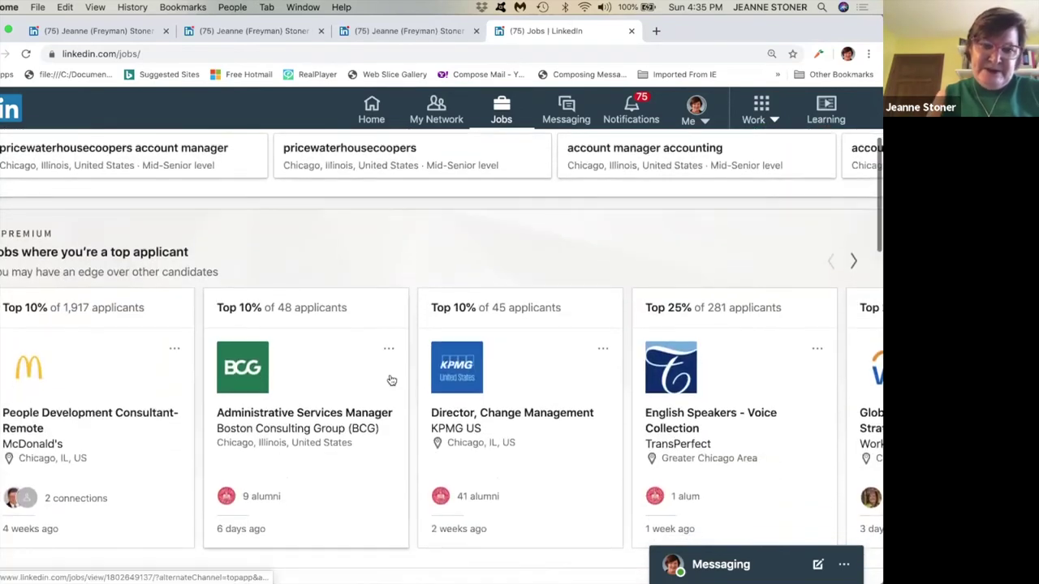
scroll(390, 380, down, 3)
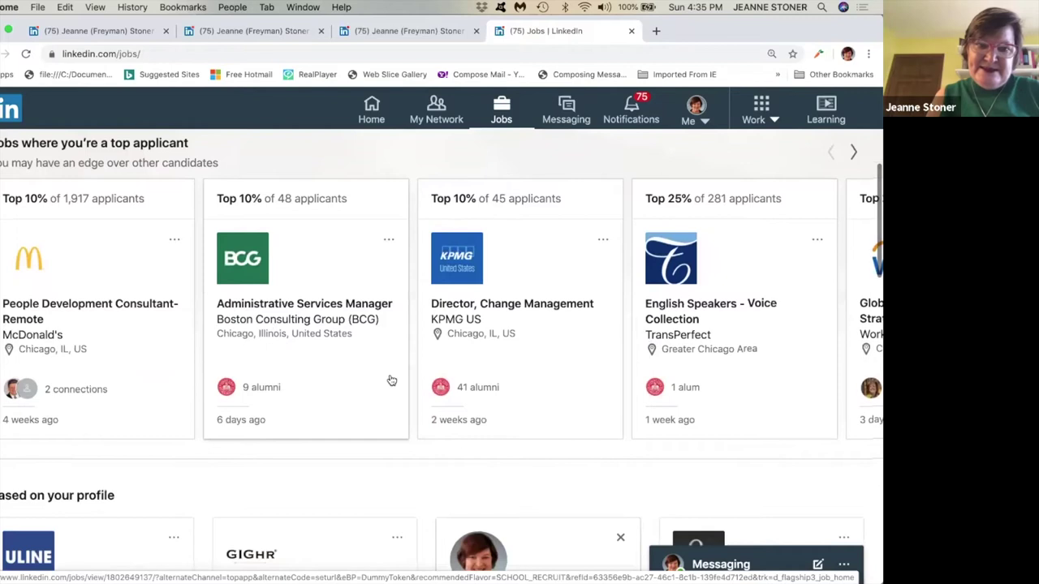
scroll(391, 379, down, 5)
scroll(391, 379, down, 3)
scroll(390, 378, up, 15)
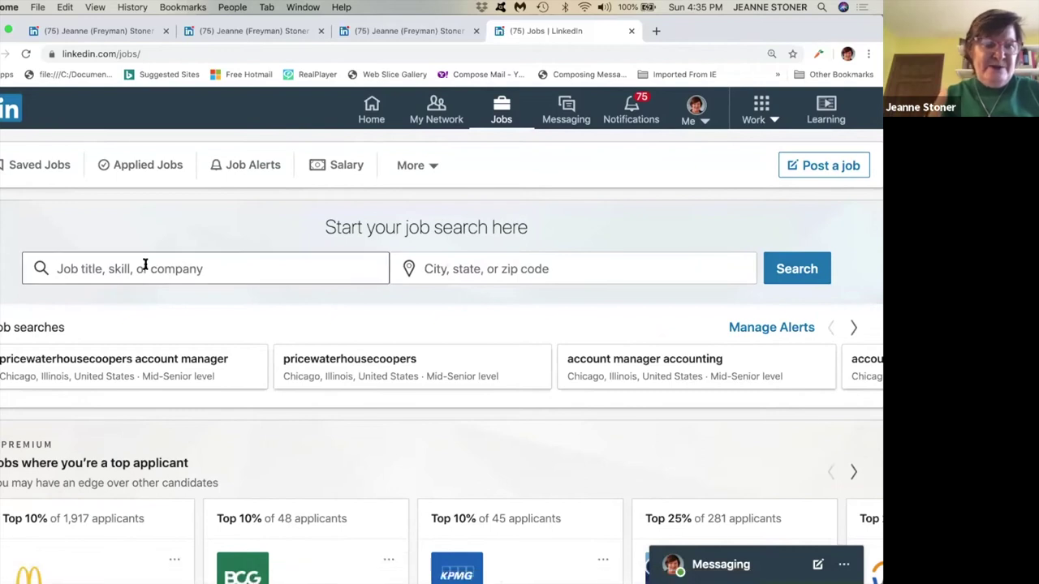
Search jobs for 'Human Resource Manager' with location Chicago, Illinois, United States.
click(144, 268)
text(Hu)
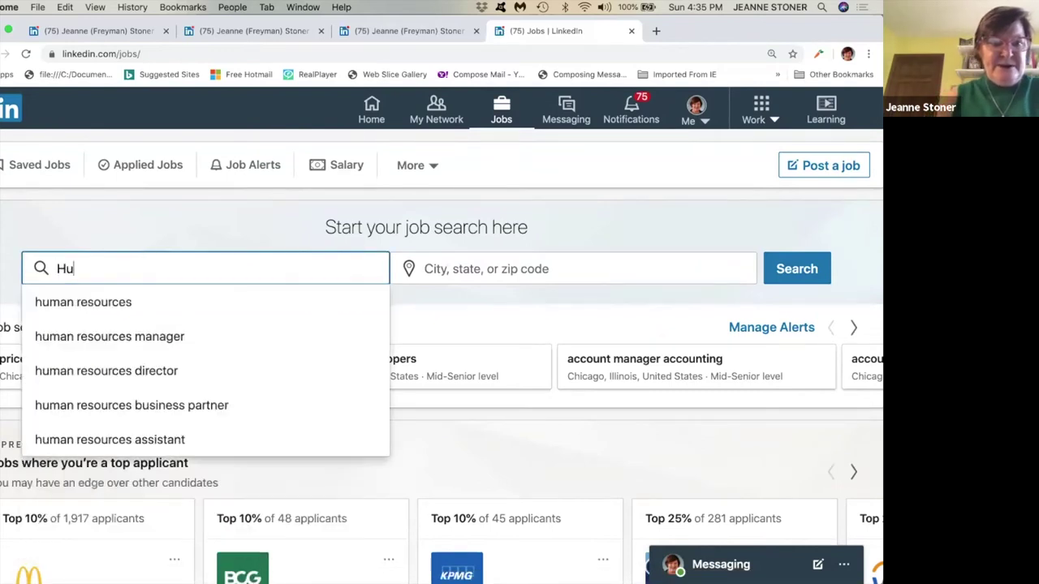
text(man Resourc)
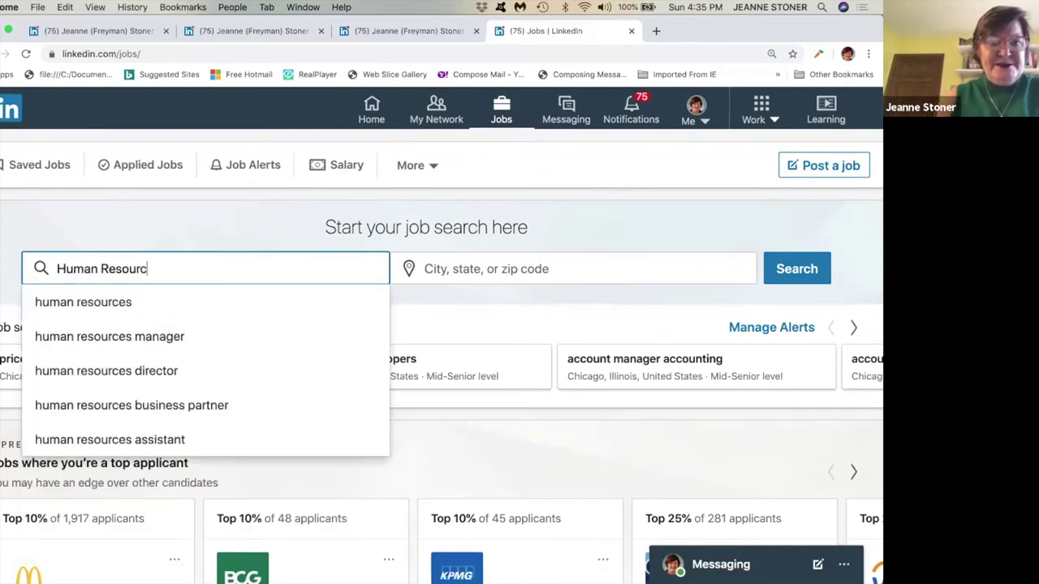
text(e Manager)
click(455, 271)
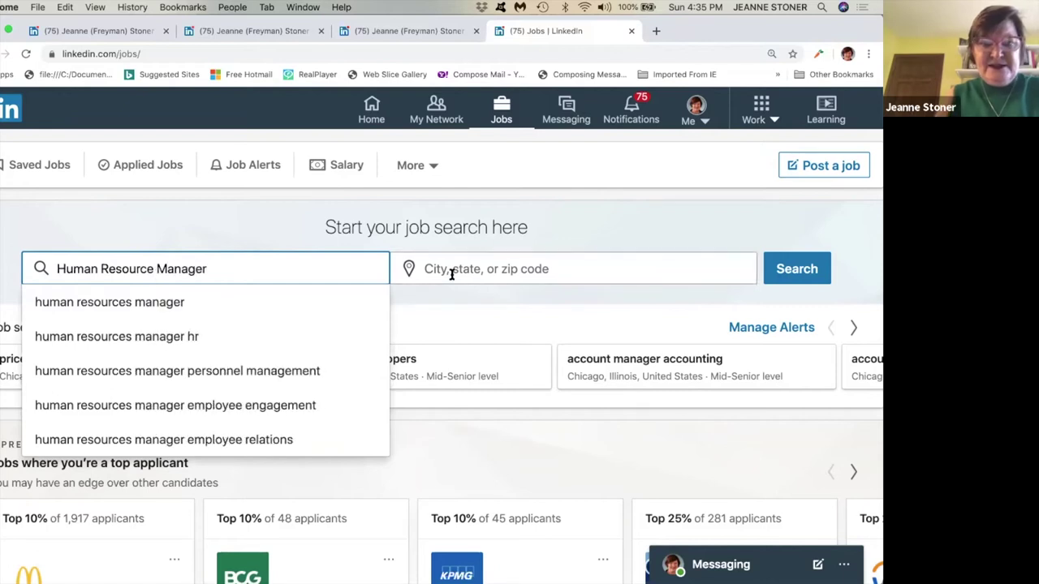
text(Cric)
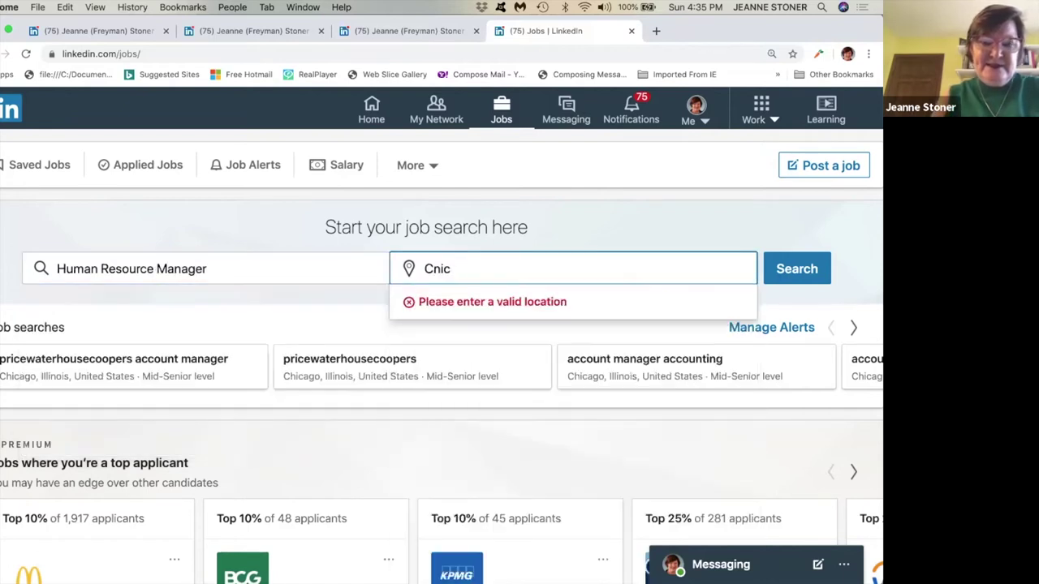
key(BackSpace)
key(BackSpace)
key(BackSpace)
text(jhica)
key(BackSpace)
key(BackSpace)
key(BackSpace)
key(BackSpace)
key(BackSpace)
text(hicago, IL)
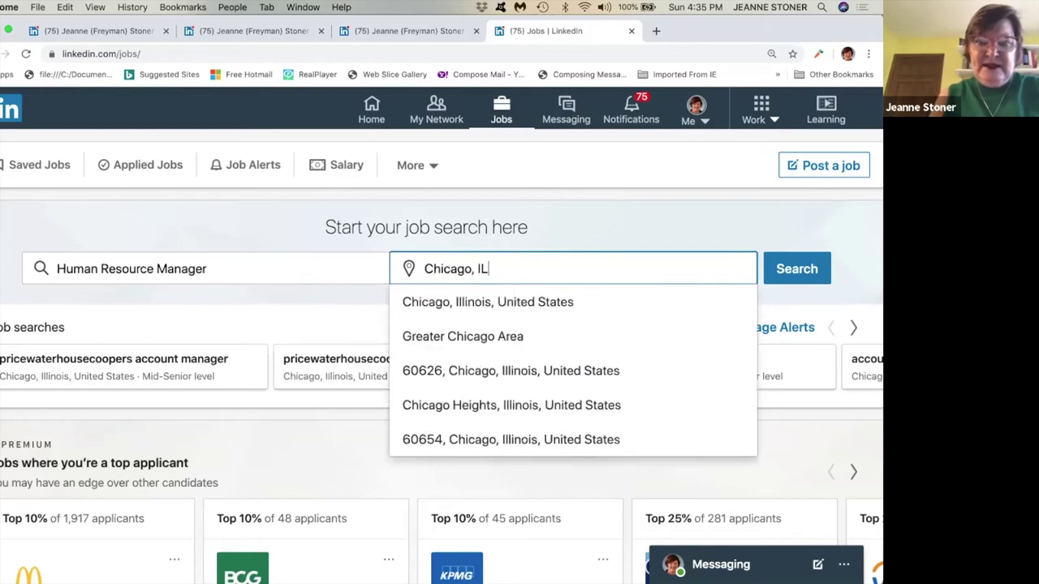
click(476, 309)
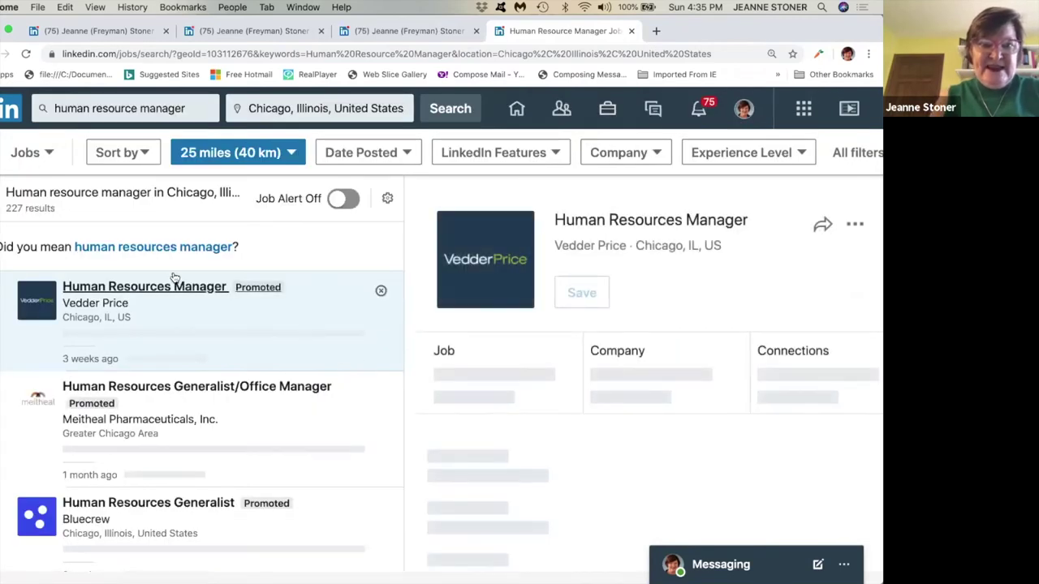
Open the Vedder Price Human Resources Manager posting from the results list.
scroll(173, 278, down, 1)
scroll(167, 313, up, 1)
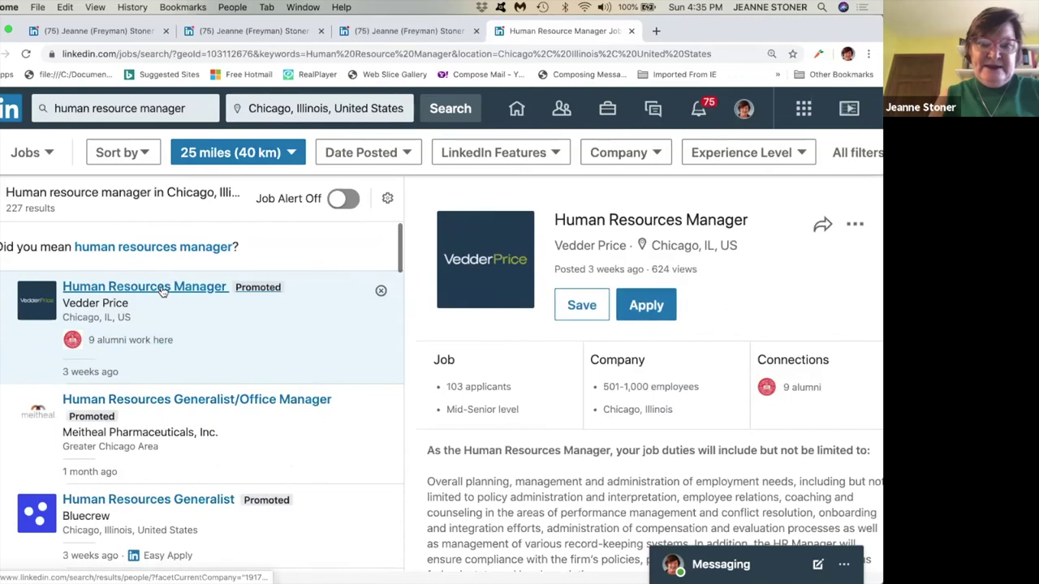
click(162, 290)
Read through the posting's full details, including 103 applicants and 624 views, then return to the top.
scroll(471, 346, right, 1)
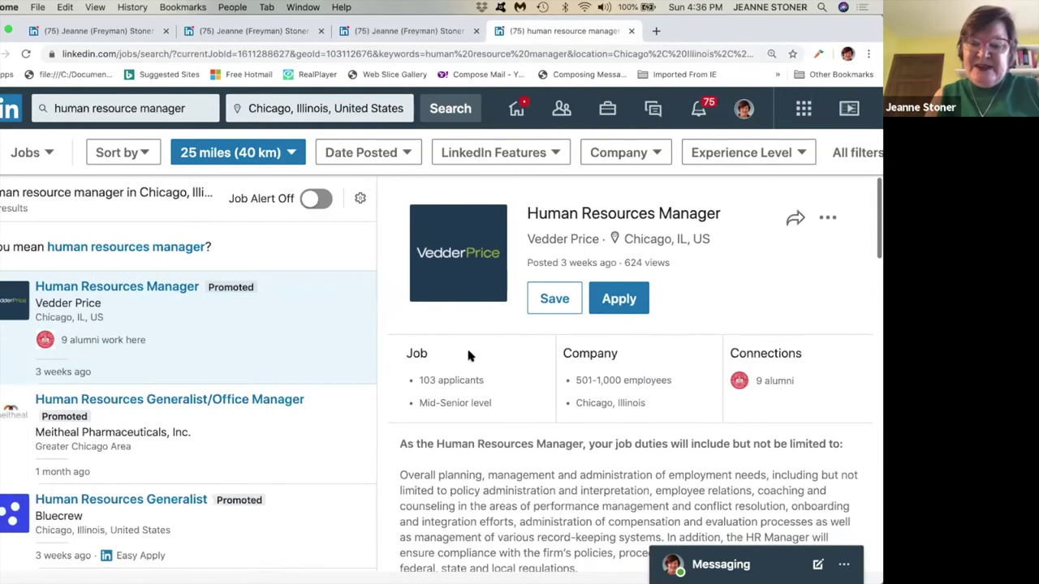
scroll(468, 354, down, 1)
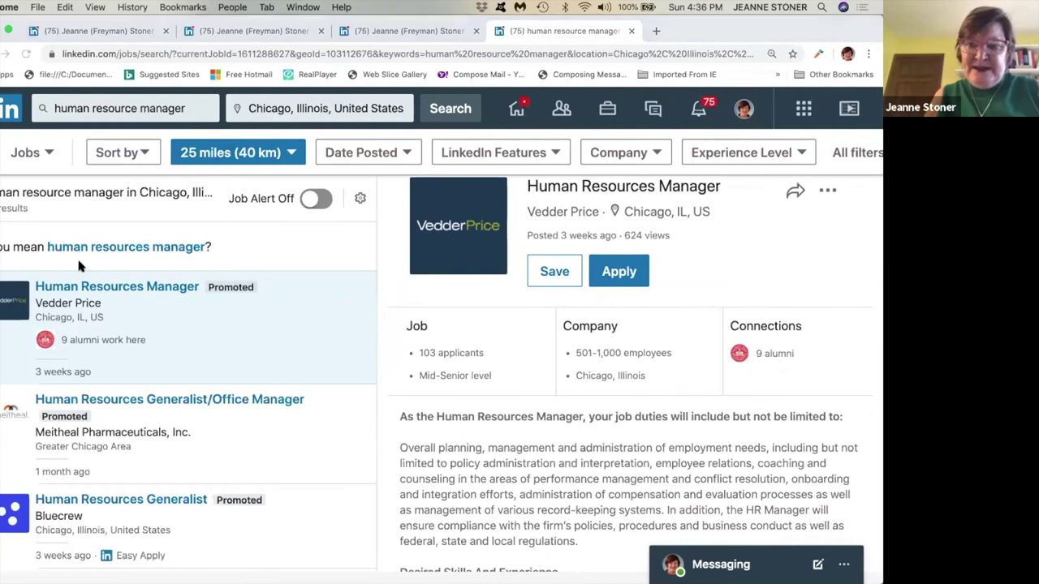
scroll(492, 417, down, 8)
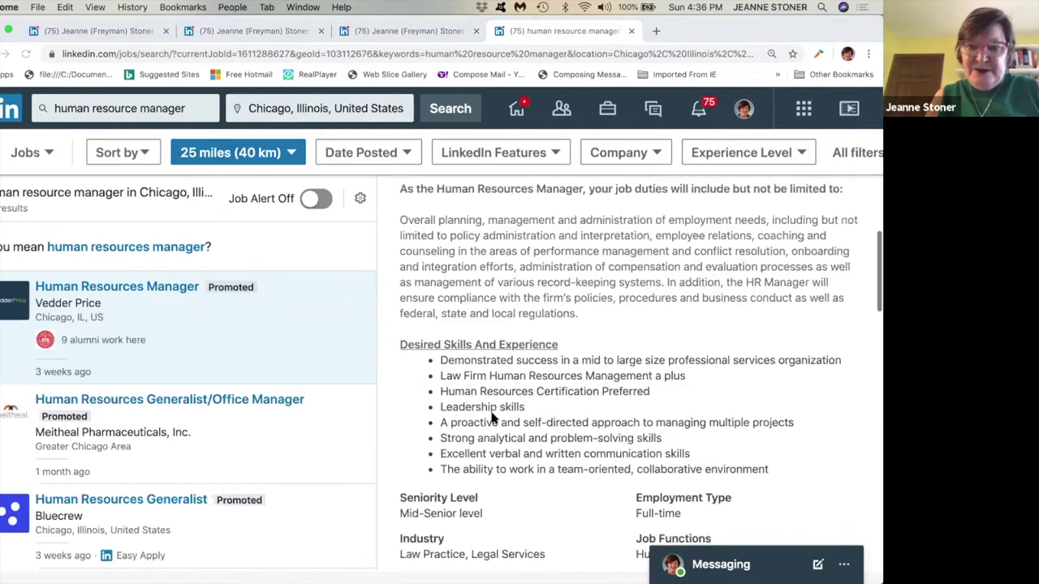
scroll(490, 414, down, 11)
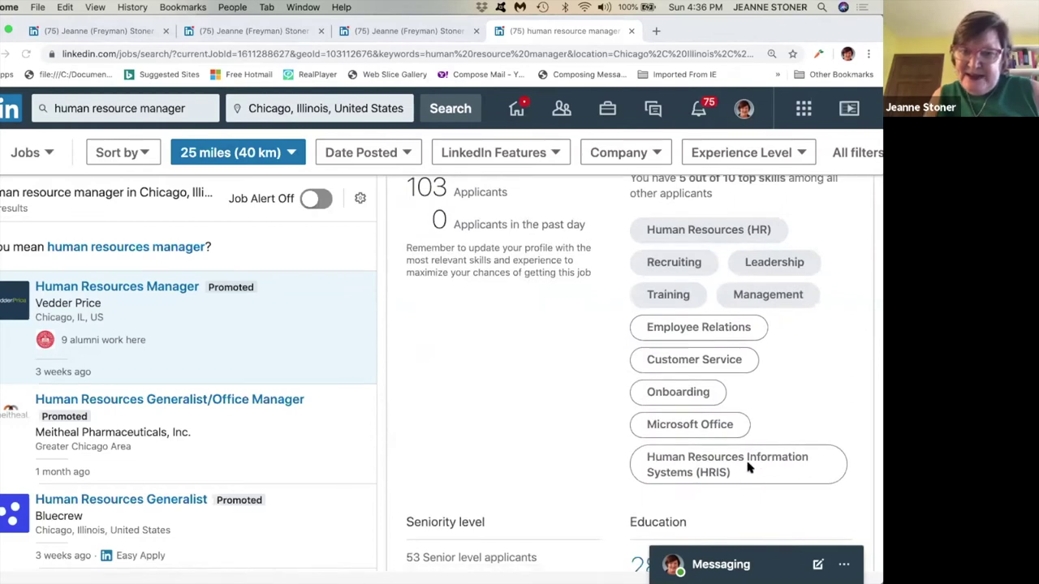
scroll(747, 464, down, 10)
scroll(747, 464, up, 3)
scroll(746, 463, up, 1)
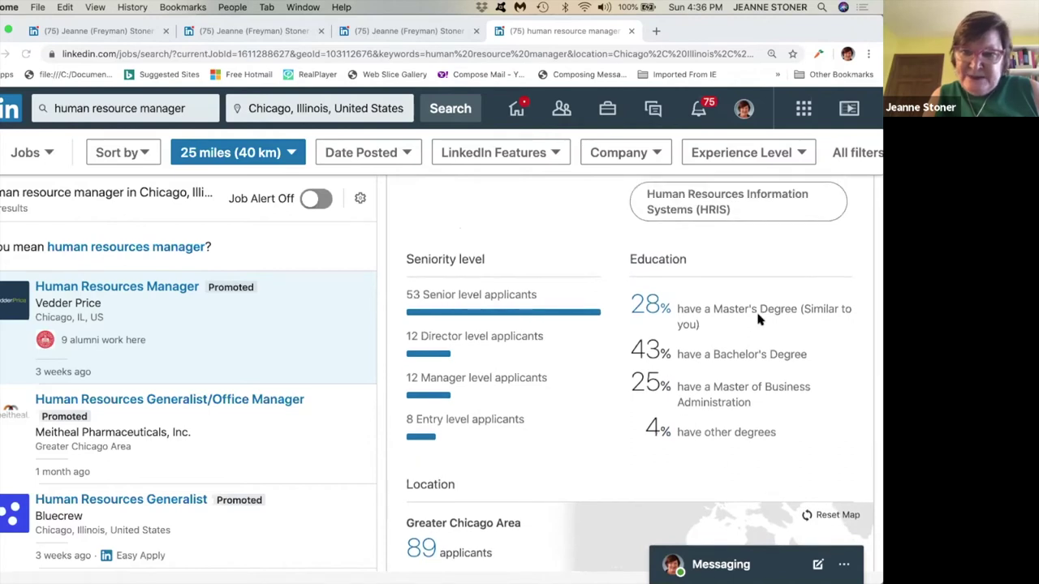
scroll(680, 394, down, 12)
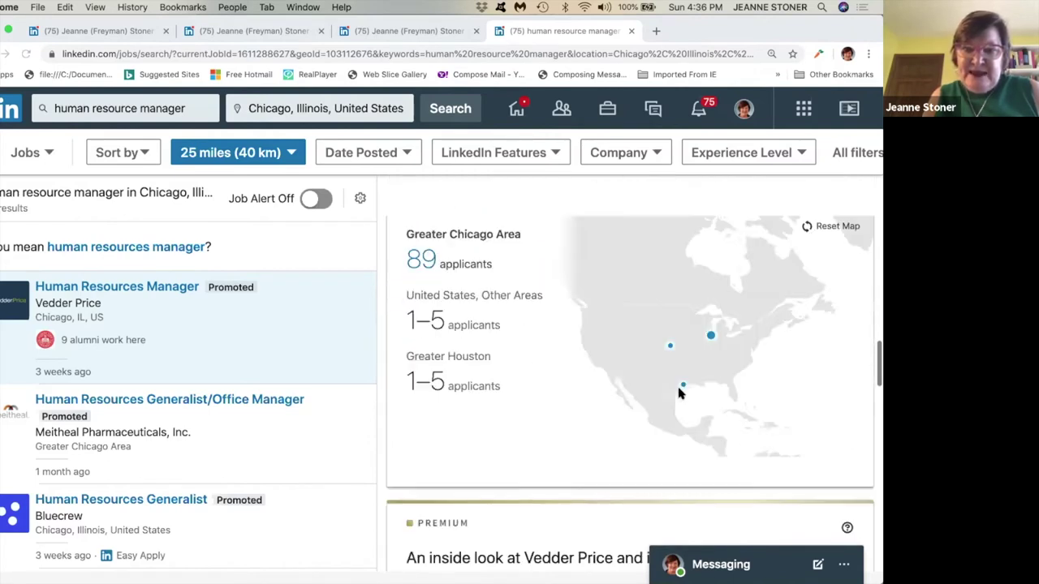
scroll(679, 393, down, 5)
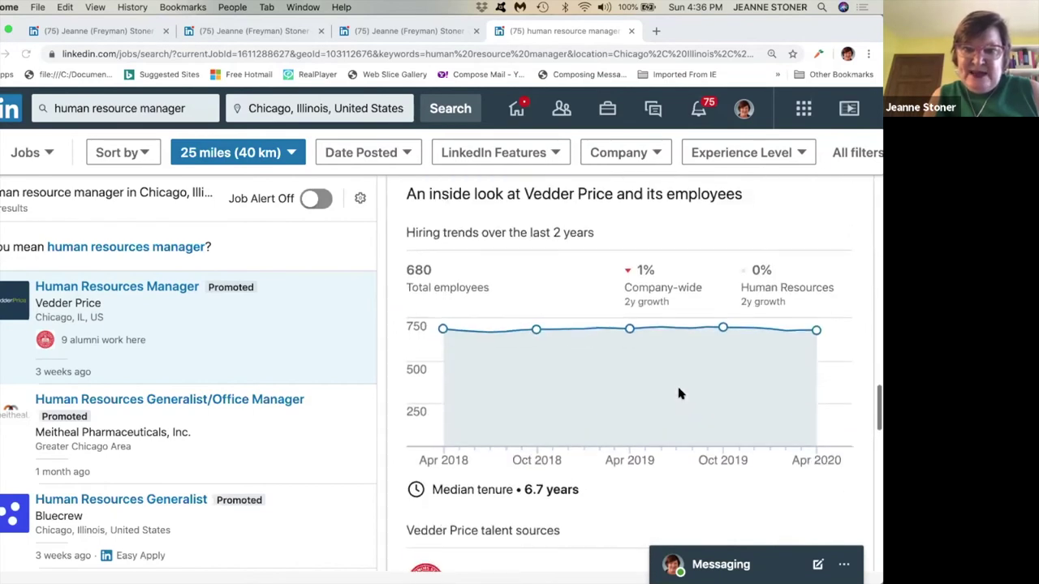
scroll(679, 393, down, 4)
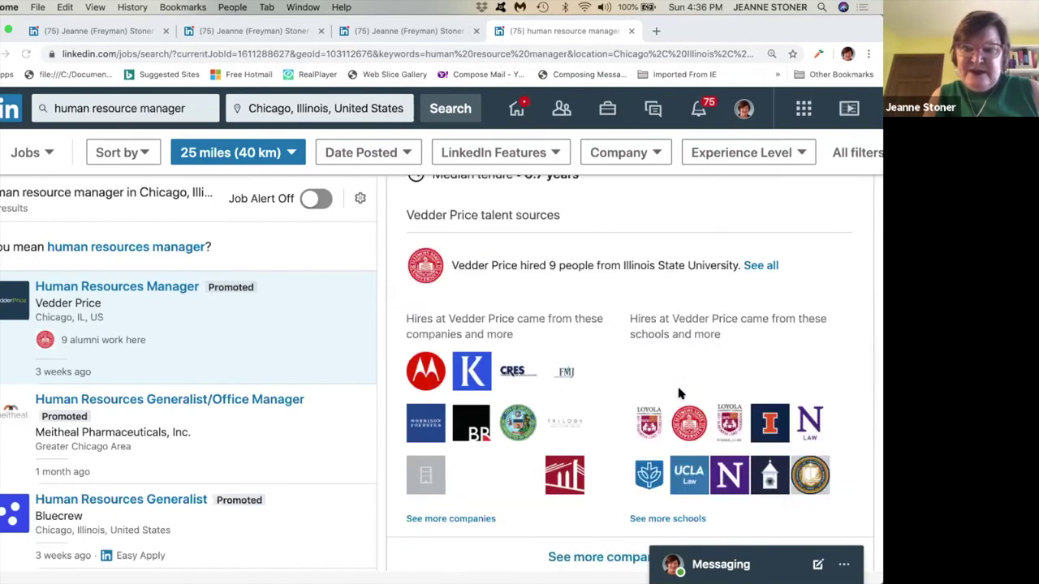
scroll(679, 394, up, 15)
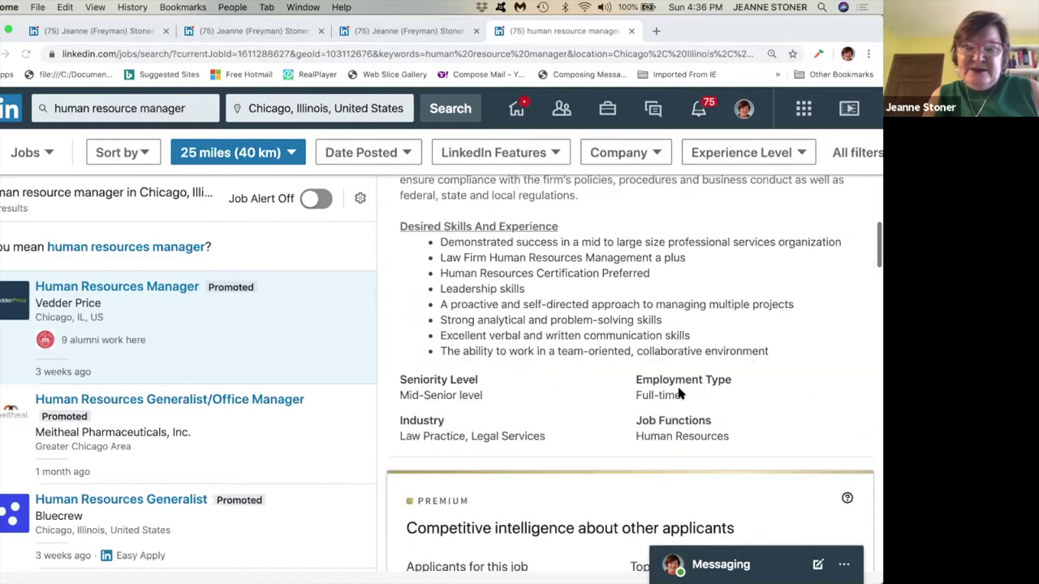
scroll(680, 393, up, 5)
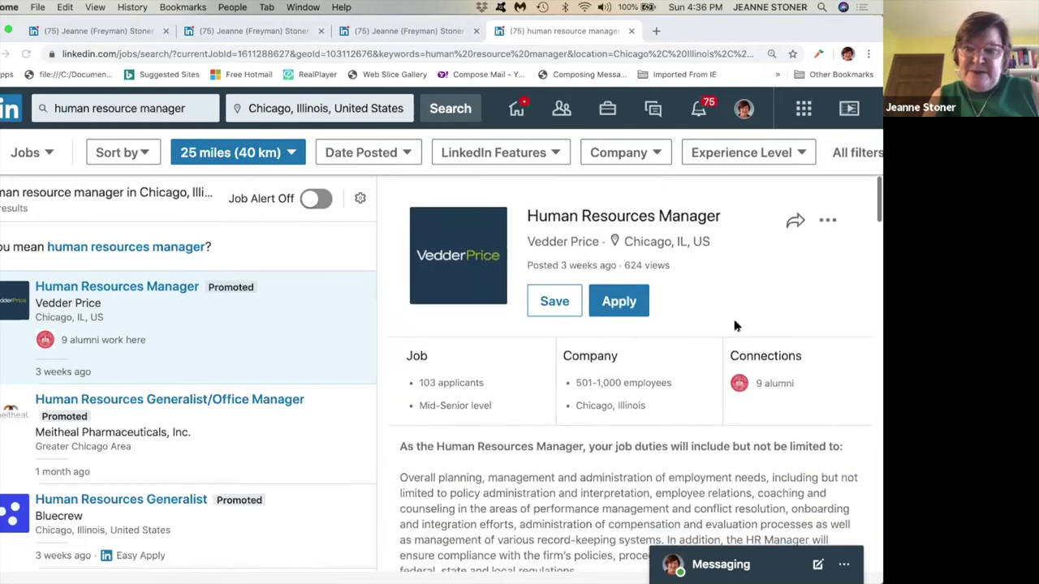
scroll(735, 325, down, 1)
scroll(735, 326, up, 1)
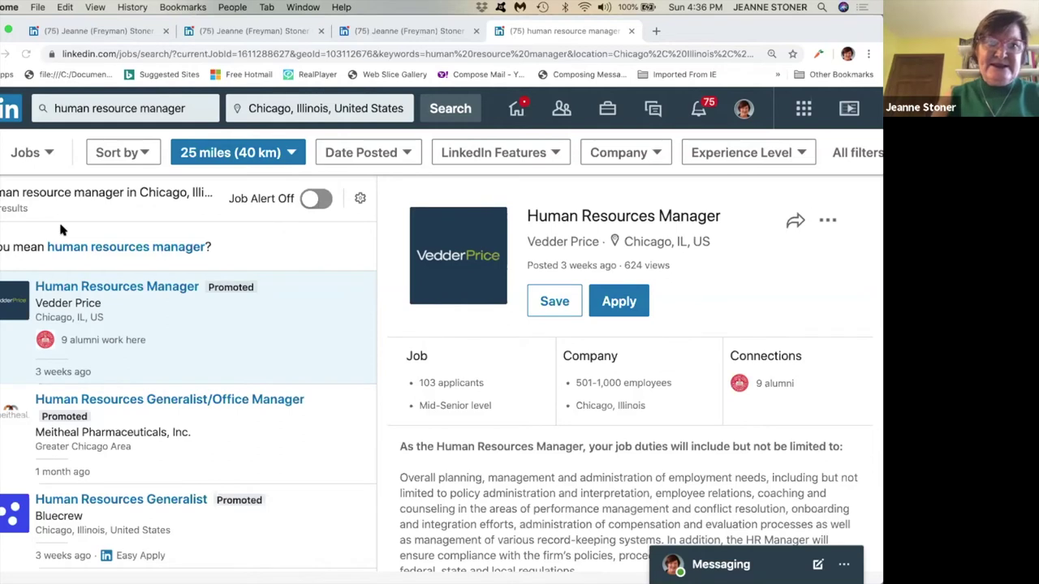
Review the result sorting, search distance and Date Posted filter options.
click(148, 154)
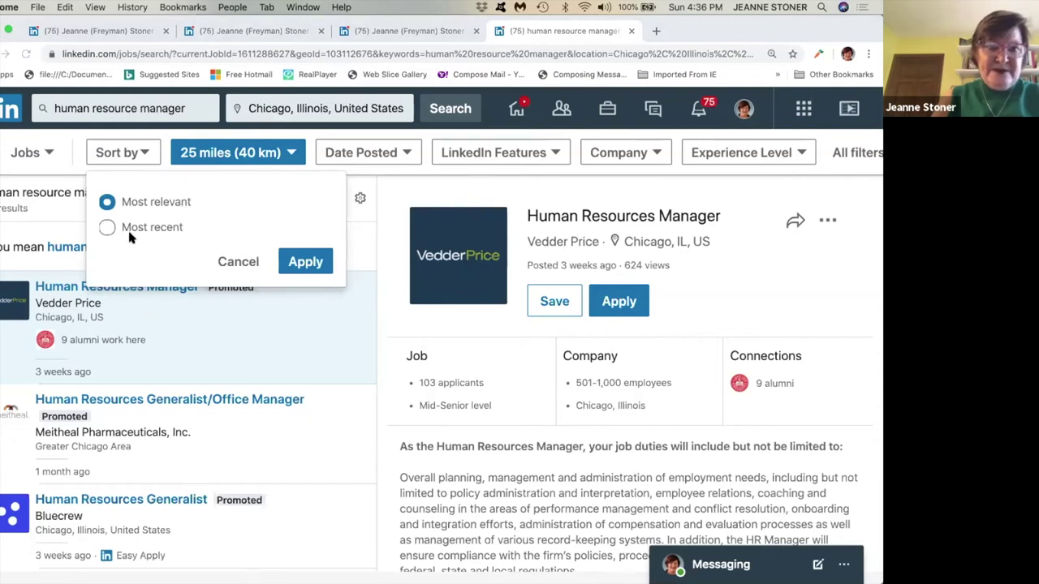
click(290, 153)
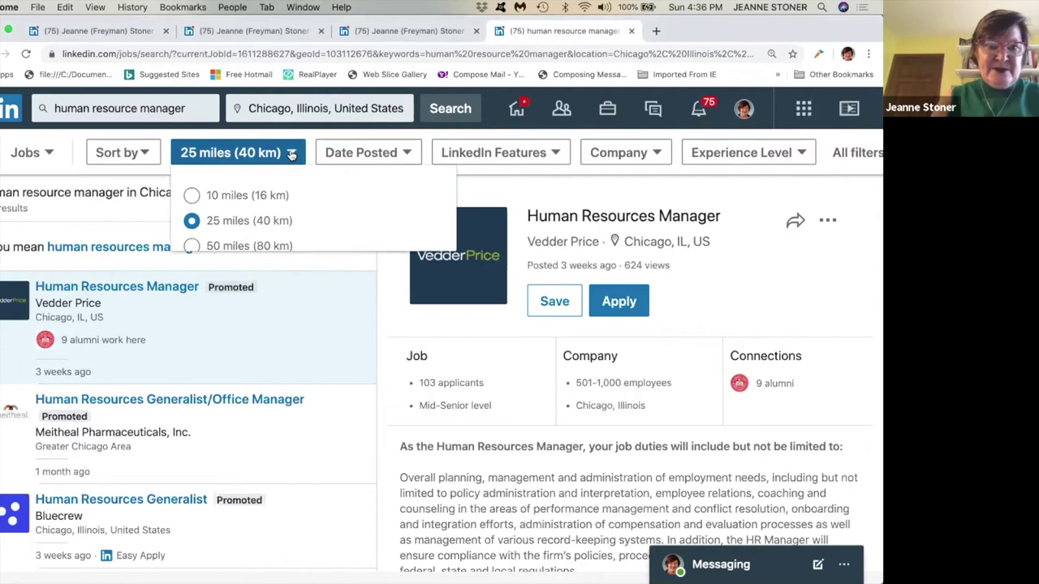
scroll(284, 199, down, 1)
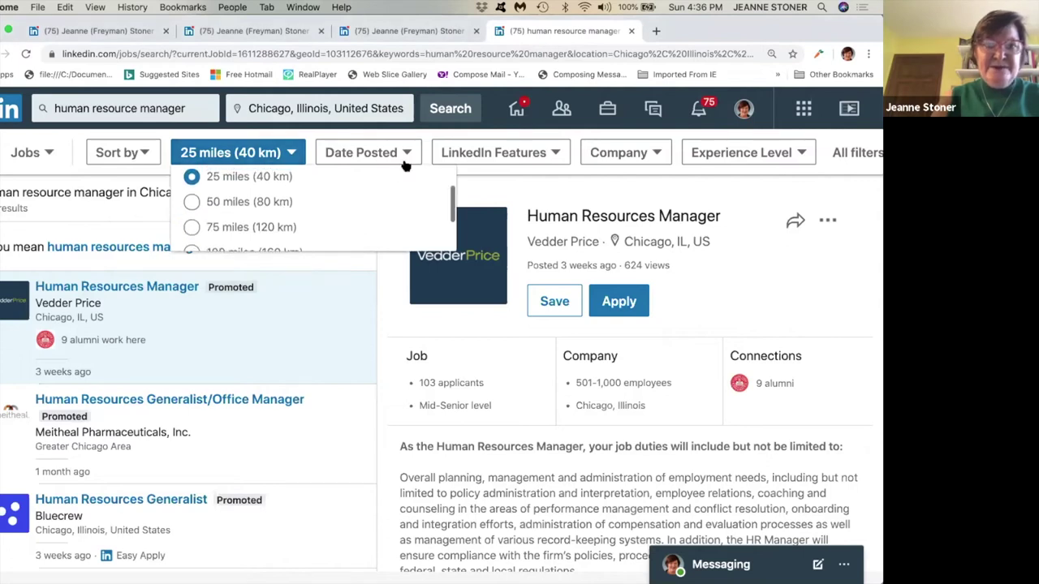
click(406, 160)
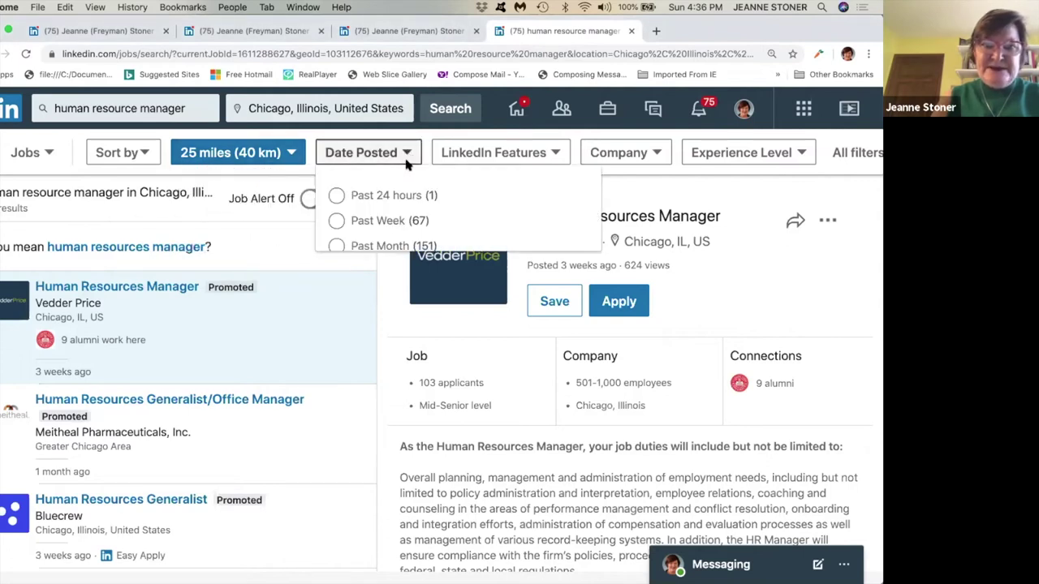
scroll(408, 167, down, 1)
scroll(408, 166, up, 1)
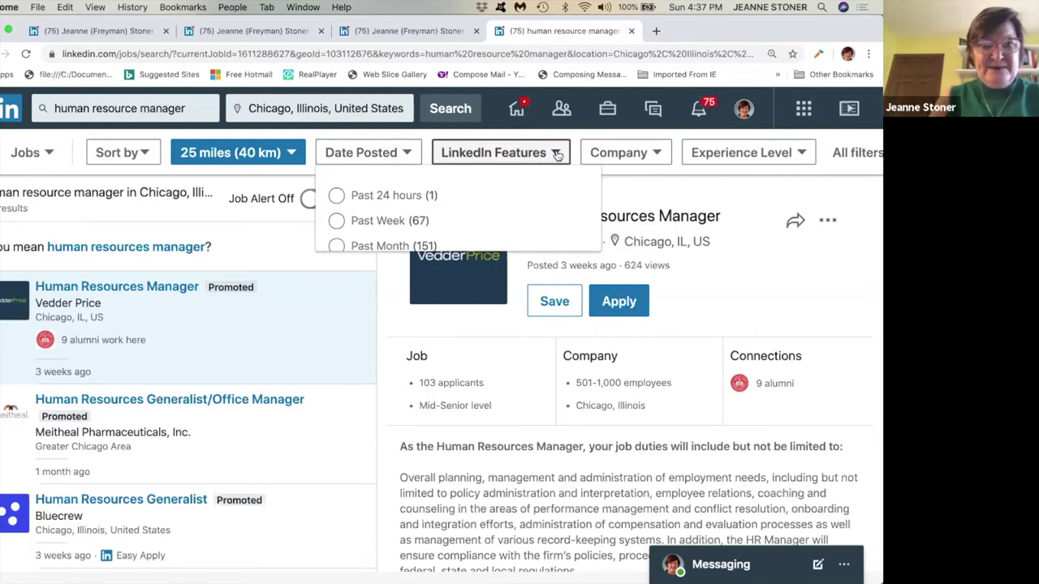
Browse the LinkedIn Features, Company and Experience Level filter lists without applying any.
click(557, 155)
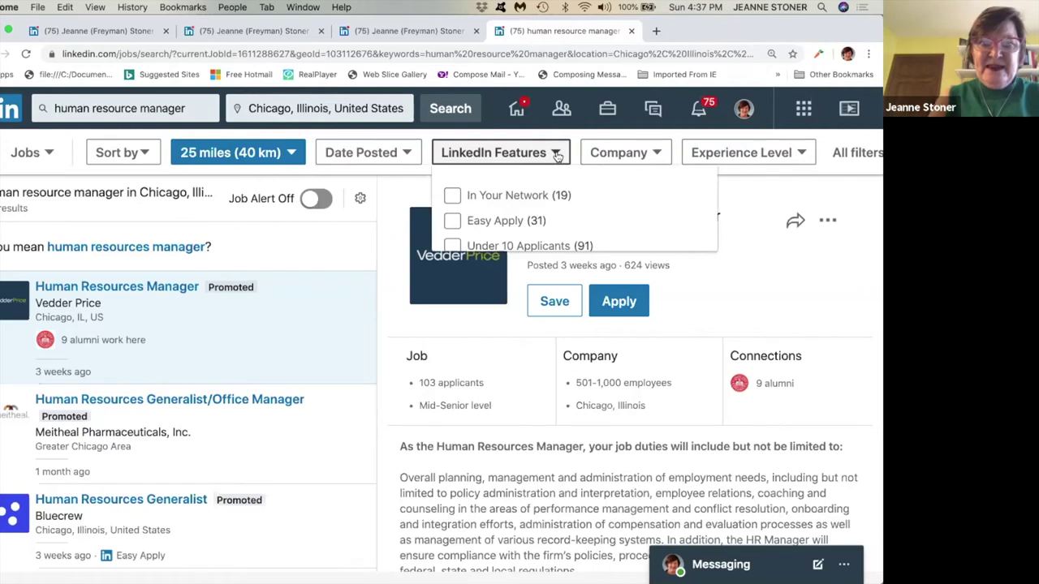
scroll(483, 207, down, 1)
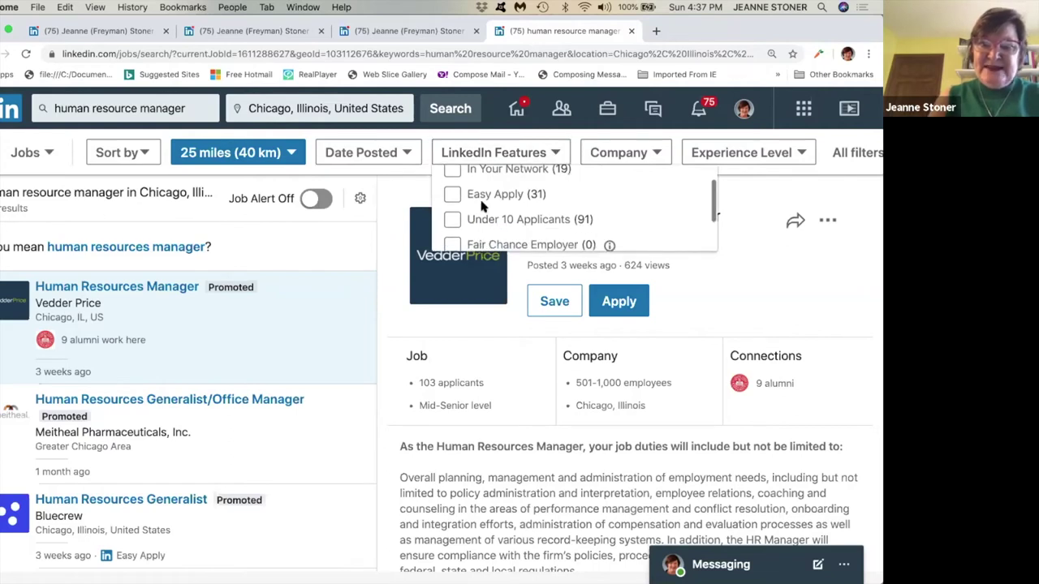
scroll(479, 208, down, 1)
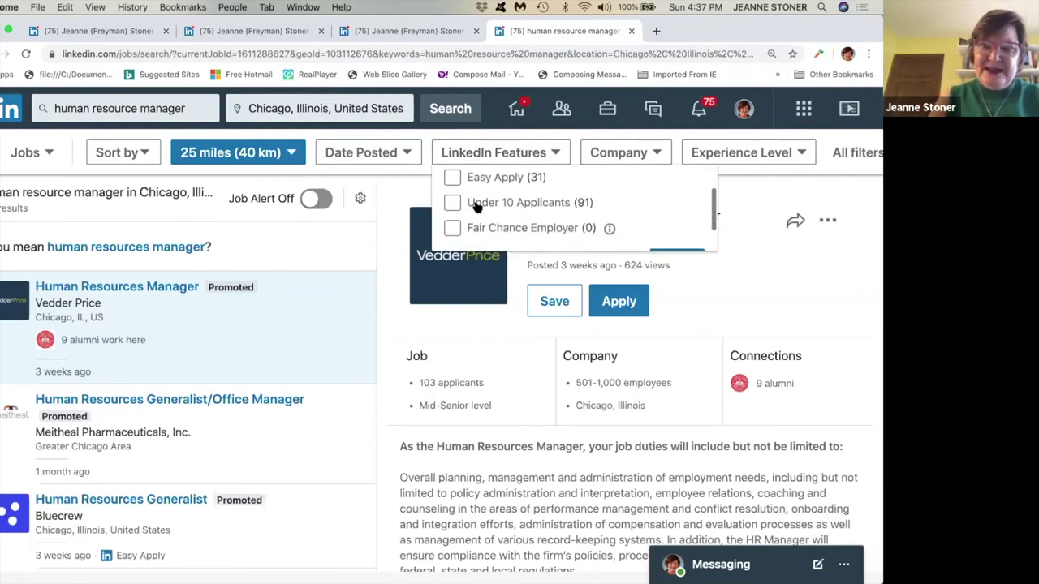
click(664, 152)
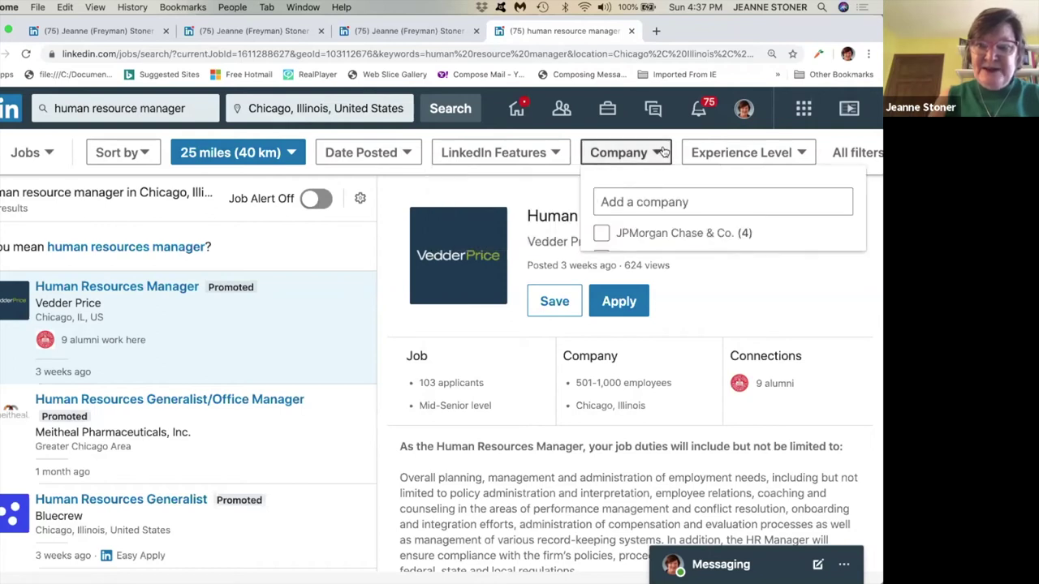
scroll(651, 224, down, 2)
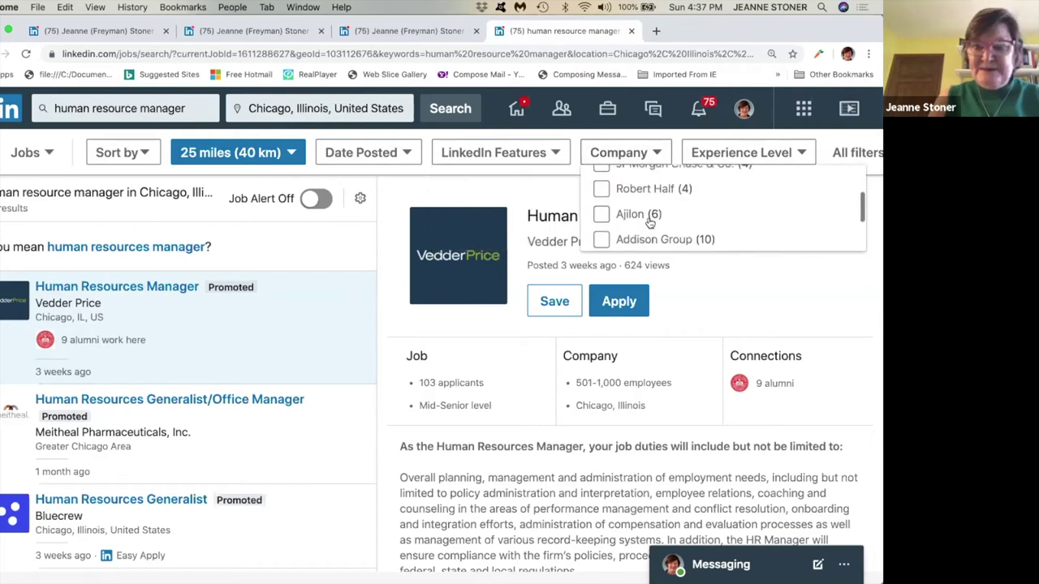
scroll(649, 223, down, 1)
click(779, 153)
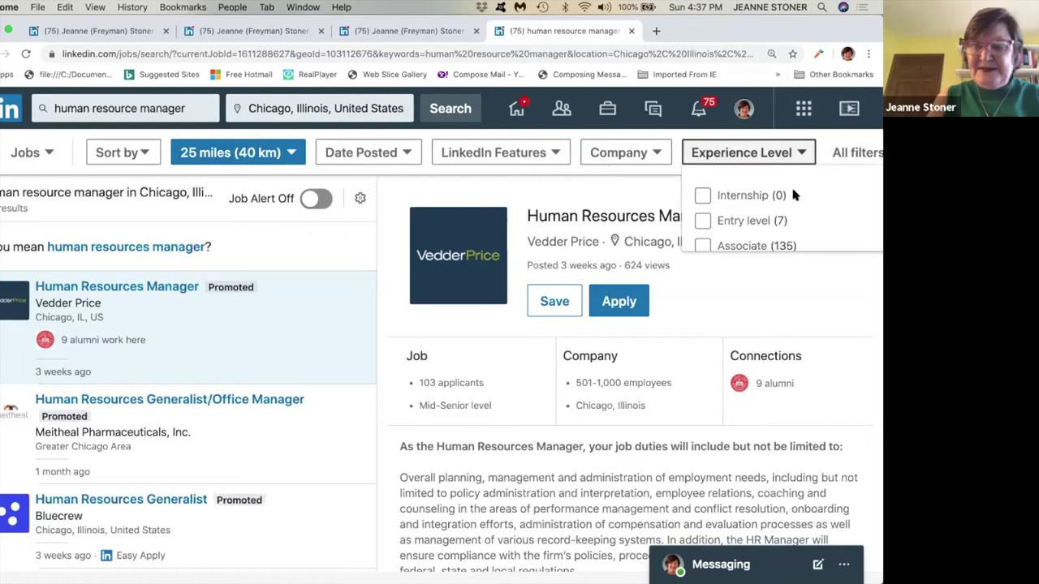
scroll(791, 195, down, 1)
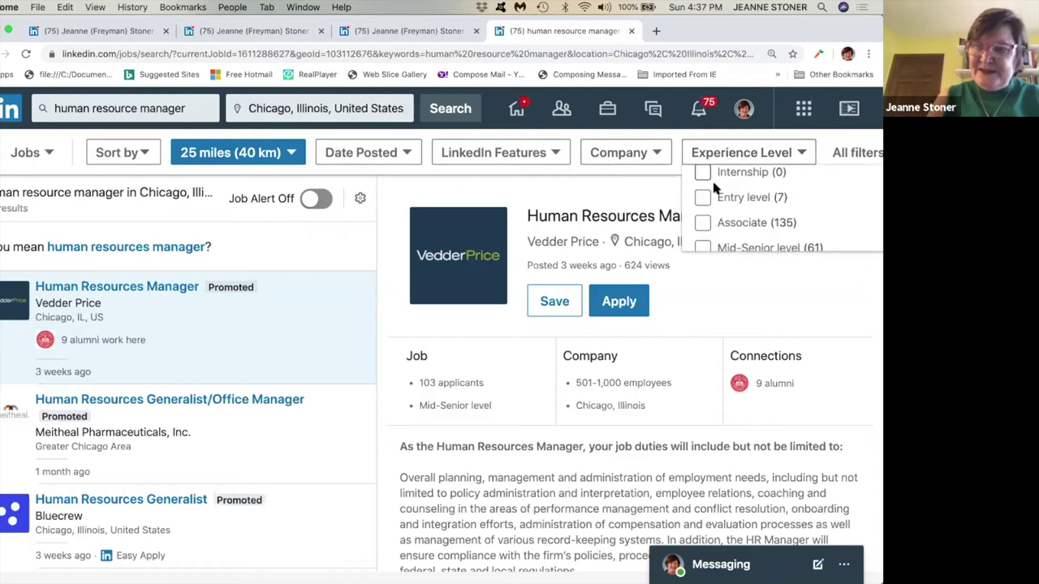
scroll(796, 196, down, 2)
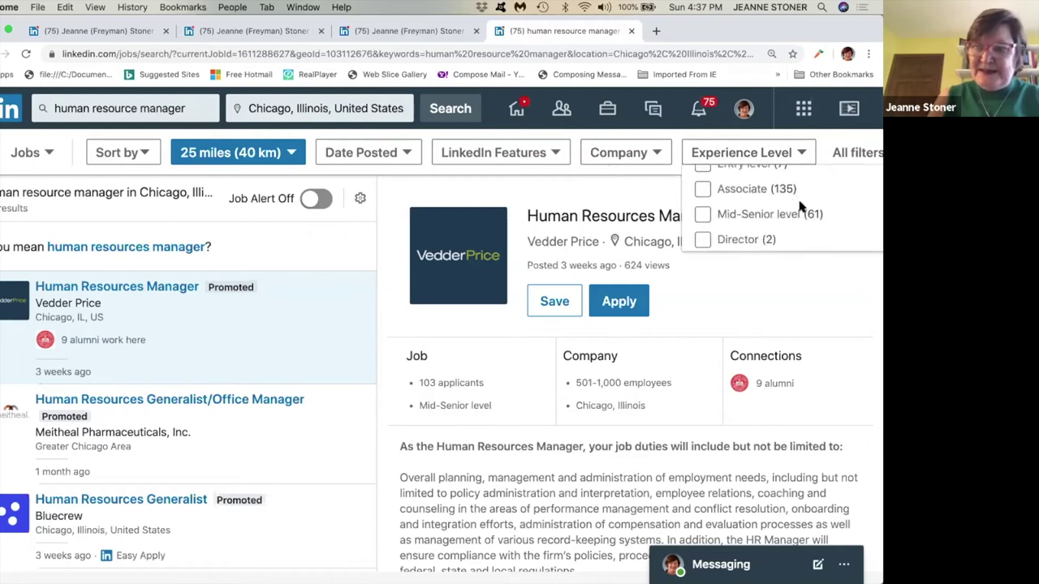
scroll(800, 205, down, 2)
scroll(799, 204, up, 4)
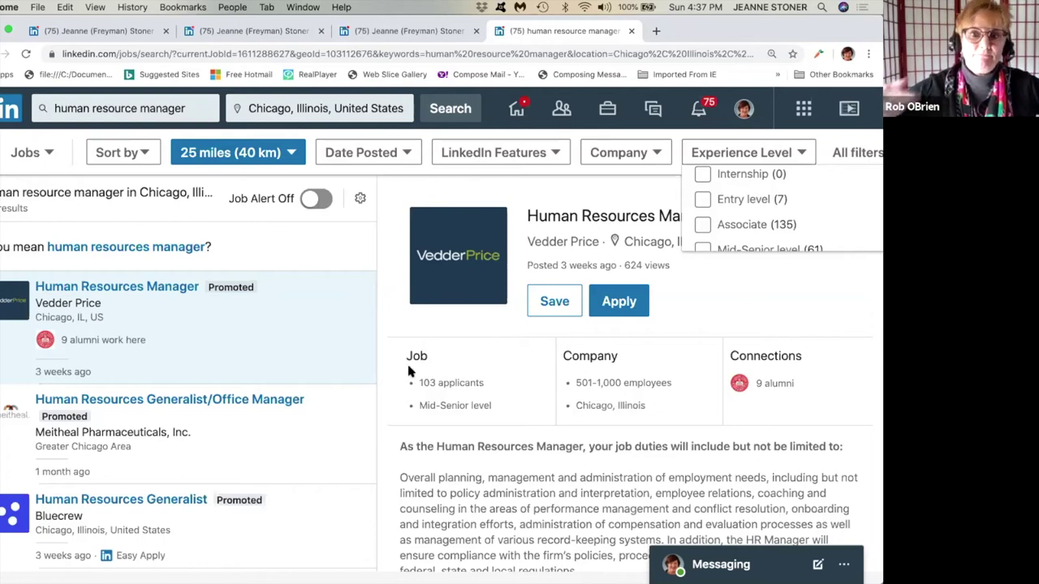
scroll(620, 340, down, 5)
scroll(621, 346, down, 10)
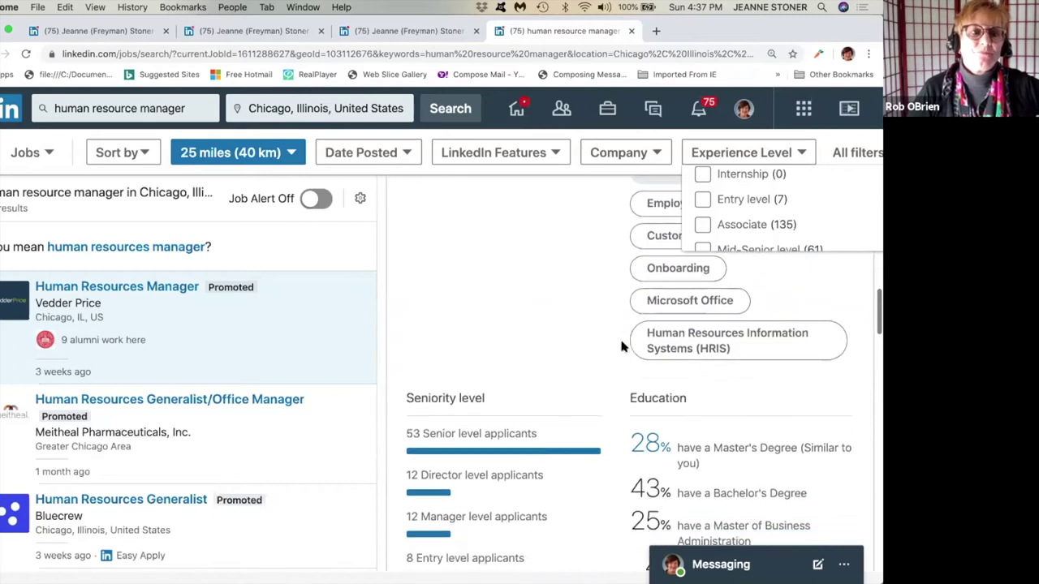
scroll(621, 346, down, 6)
scroll(621, 347, up, 20)
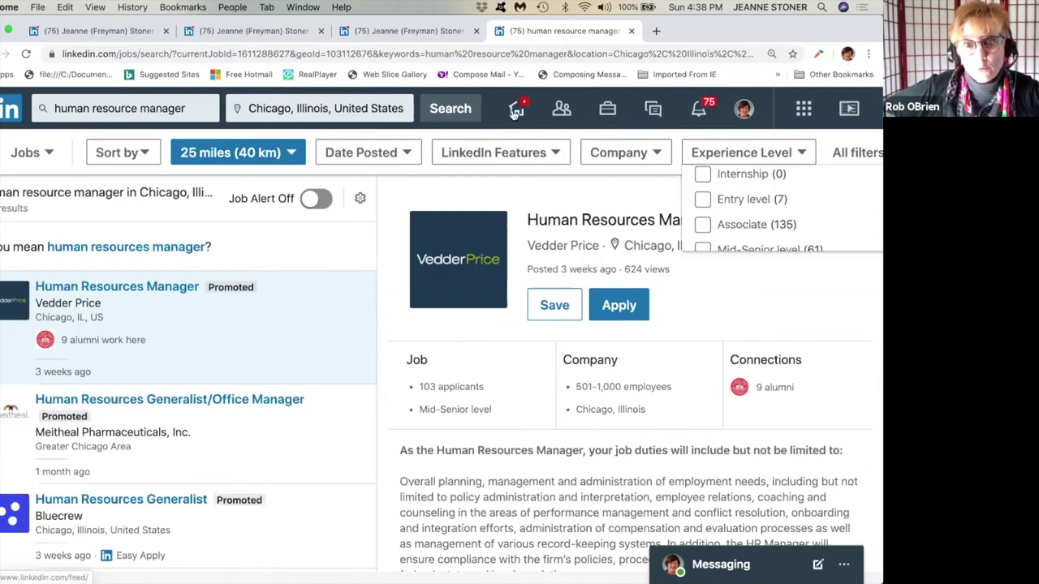
Return to the home feed and scroll down to the nurse homecoming video post.
click(515, 112)
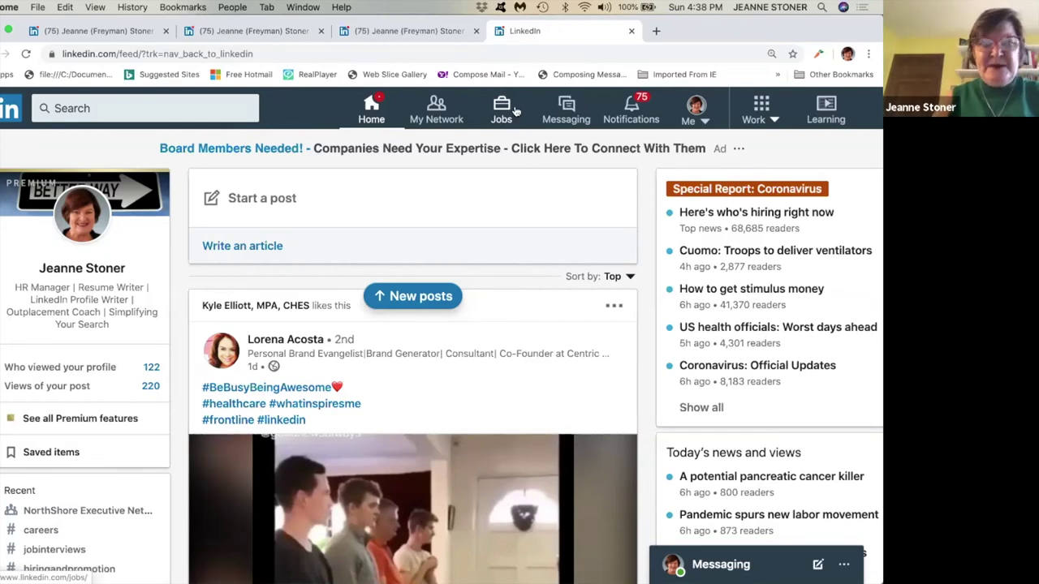
click(376, 108)
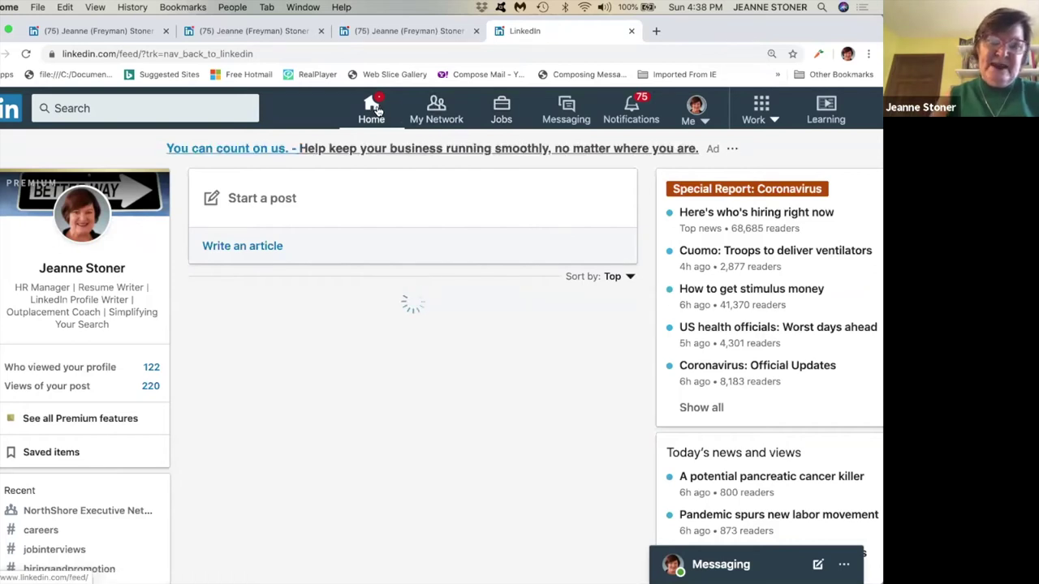
scroll(483, 280, down, 1)
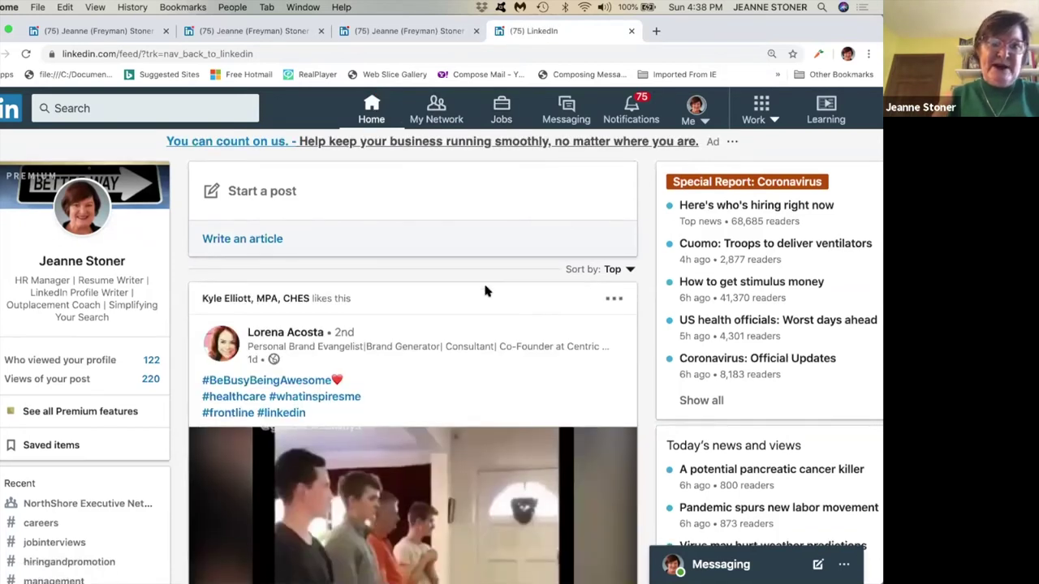
scroll(485, 291, down, 2)
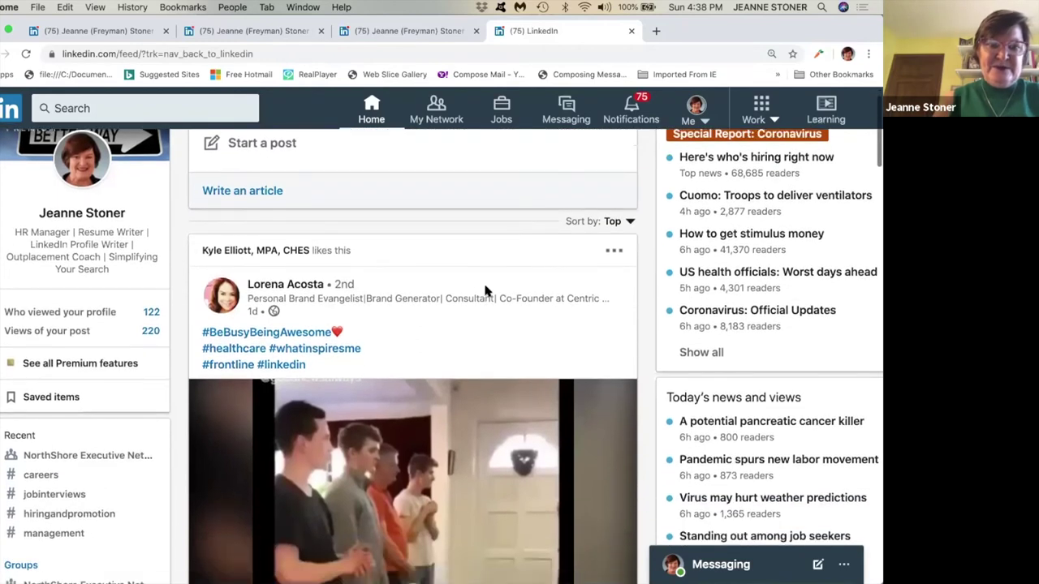
scroll(484, 290, down, 1)
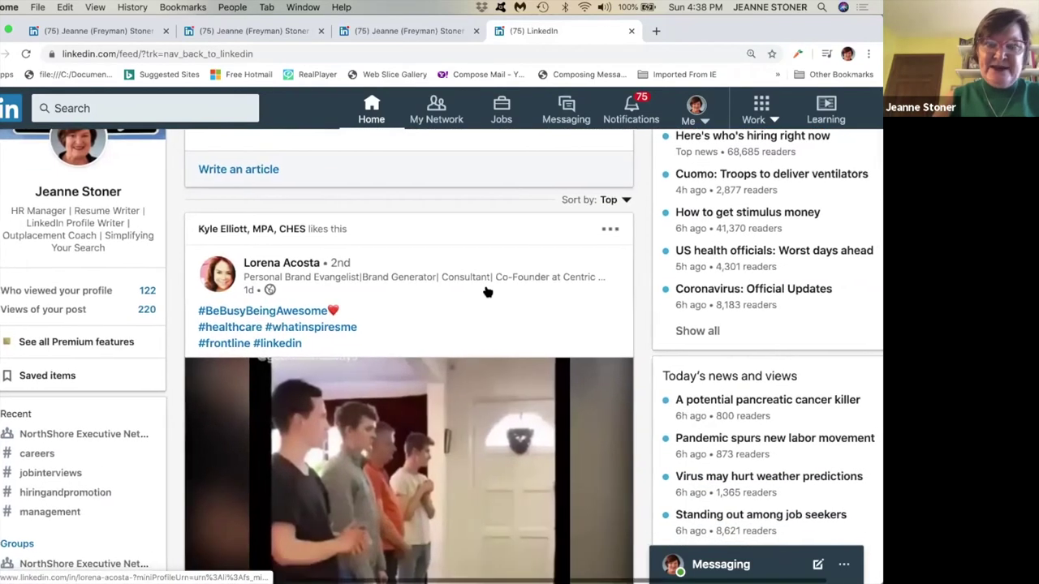
scroll(485, 292, down, 1)
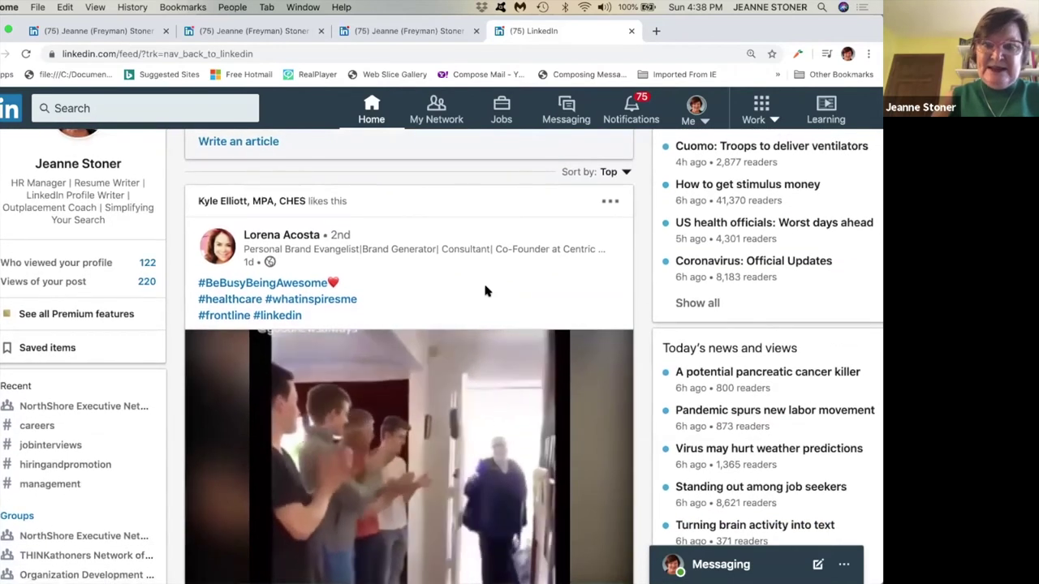
scroll(485, 290, down, 3)
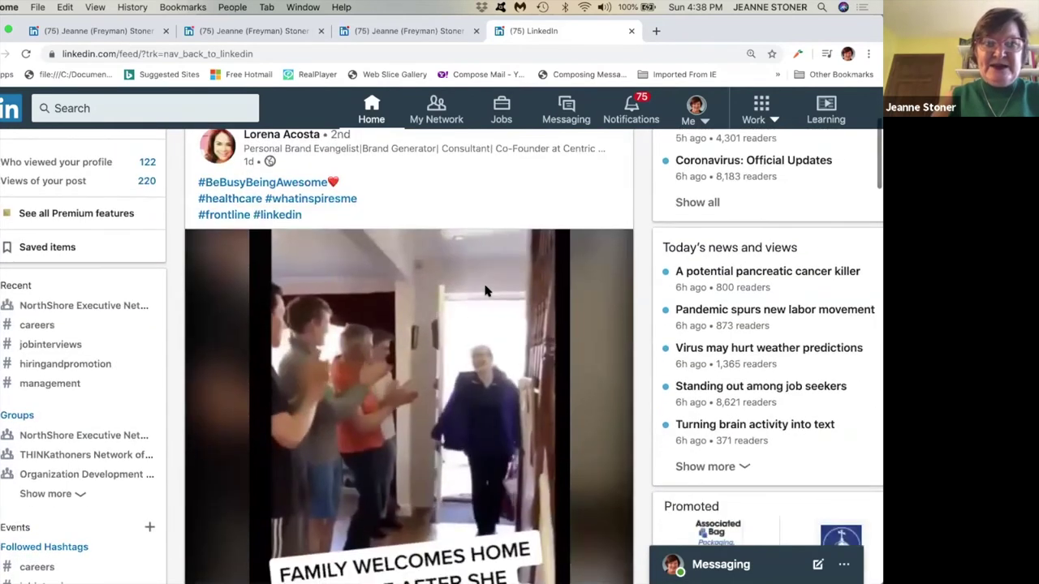
scroll(485, 291, down, 5)
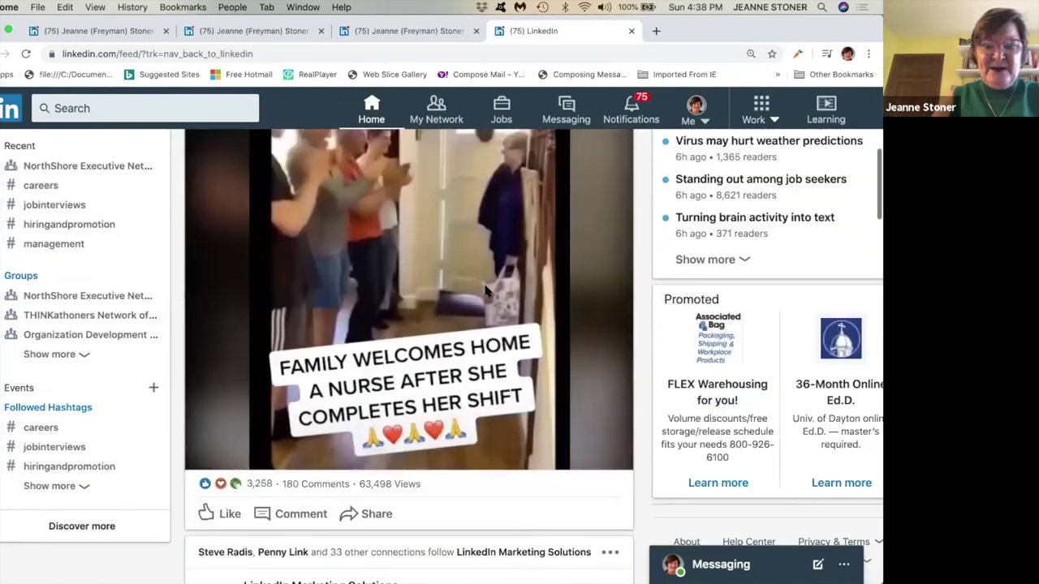
scroll(485, 290, down, 10)
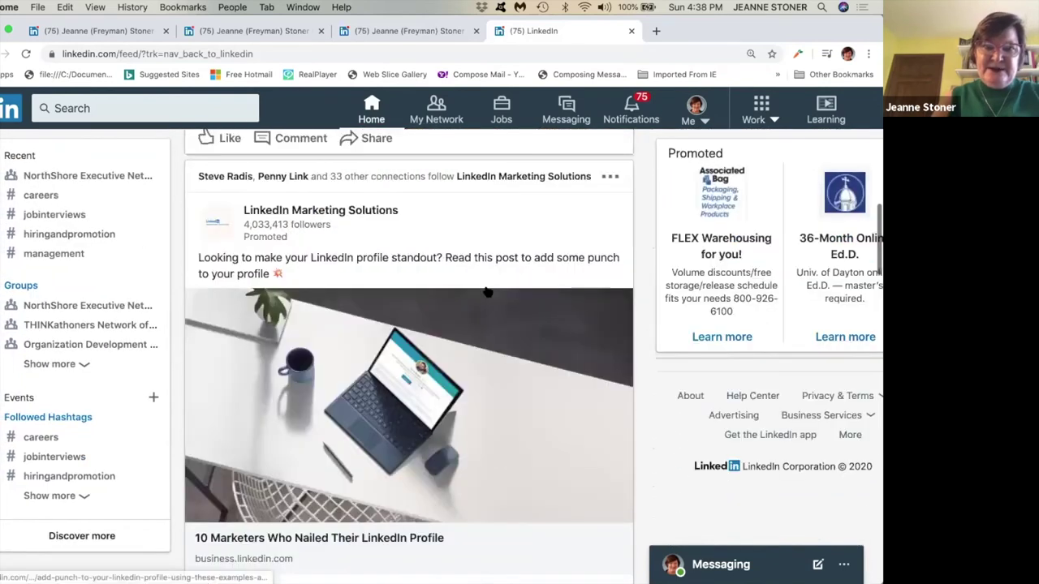
scroll(487, 292, down, 7)
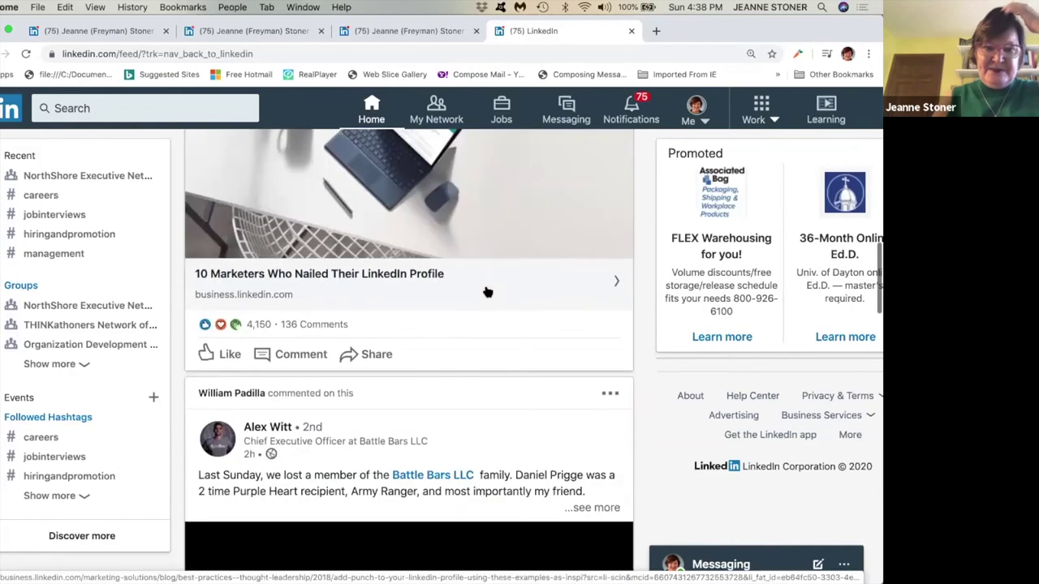
scroll(487, 292, down, 5)
scroll(485, 290, up, 11)
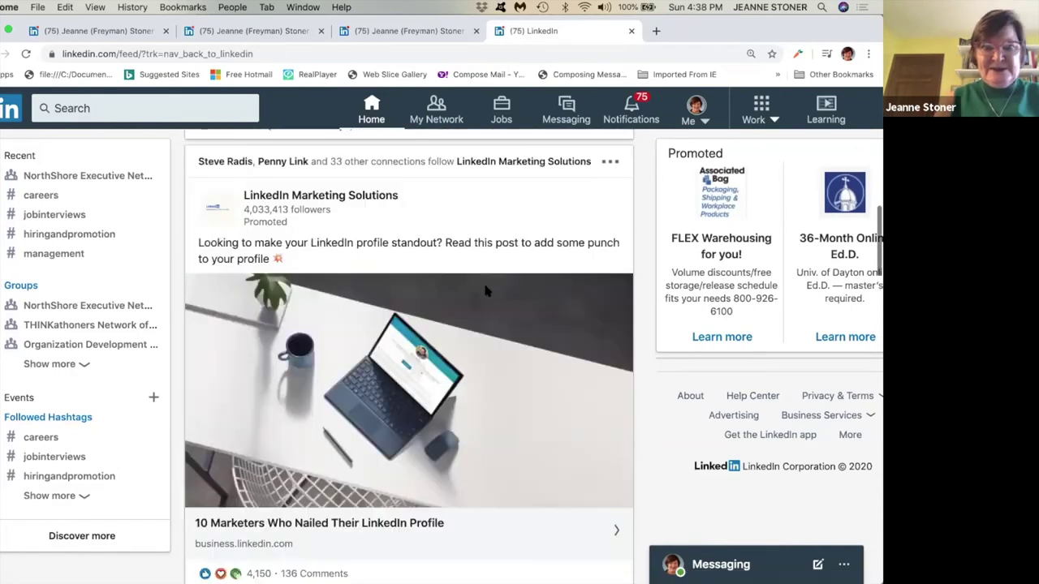
scroll(485, 290, up, 7)
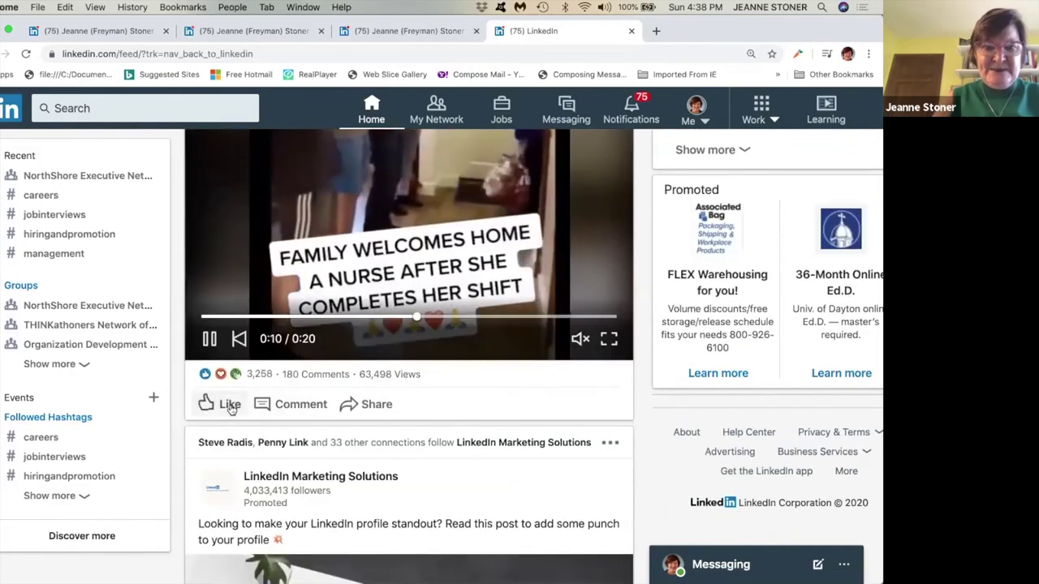
Like the nurse homecoming video post and scroll back up the feed.
click(231, 407)
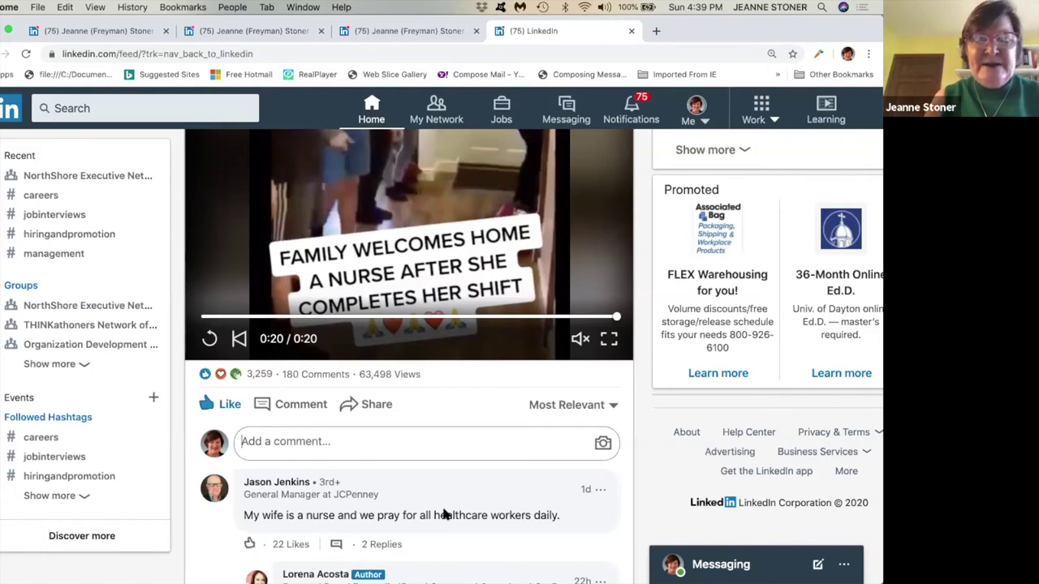
scroll(538, 538, up, 1)
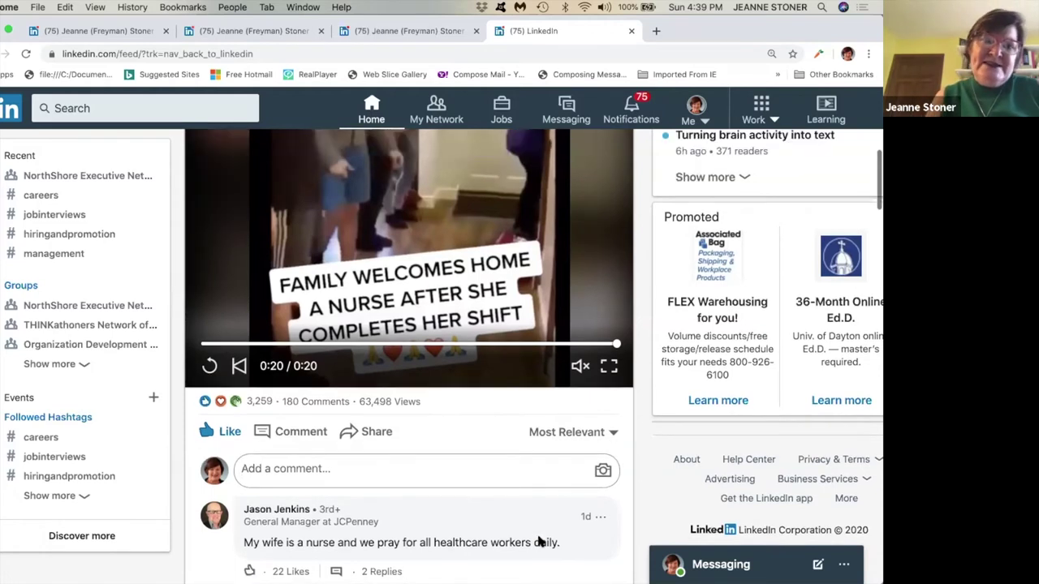
scroll(537, 542, up, 10)
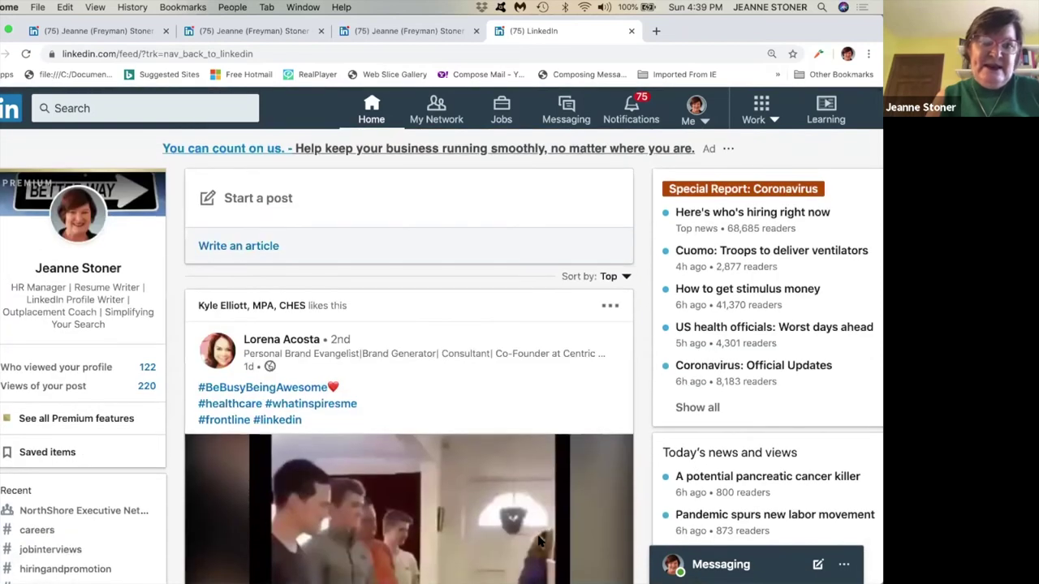
scroll(540, 539, down, 2)
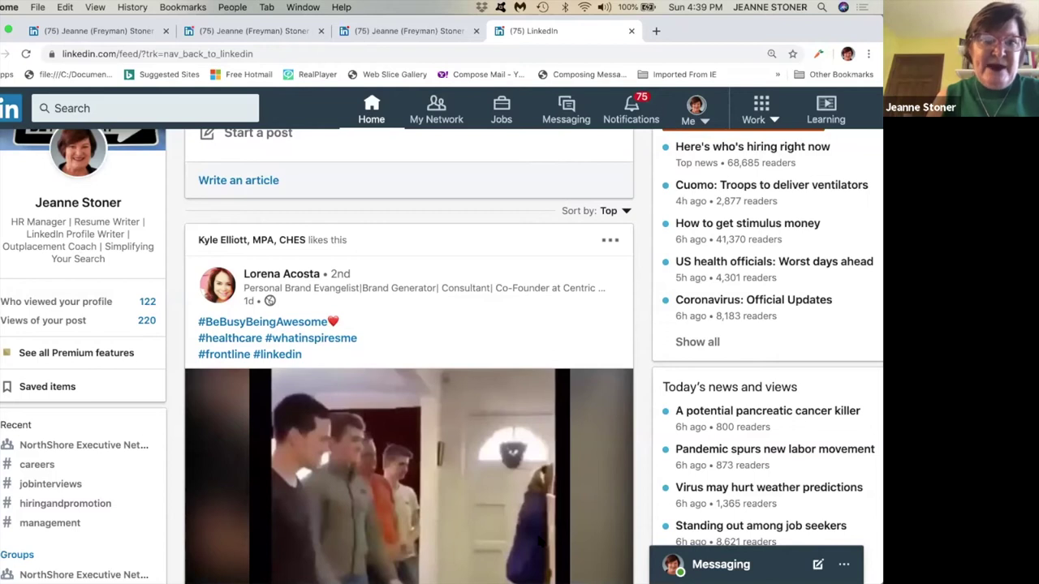
Search for the connection by name and open their profile from the suggestions.
click(128, 110)
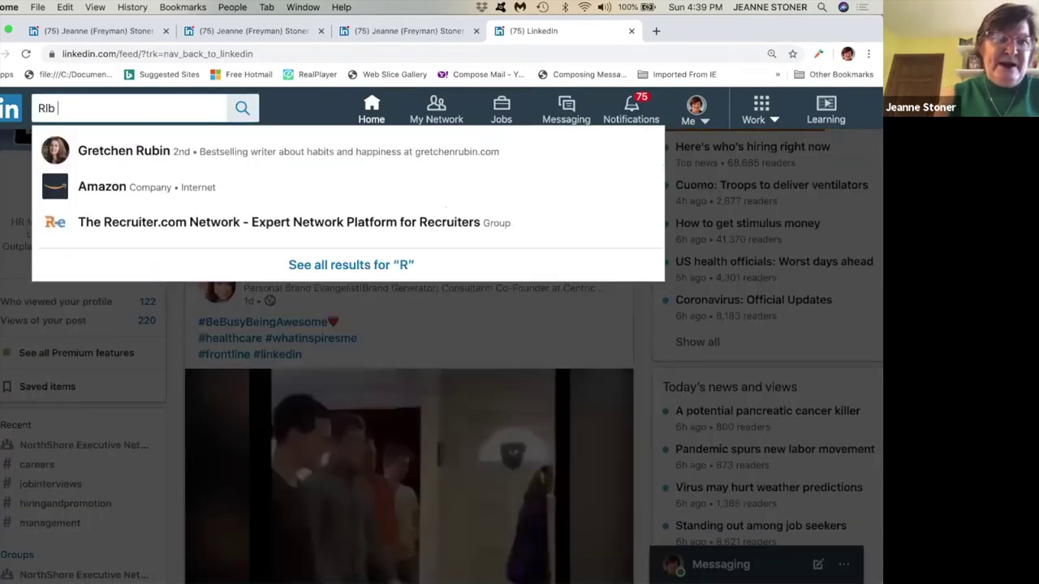
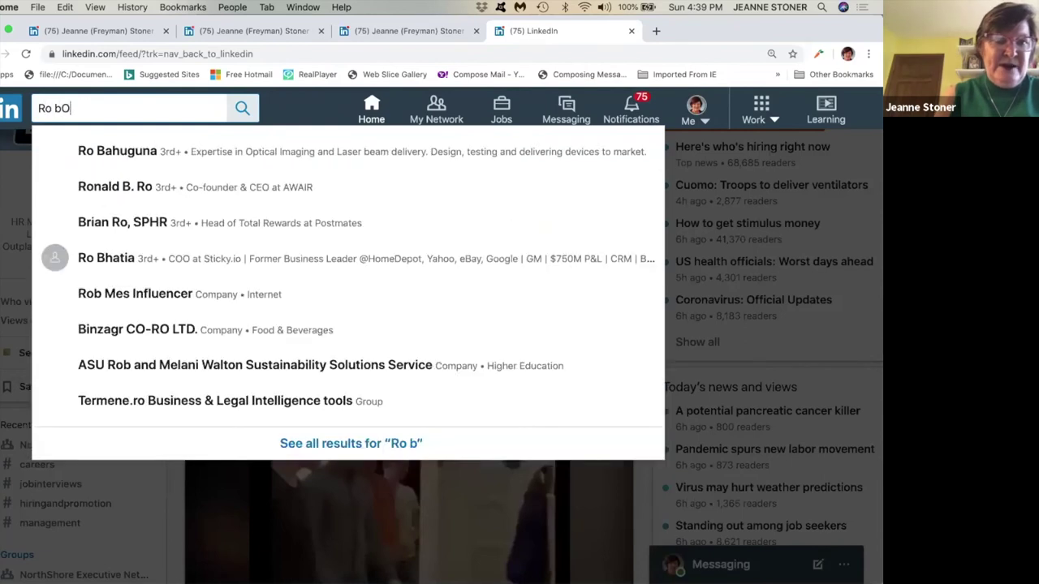
click(115, 149)
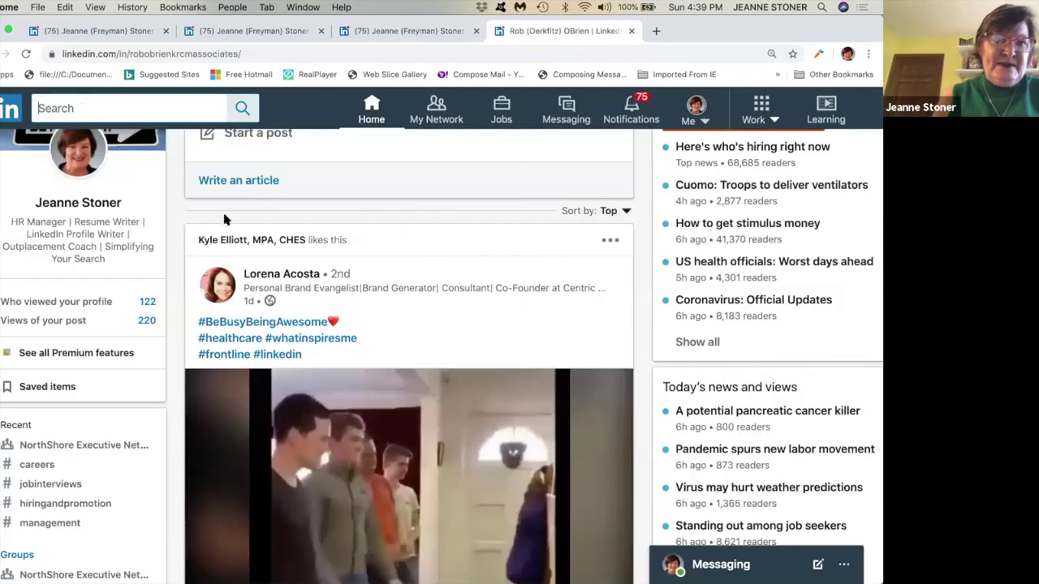
At Skills & Endorsements, endorse Management, skip the follow-up questions, then withdraw that endorsement.
scroll(226, 222, down, 5)
scroll(226, 222, down, 12)
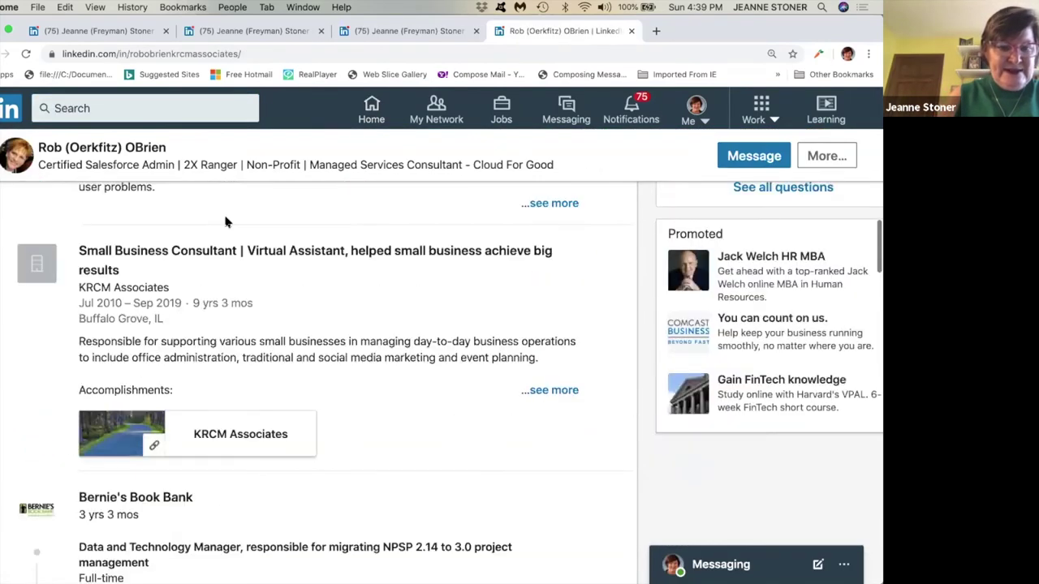
scroll(227, 222, down, 12)
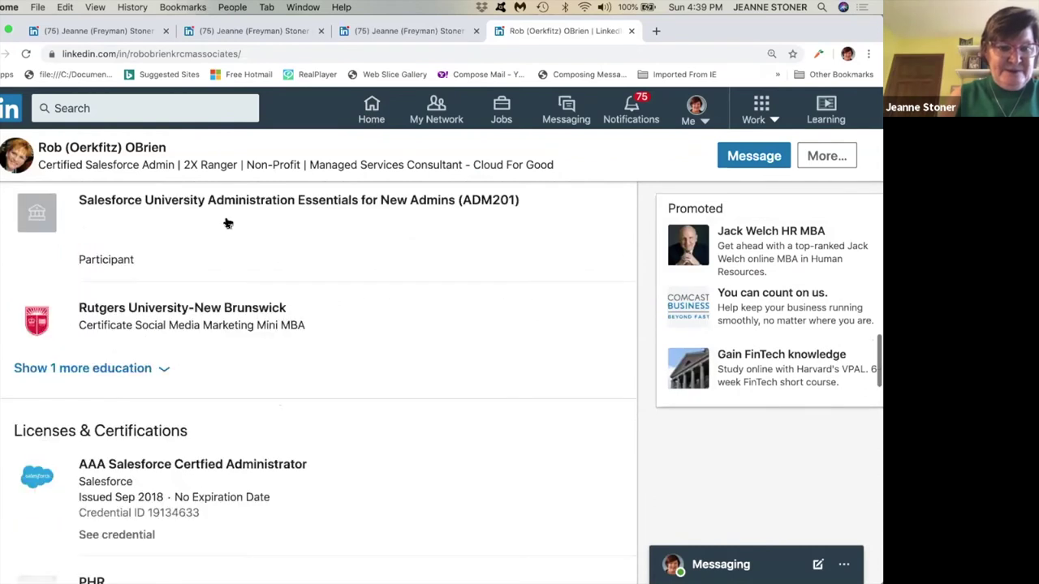
scroll(227, 223, down, 12)
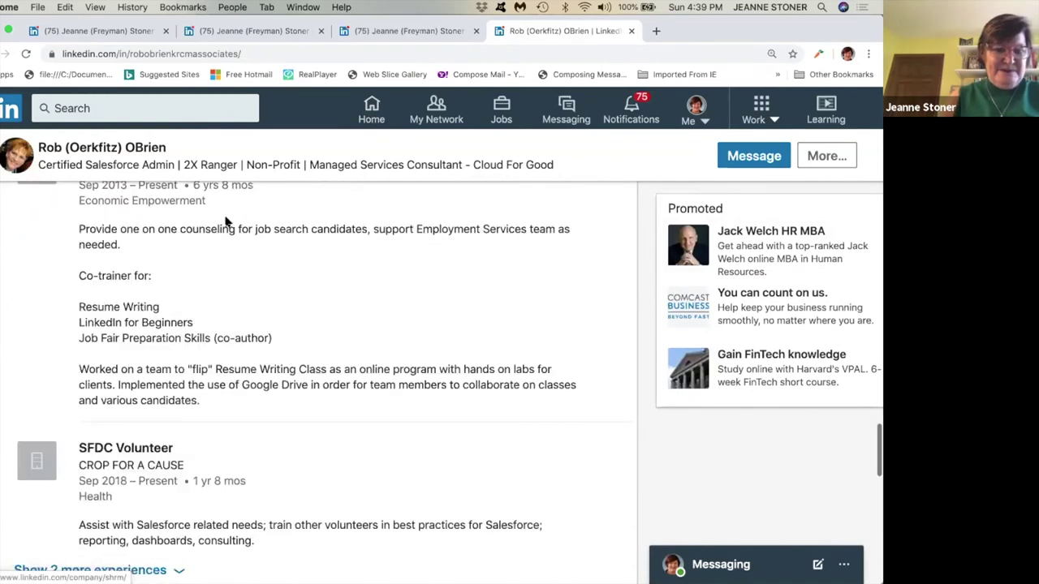
scroll(228, 220, down, 2)
scroll(81, 264, down, 1)
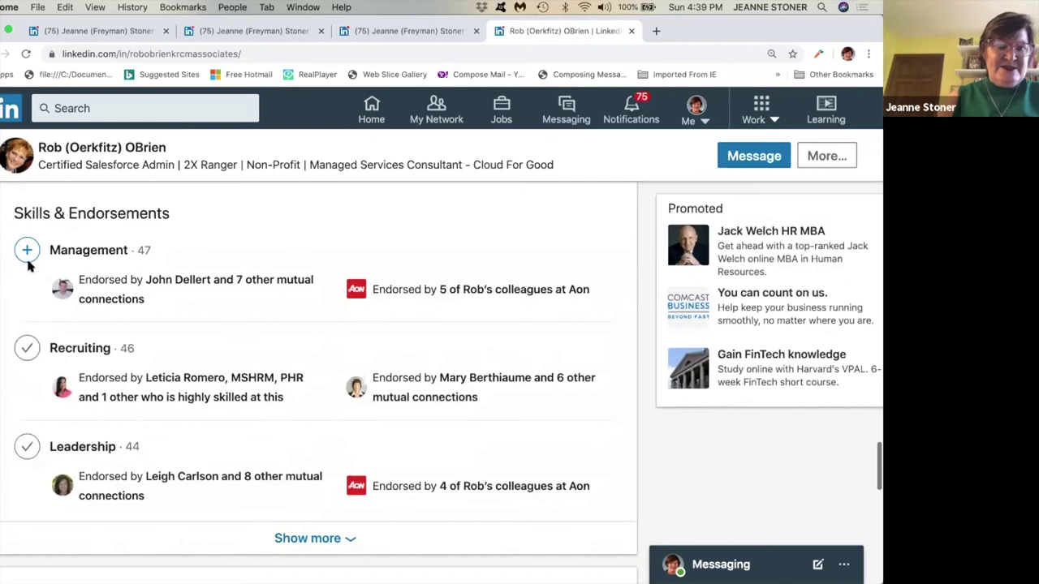
click(27, 252)
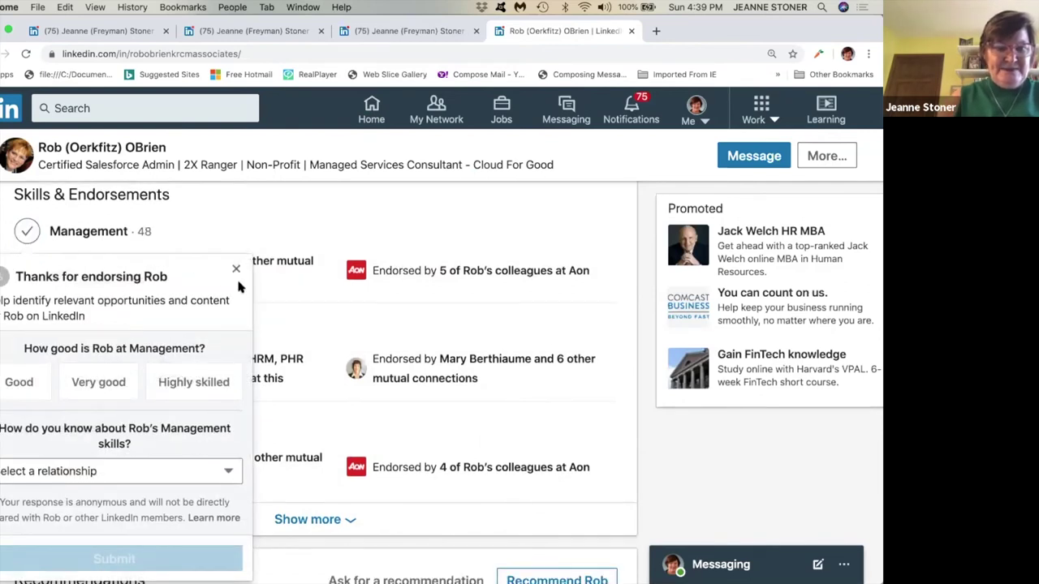
click(236, 271)
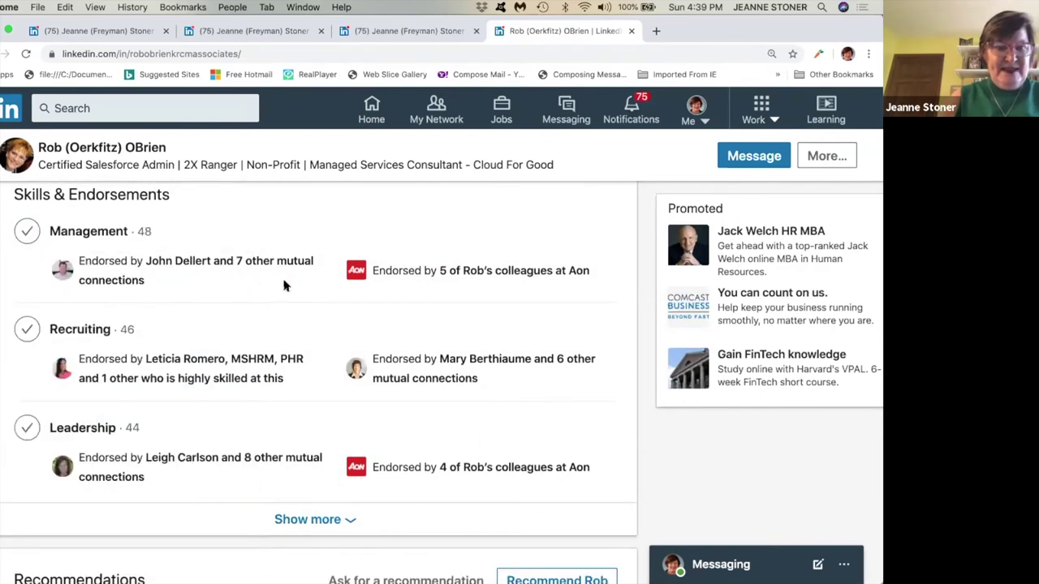
click(25, 234)
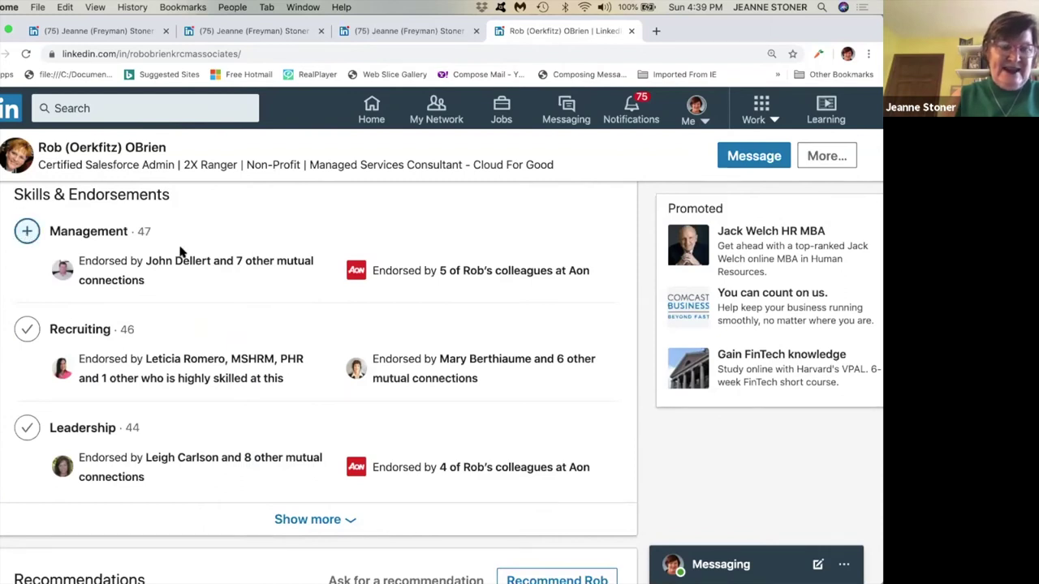
scroll(266, 274, down, 3)
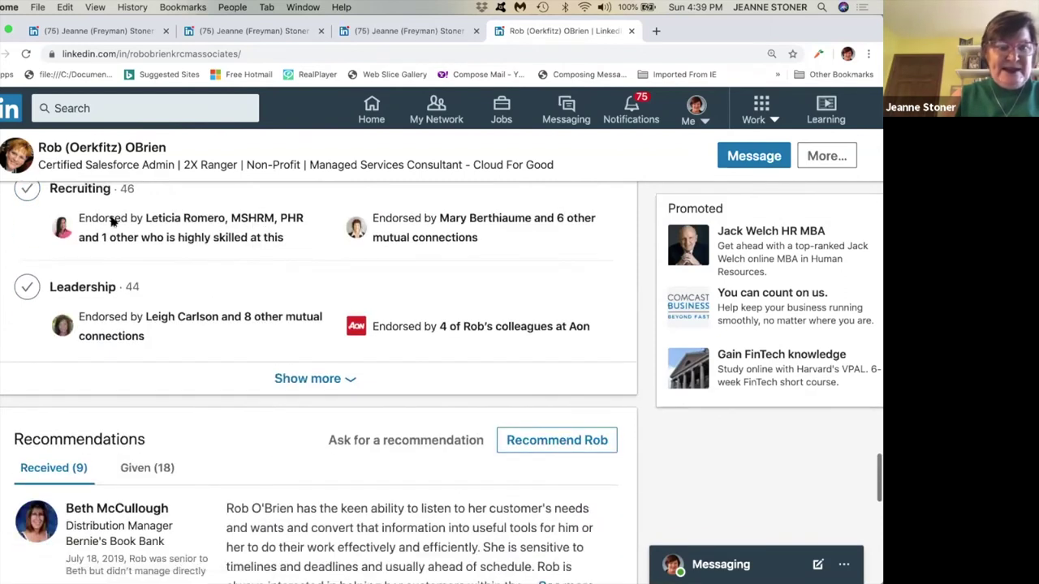
scroll(89, 207, up, 3)
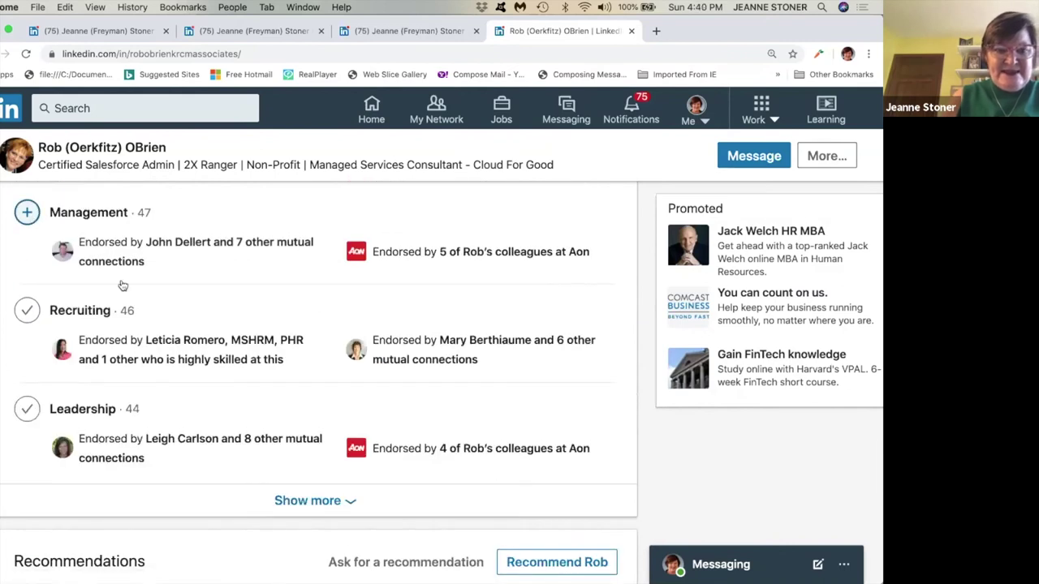
Expand all skills and submit an Event Planning endorsement: highly skilled, worked on the same team.
click(328, 503)
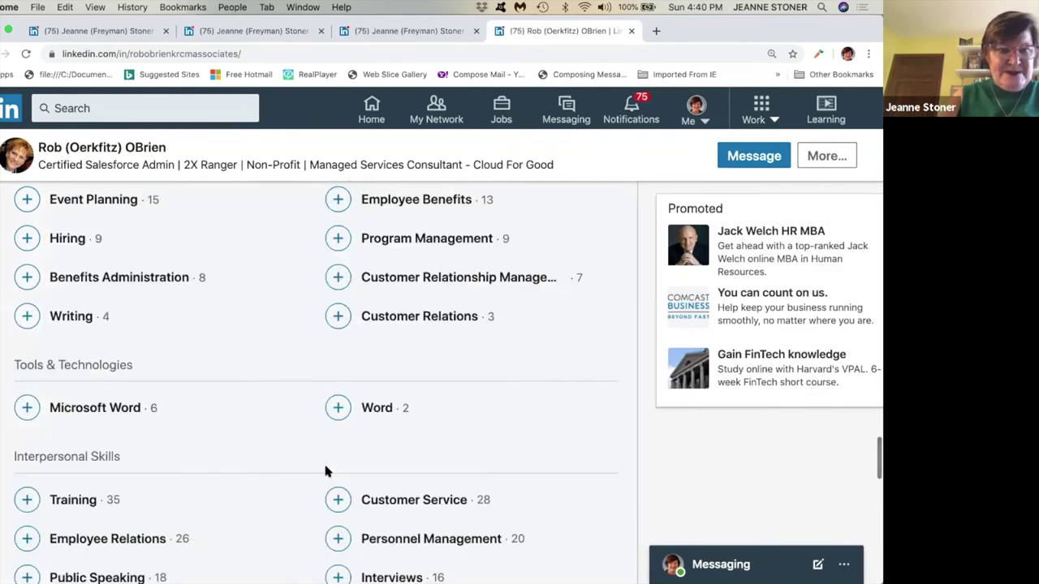
scroll(325, 462, down, 1)
scroll(324, 471, down, 1)
scroll(324, 471, up, 3)
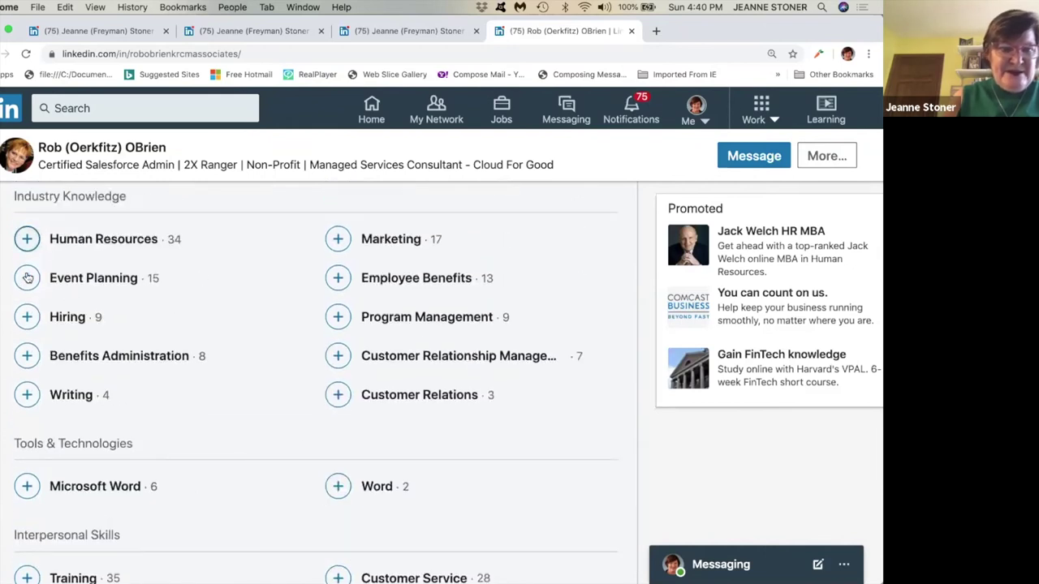
click(26, 277)
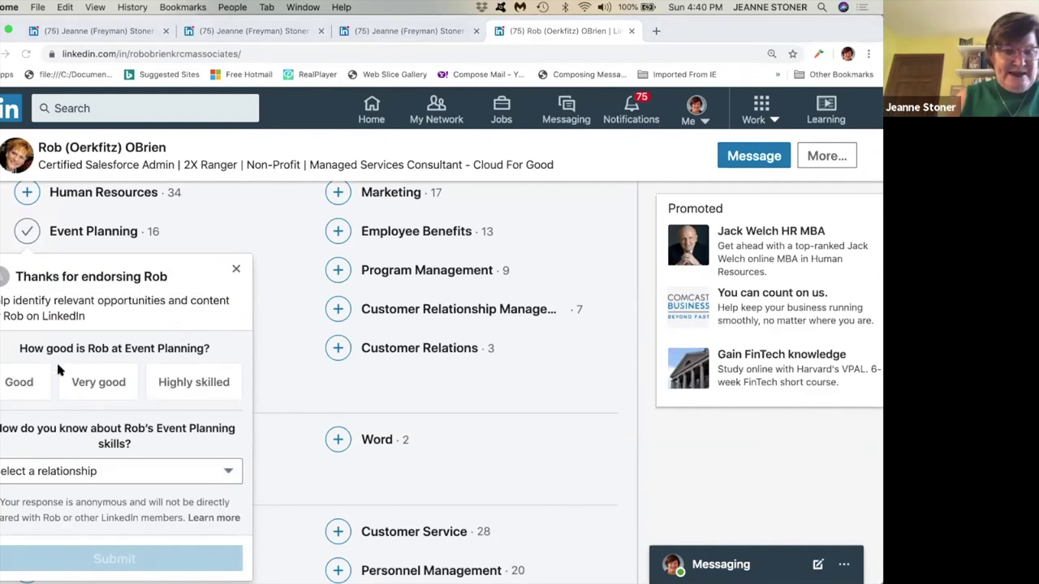
click(173, 388)
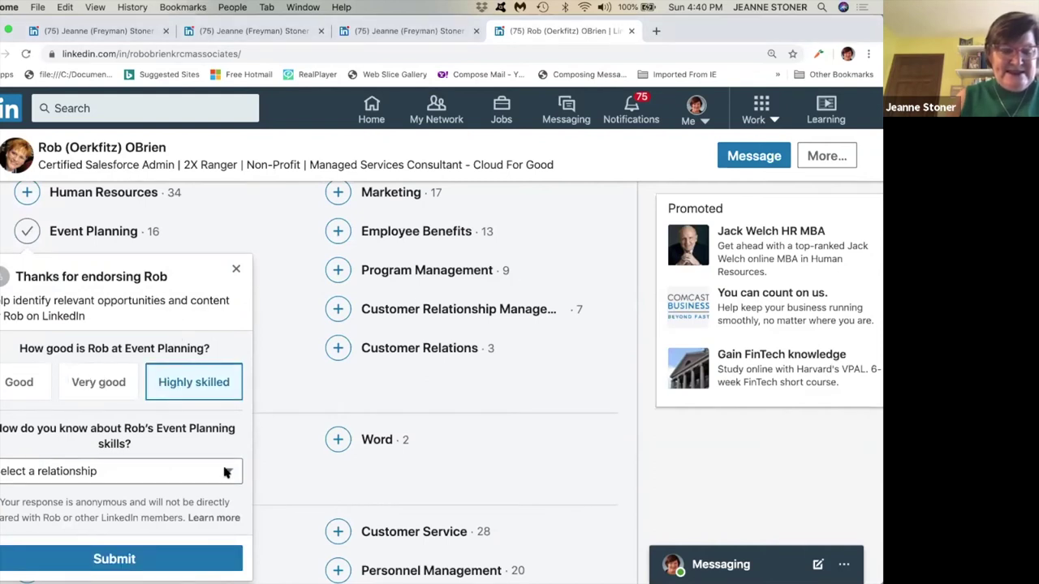
click(227, 473)
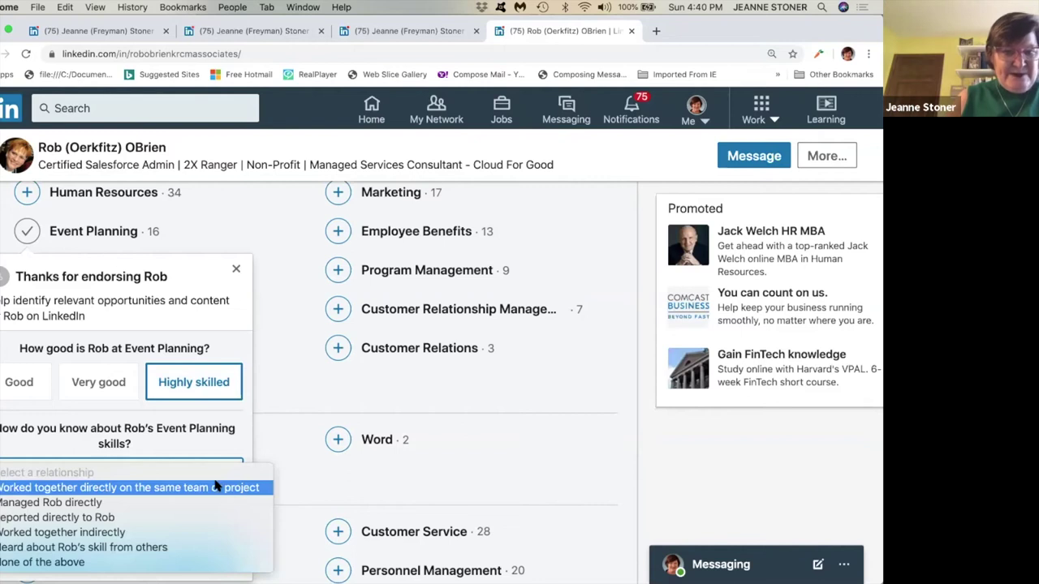
click(219, 487)
click(173, 558)
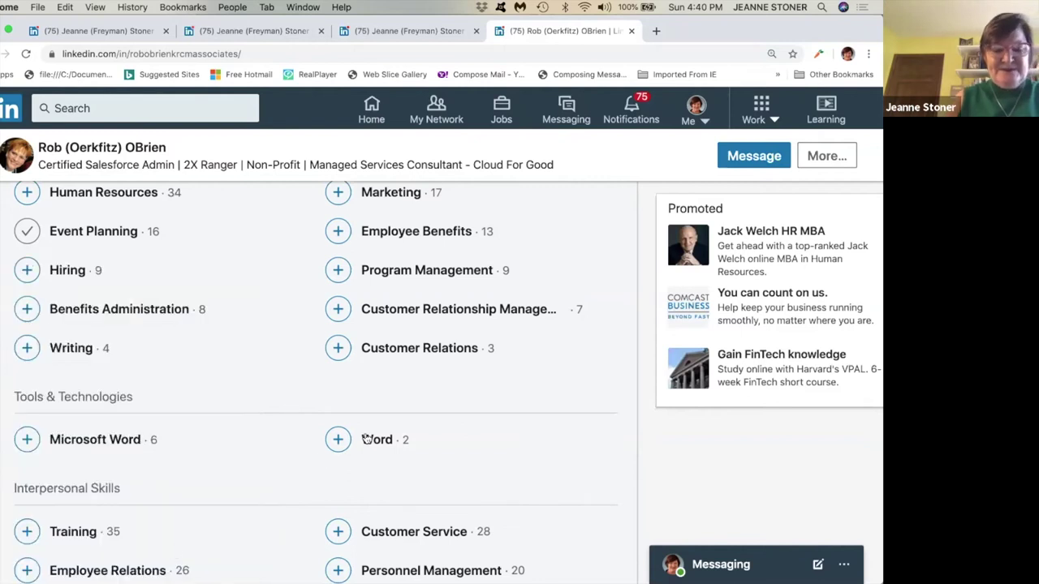
scroll(199, 412, up, 2)
scroll(201, 418, up, 5)
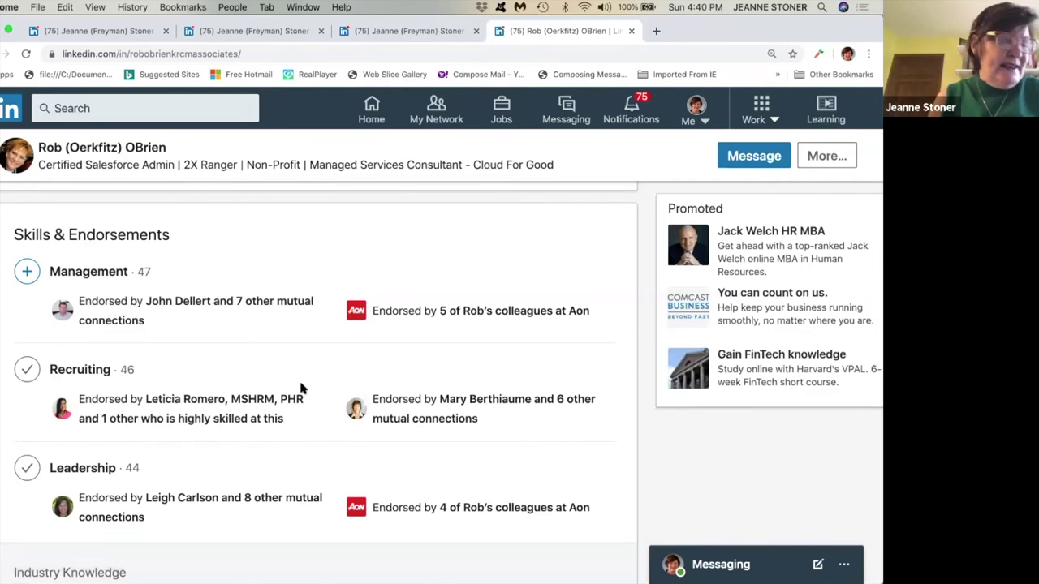
Search 'Saleforce' and open the misspelled SALEFORCE company page.
click(116, 105)
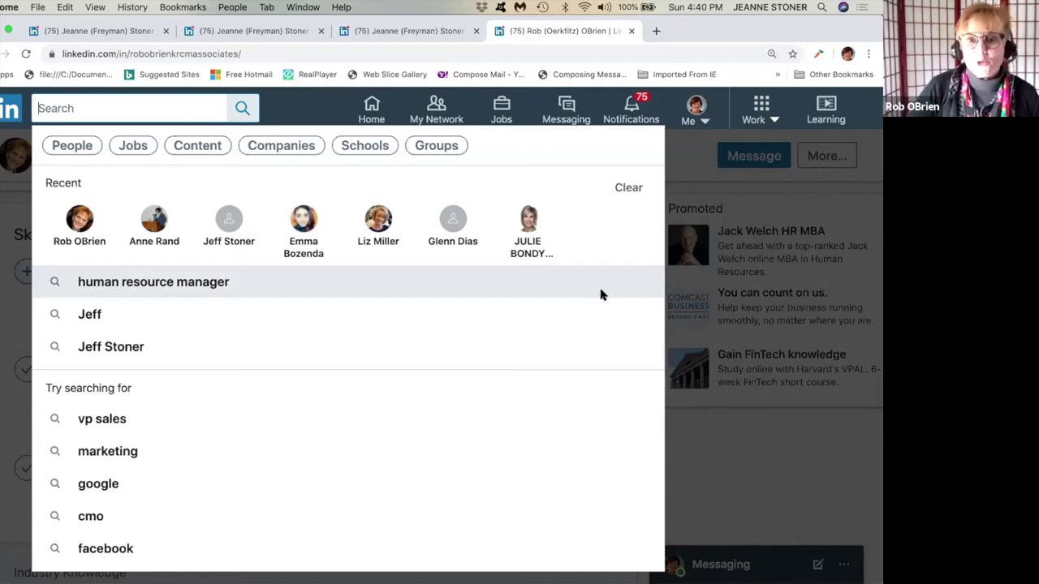
text(Sal)
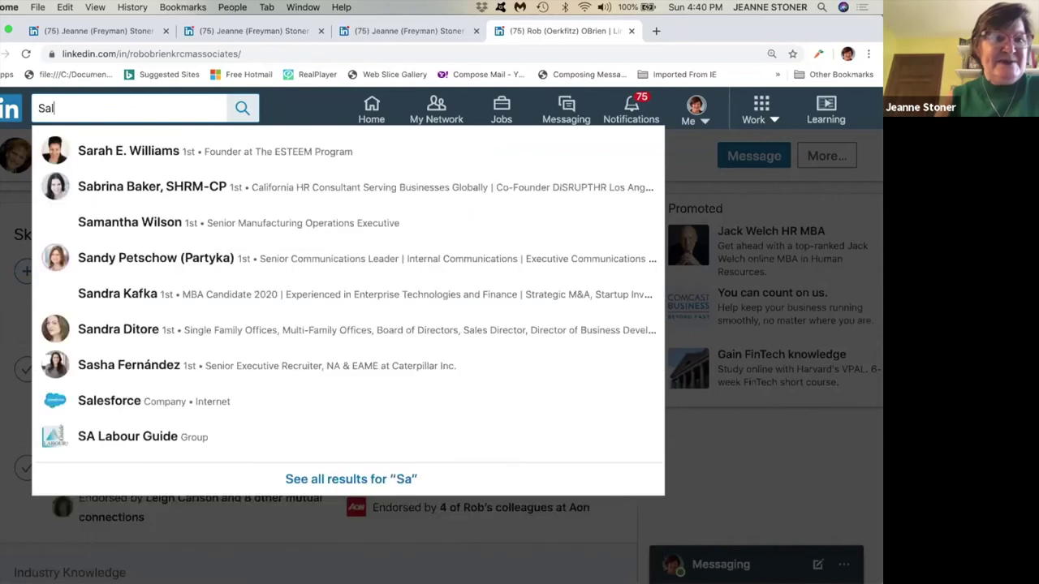
text(eforc)
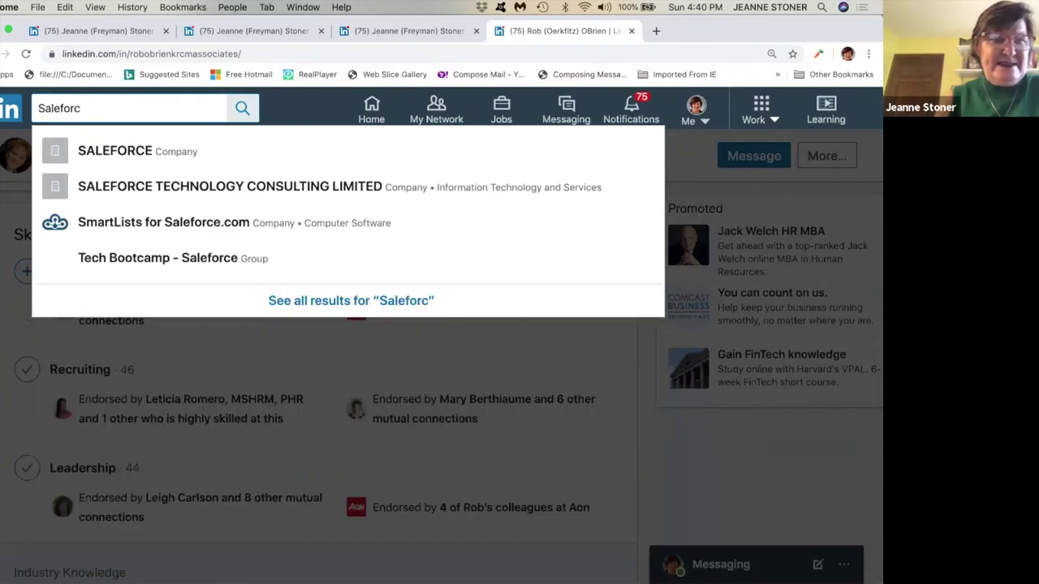
text(e)
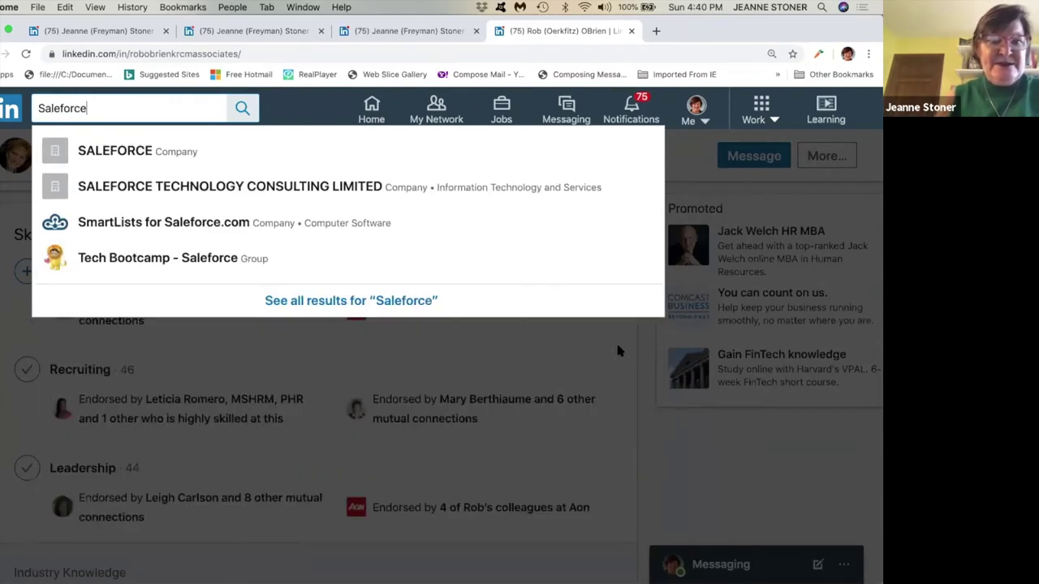
click(160, 154)
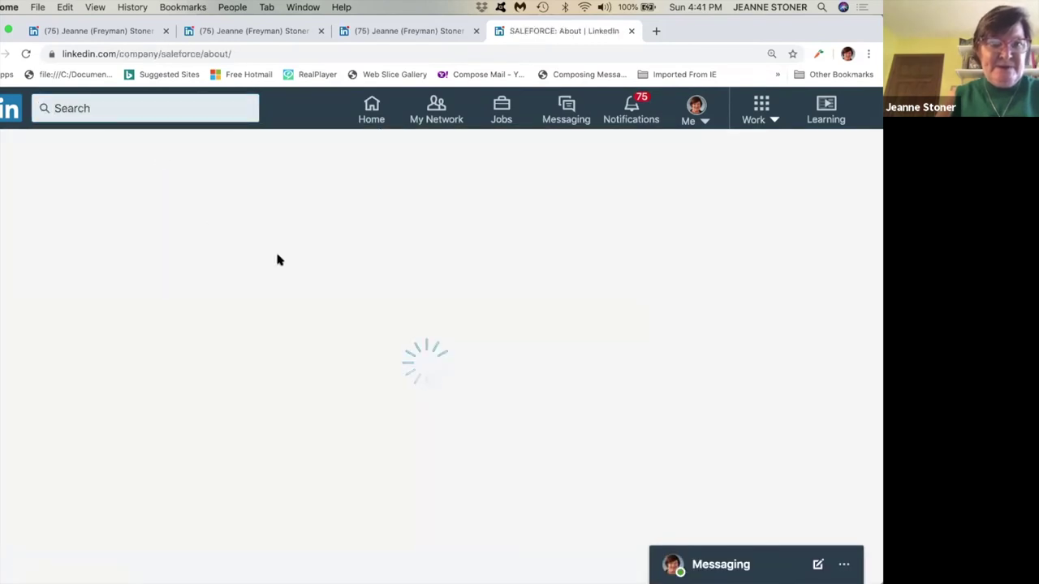
Search again for 'Salesforce' and open the correct Salesforce company page.
click(130, 108)
text(Salesforce)
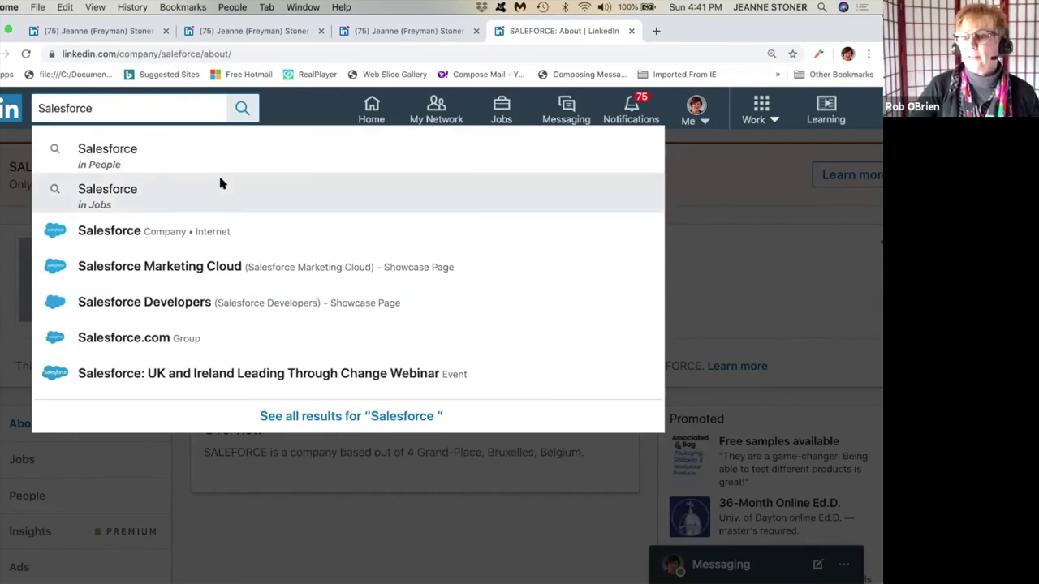
click(167, 233)
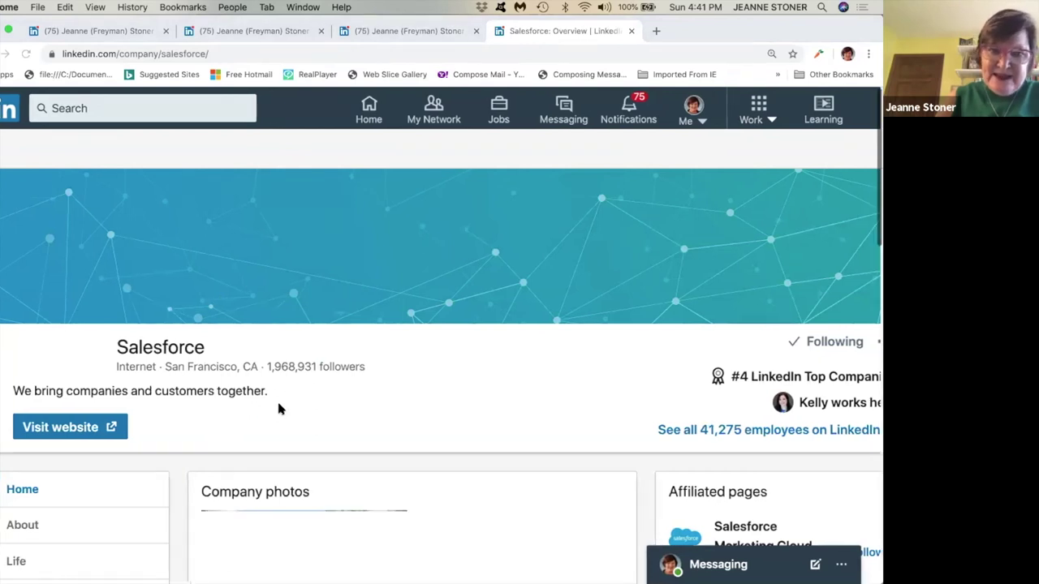
scroll(277, 398, down, 1)
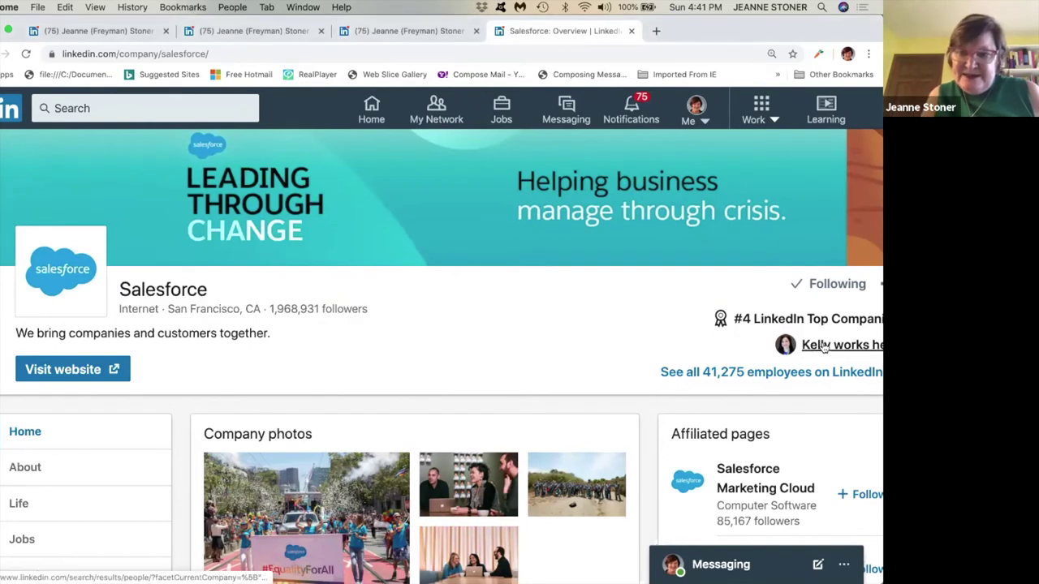
Follow the Salesforce page's 'works here' link to see first-degree connections employed there.
click(823, 347)
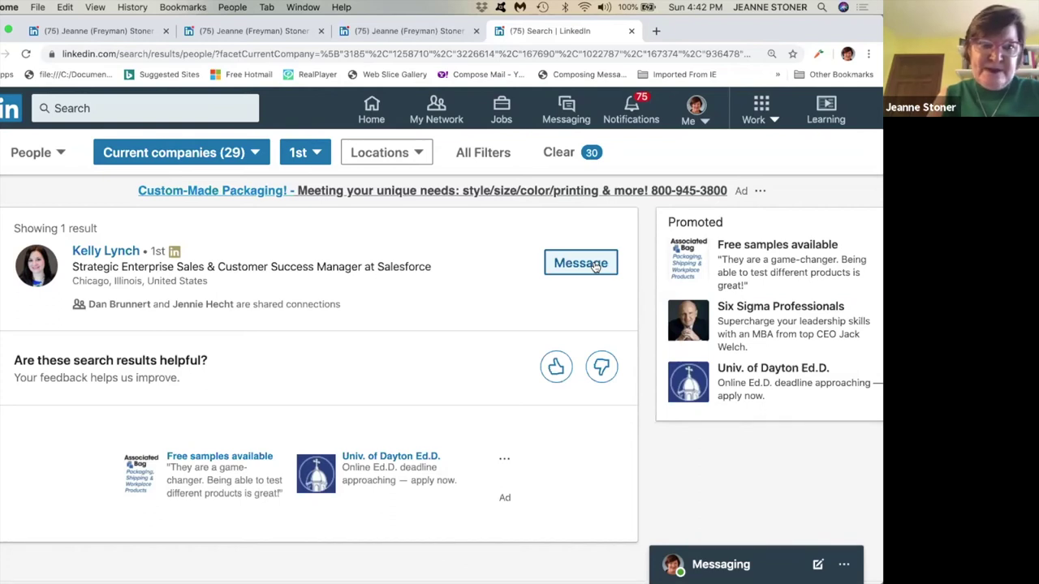
Run a 'Salesforce Recruiter' search and widen the results to all result types.
click(114, 107)
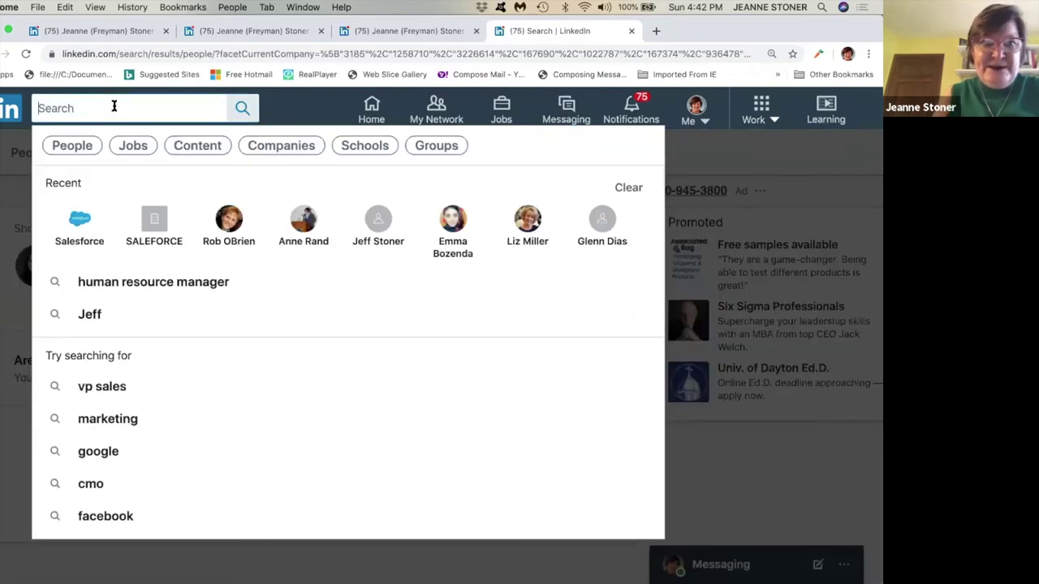
text(Salesfor)
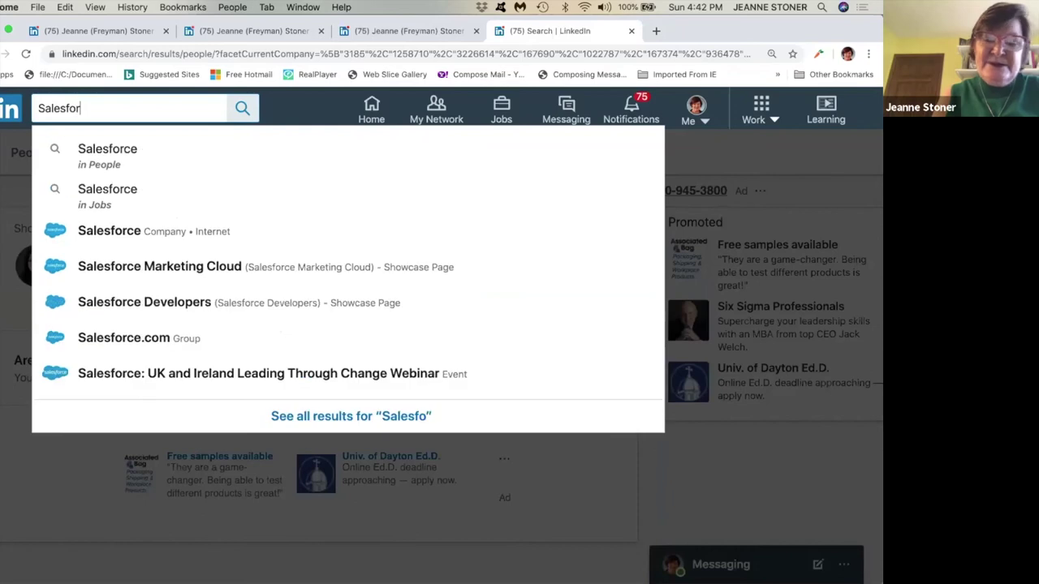
text(ce Recruiter)
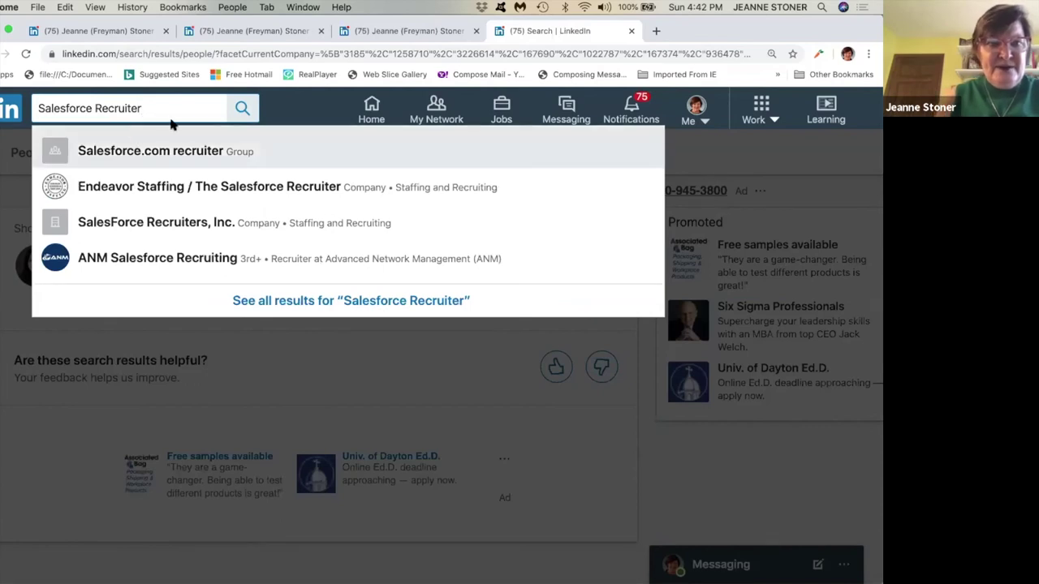
click(242, 109)
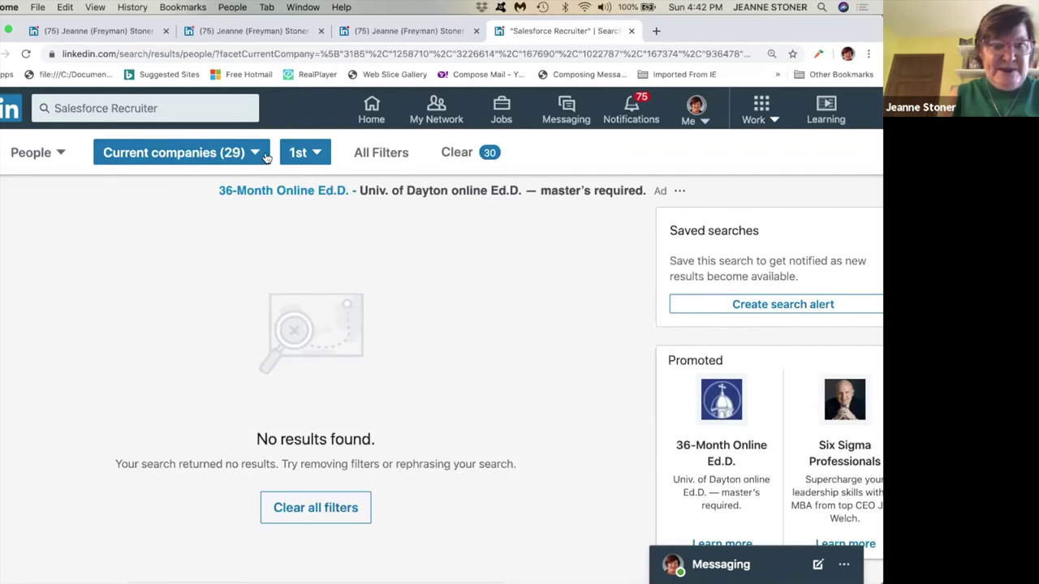
click(123, 157)
click(61, 154)
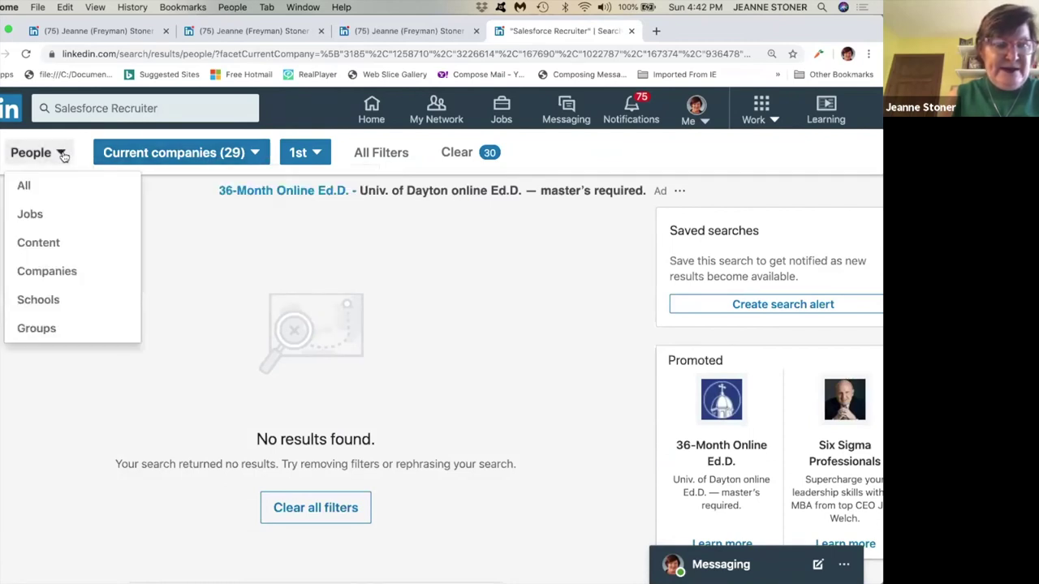
click(63, 155)
click(62, 155)
click(60, 155)
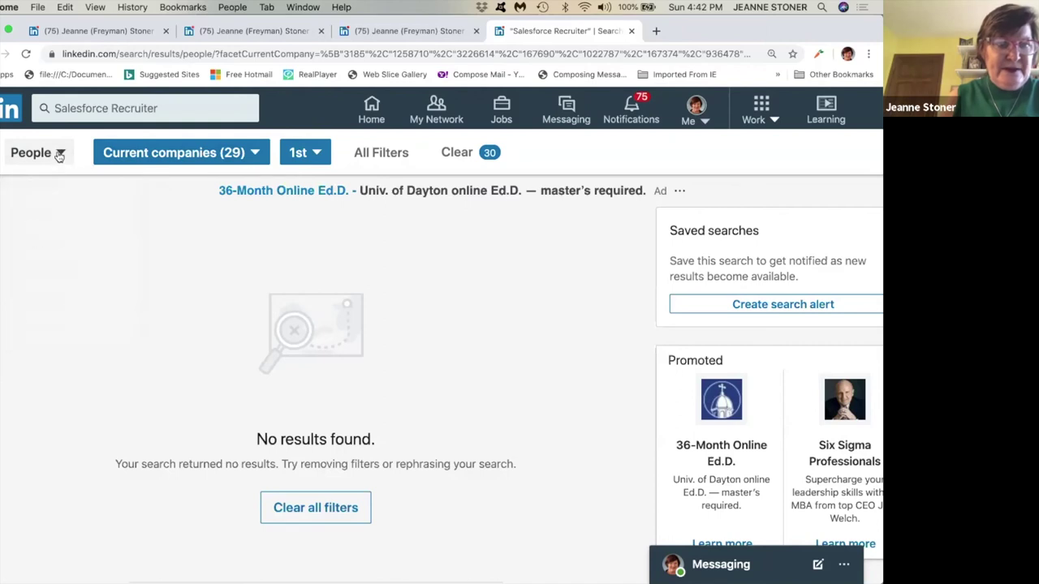
click(59, 155)
click(40, 188)
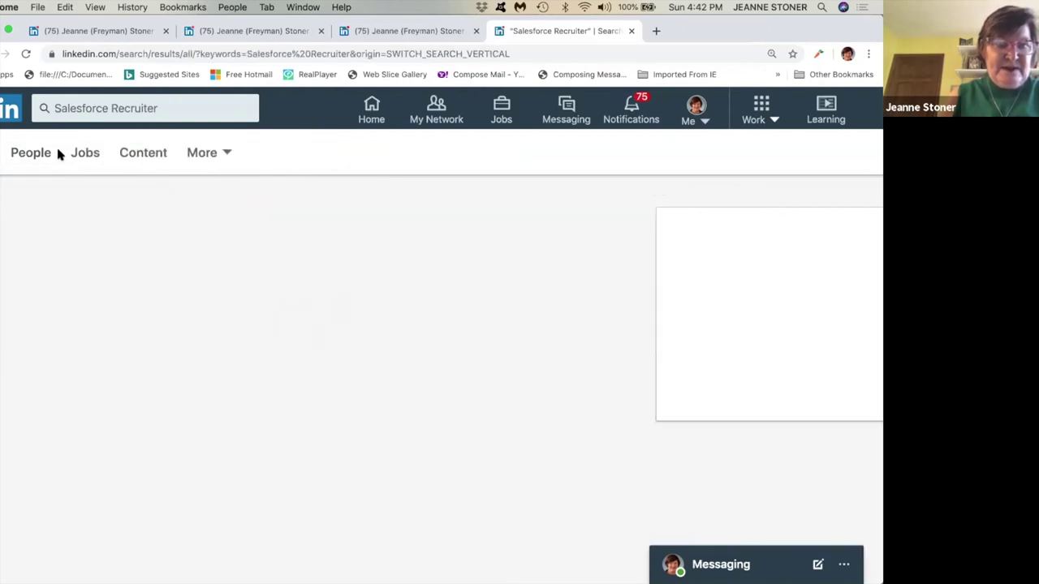
Scroll the results past the Job cards to more Salesforce recruiter profiles.
scroll(424, 278, down, 1)
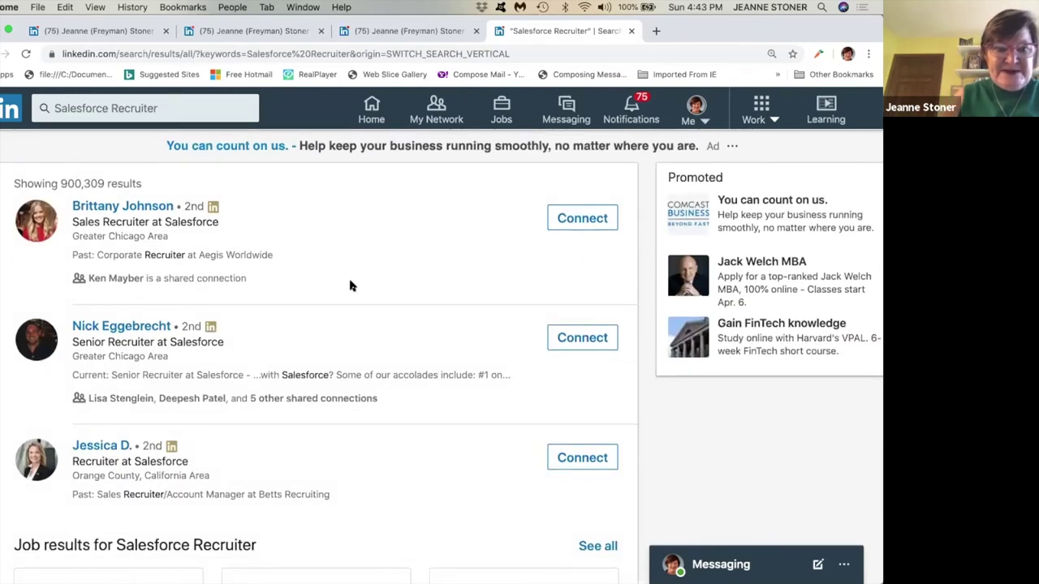
scroll(264, 284, down, 1)
scroll(263, 279, down, 1)
scroll(203, 328, down, 6)
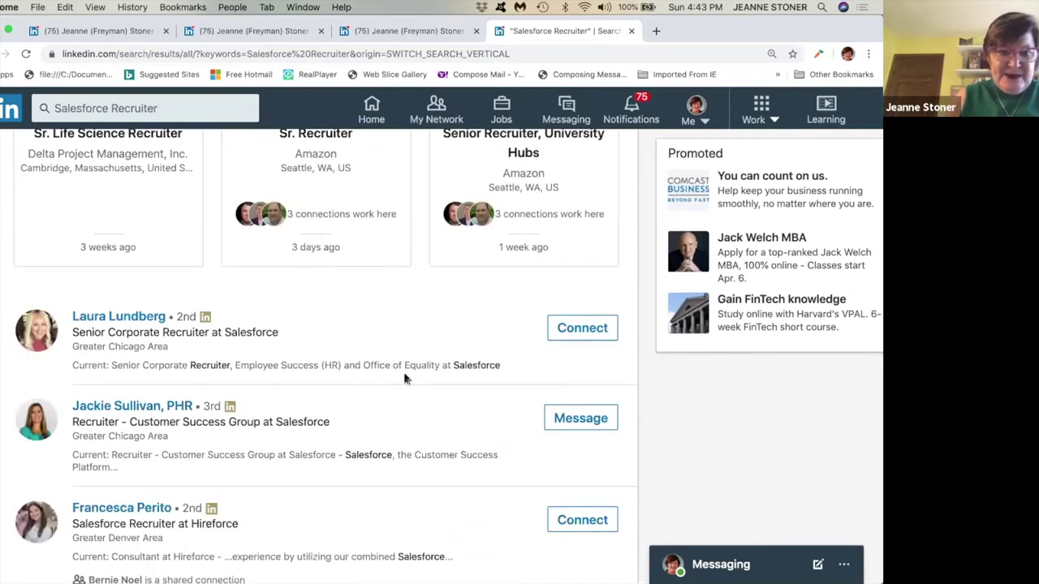
scroll(406, 378, down, 1)
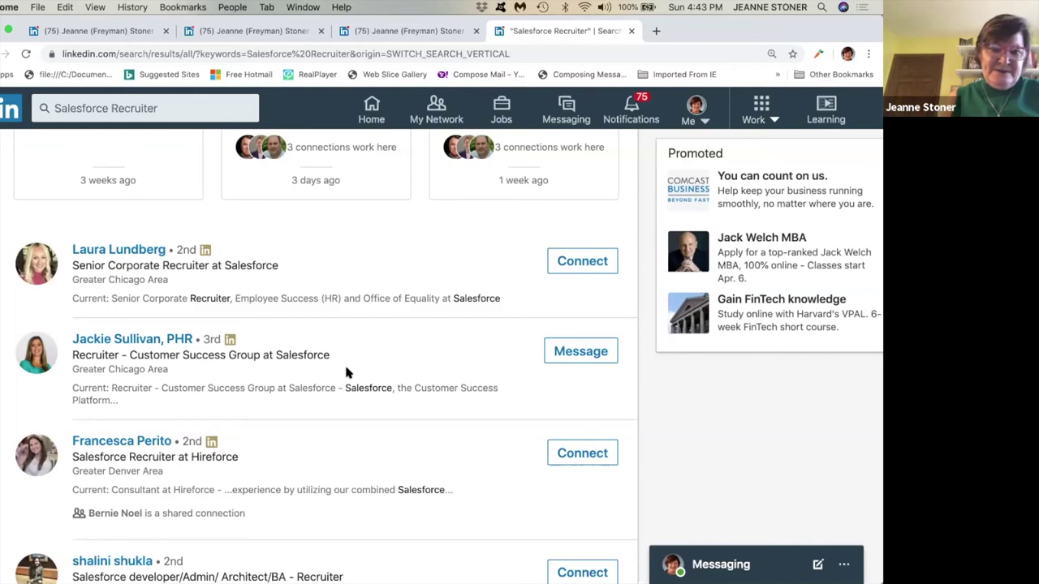
scroll(346, 373, down, 2)
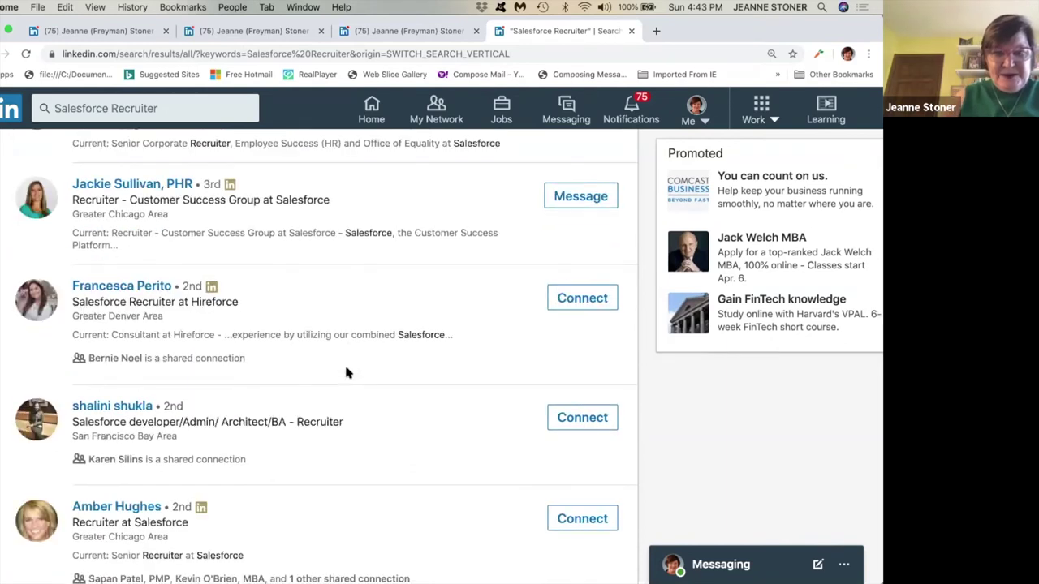
scroll(346, 373, up, 1)
scroll(346, 372, up, 2)
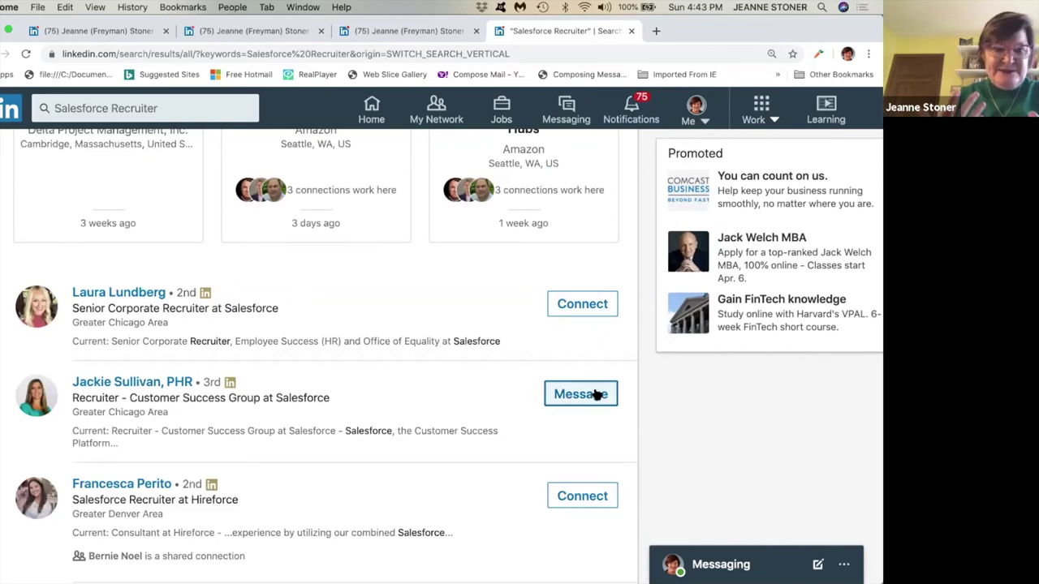
Start a message to the third-degree Salesforce recruiter, discard it unsent, and return to the search box.
click(594, 394)
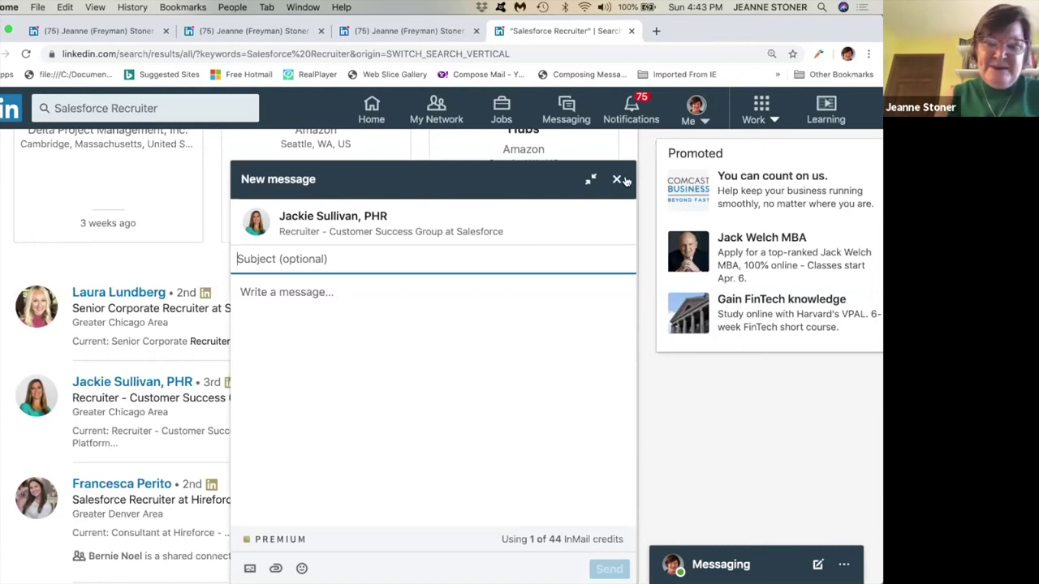
click(616, 178)
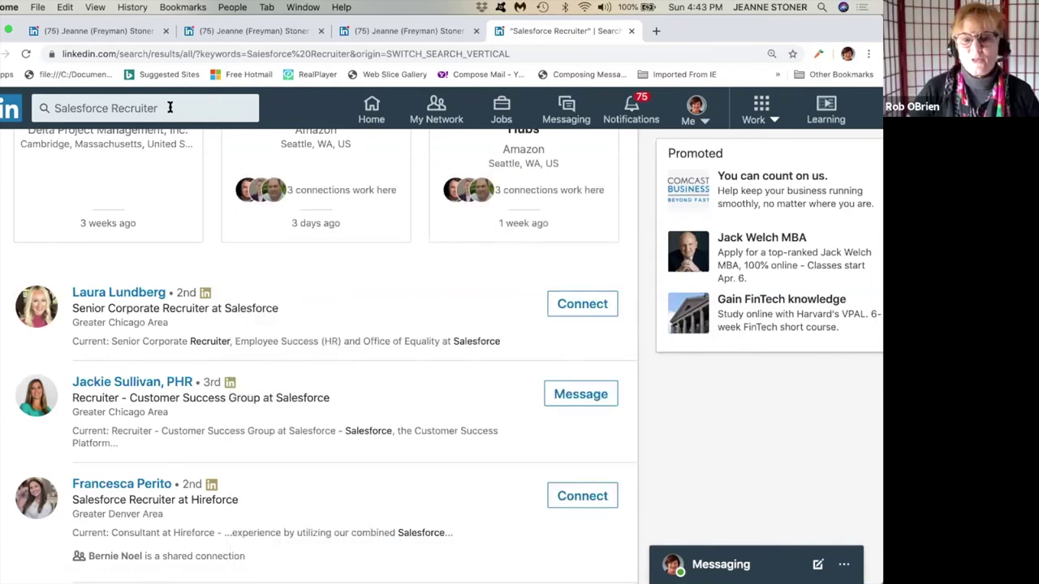
click(170, 108)
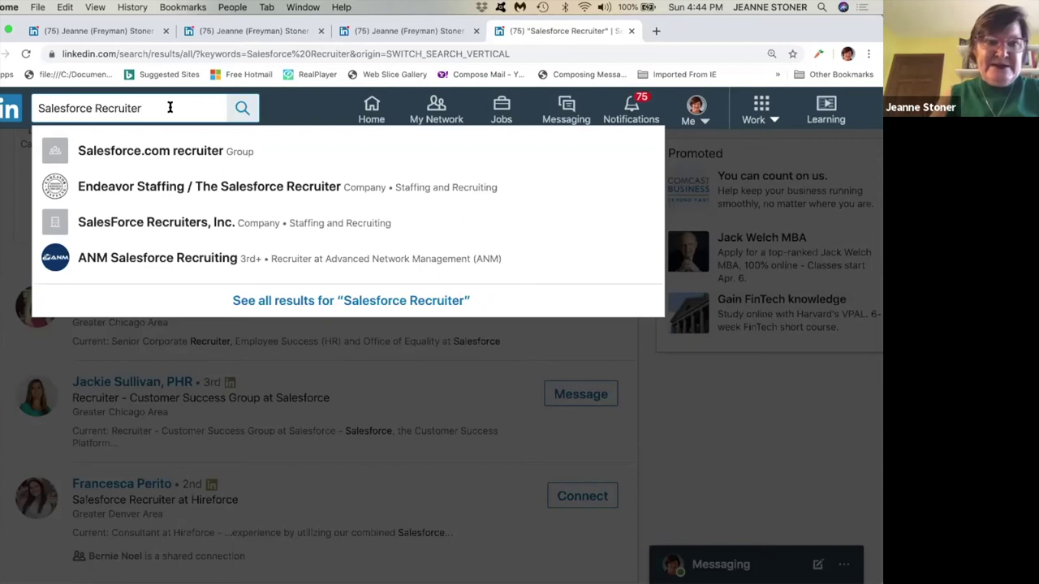
Change the search query from 'Salesforce Recruiter' to 'Salesforce VP NPSP' and run it.
key(BackSpace)
key(BackSpace)
key(BackSpace)
key(BackSpace)
key(BackSpace)
key(BackSpace)
key(BackSpace)
key(BackSpace)
key(BackSpace)
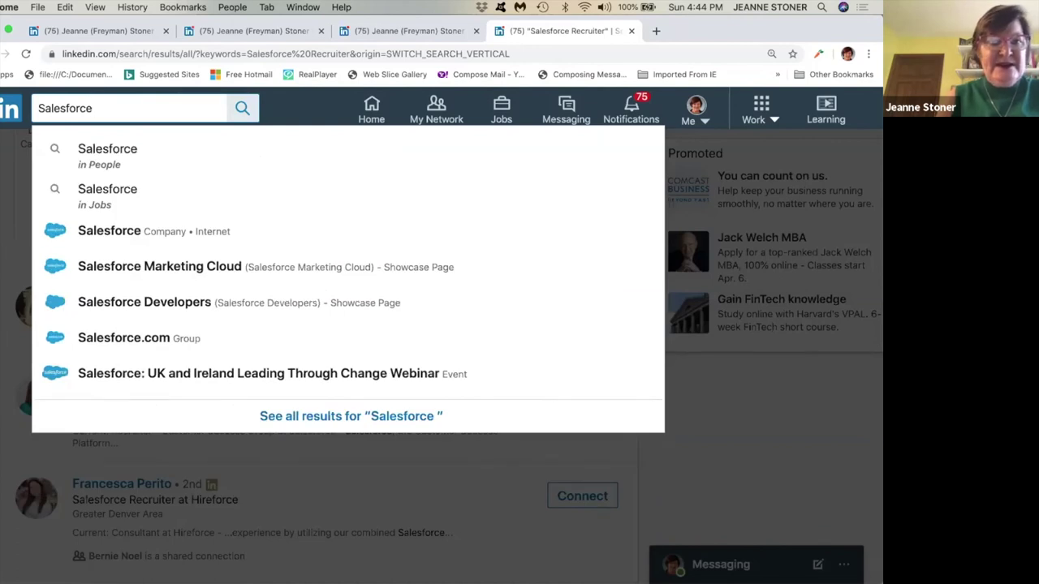
text(VP)
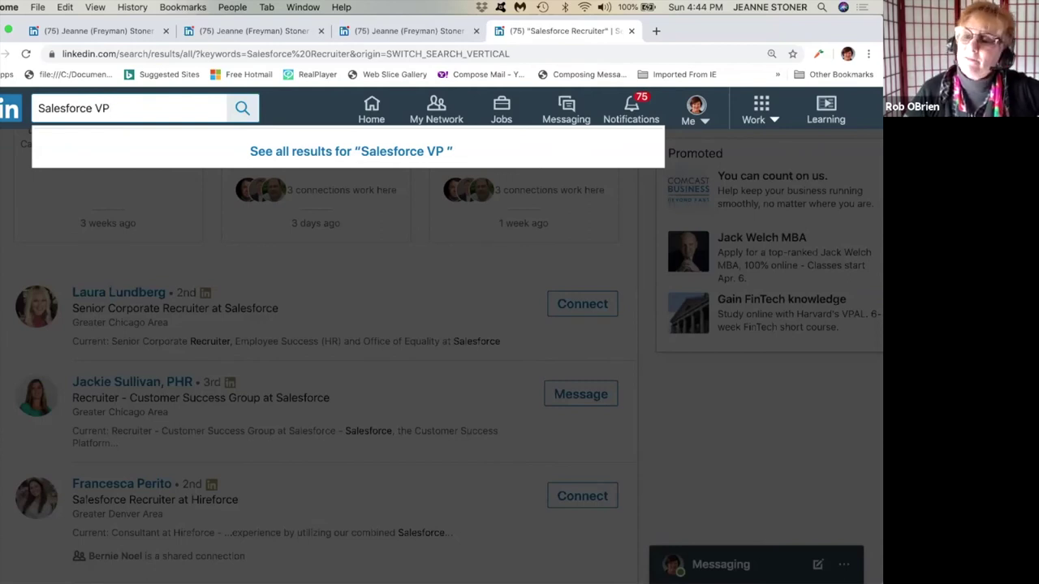
text(NPSP)
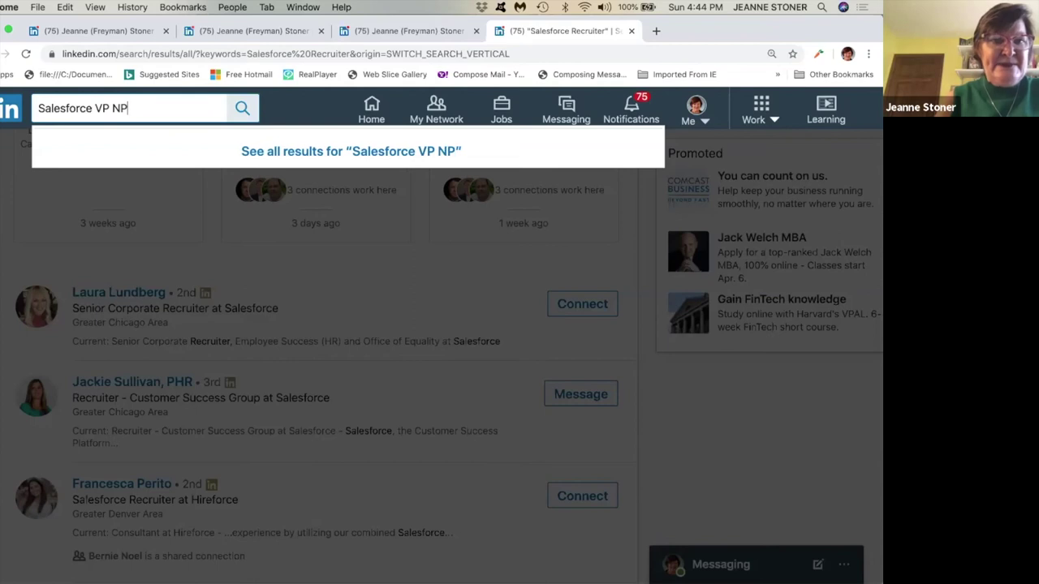
click(242, 108)
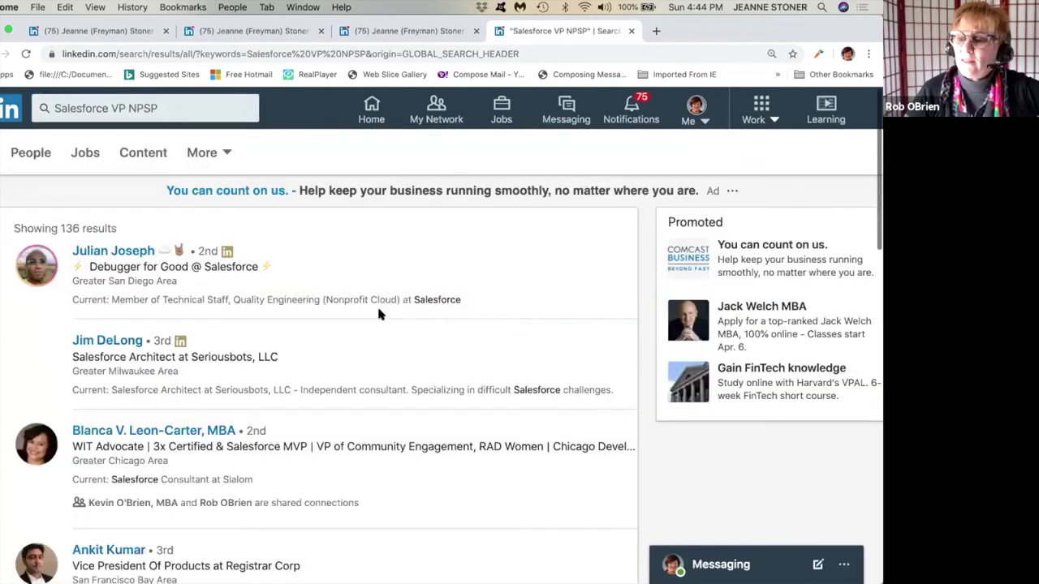
Scroll through the 136 people results, down to the PlainsCapital Bank Salesforce Administrator VP.
scroll(378, 314, down, 1)
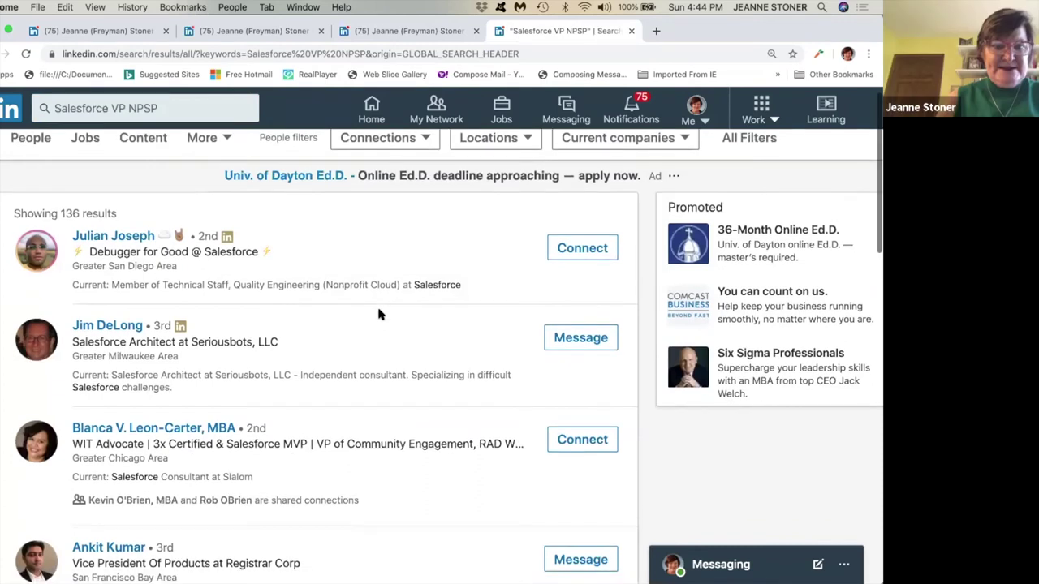
scroll(379, 314, down, 3)
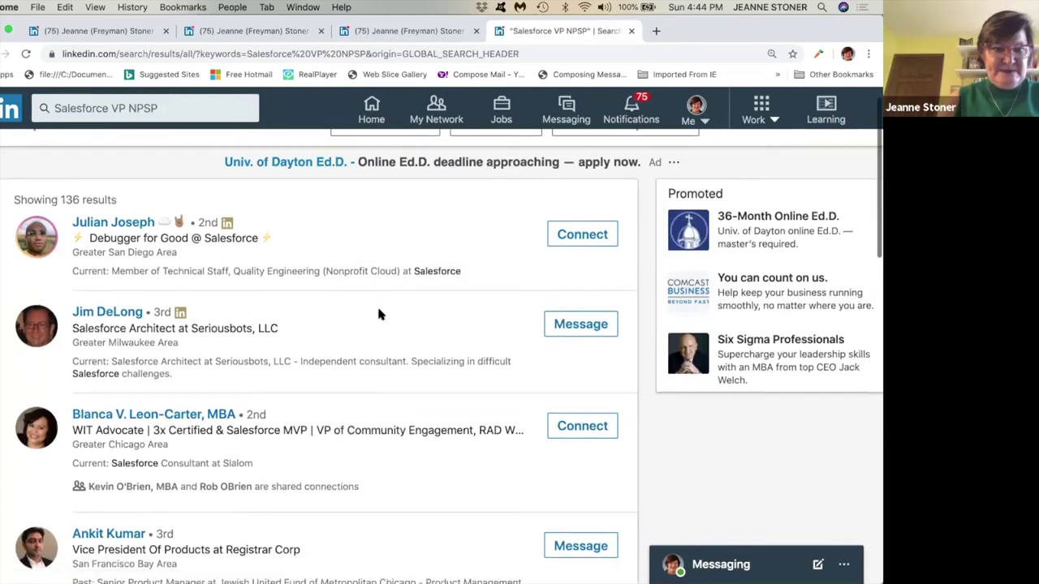
scroll(379, 314, down, 3)
scroll(378, 314, down, 4)
scroll(378, 314, down, 5)
scroll(378, 314, down, 3)
scroll(378, 310, down, 1)
scroll(378, 309, up, 1)
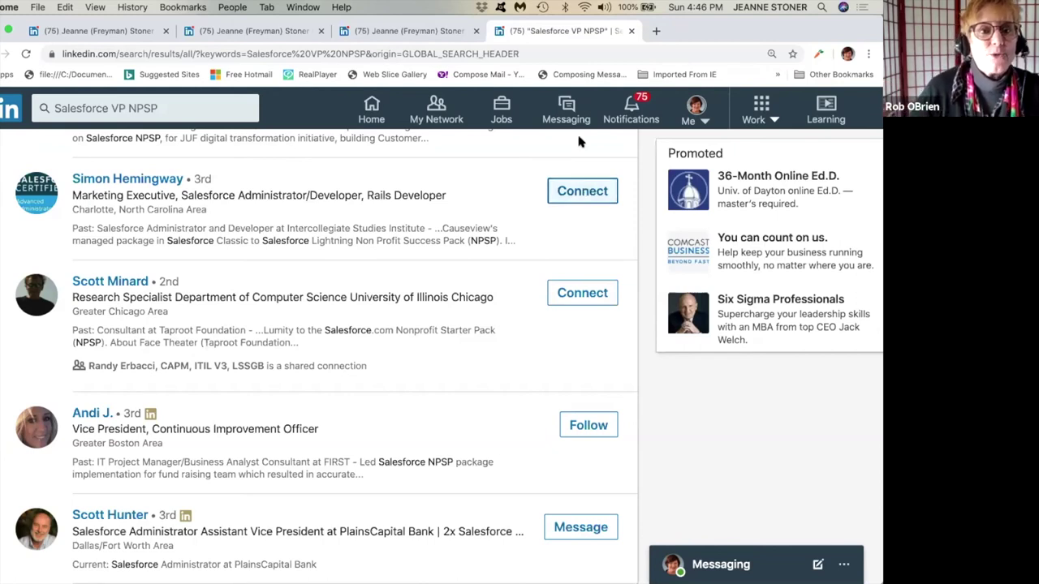
Open your own profile page from the Me menu and scroll through it.
click(699, 119)
click(573, 270)
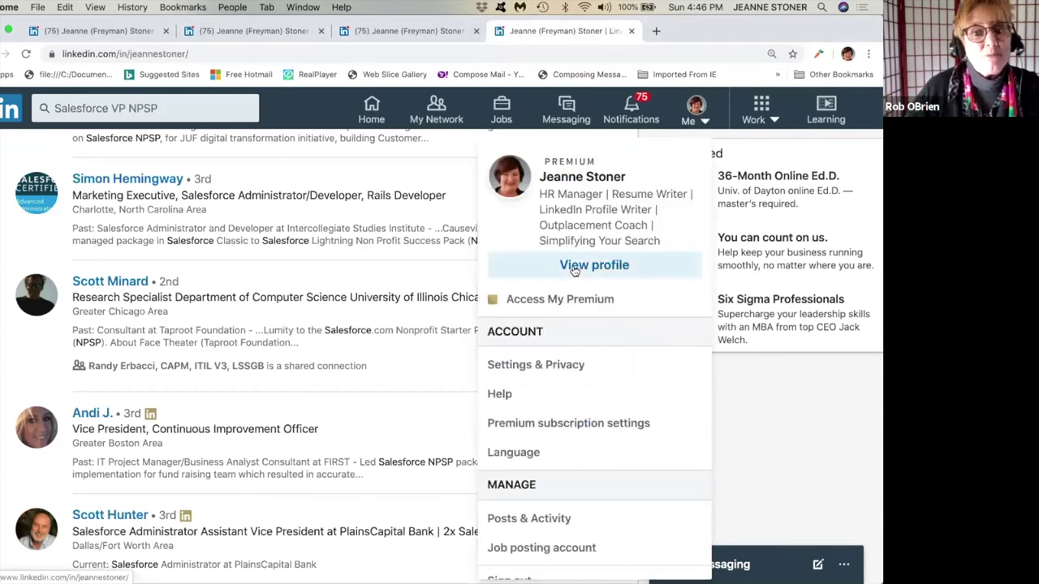
scroll(438, 366, down, 2)
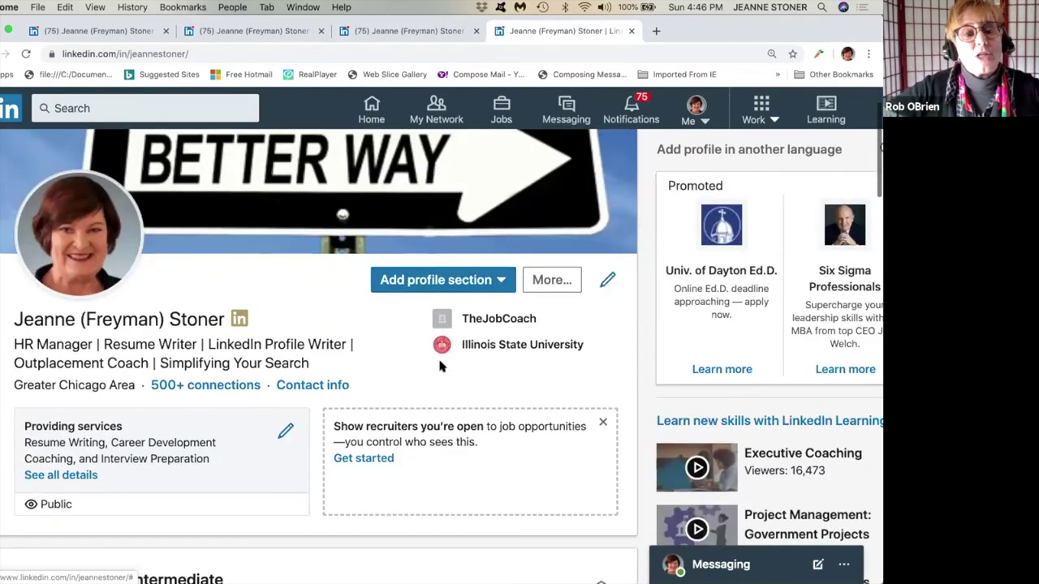
scroll(439, 365, down, 2)
scroll(439, 365, up, 2)
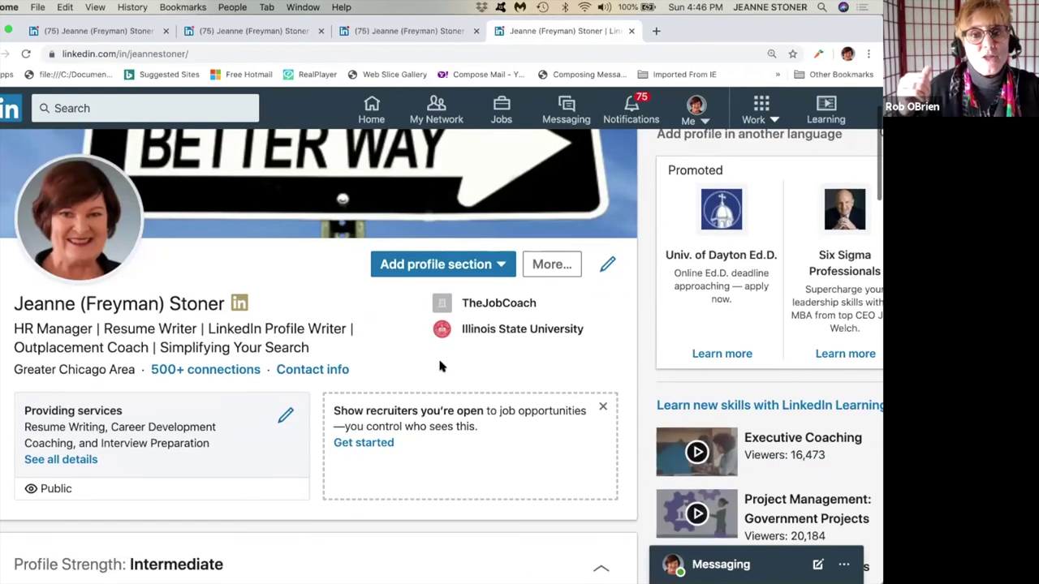
Type a person's name into the search box, then erase it and dismiss the suggestions.
click(116, 111)
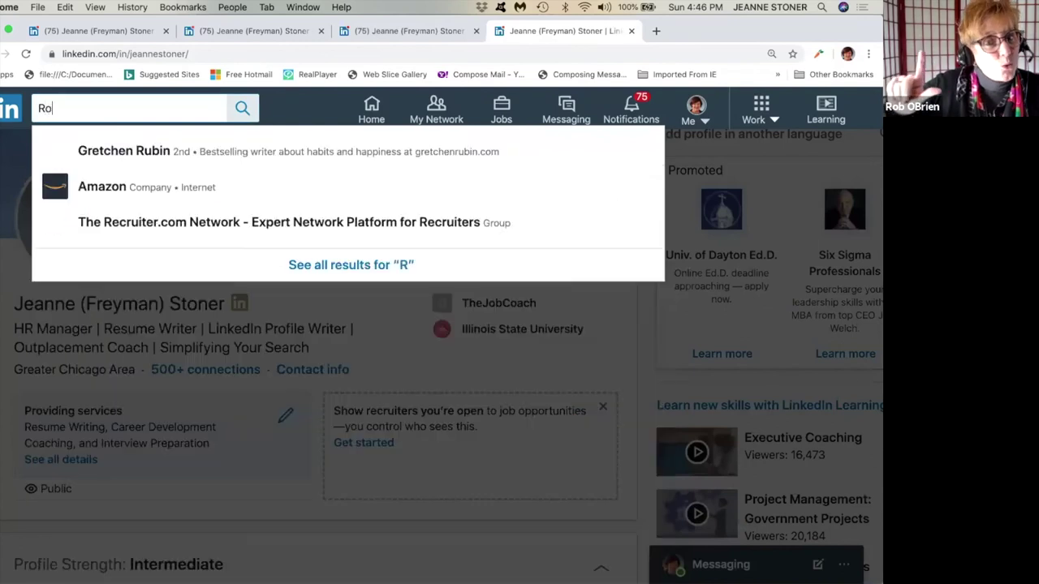
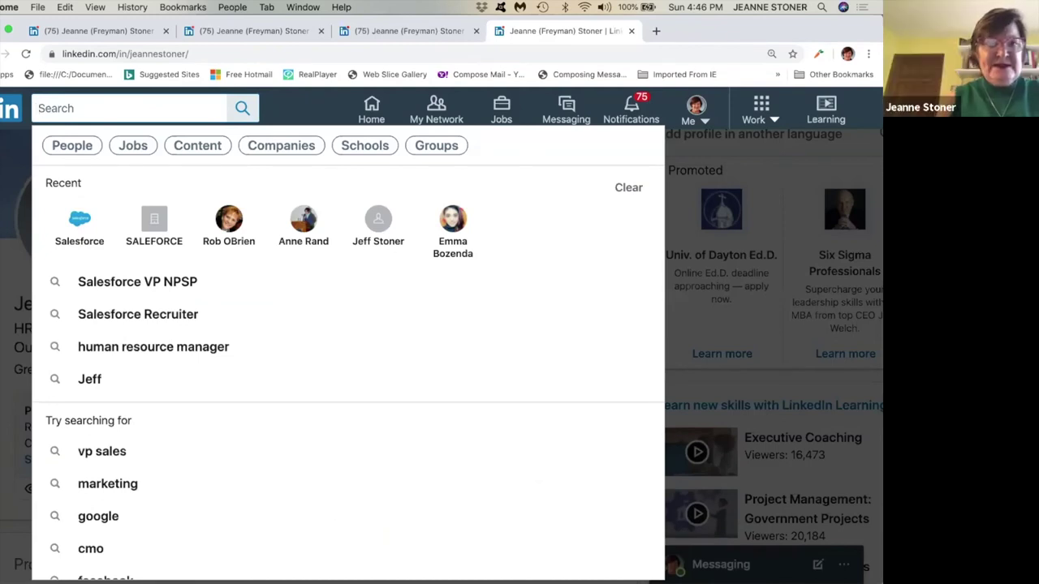
click(298, 118)
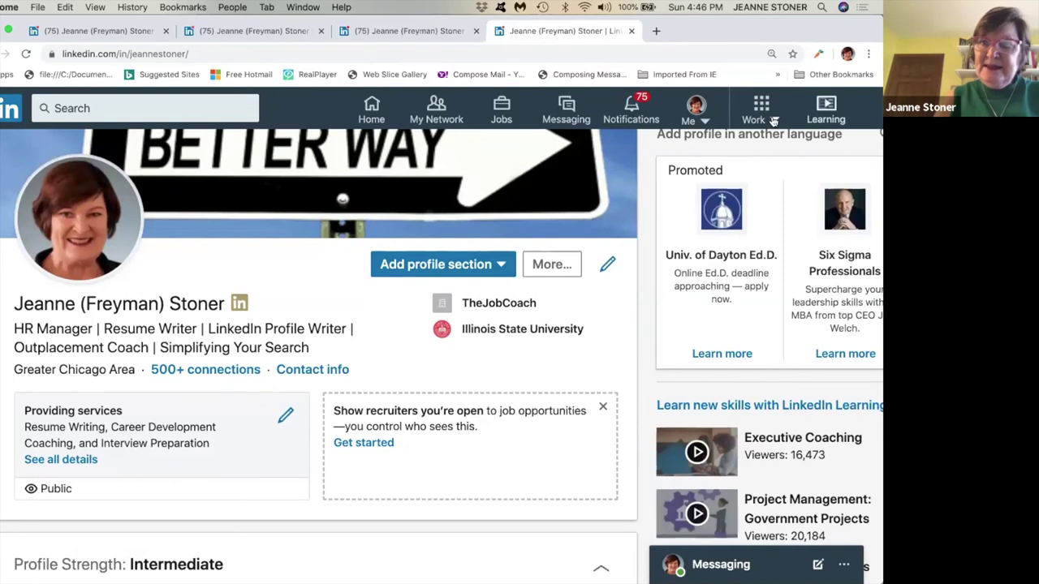
Open the Groups page from the Work menu and scroll through your groups.
click(760, 110)
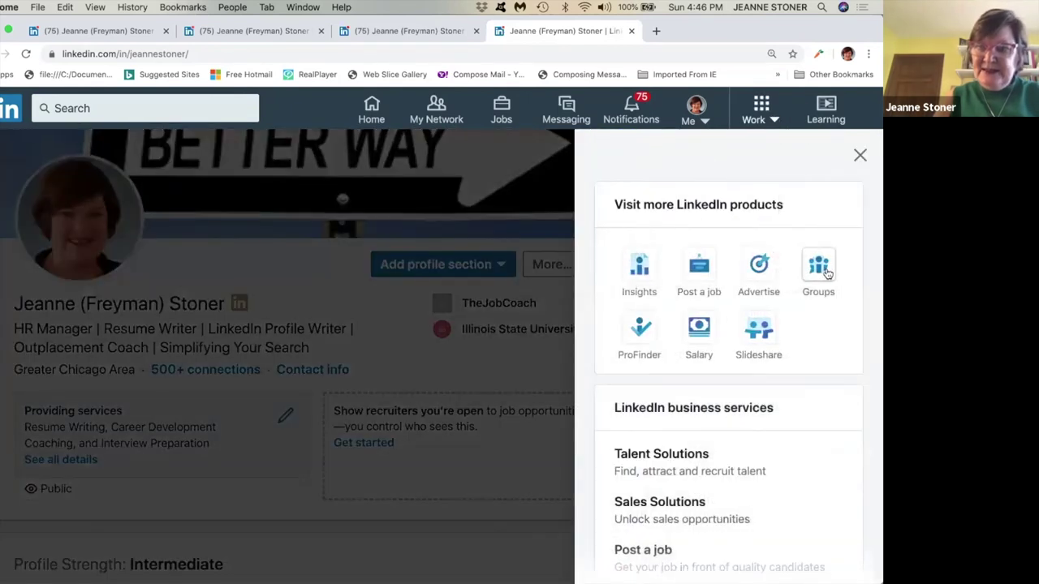
click(818, 273)
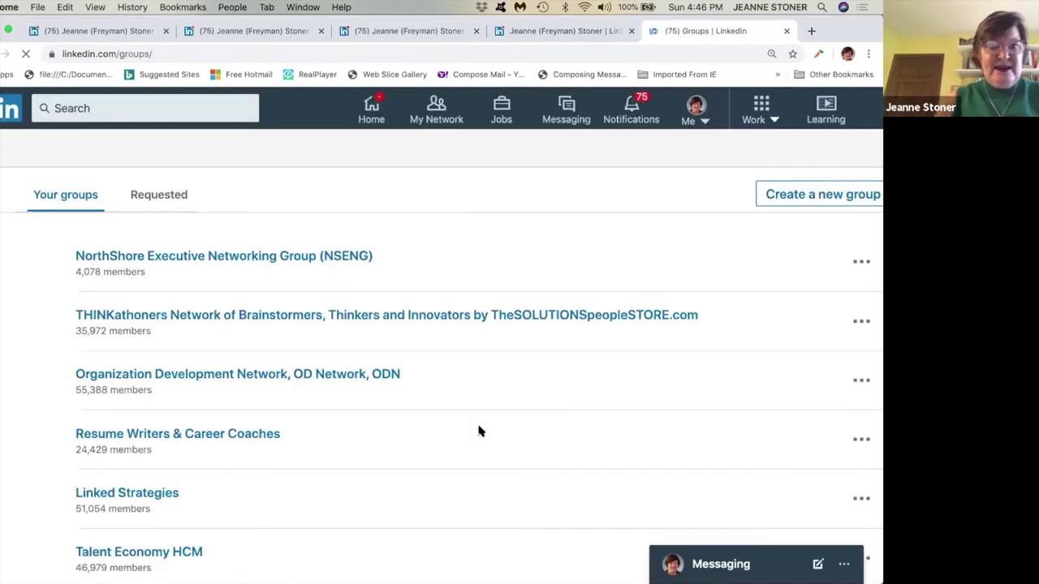
scroll(478, 432, down, 3)
scroll(478, 431, down, 7)
scroll(478, 430, down, 6)
scroll(315, 278, up, 15)
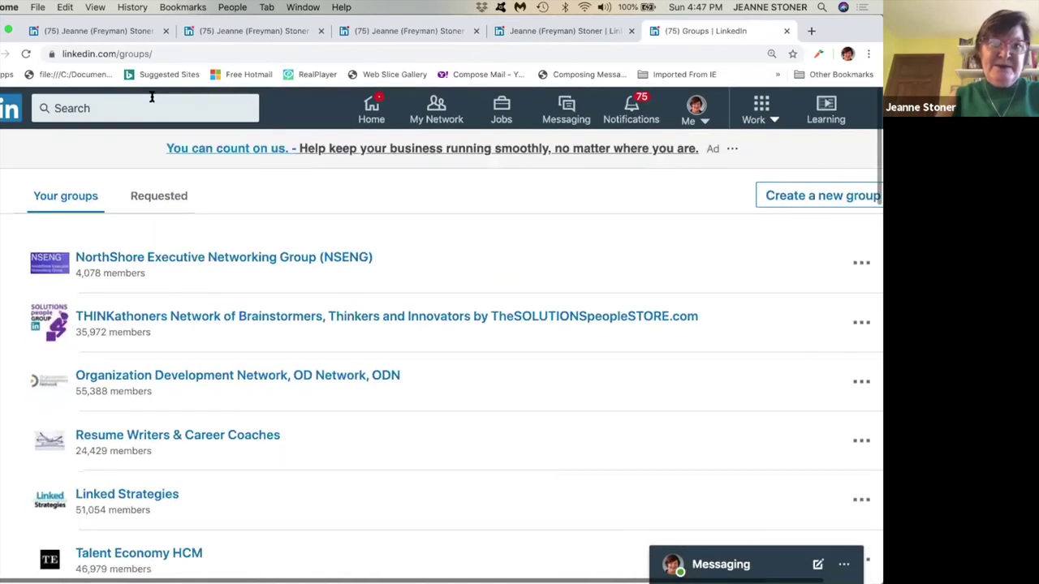
Search for 'Ted Talks', then clear the search text.
click(121, 107)
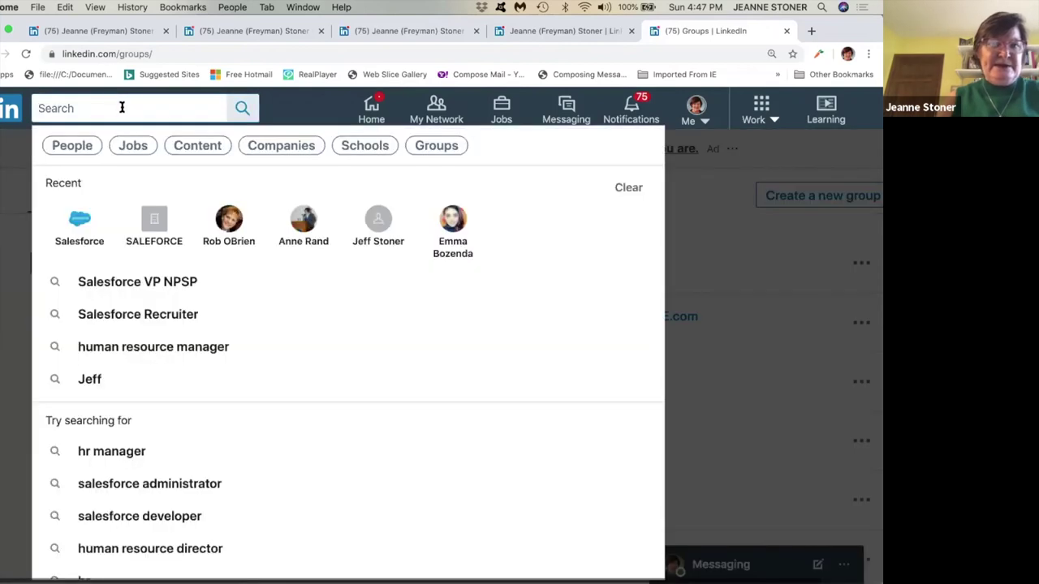
text(Ted Talks)
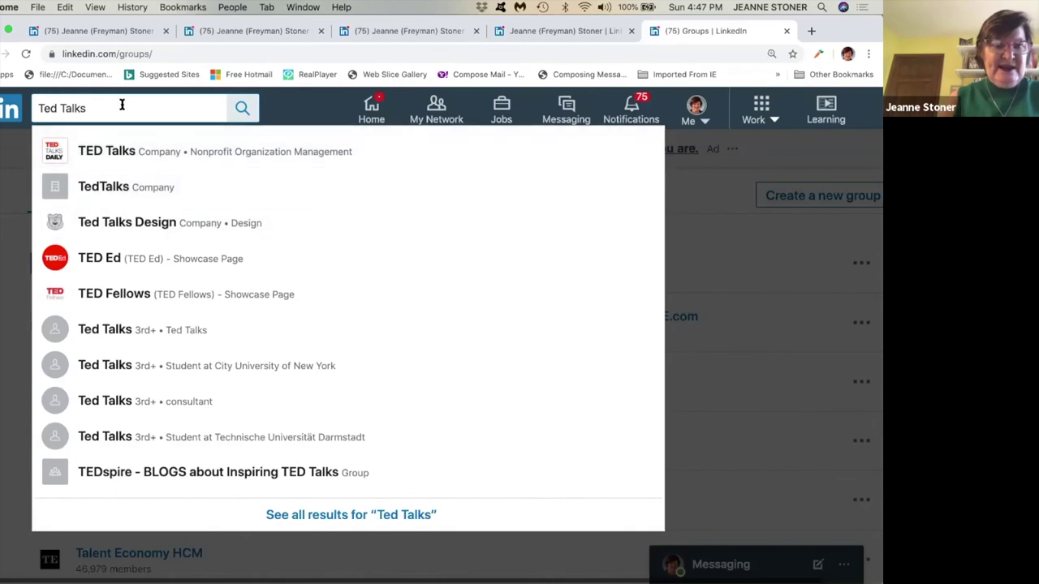
key(BackSpace)
key(BackSpace)
key(BackSpace)
key(BackSpace)
key(BackSpace)
key(BackSpace)
key(BackSpace)
key(BackSpace)
key(BackSpace)
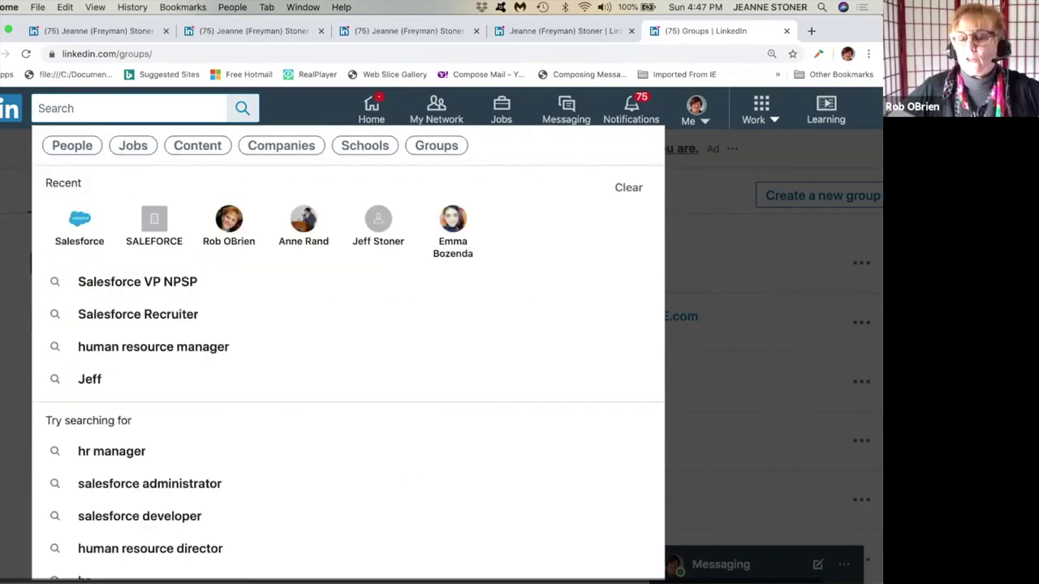
Search for 'First Lego League' to see its group suggestions.
text(Lego )
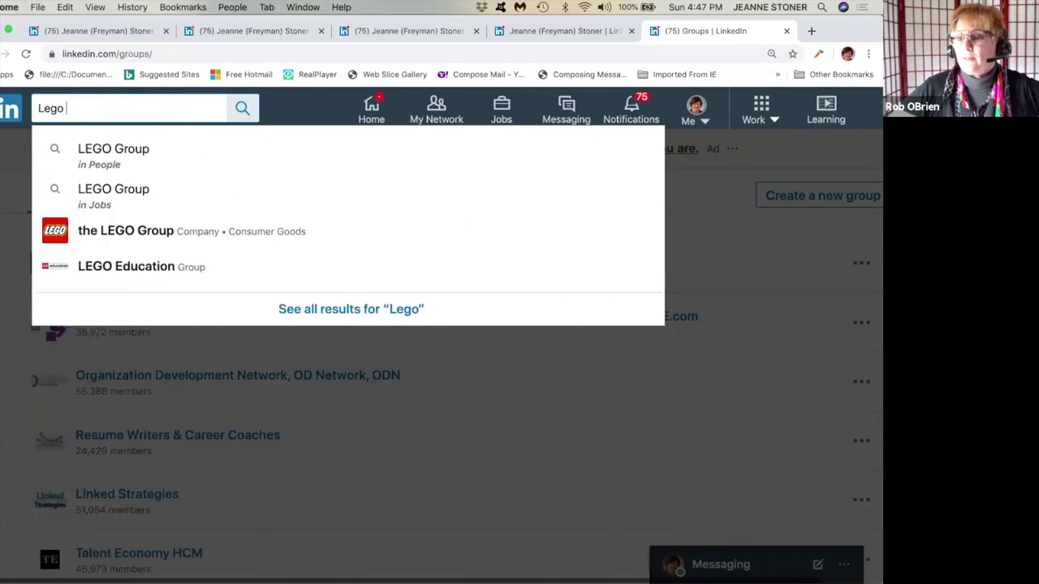
text(Leg)
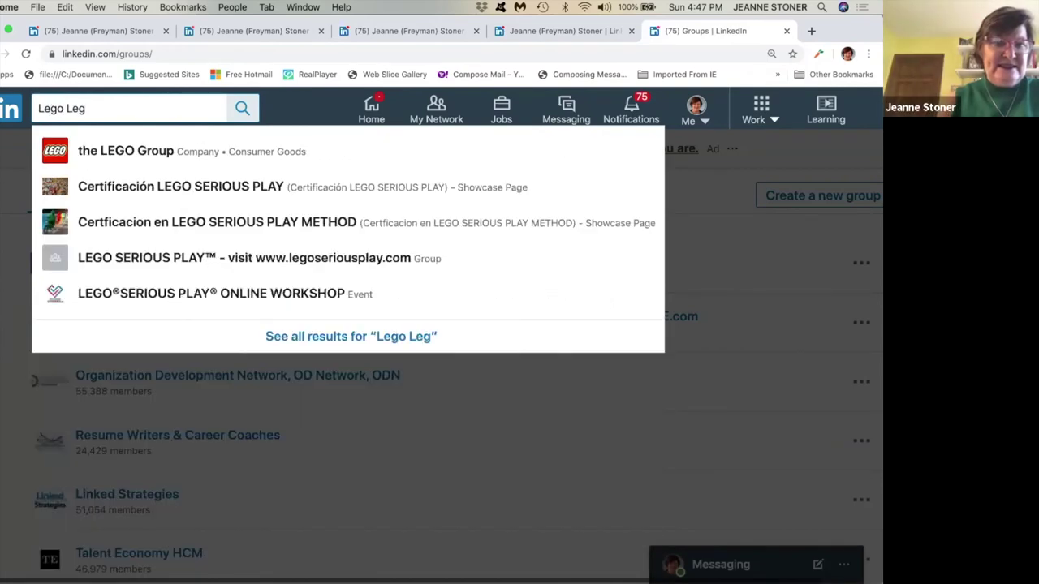
key(BackSpace)
key(BackSpace)
key(BackSpace)
key(BackSpace)
key(BackSpace)
key(BackSpace)
text(Fir)
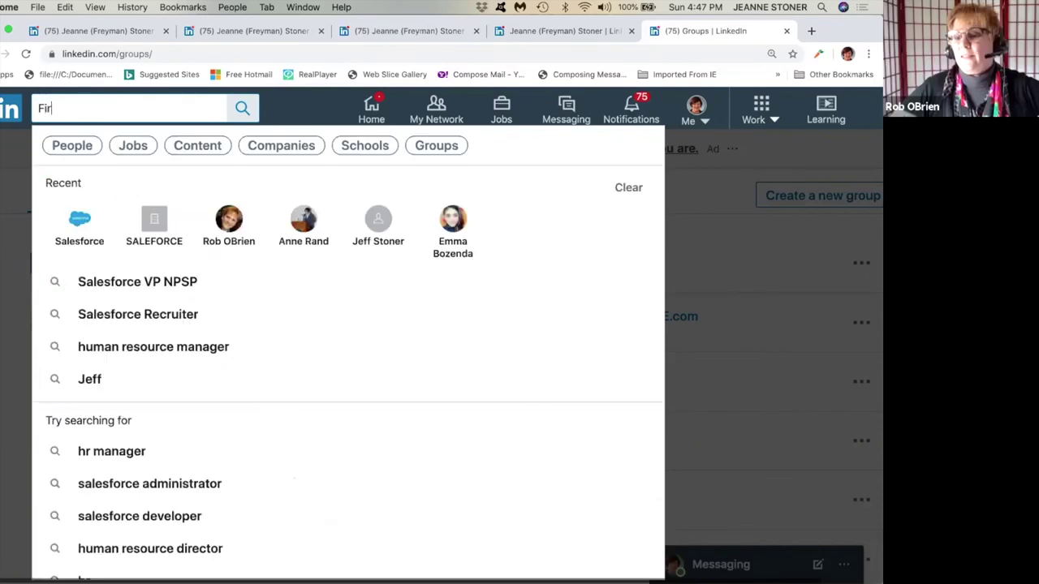
text(st Lego Lea)
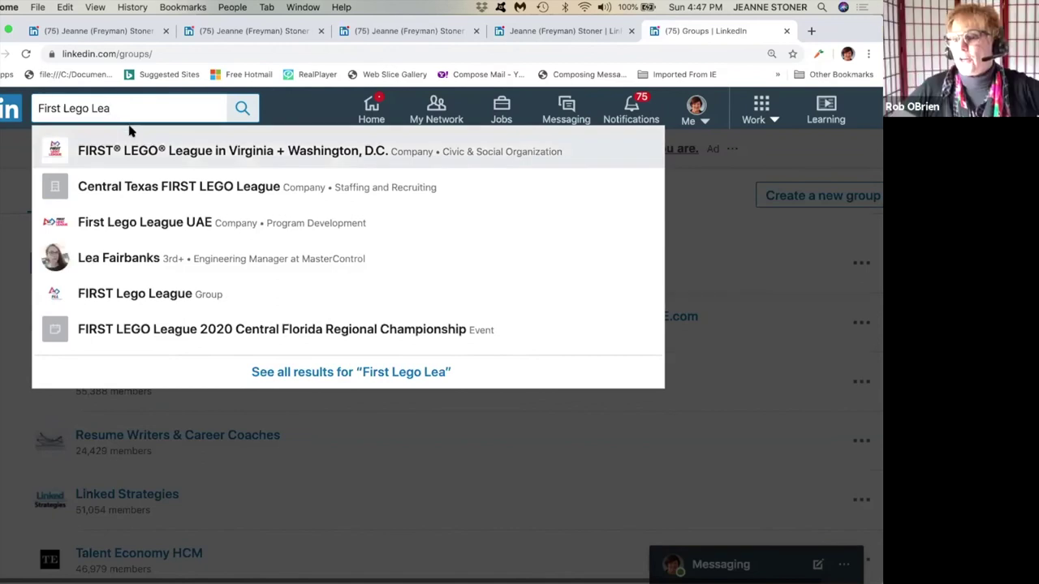
text(gue Ch)
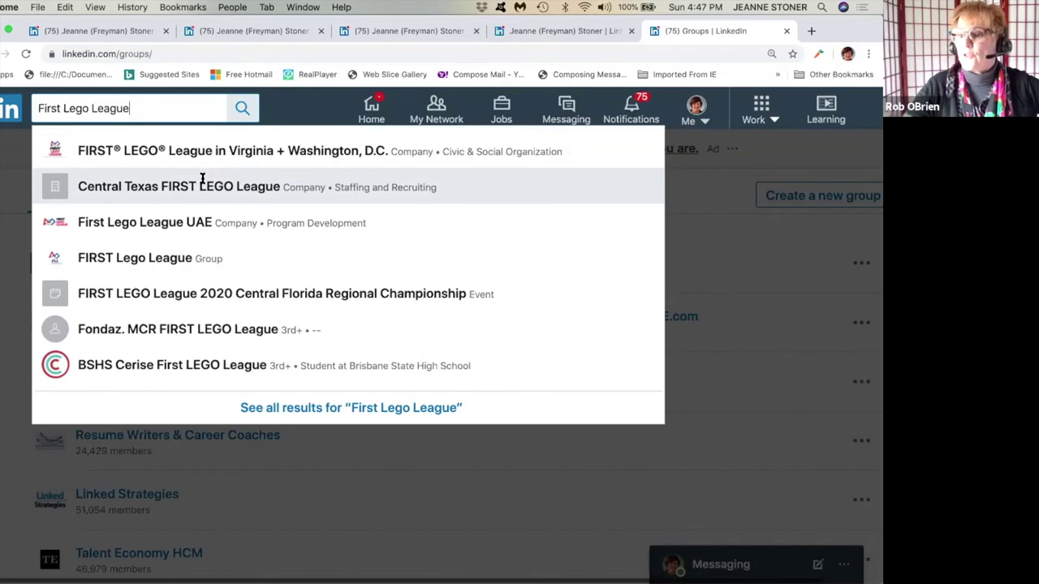
Open the First Lego League UAE company page from the suggestions and scroll it.
click(191, 226)
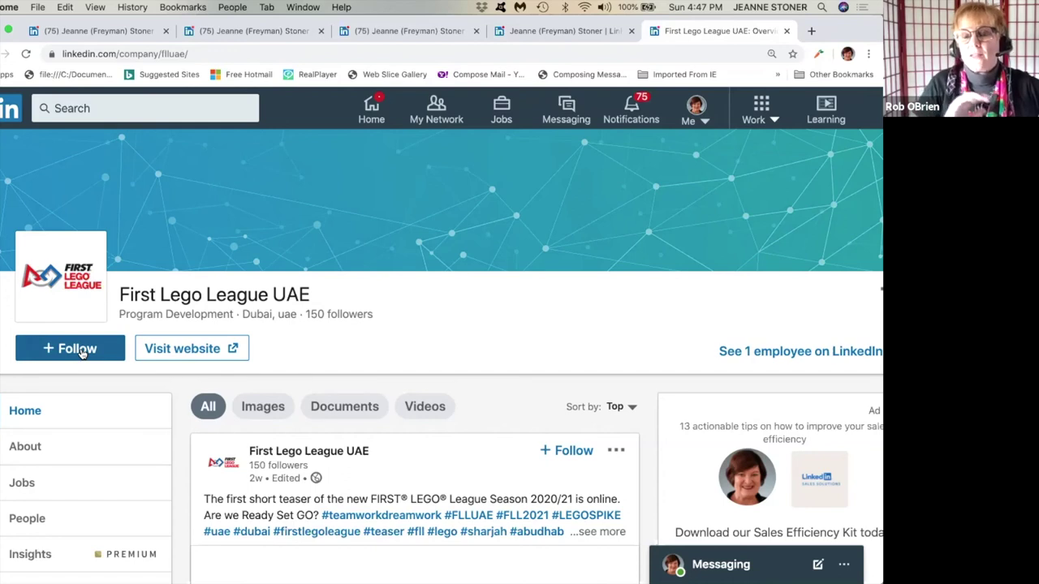
scroll(369, 237, down, 1)
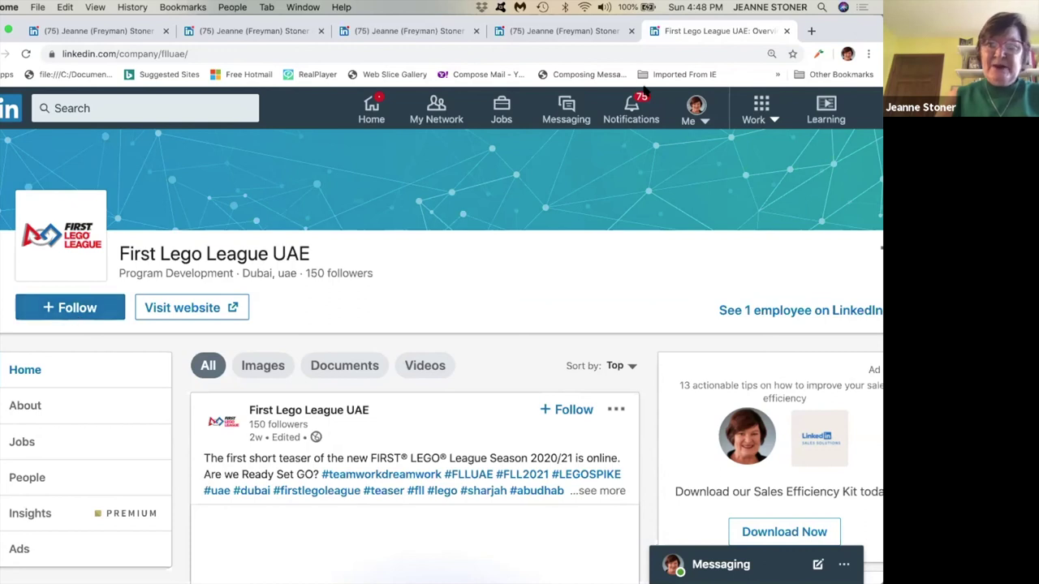
Return to your own profile page and scroll down it.
click(689, 118)
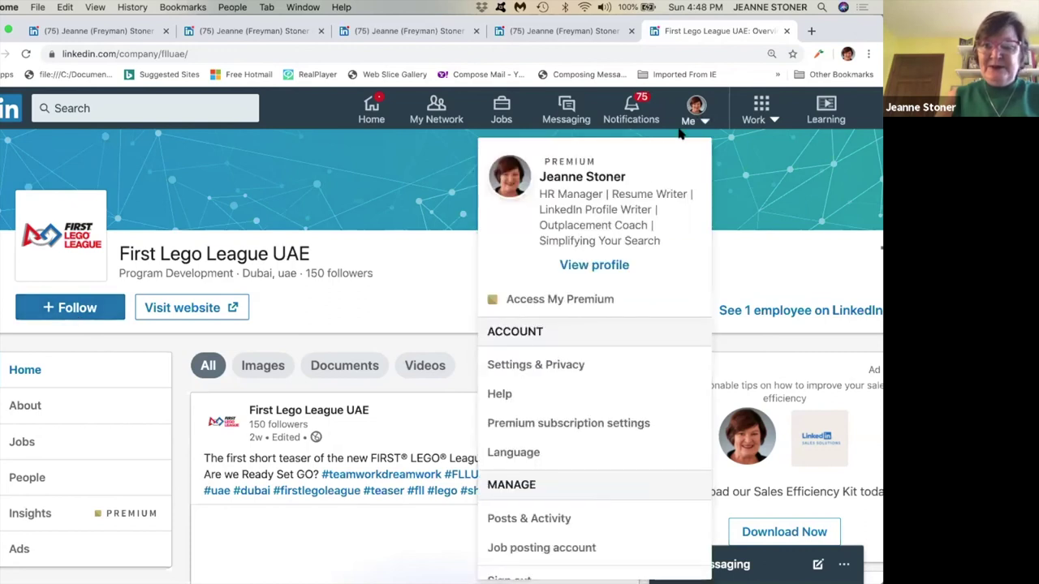
click(598, 265)
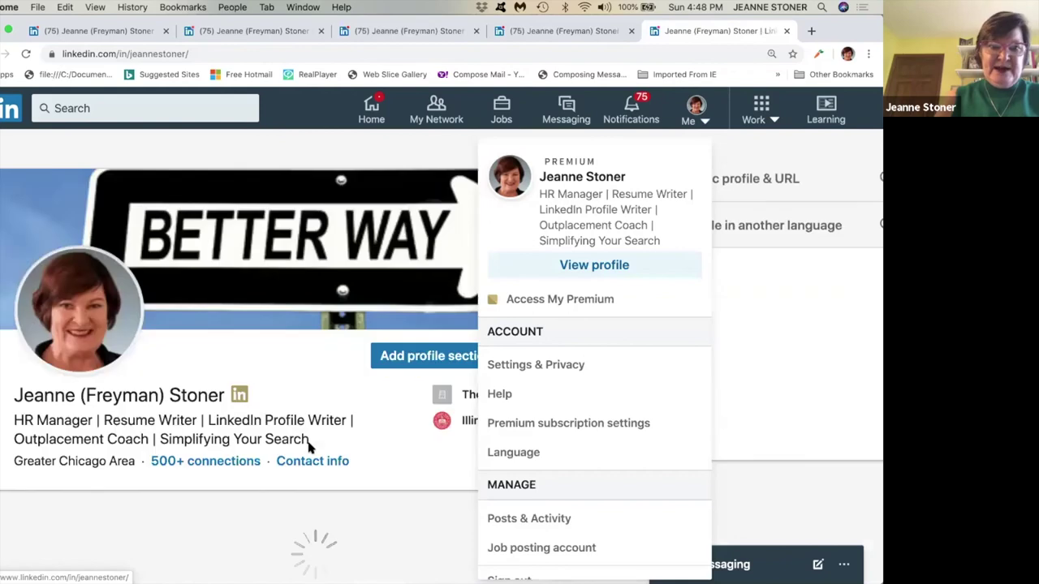
click(586, 266)
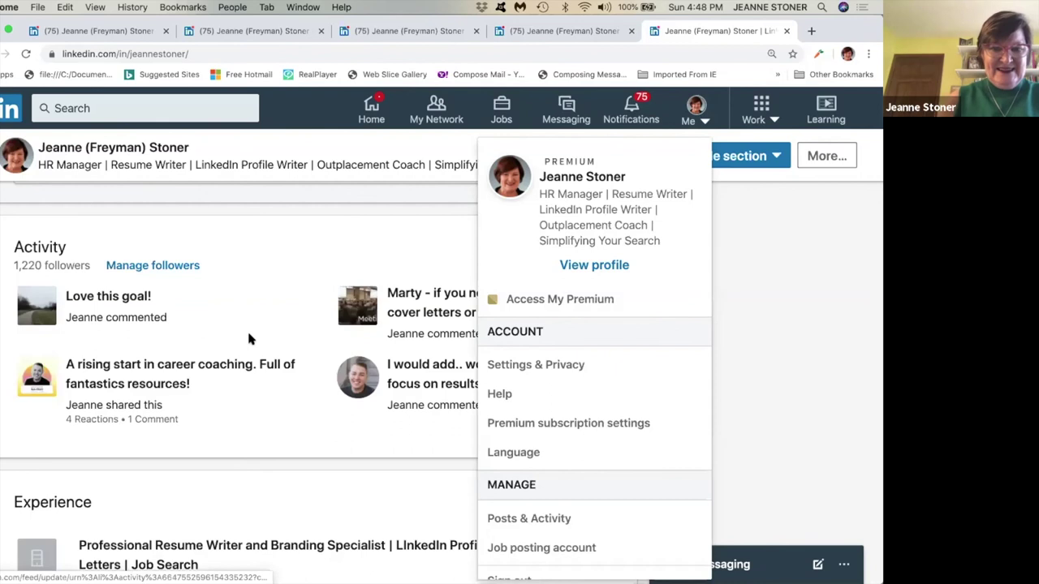
scroll(249, 338, down, 15)
scroll(249, 340, down, 3)
drag(598, 504, 549, 519)
click(659, 149)
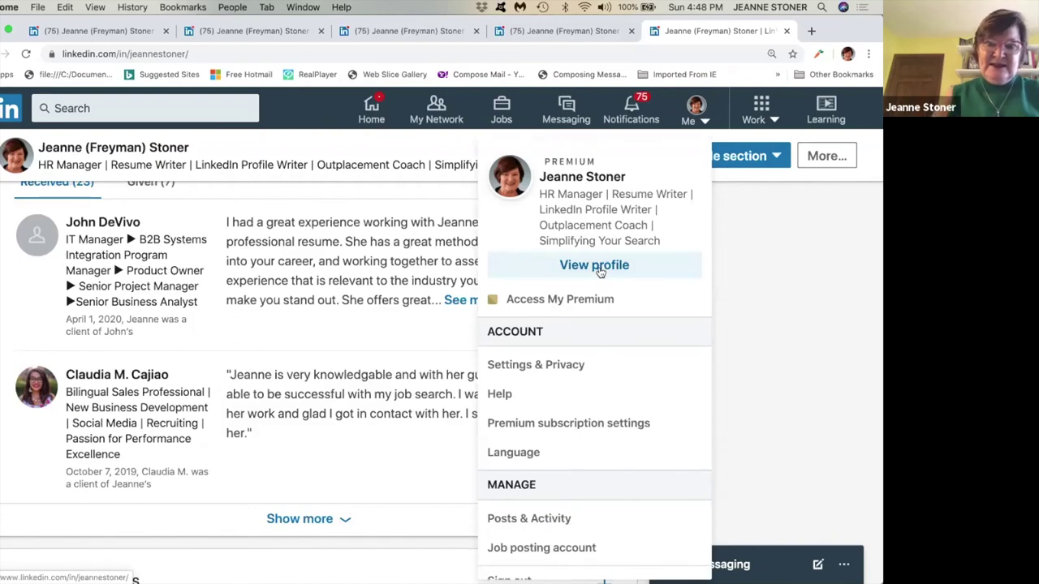
Scroll to the Interests section and show the full list of followed interests.
scroll(345, 268, down, 3)
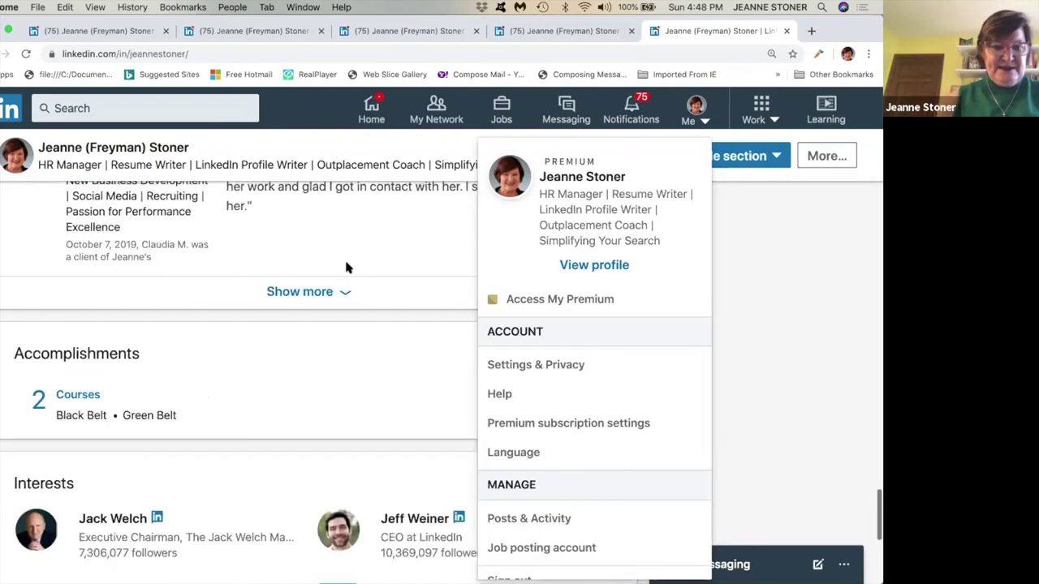
scroll(346, 268, down, 5)
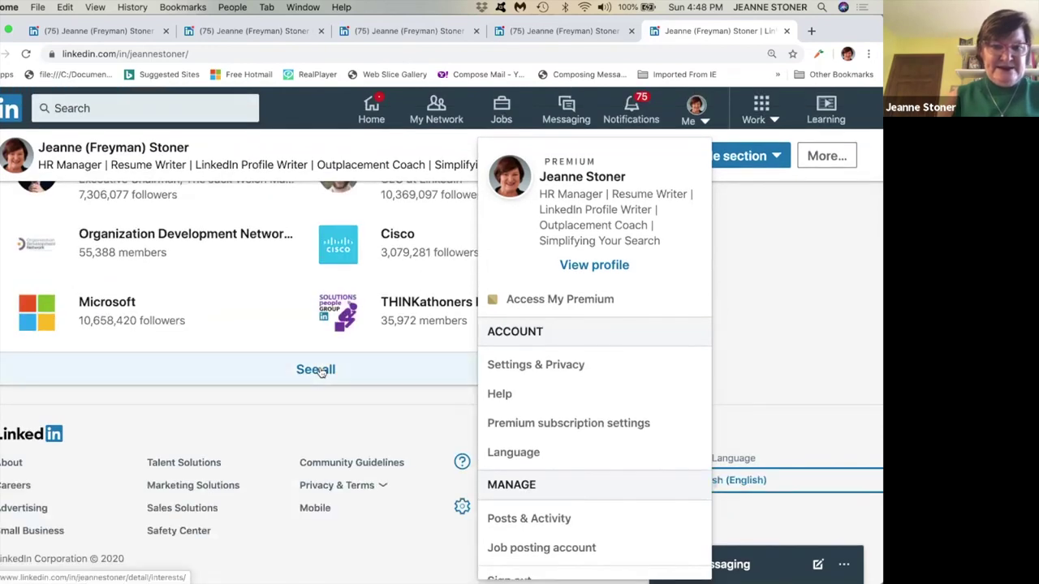
click(317, 371)
click(321, 371)
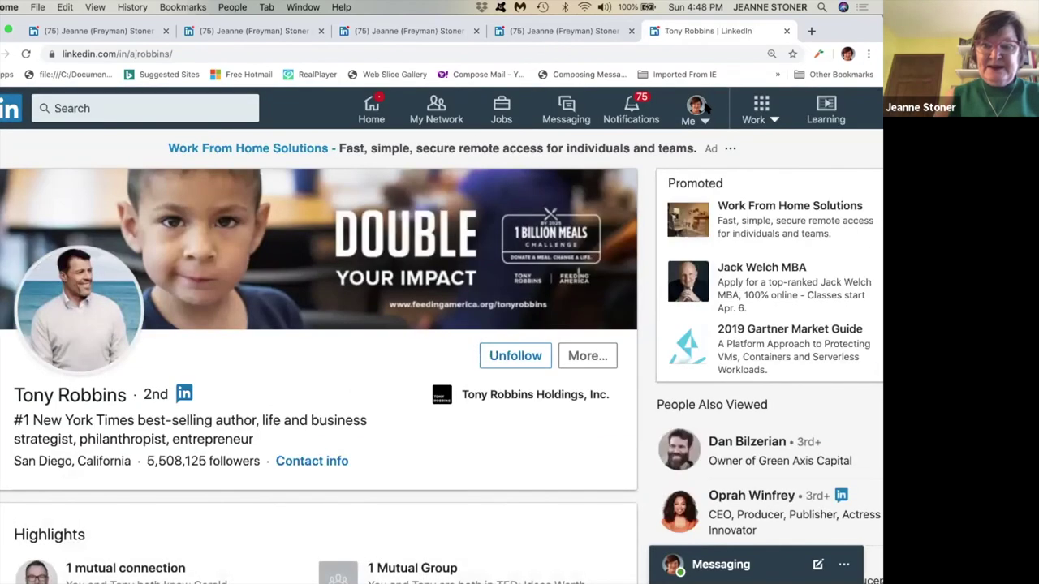
Go back to your profile and scroll down to the Interests section.
click(700, 110)
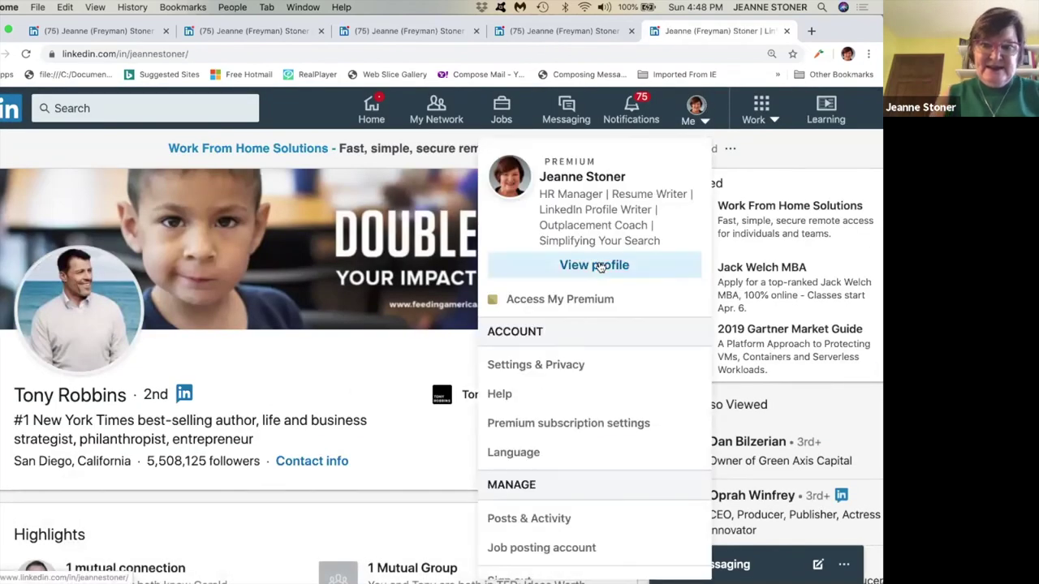
click(598, 266)
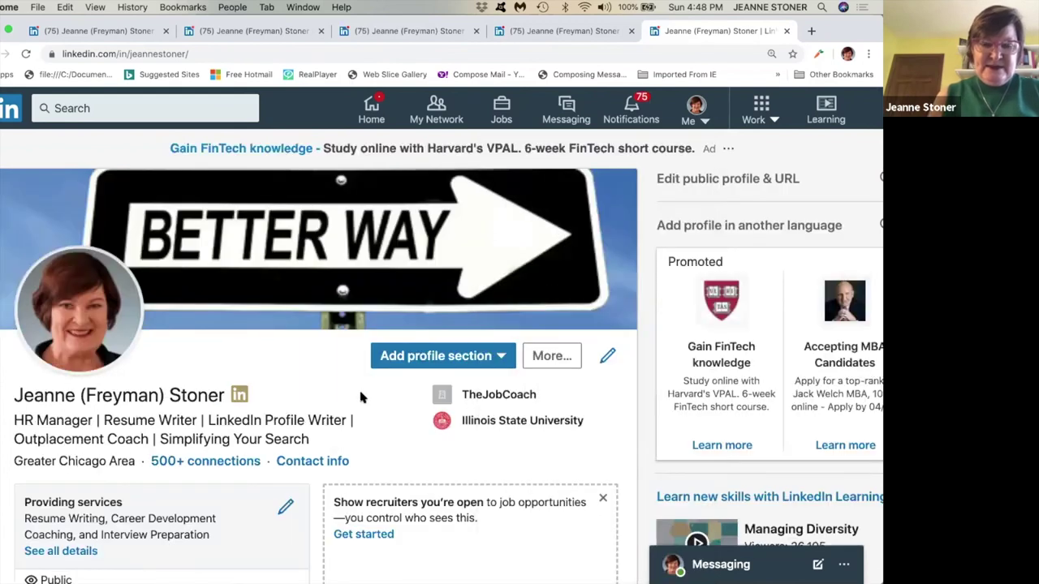
scroll(362, 395, down, 15)
scroll(361, 392, down, 15)
scroll(361, 393, up, 2)
scroll(361, 393, down, 2)
scroll(361, 393, down, 12)
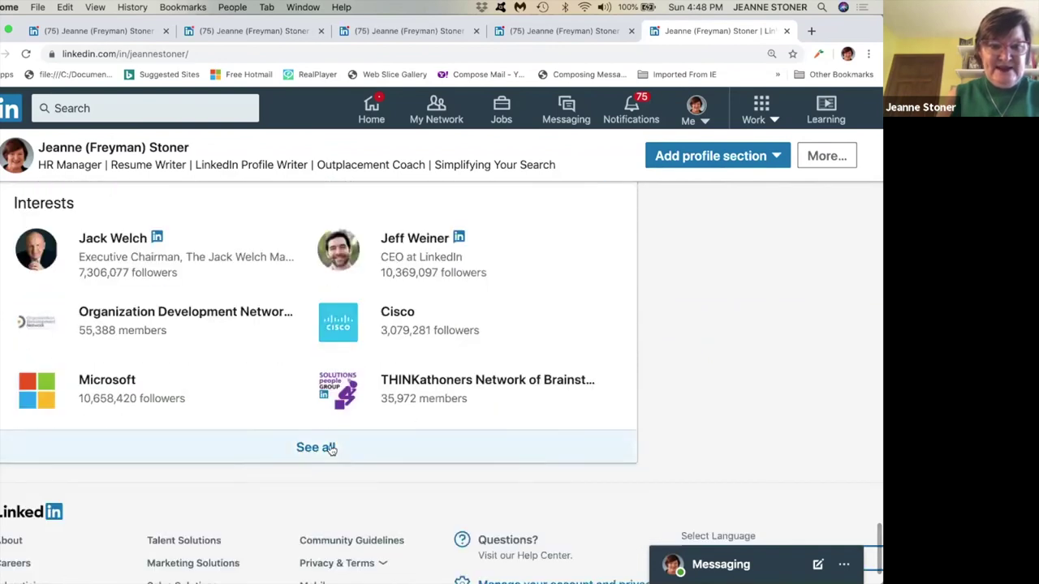
click(330, 449)
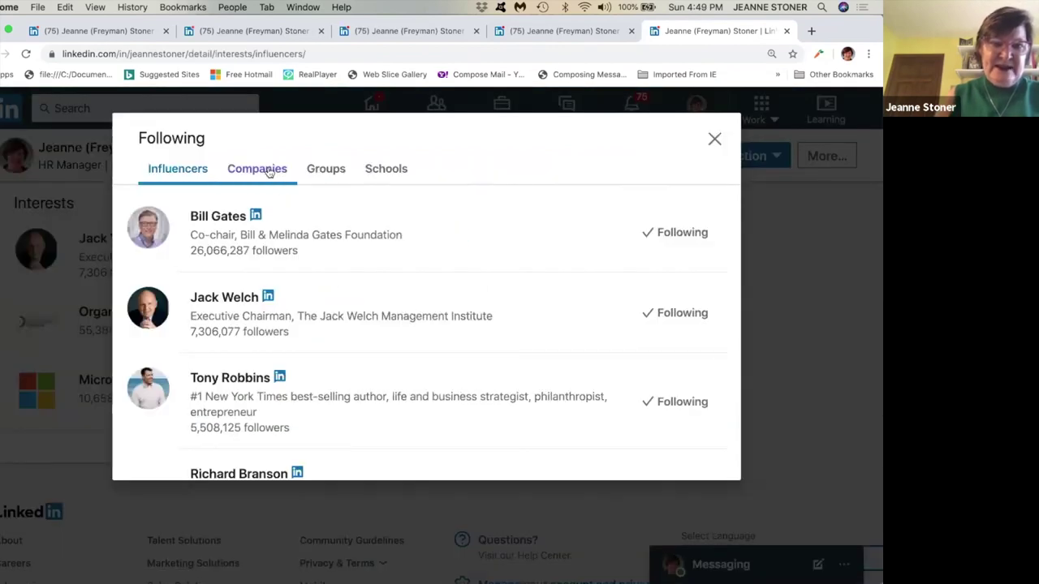
click(270, 173)
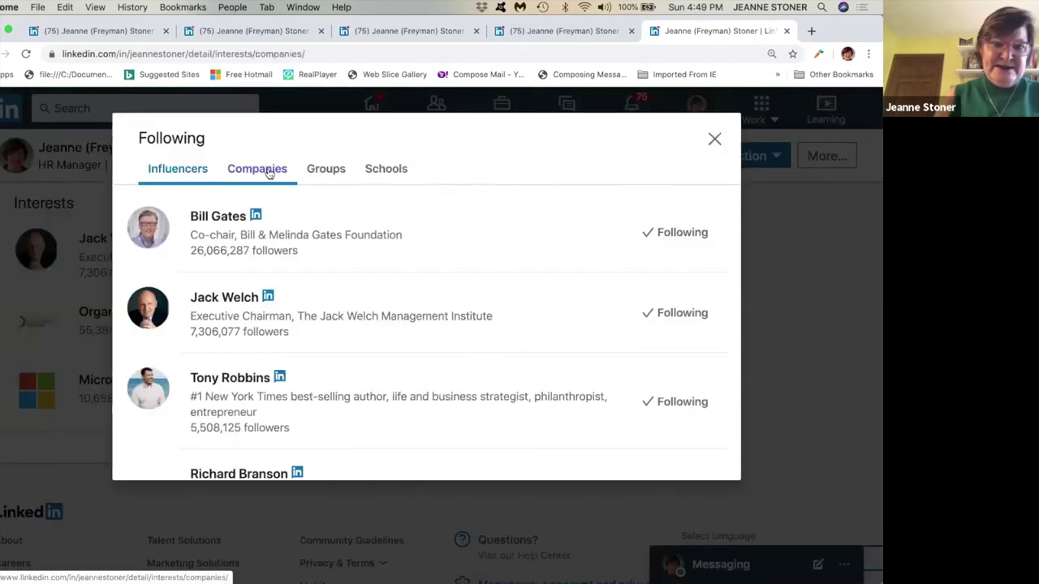
click(321, 177)
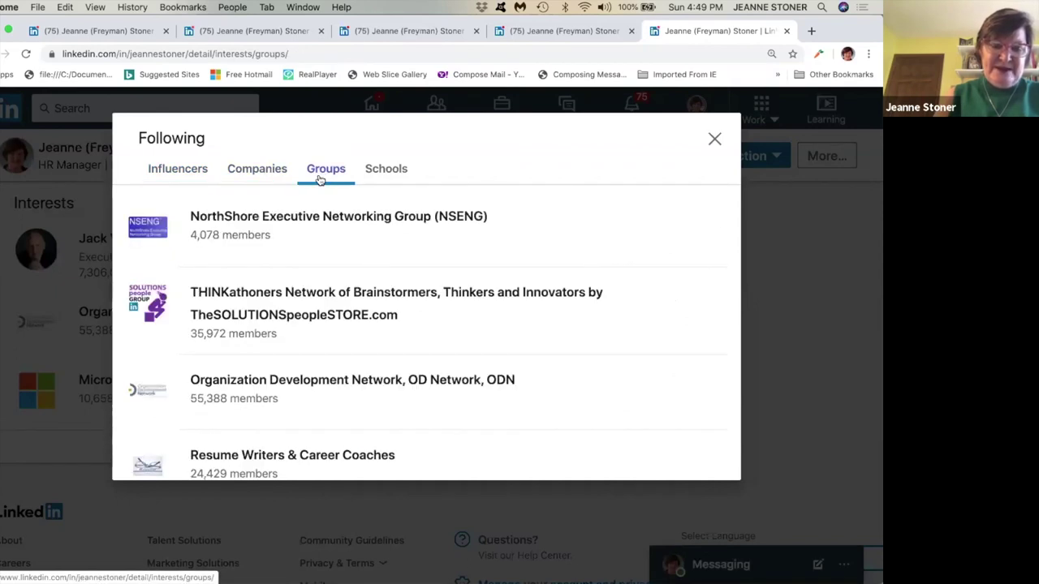
click(180, 172)
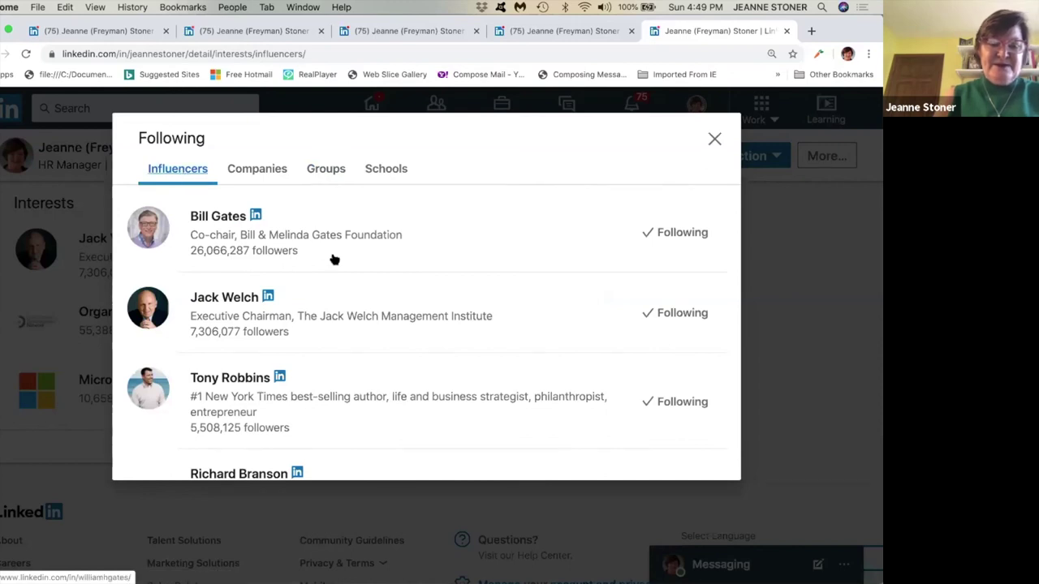
click(255, 171)
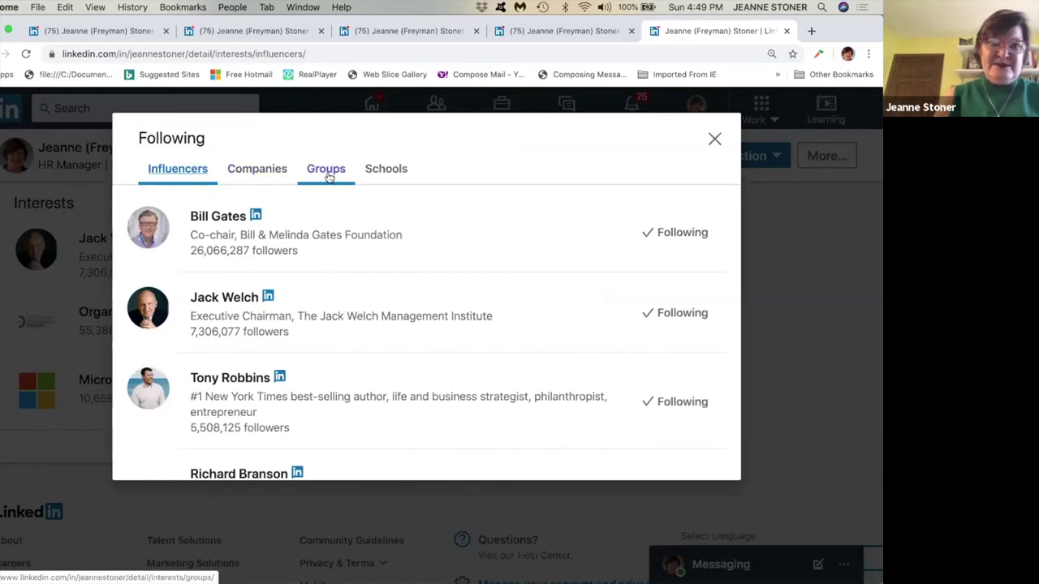
scroll(329, 180, down, 3)
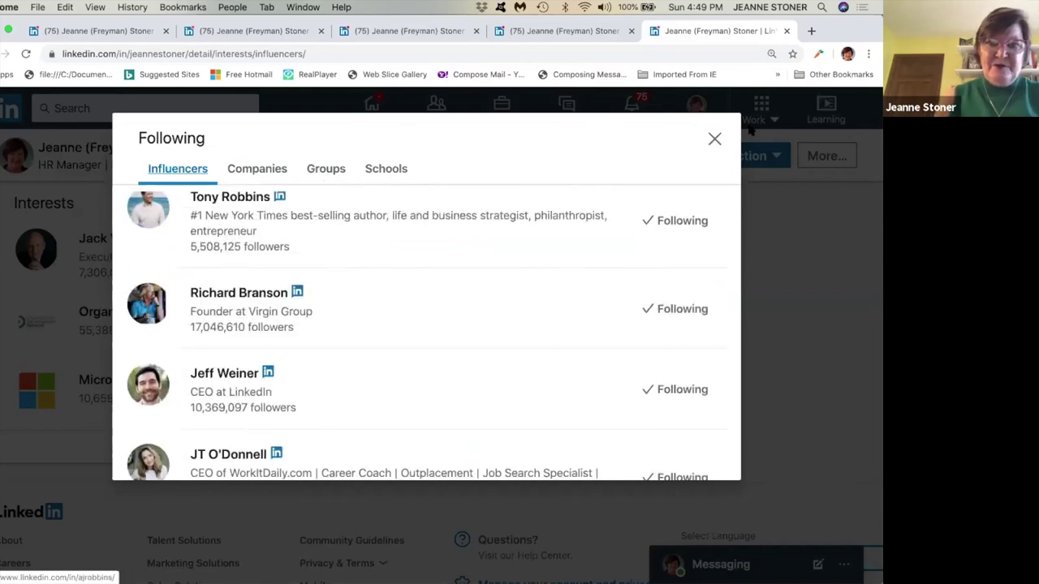
Scroll the LinkedIn home feed, then switch to the 'Take Away' slide.
click(716, 139)
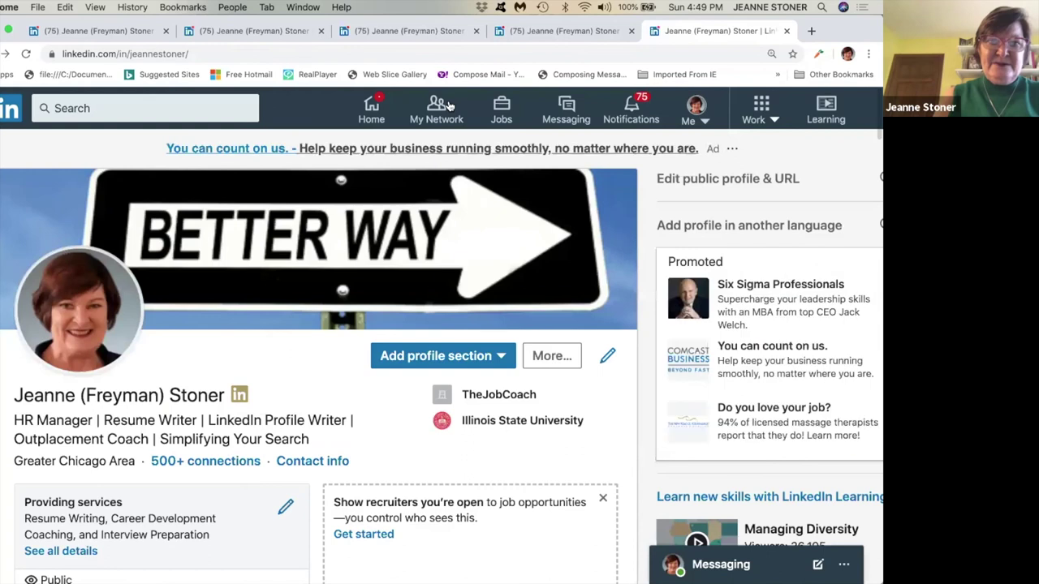
click(373, 109)
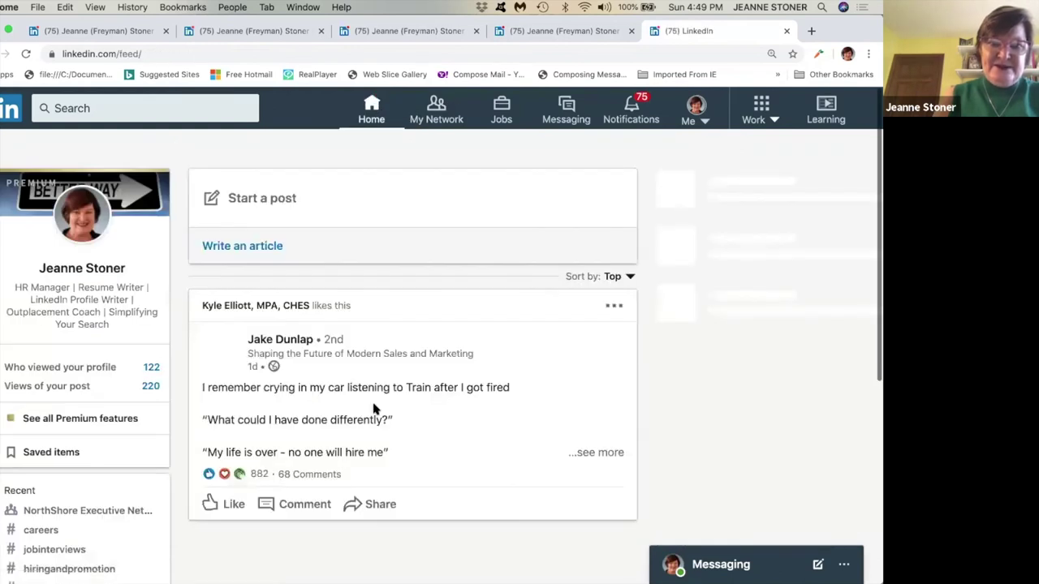
scroll(375, 410, down, 5)
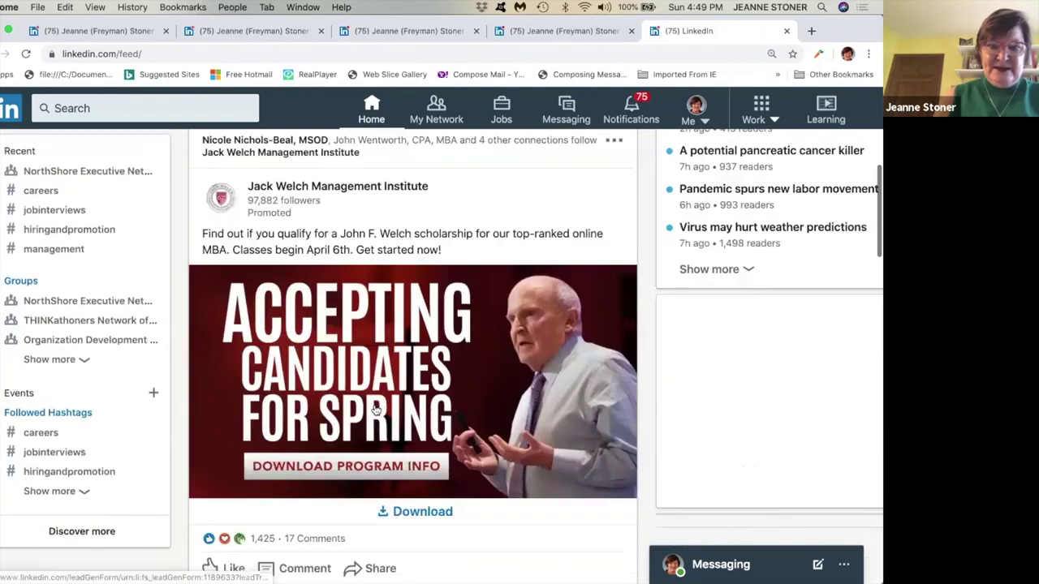
scroll(375, 410, down, 5)
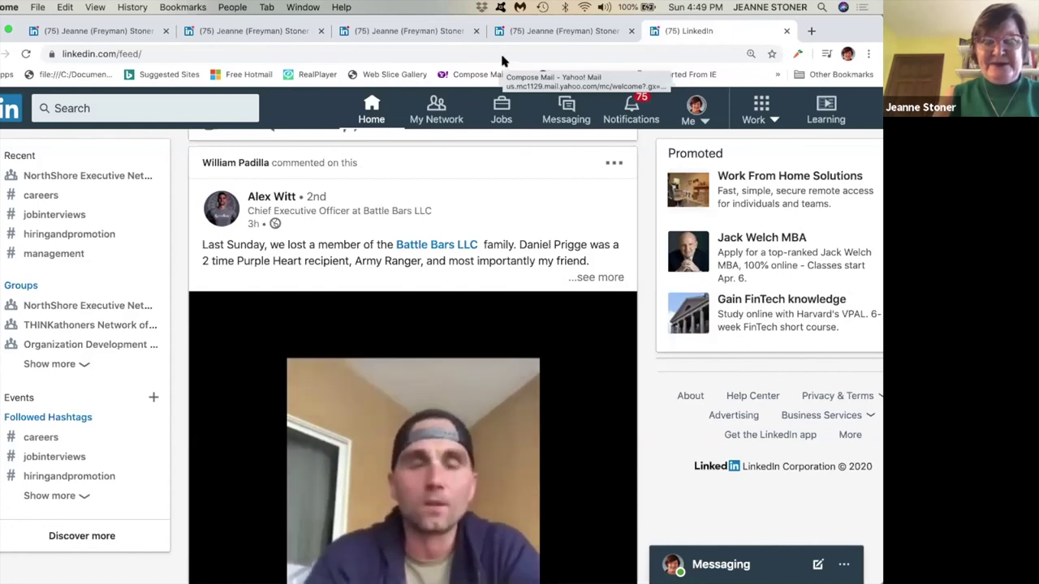
key(super+Tab)
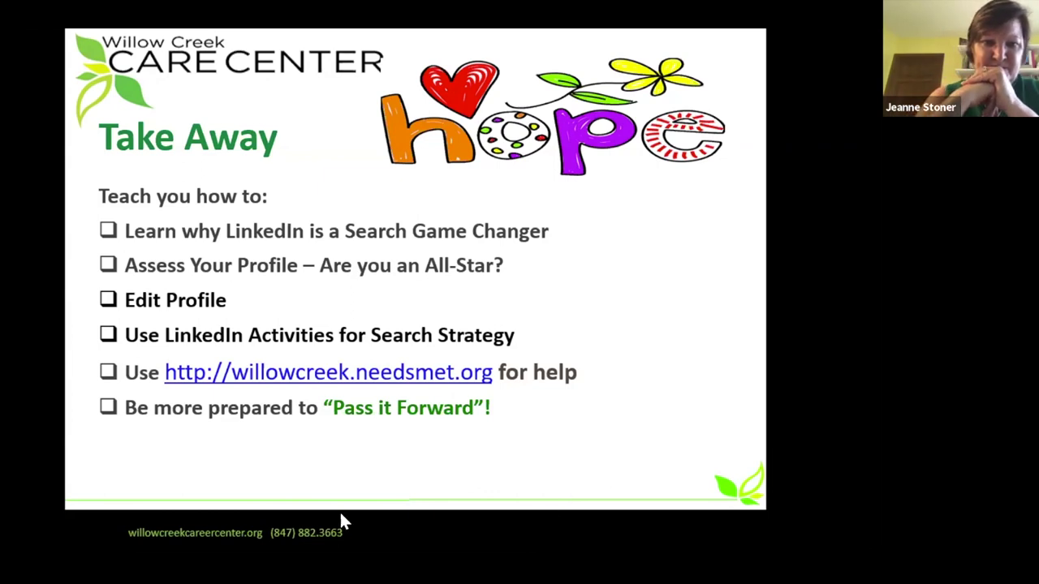
Advance the slideshow to the Virtual Support and then the Resources slide.
click(103, 541)
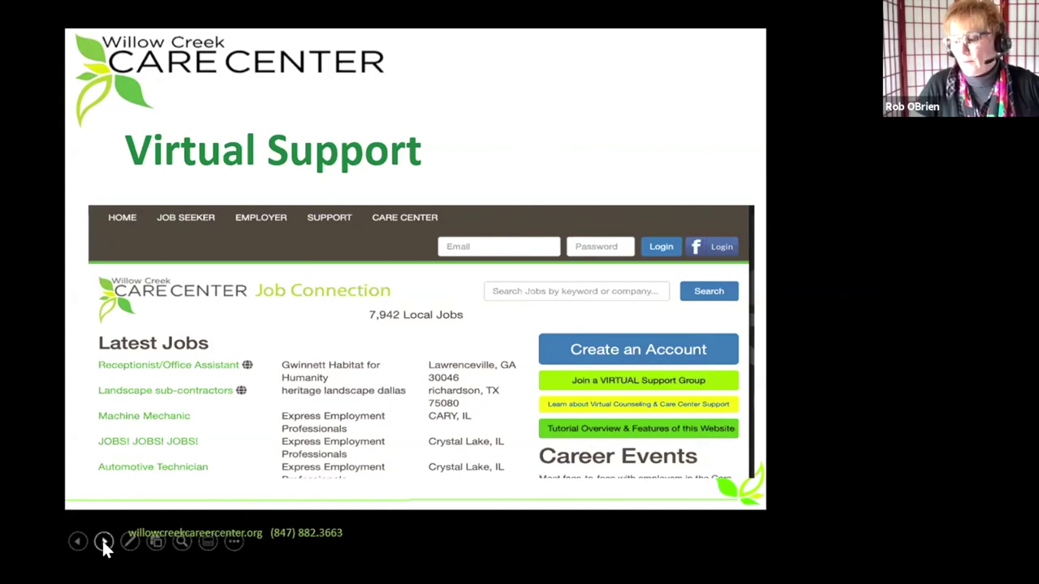
click(102, 541)
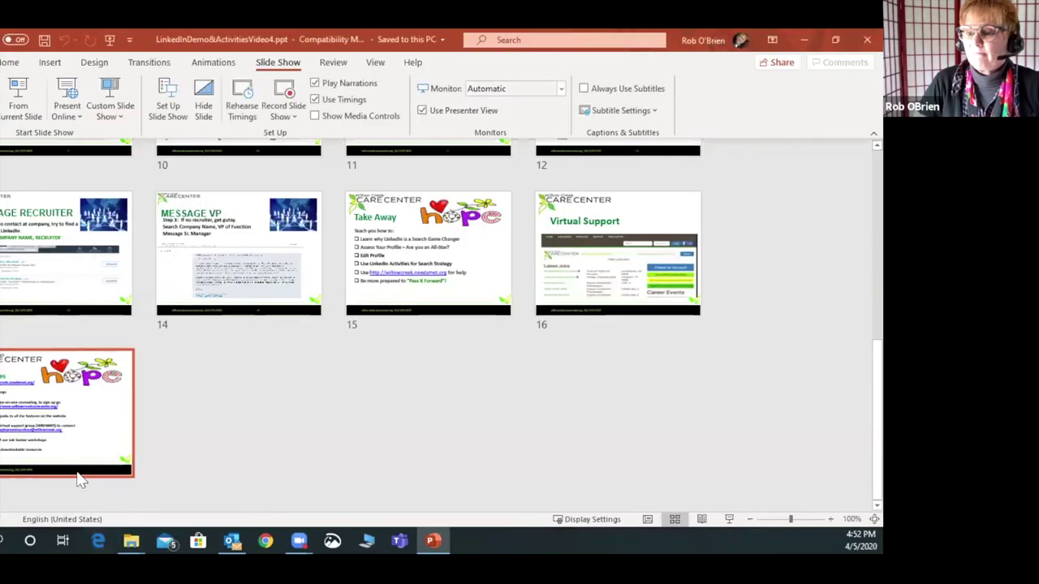
Close PowerPoint to return to the Windows desktop.
click(865, 40)
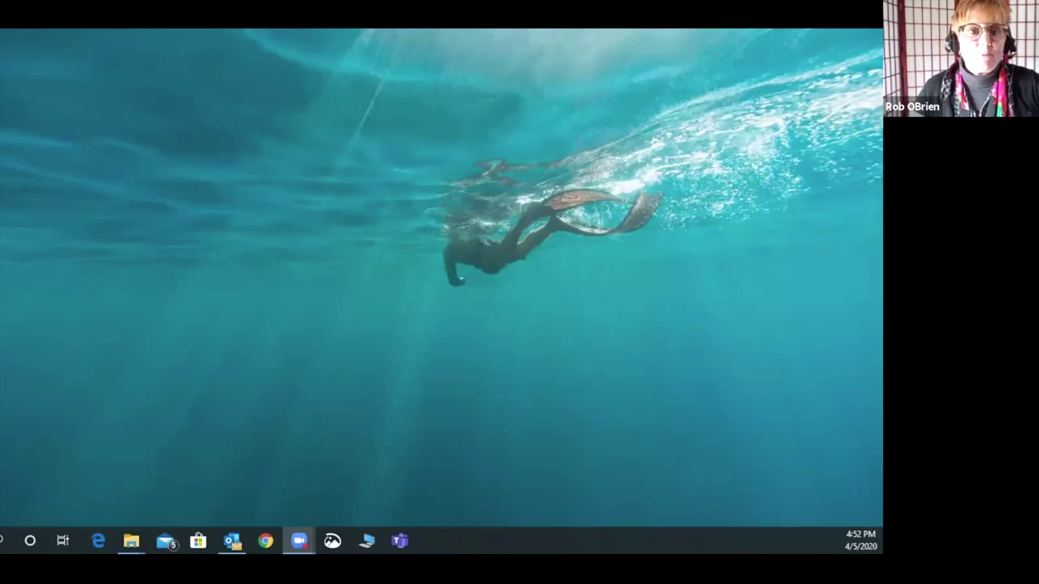